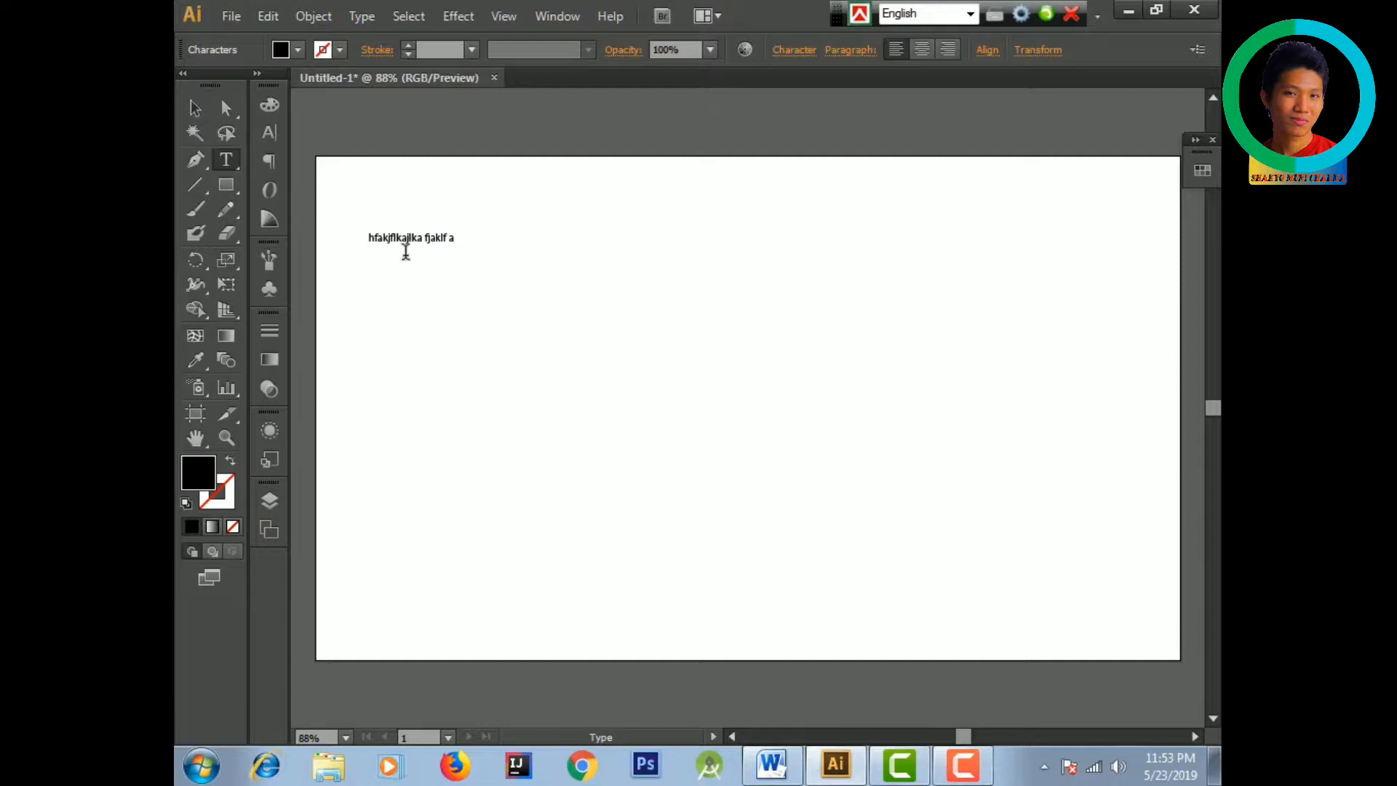
- Select the whole text line "hfakjflkajlka fjaklf a" and increase its font size, trying 30 pt before reducing it somewhat
left_click_drag(374, 238, 468, 234)
key("ctrl+a")
left_click(796, 53)
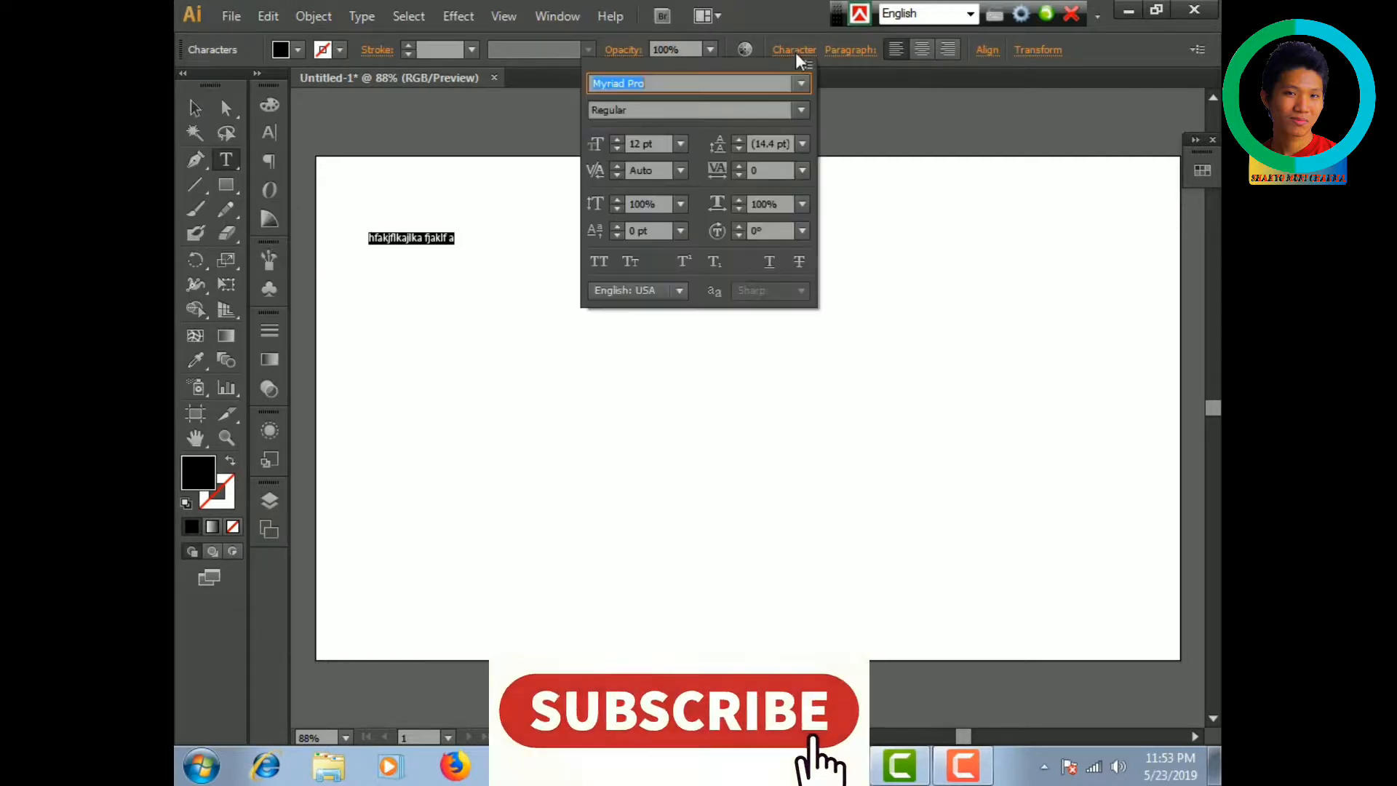
left_click(616, 141)
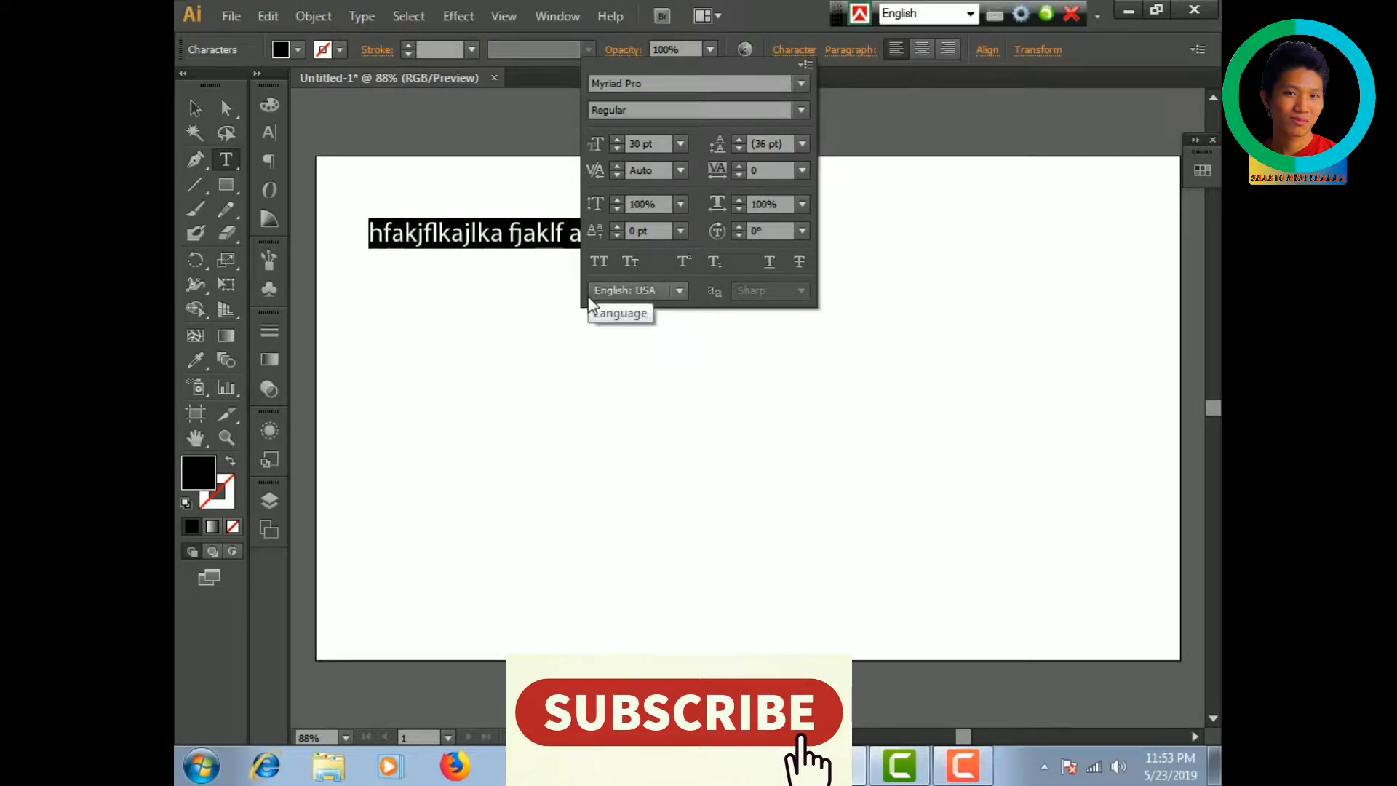
left_click(618, 147)
left_click(621, 146)
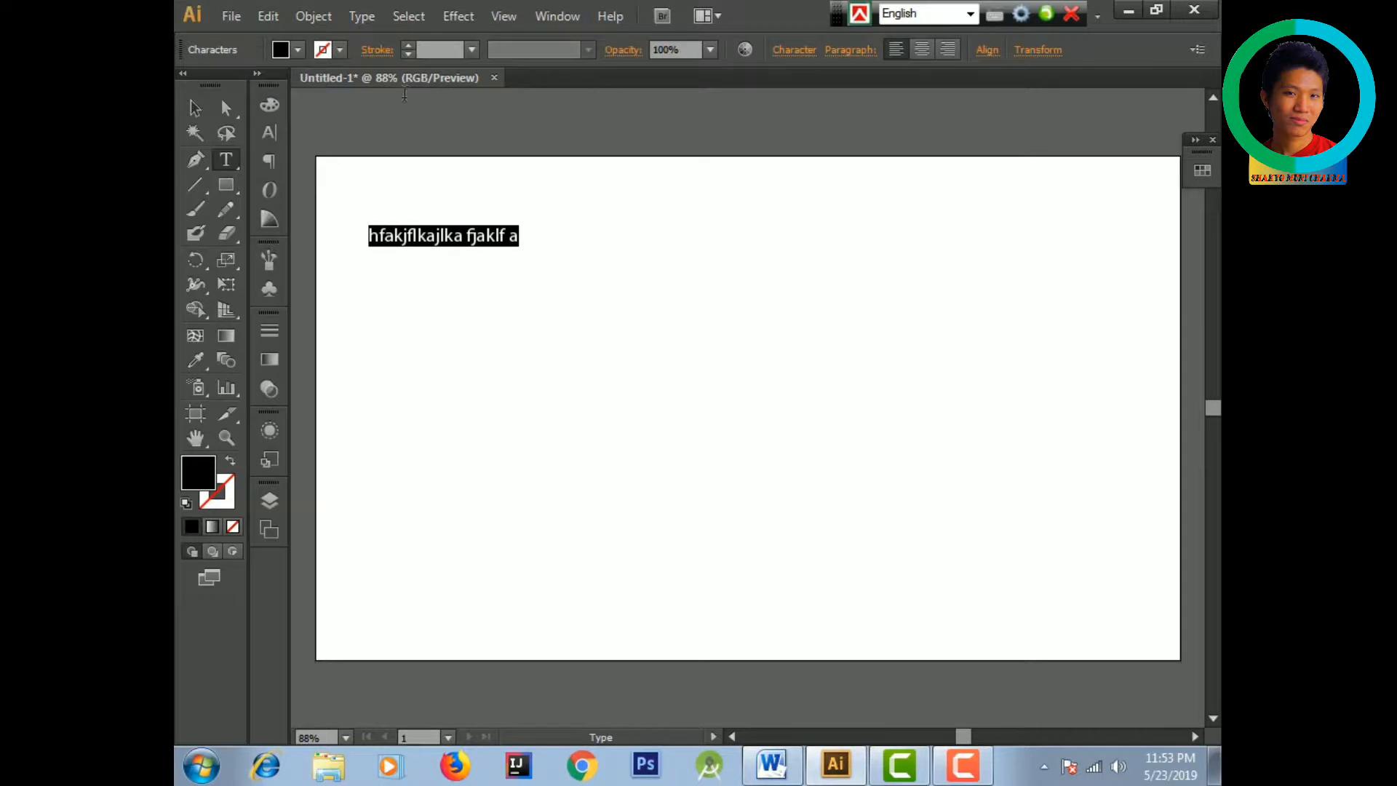
- Stretch the text line across most of the artboard with the Selection tool, undo the enlargement and deselect the text
left_click(200, 112)
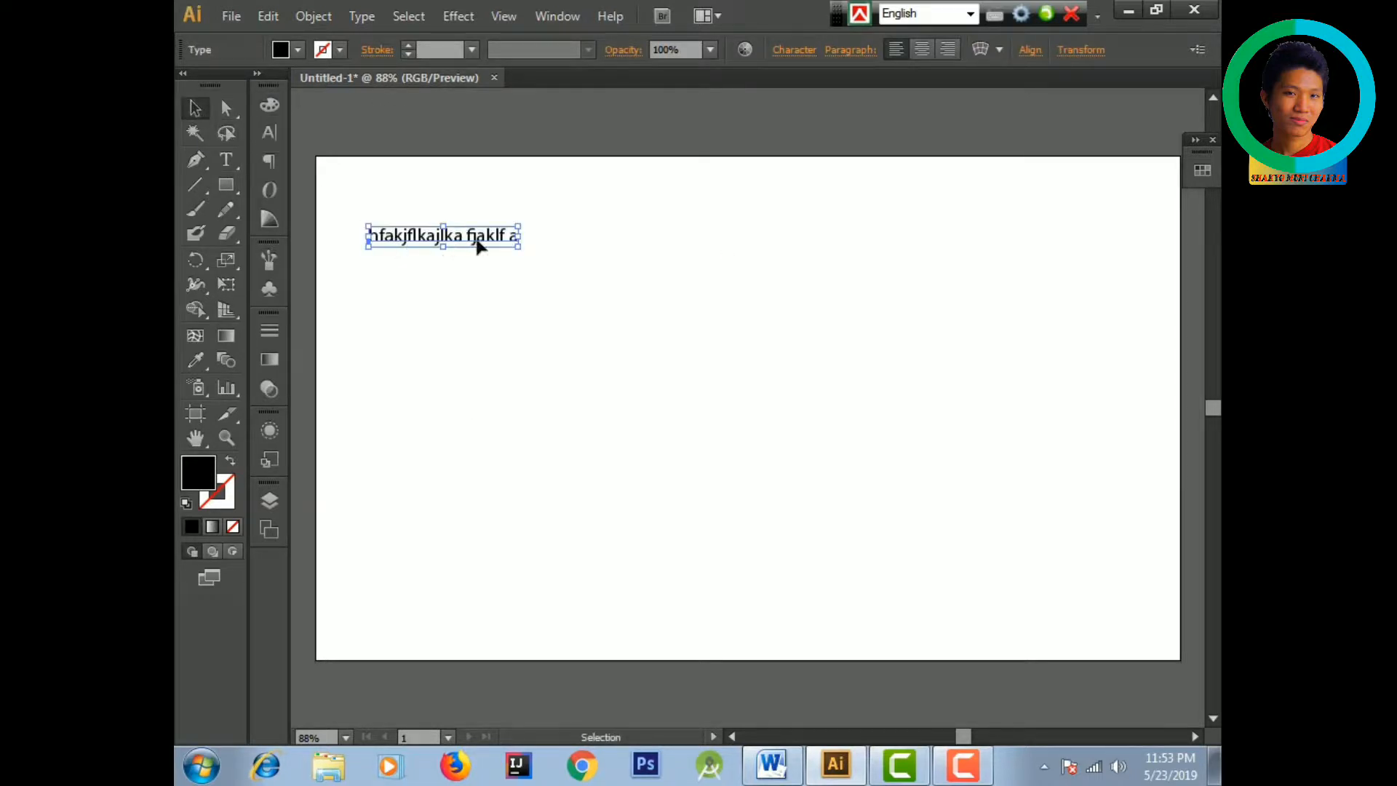
left_click_drag(518, 246, 1057, 445)
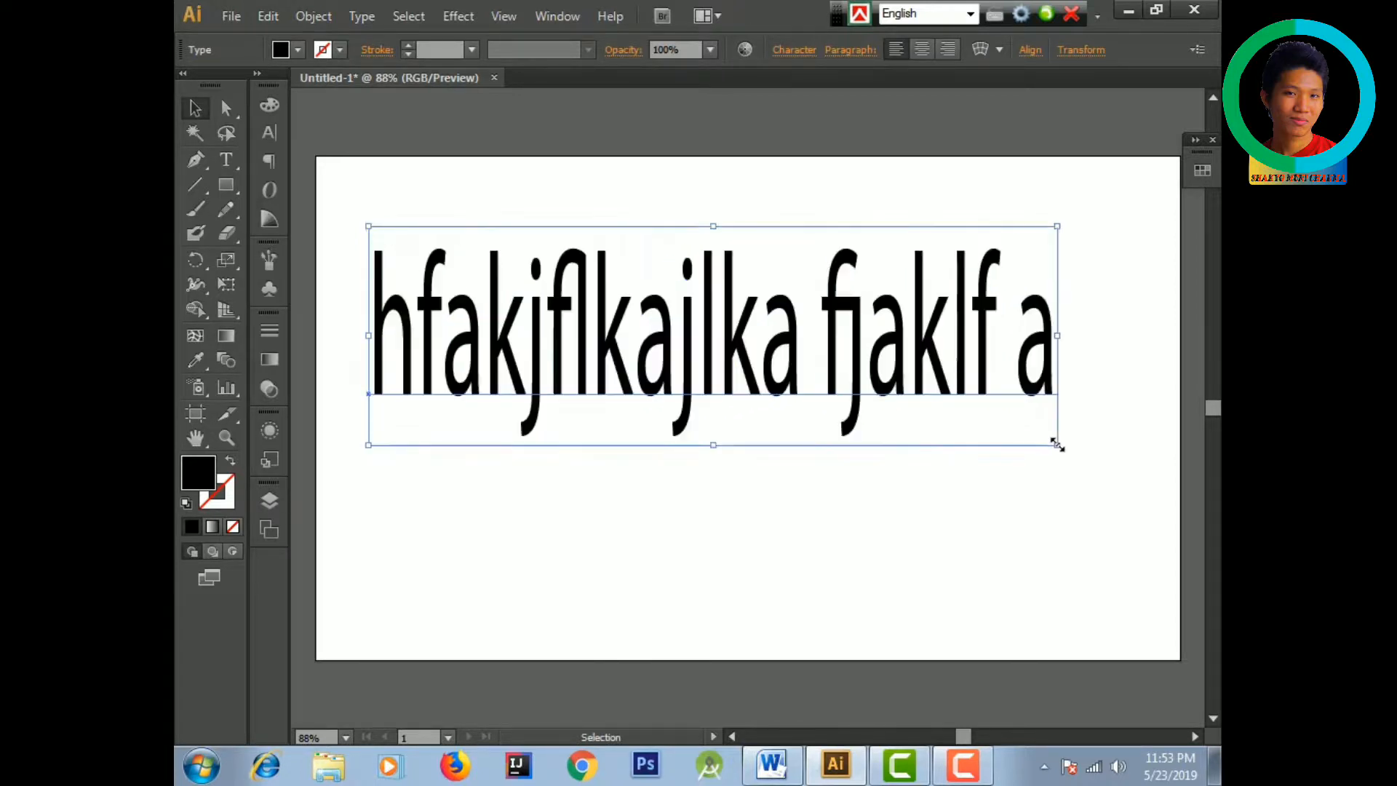
left_click(725, 523)
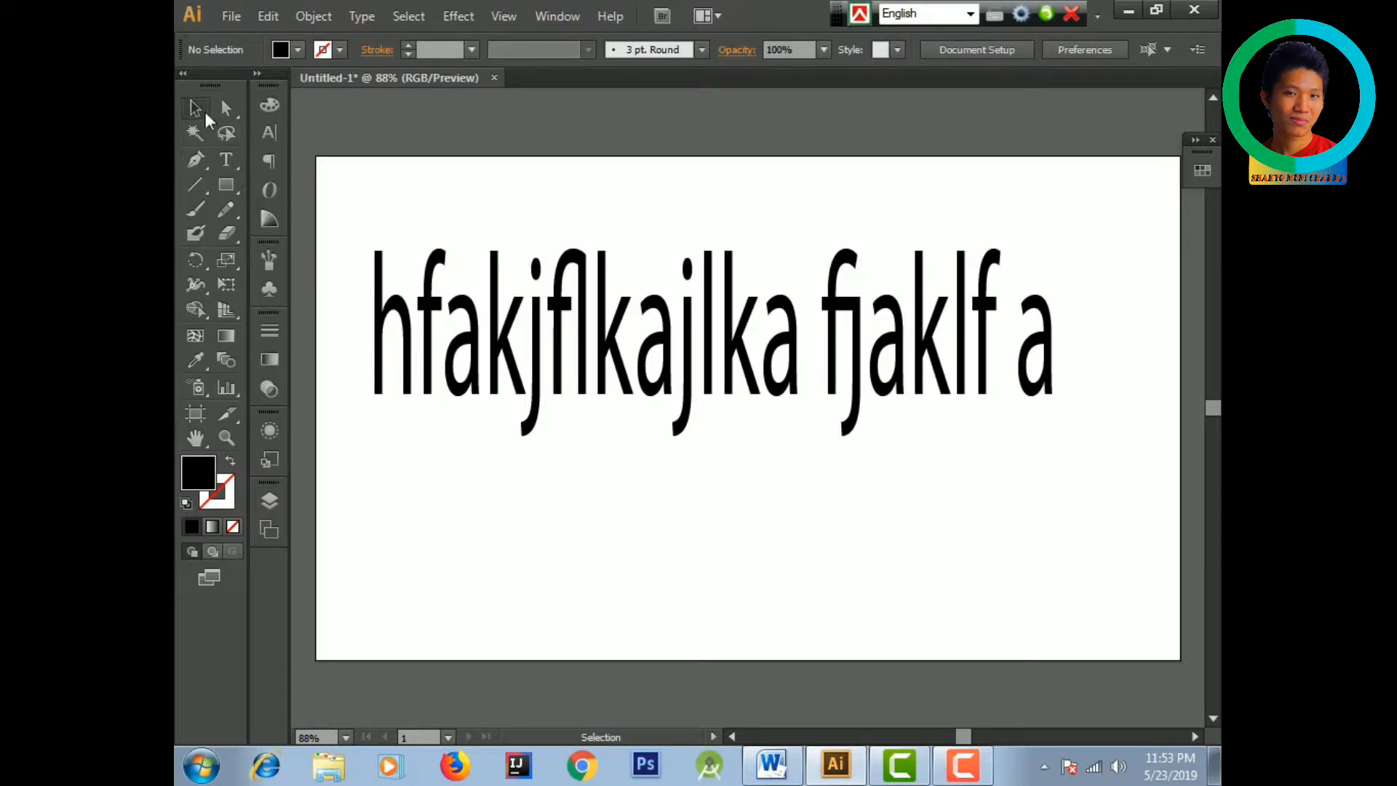
key("ctrl")
key("ctrl+z")
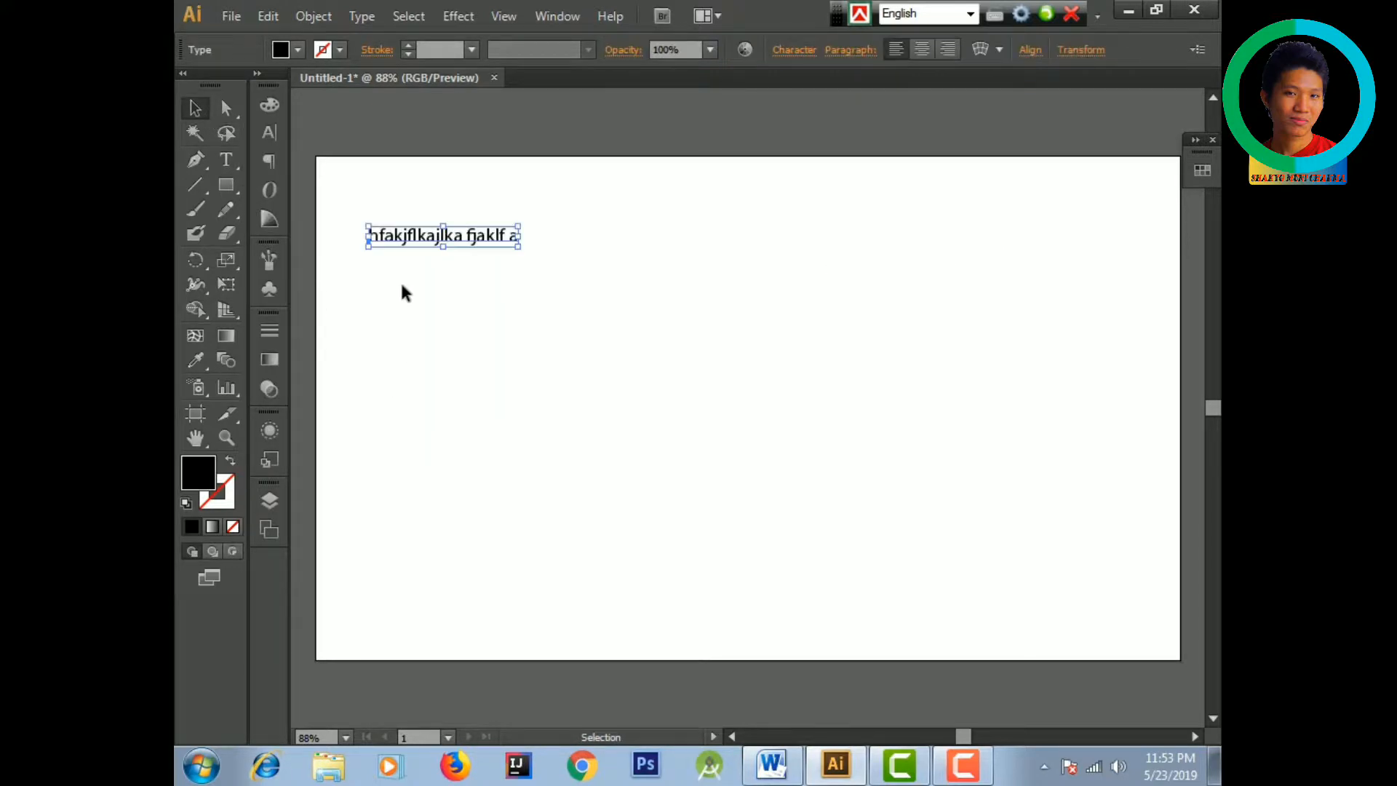
left_click(532, 367)
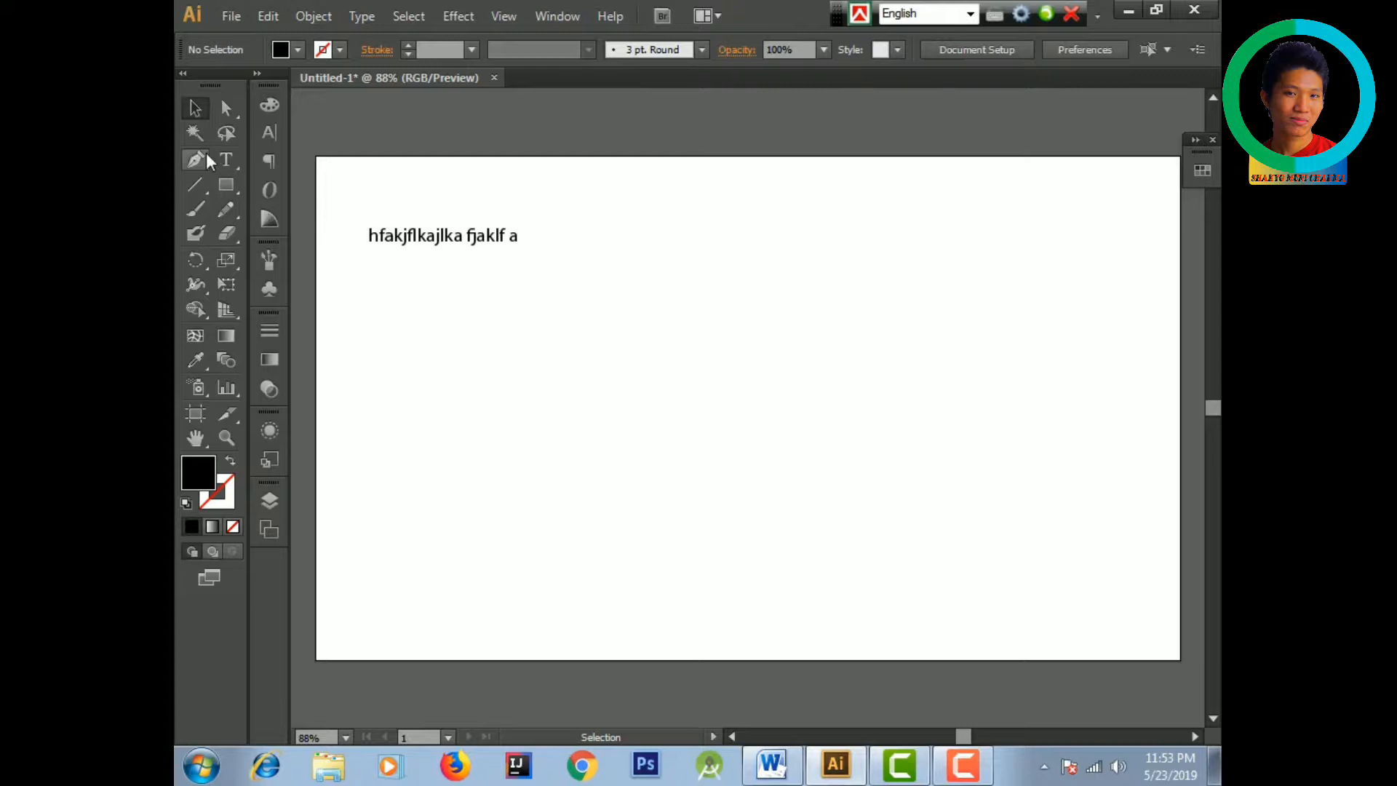
- Add a second text line reading "uasdhjfasfajflkajl" below the first one with the Type tool
left_click_drag(224, 161, 302, 156)
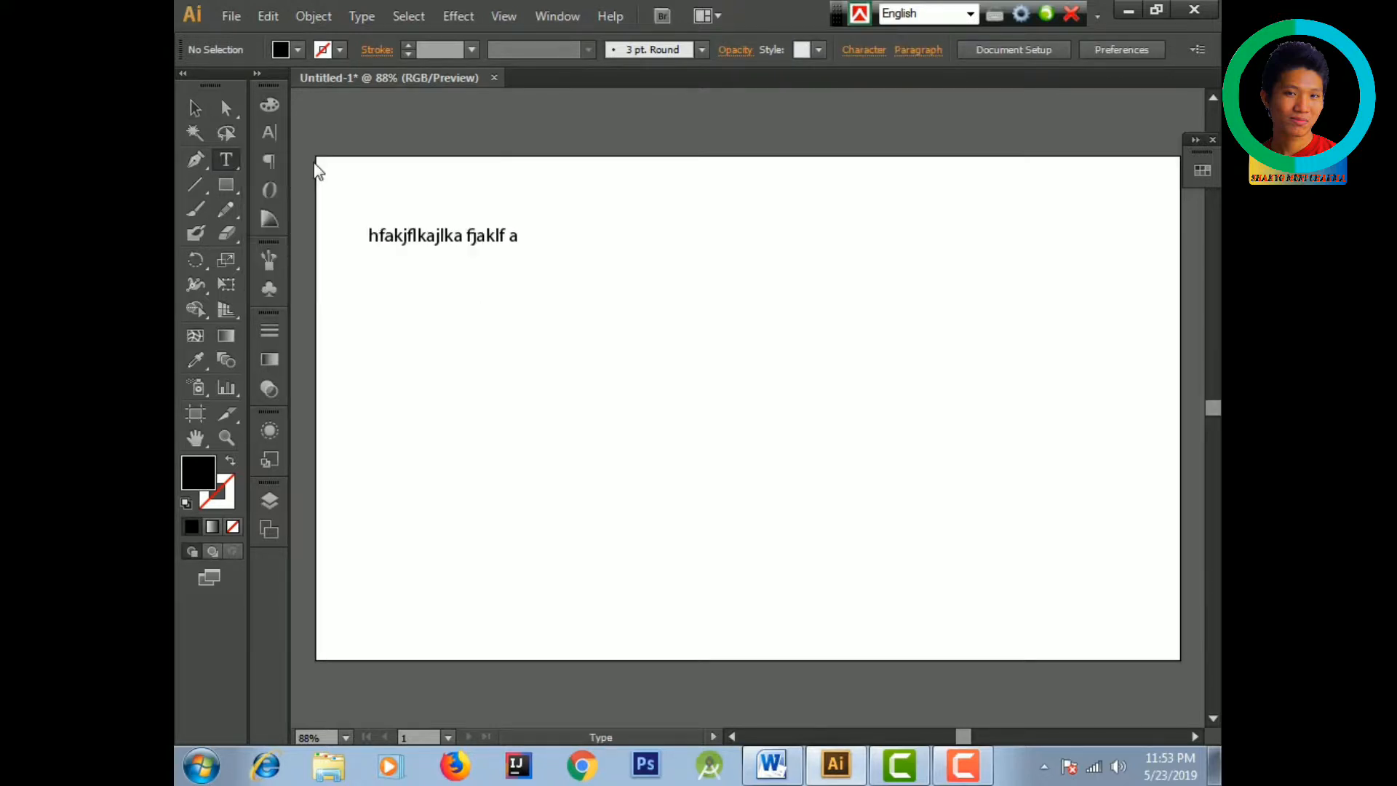
left_click(489, 300)
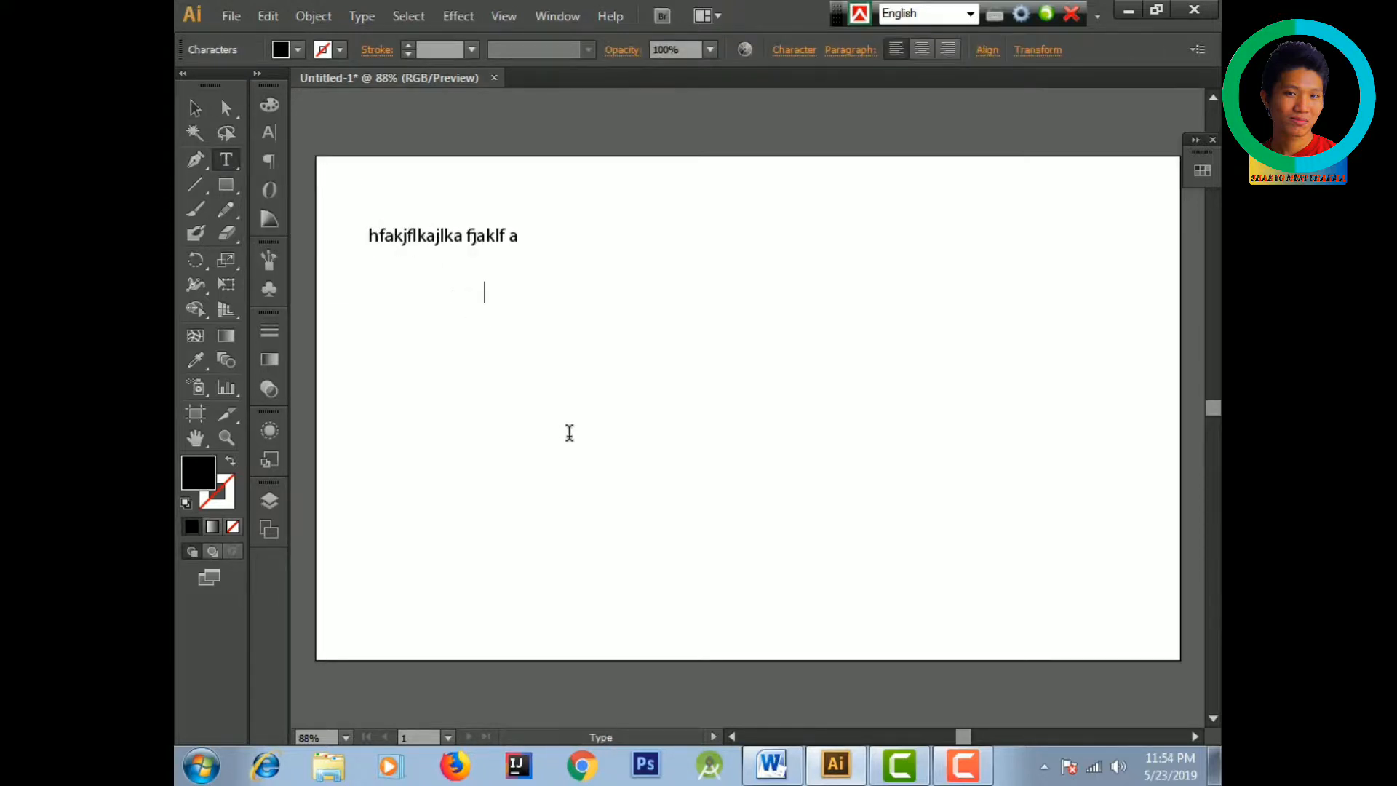
type("uasdhjfasfajflkajl")
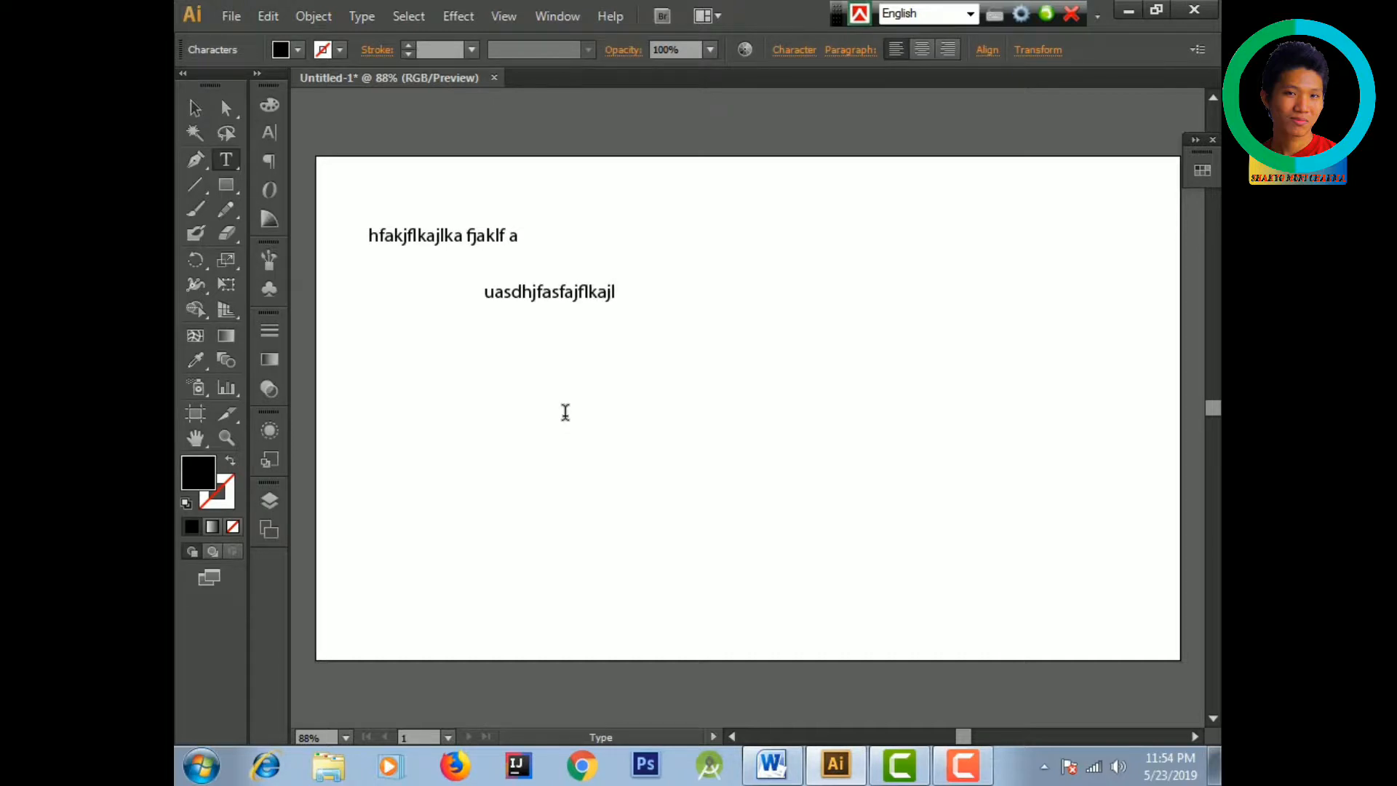
- Set the second text line's font size to 25 pt, and reduce it stepwise to 11 pt and smaller
left_click_drag(486, 298, 652, 302)
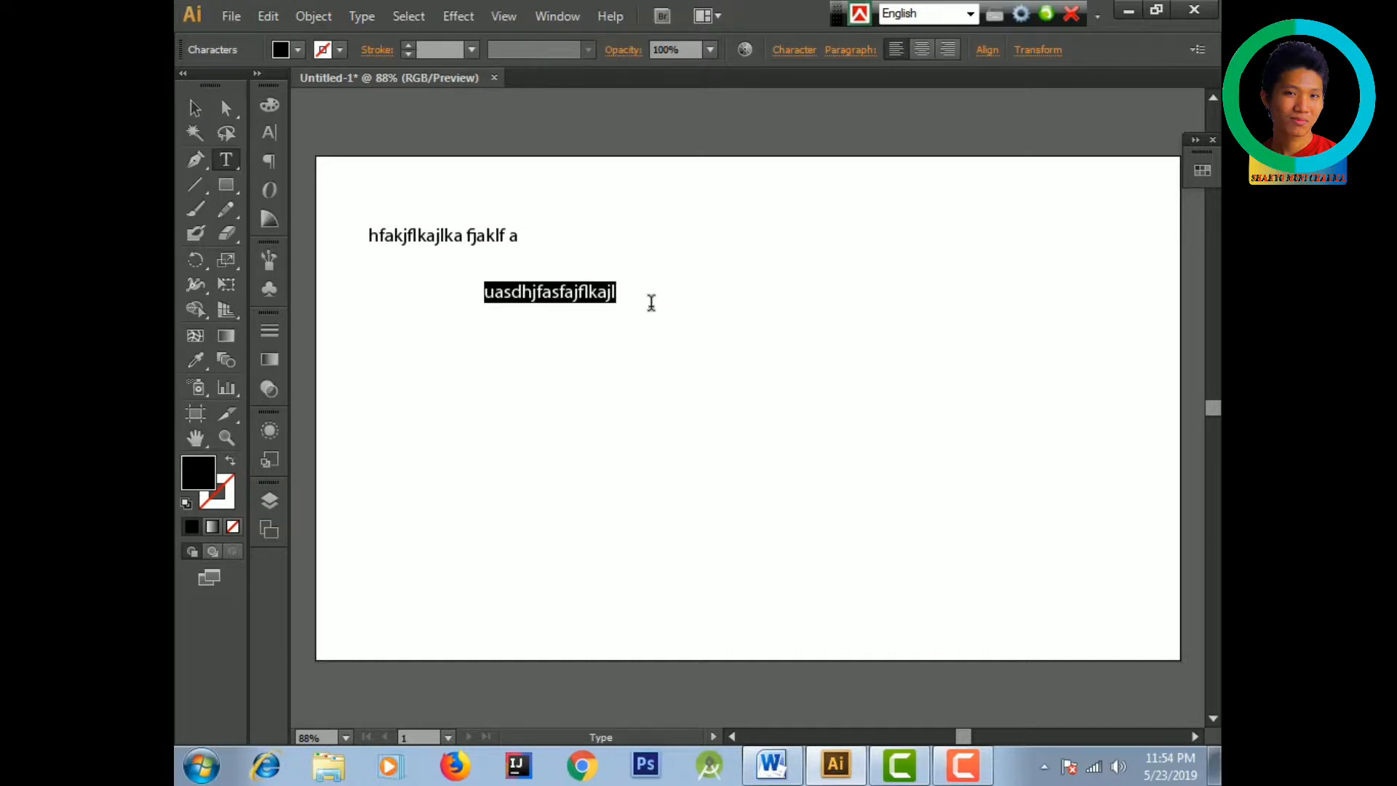
left_click(777, 51)
left_click(617, 140)
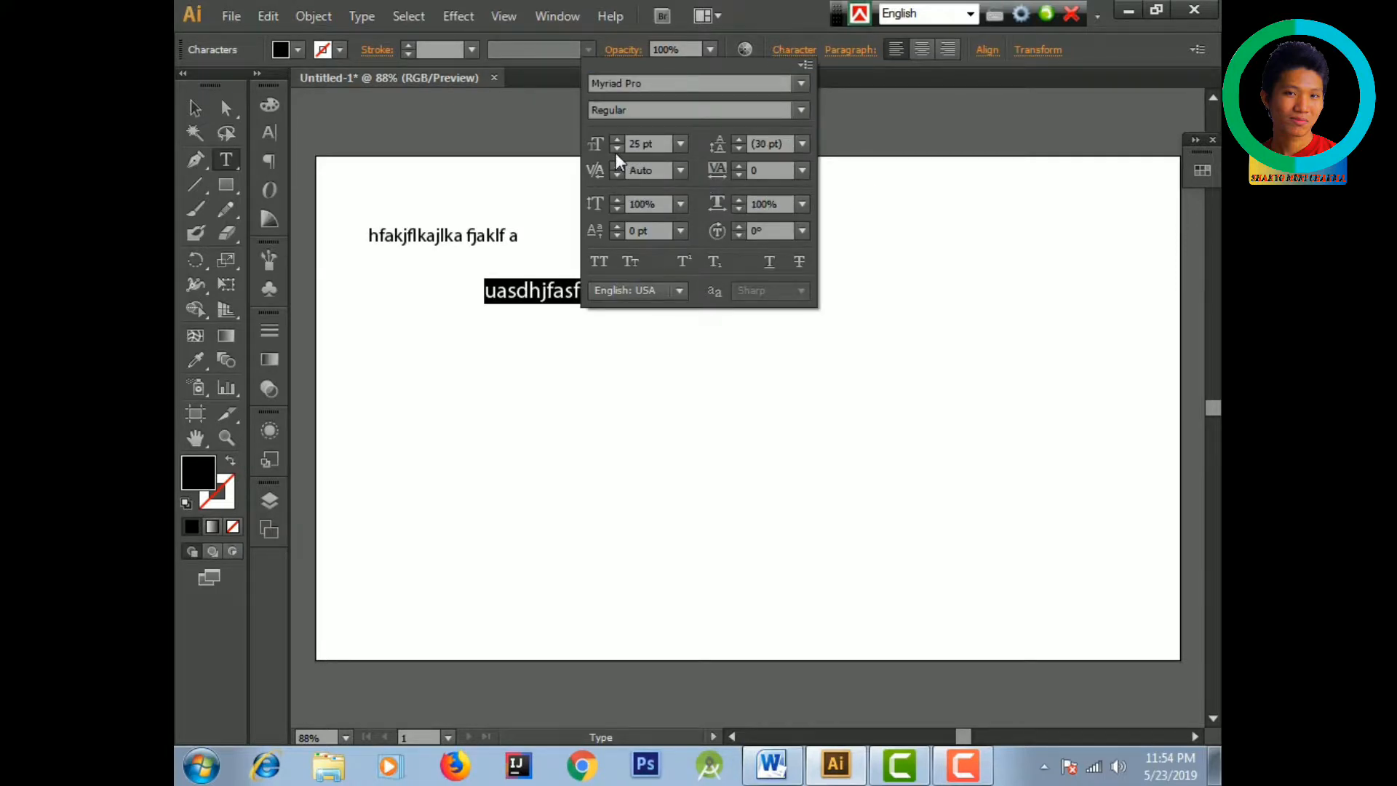
left_click(617, 150)
left_click(617, 148)
left_click(618, 149)
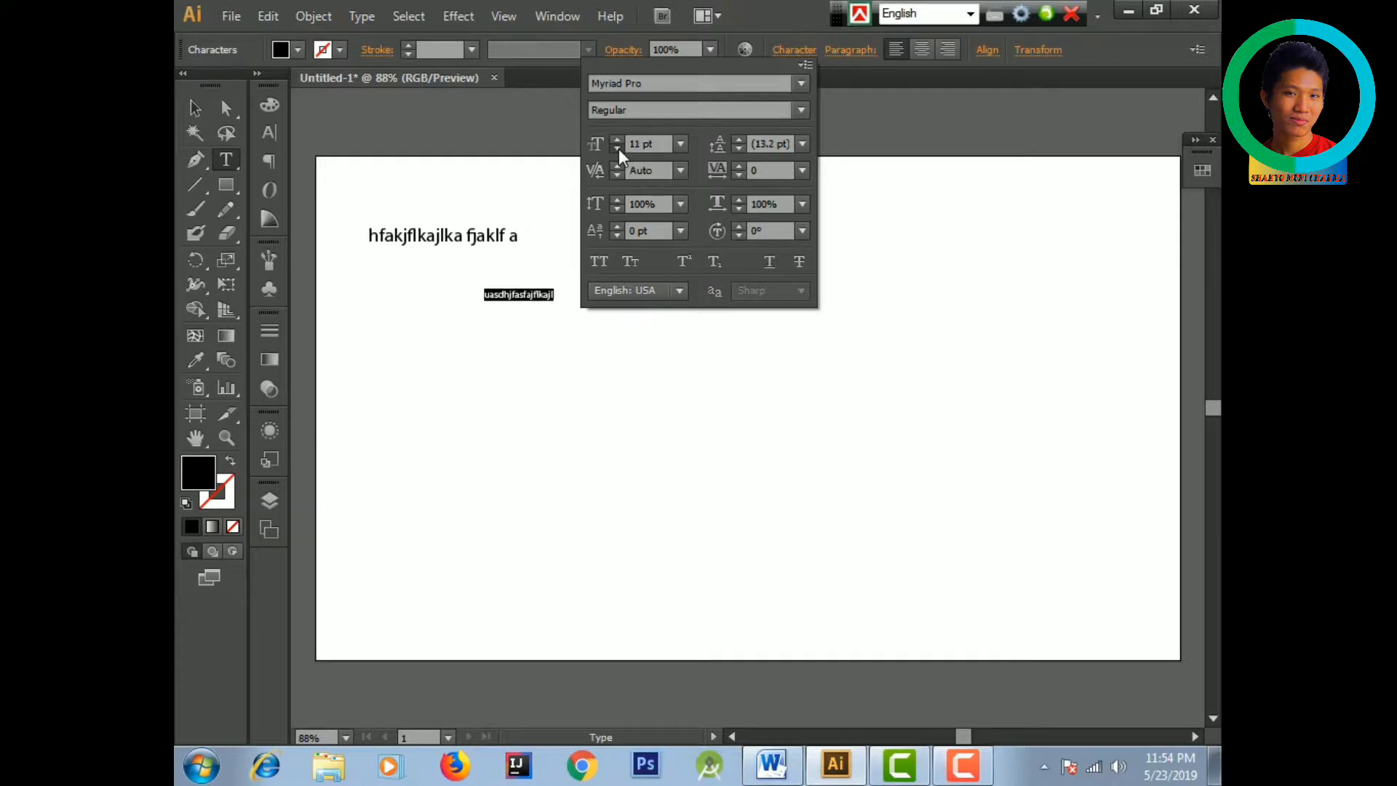
double_click(619, 149)
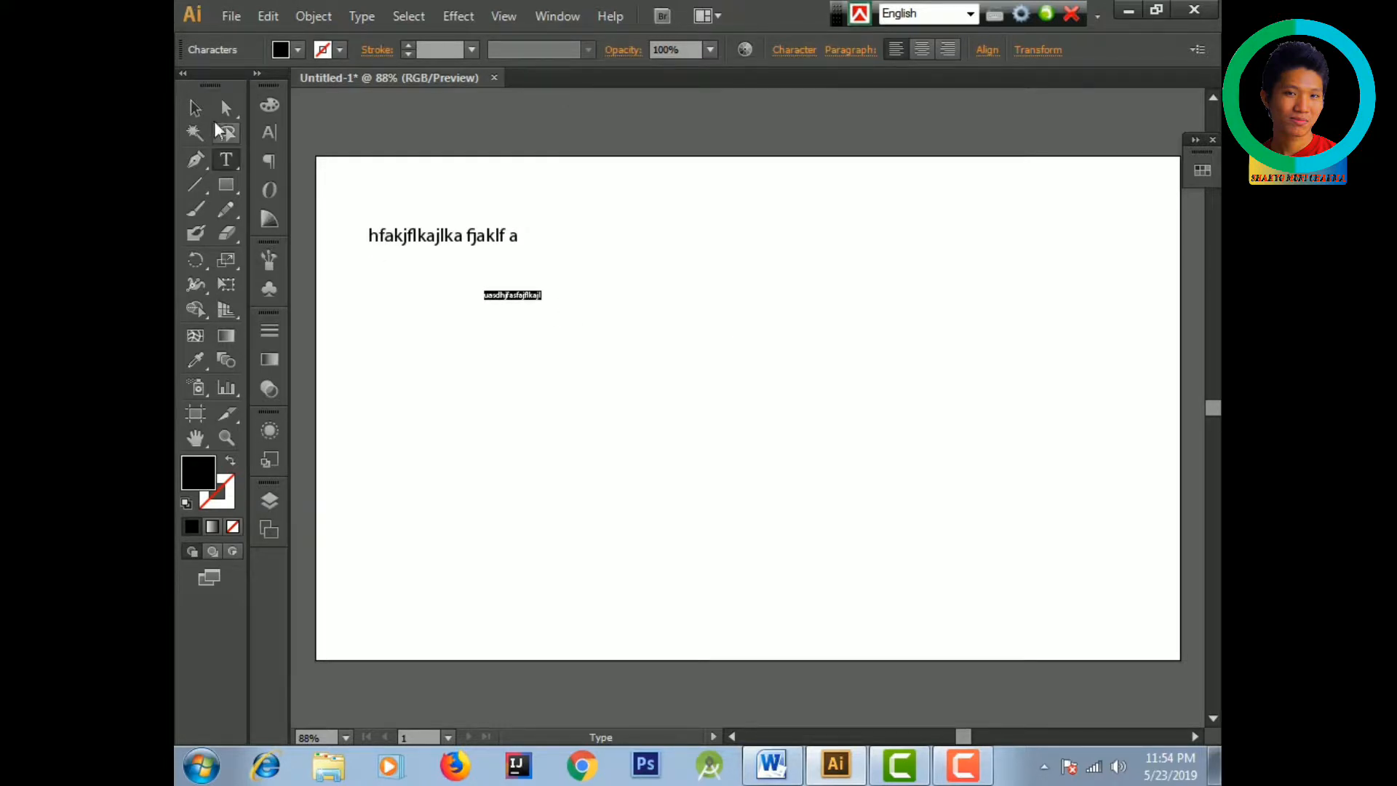
- Increase the second text line's font size in several small increments and deselect its characters
key("ctrl+shift+period")
key("ctrl+shift+period")
key("ctrl+shift+period")
key("ctrl+shift+period")
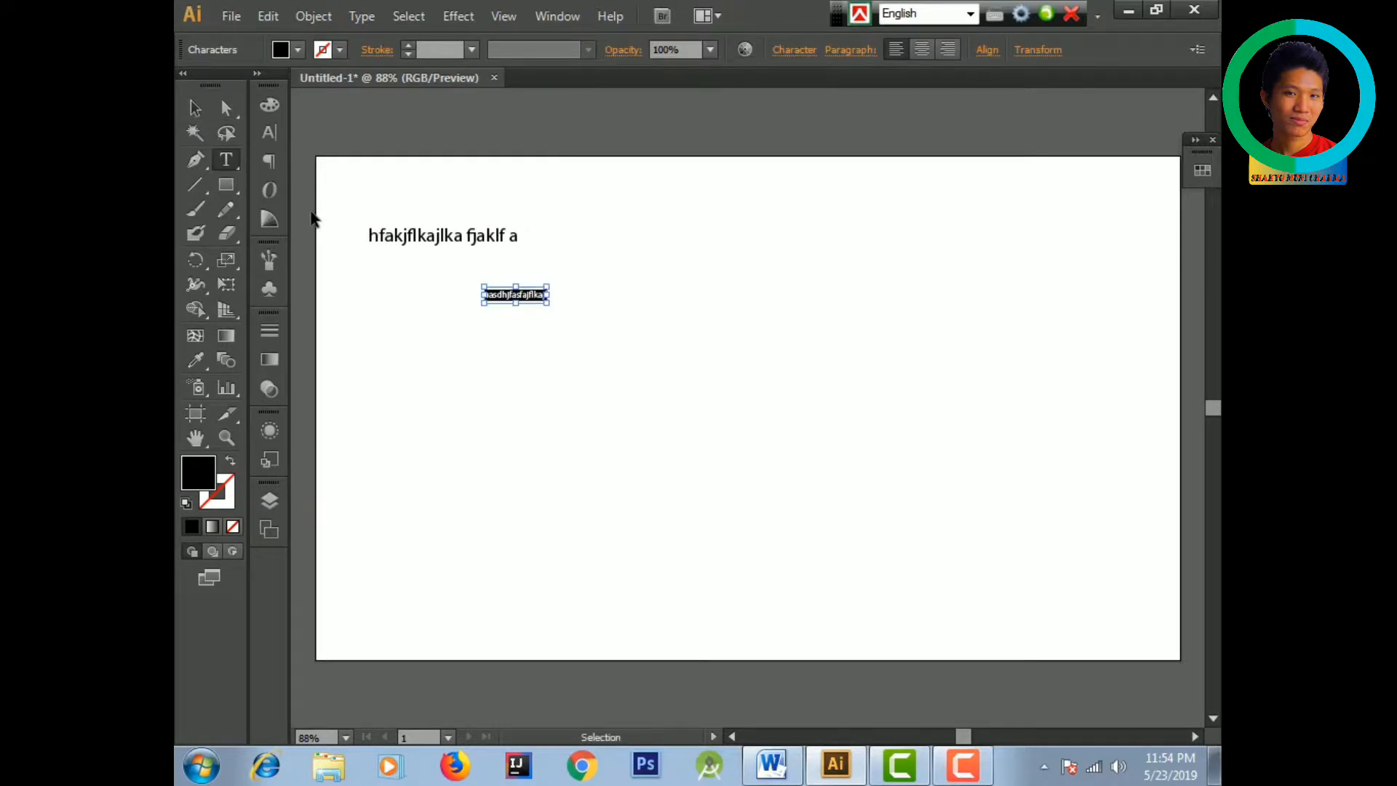
key("Right")
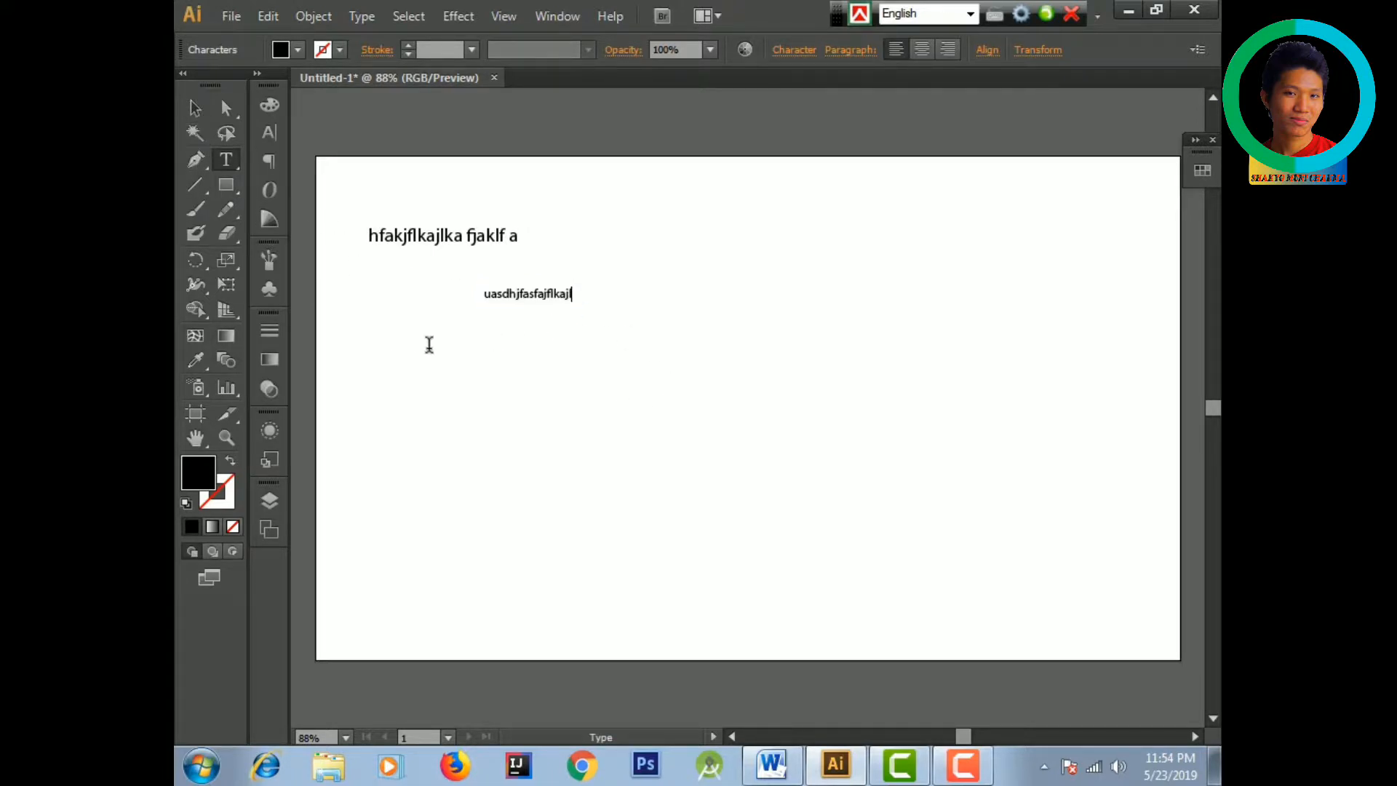
- Scale the second text line by its bounding box to fill most of the artboard's lower part, and deselect it
left_click(194, 106)
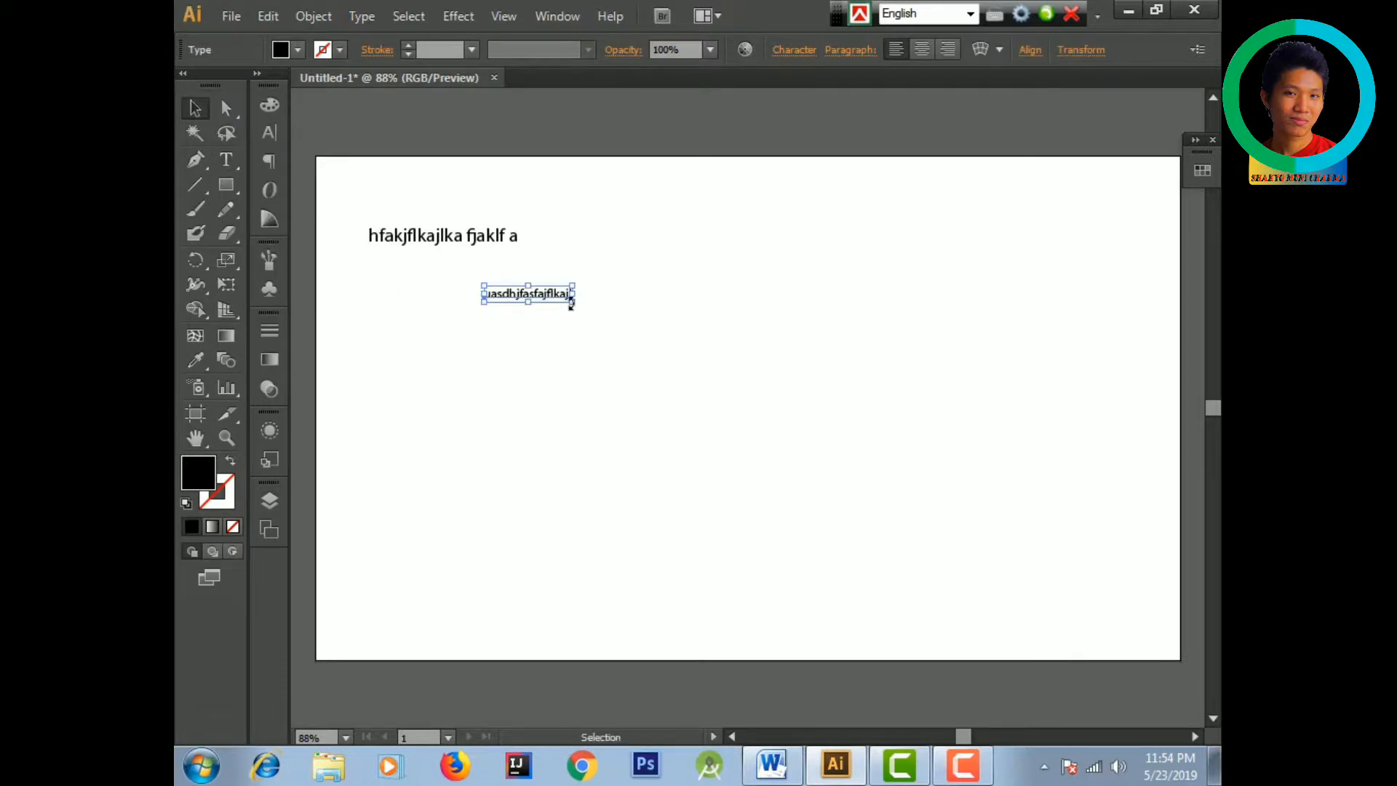
left_click_drag(574, 306, 1084, 612)
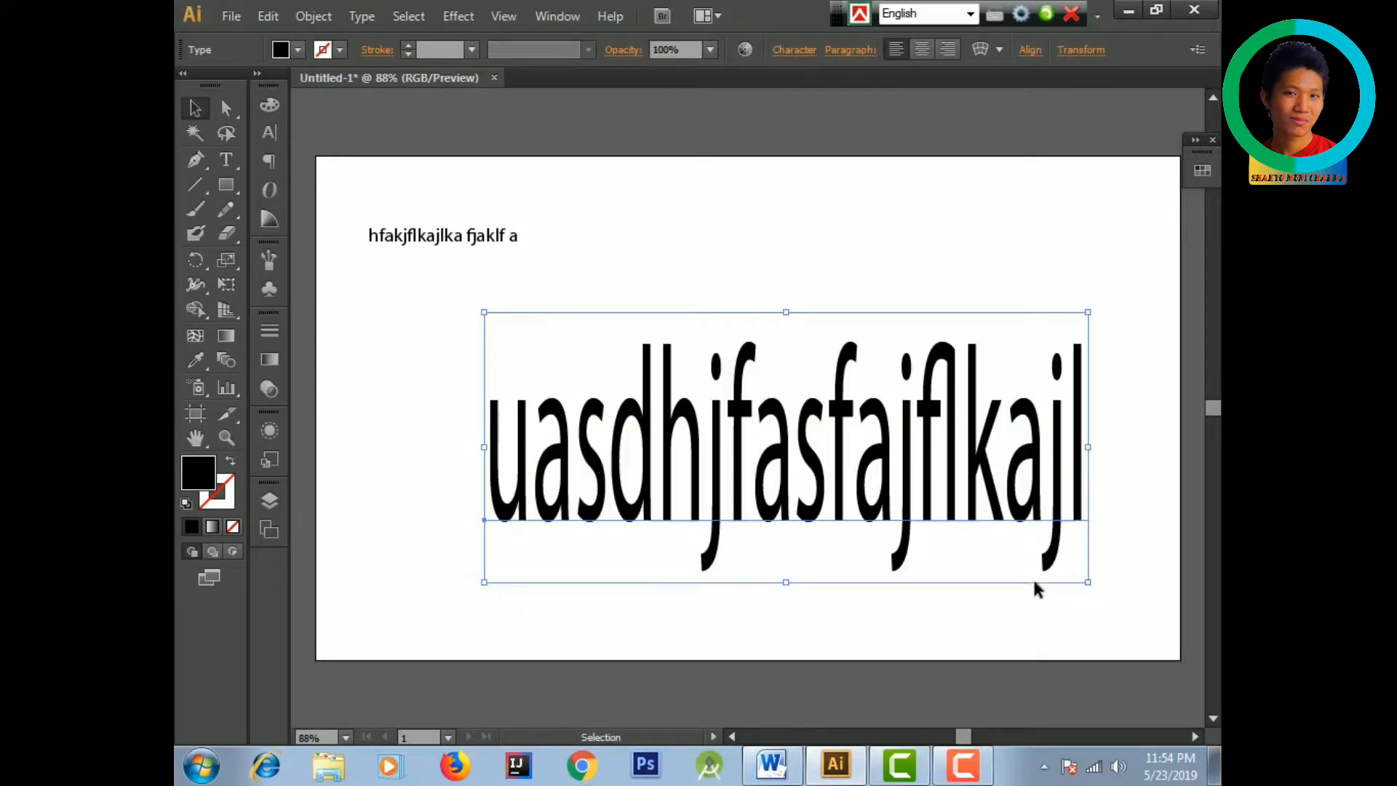
left_click(695, 275)
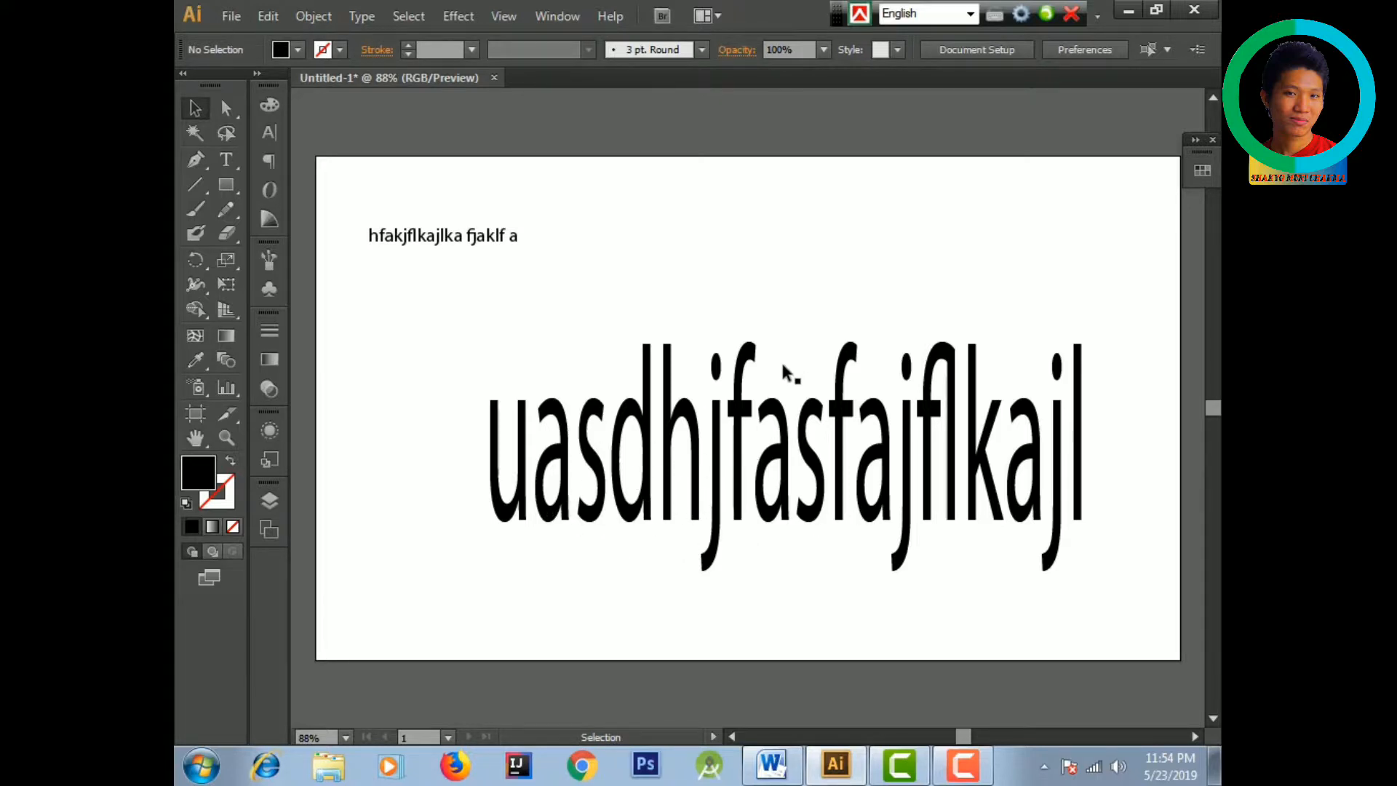
- Delete both text lines to leave the artboard empty
left_click(669, 447)
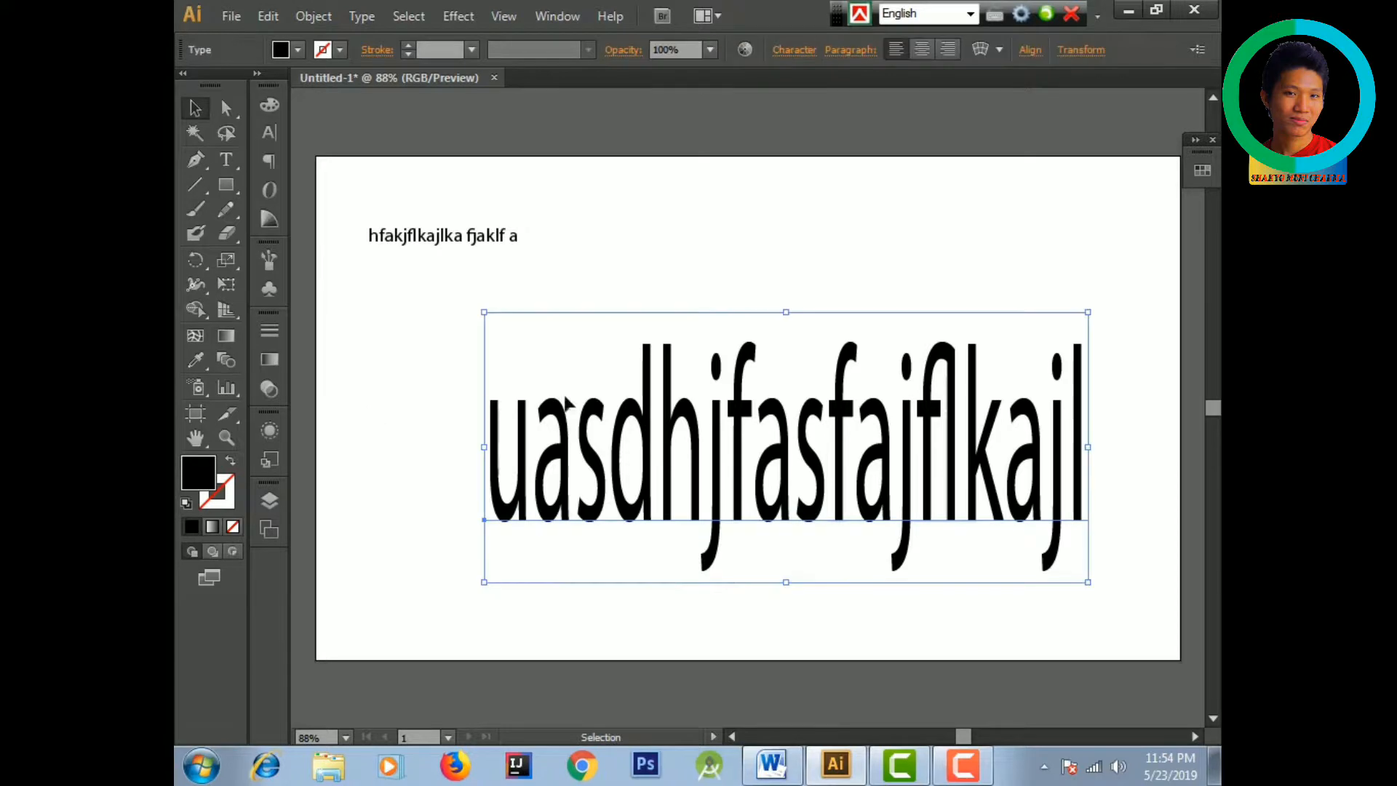
key("Delete")
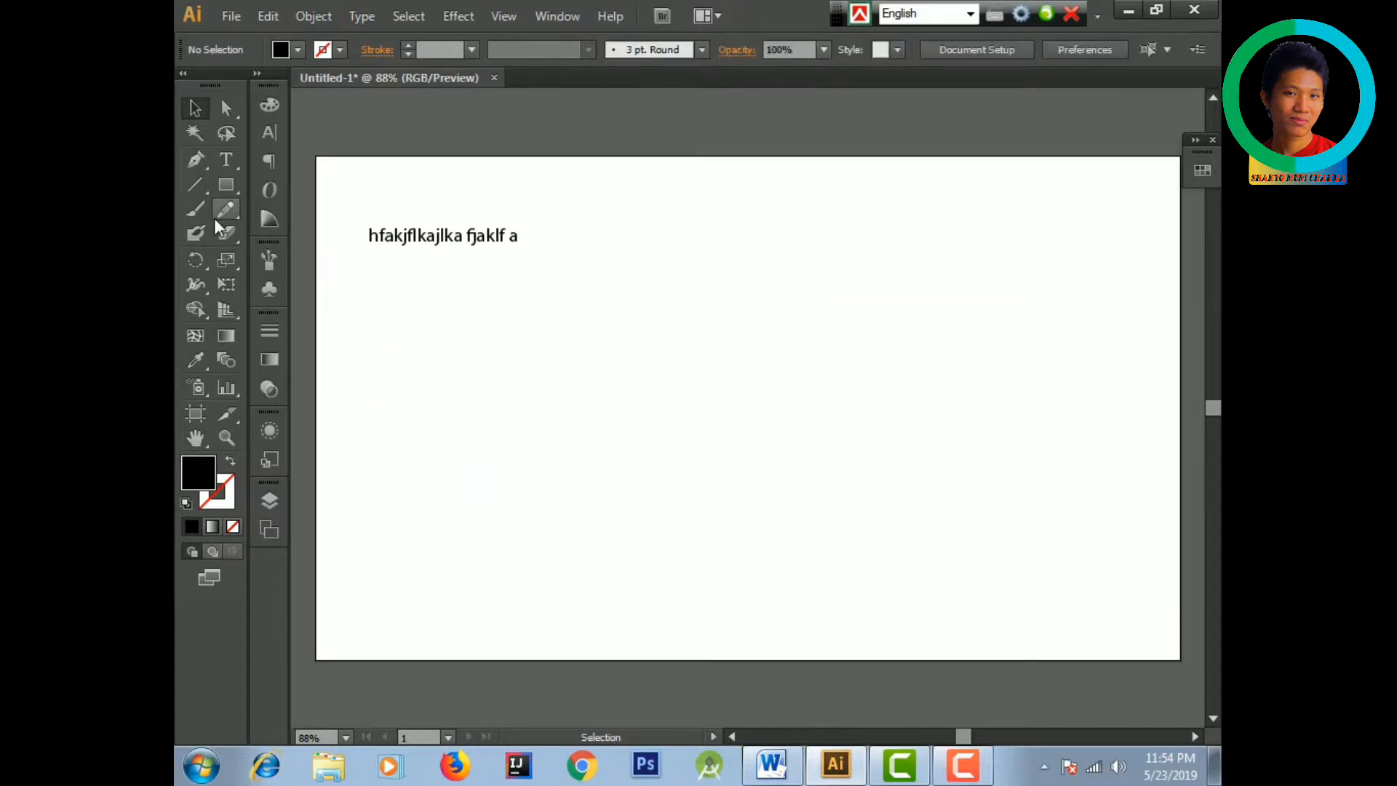
left_click(418, 231)
key("Delete")
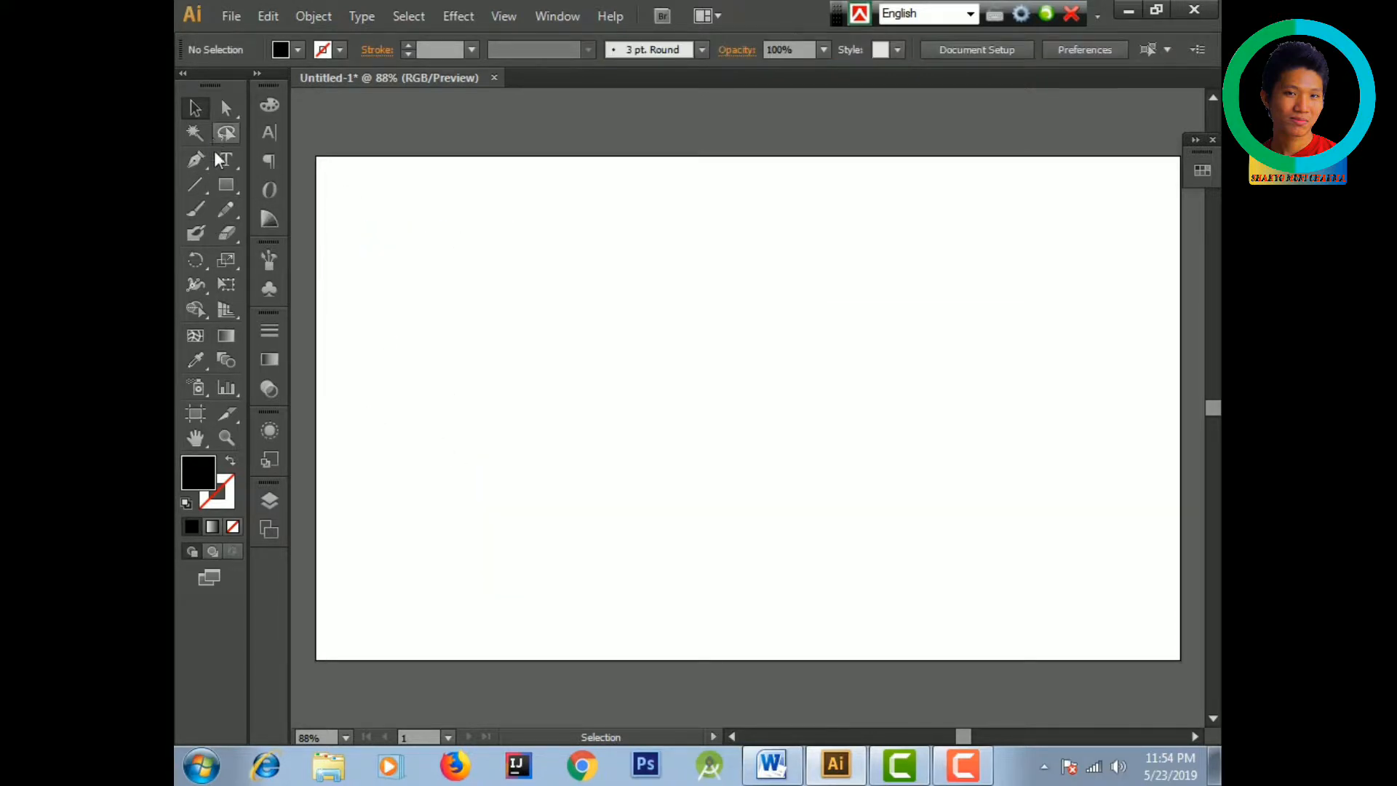
- Create a new point text reading "jaljlkajfl ajlkfaj ajlk akjsliue alkujeoi" near the artboard's middle with the Type tool
left_click(239, 165)
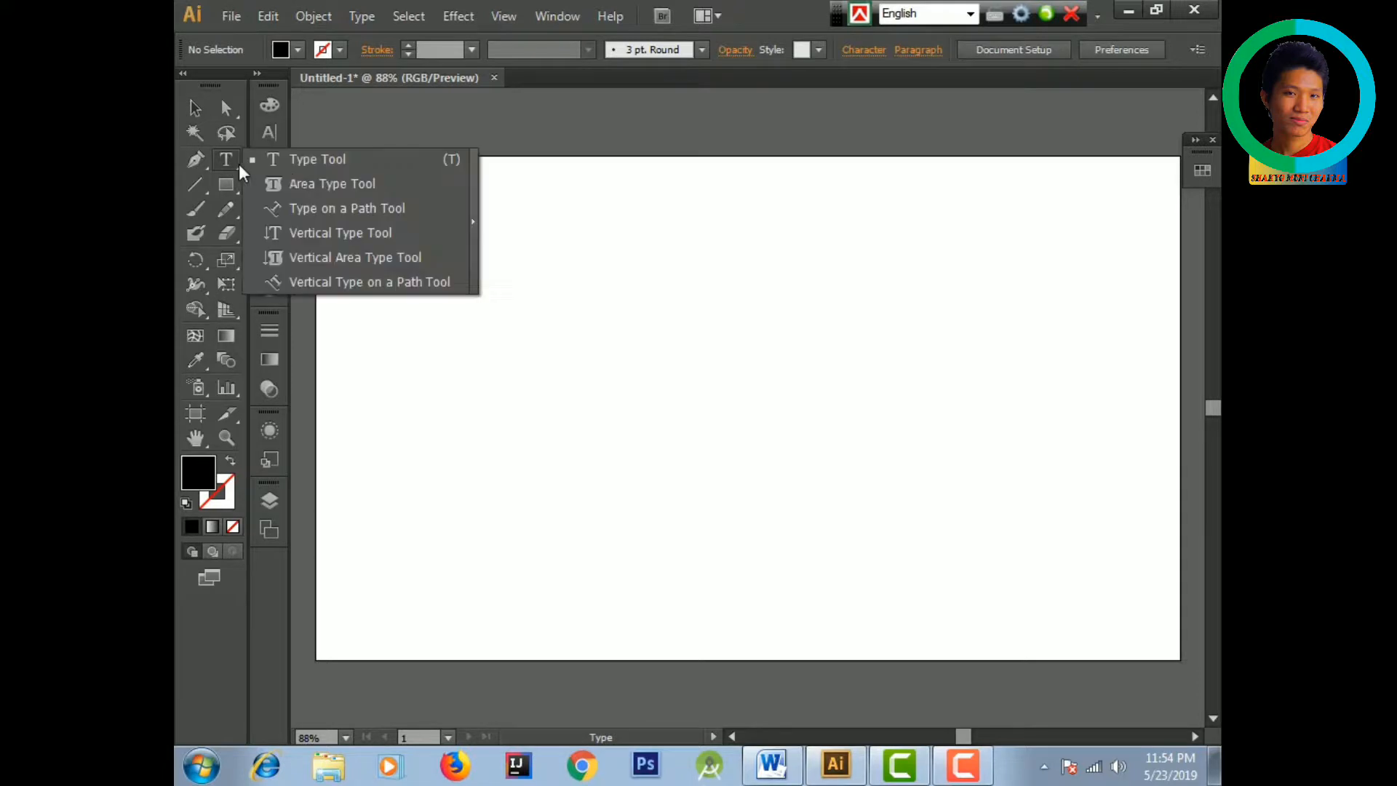
left_click(360, 164)
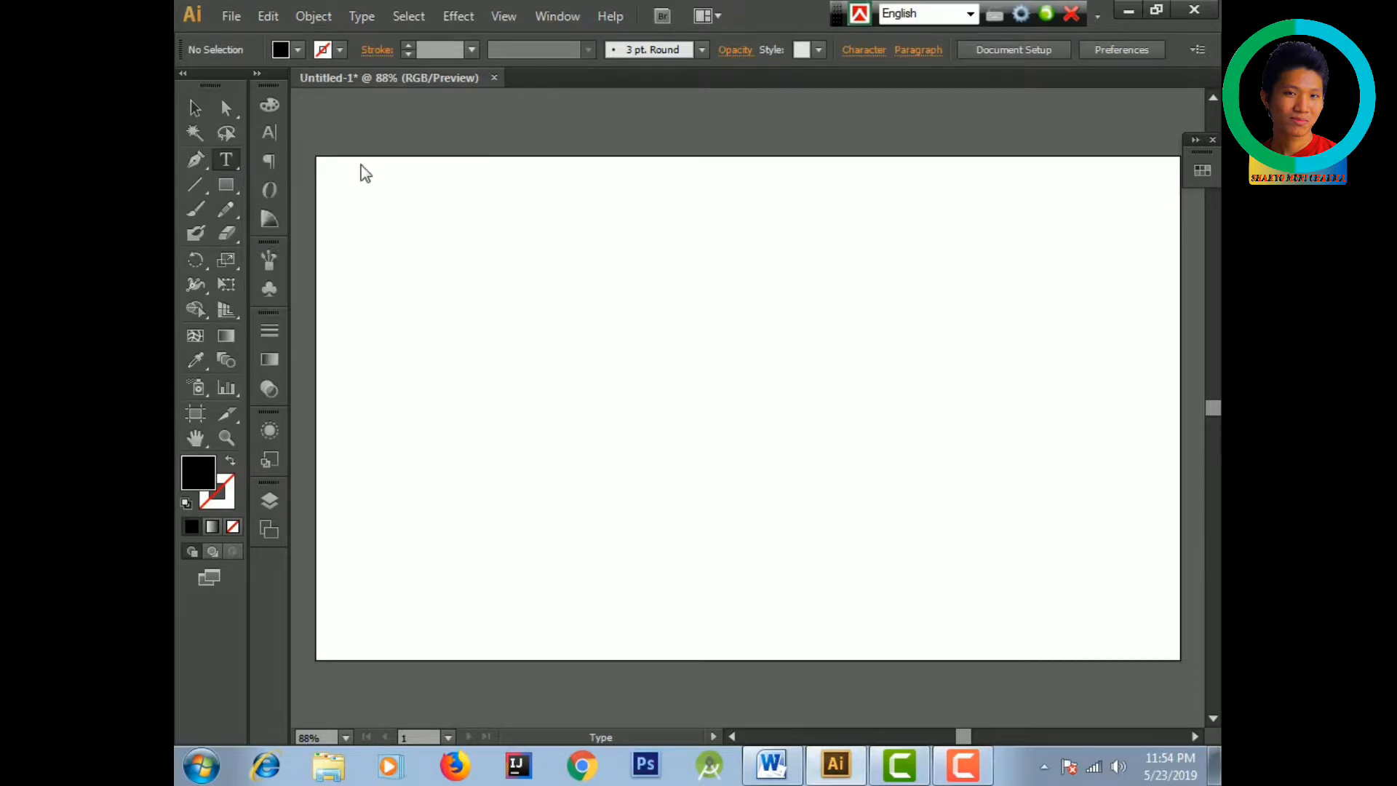
left_click(529, 393)
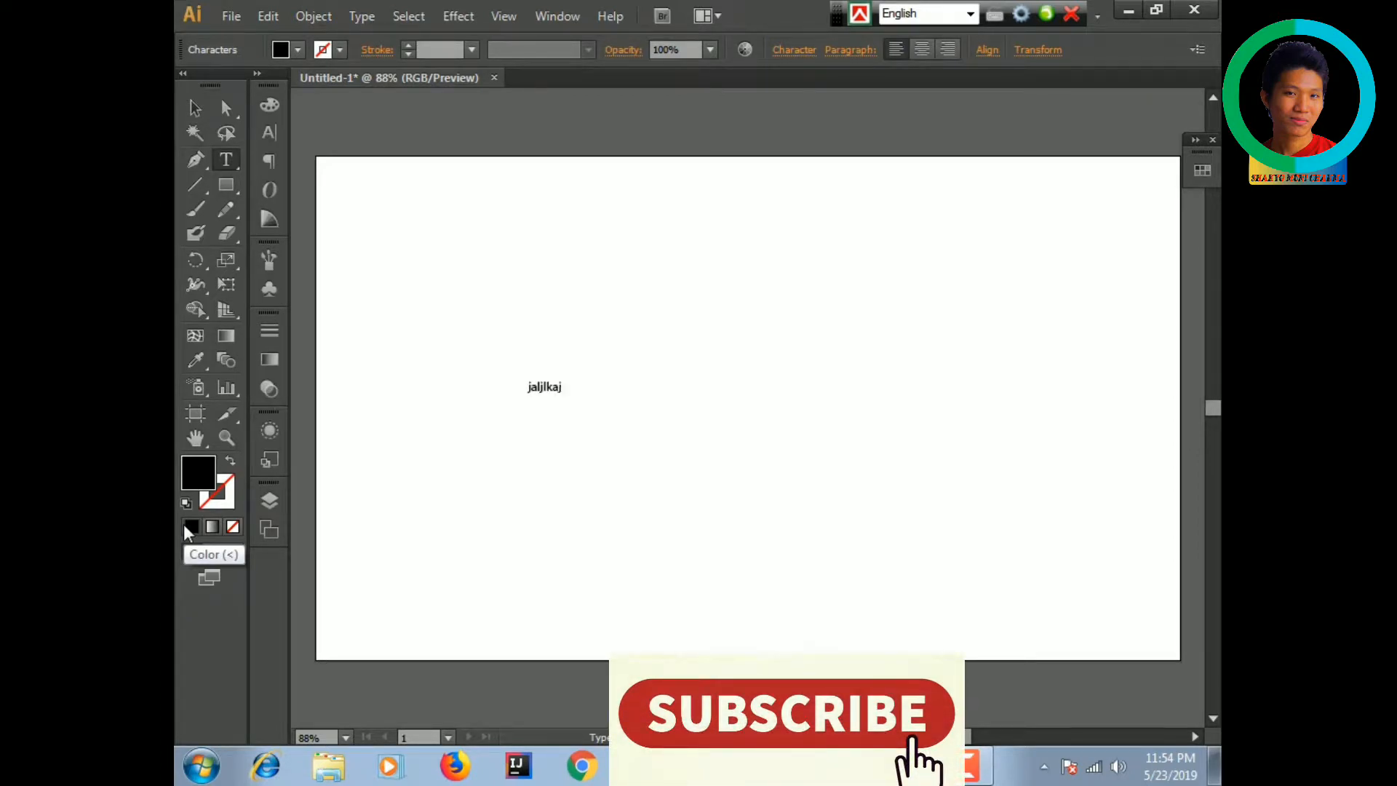
type("jaljlkajfl ajlkfaj ajlk akjsliu")
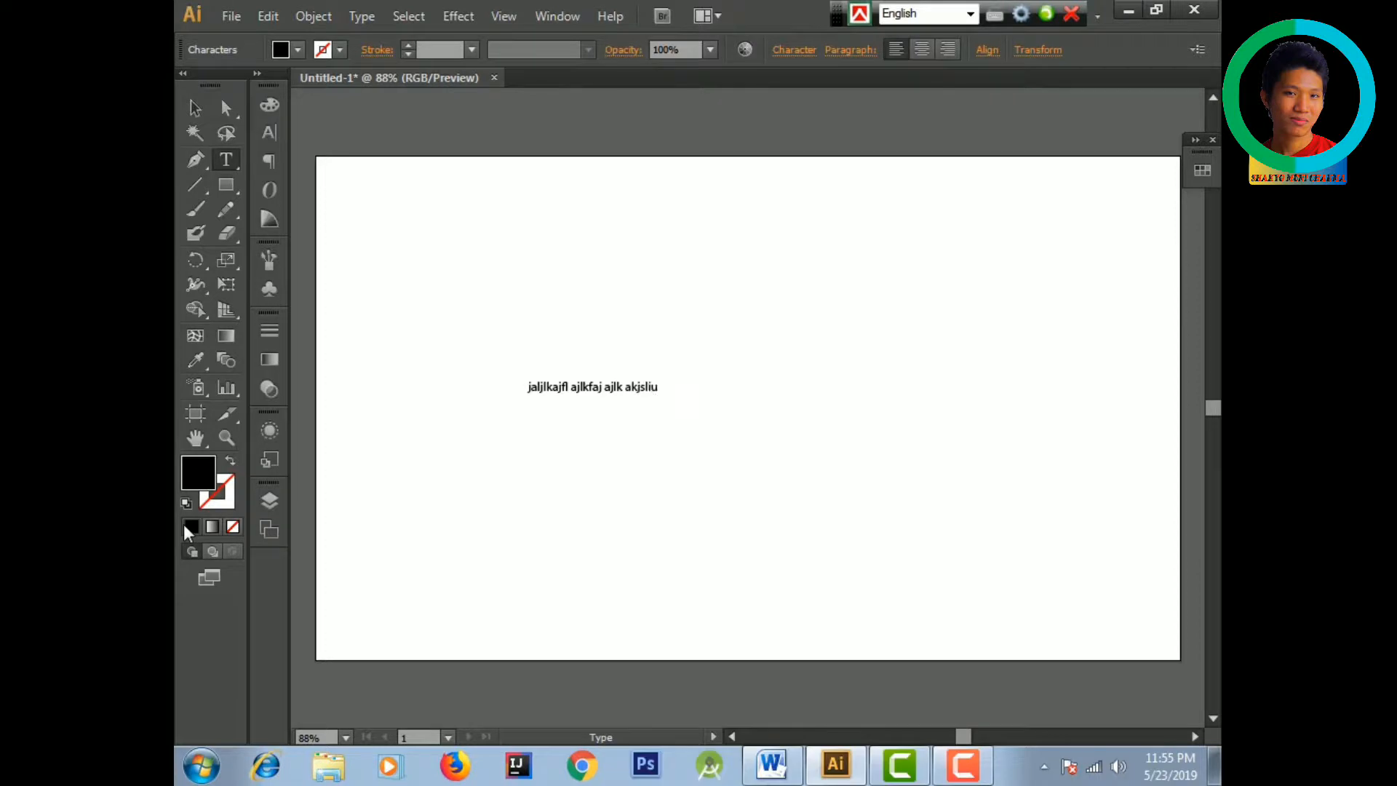
type("e alkujeoi")
- Select the new text line and move it with the Direct Selection tool to the upper middle of the artboard
key("ctrl+a")
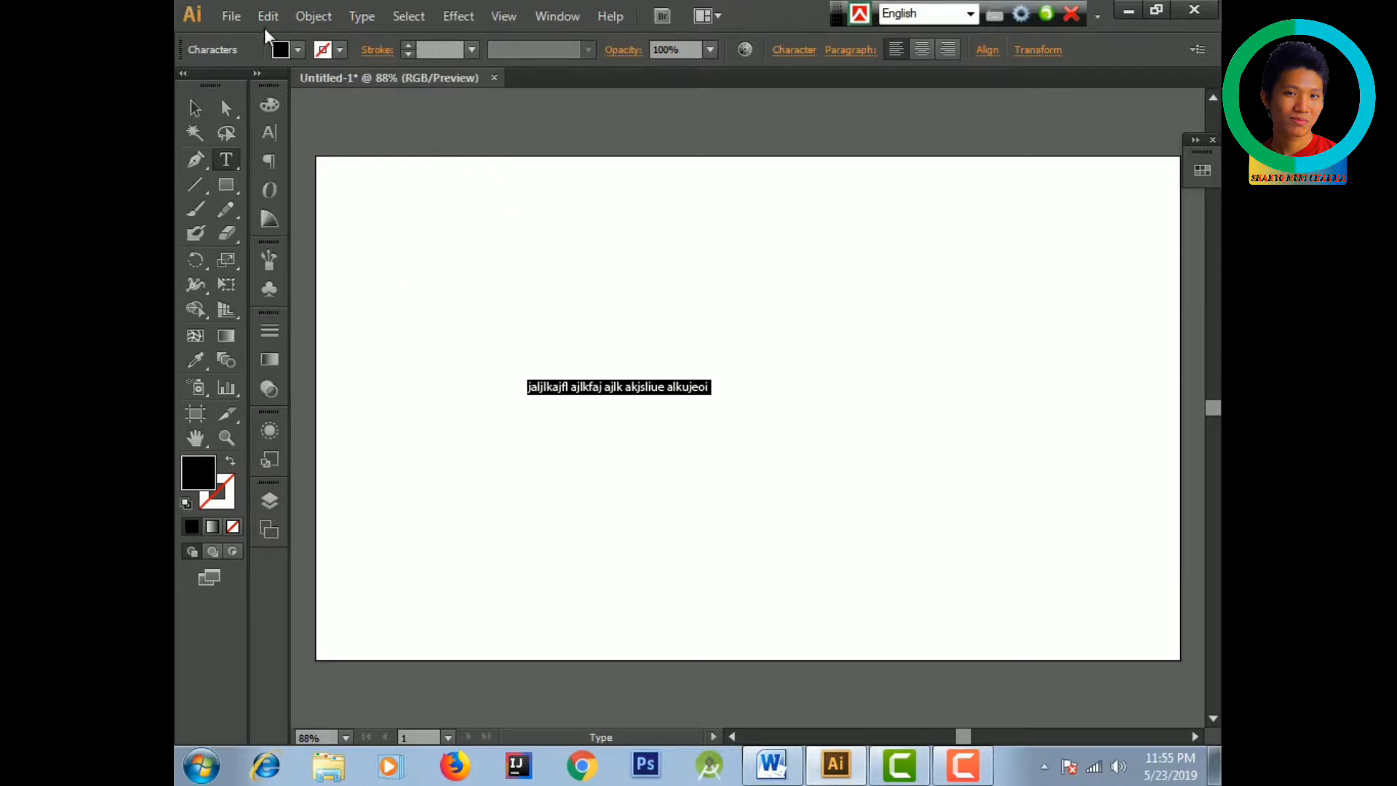
left_click(576, 386)
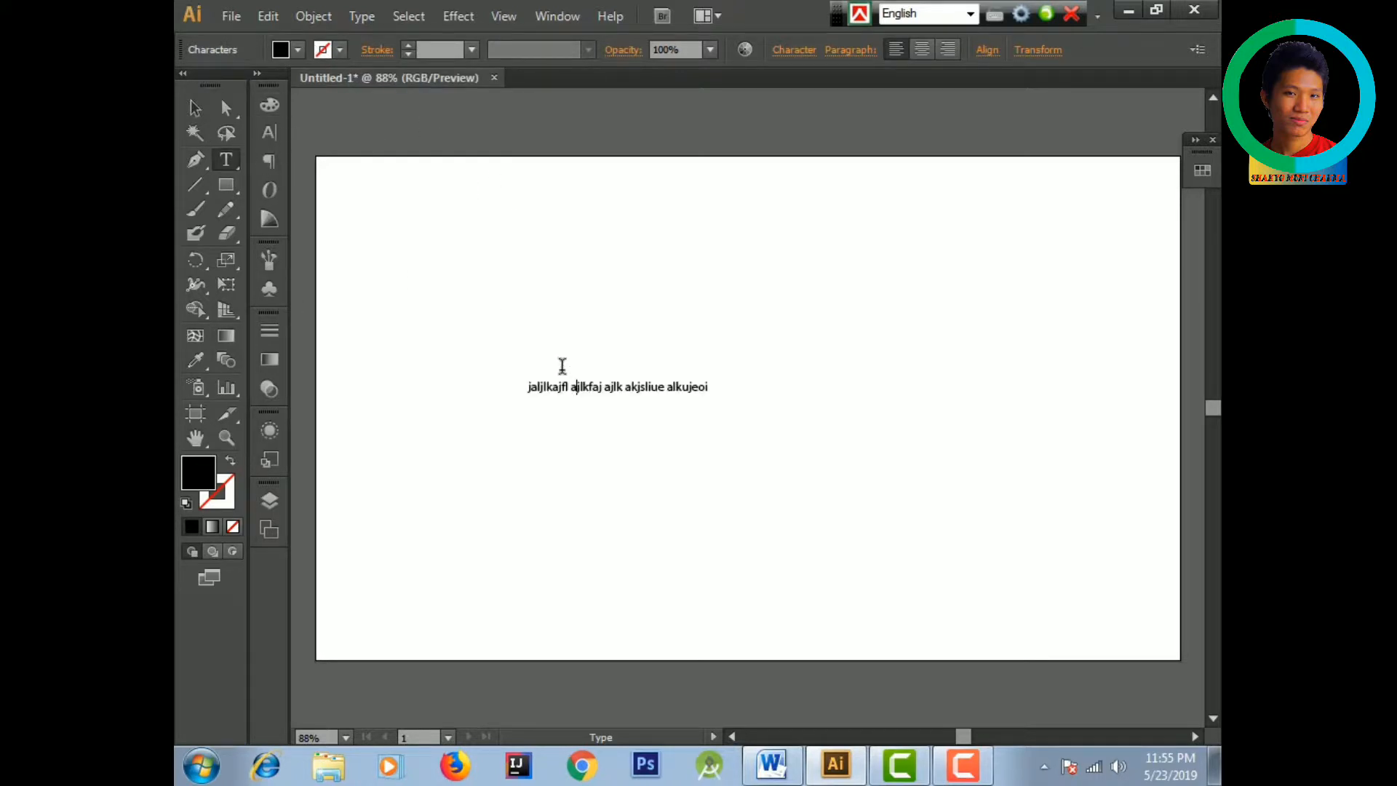
left_click_drag(526, 384, 777, 449)
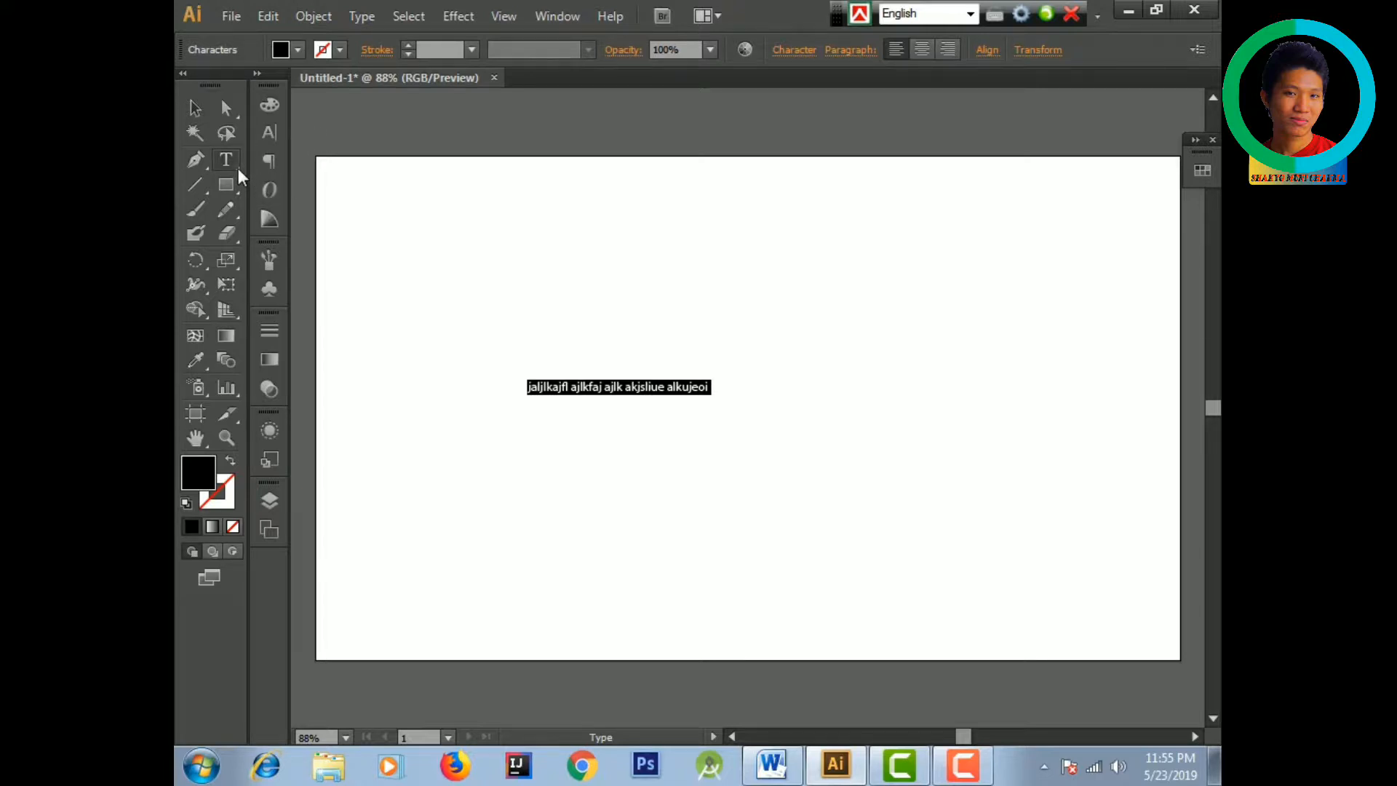
left_click(226, 109)
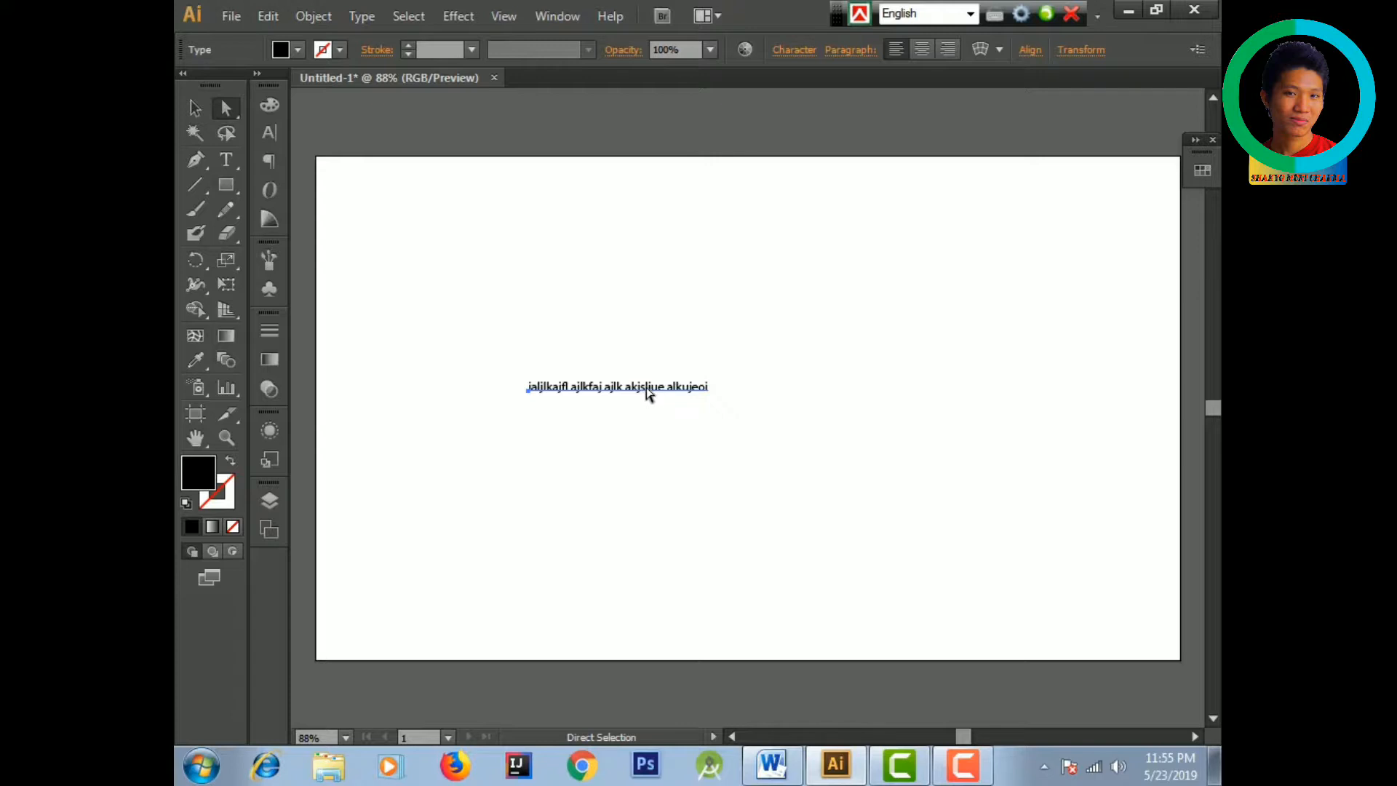
key("t")
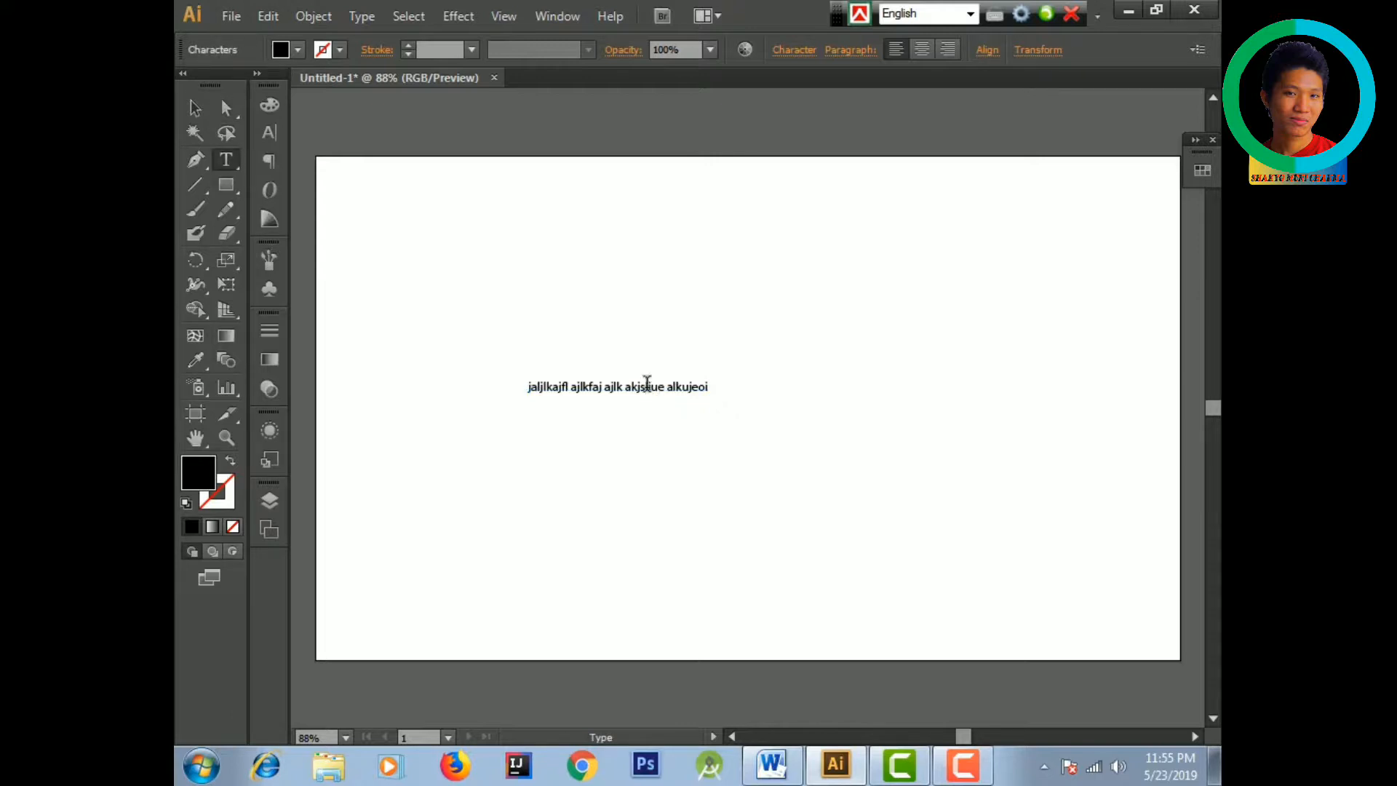
left_click(226, 108)
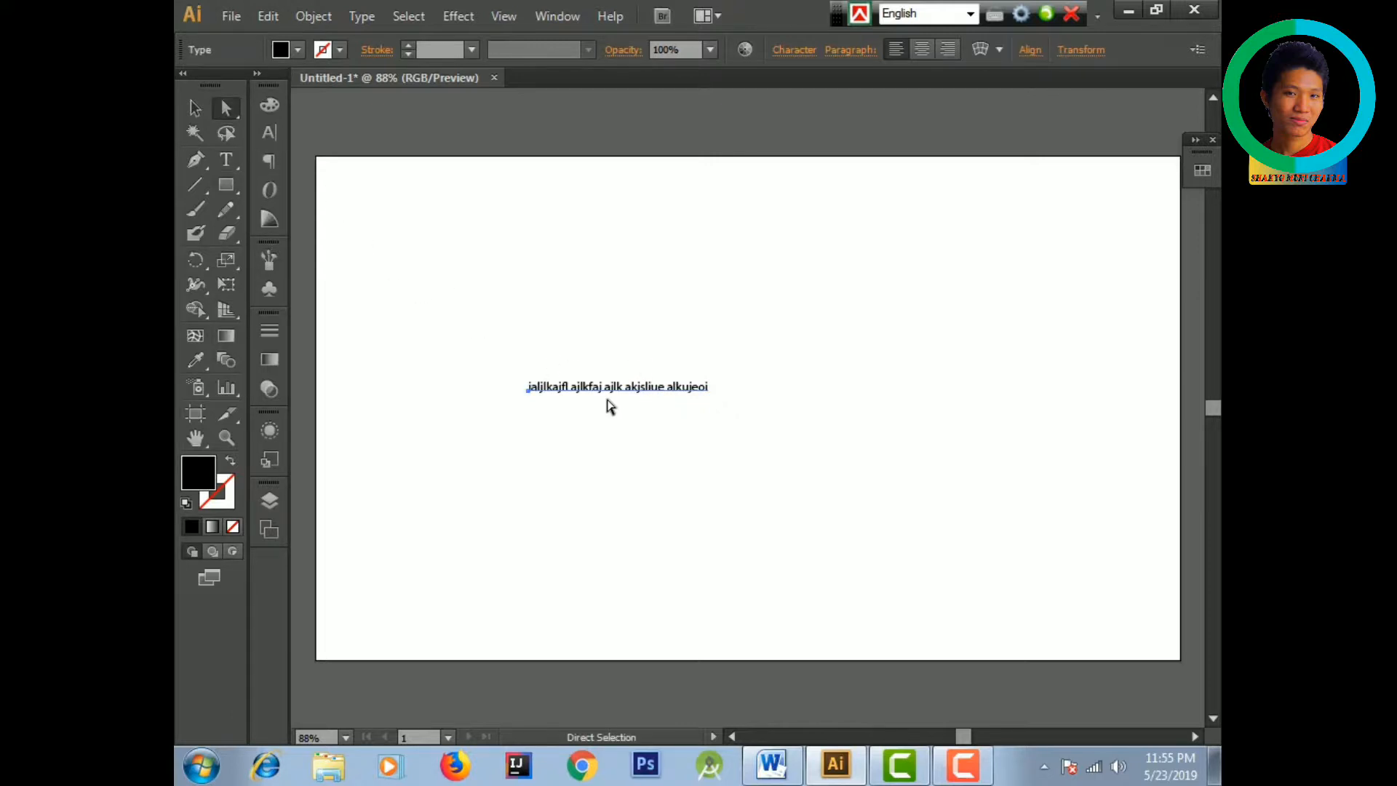
left_click_drag(582, 379, 888, 402)
left_click_drag(797, 397, 690, 334)
- Stretch the text line upward to several times its height with the Selection tool, keeping its width
left_click(191, 101)
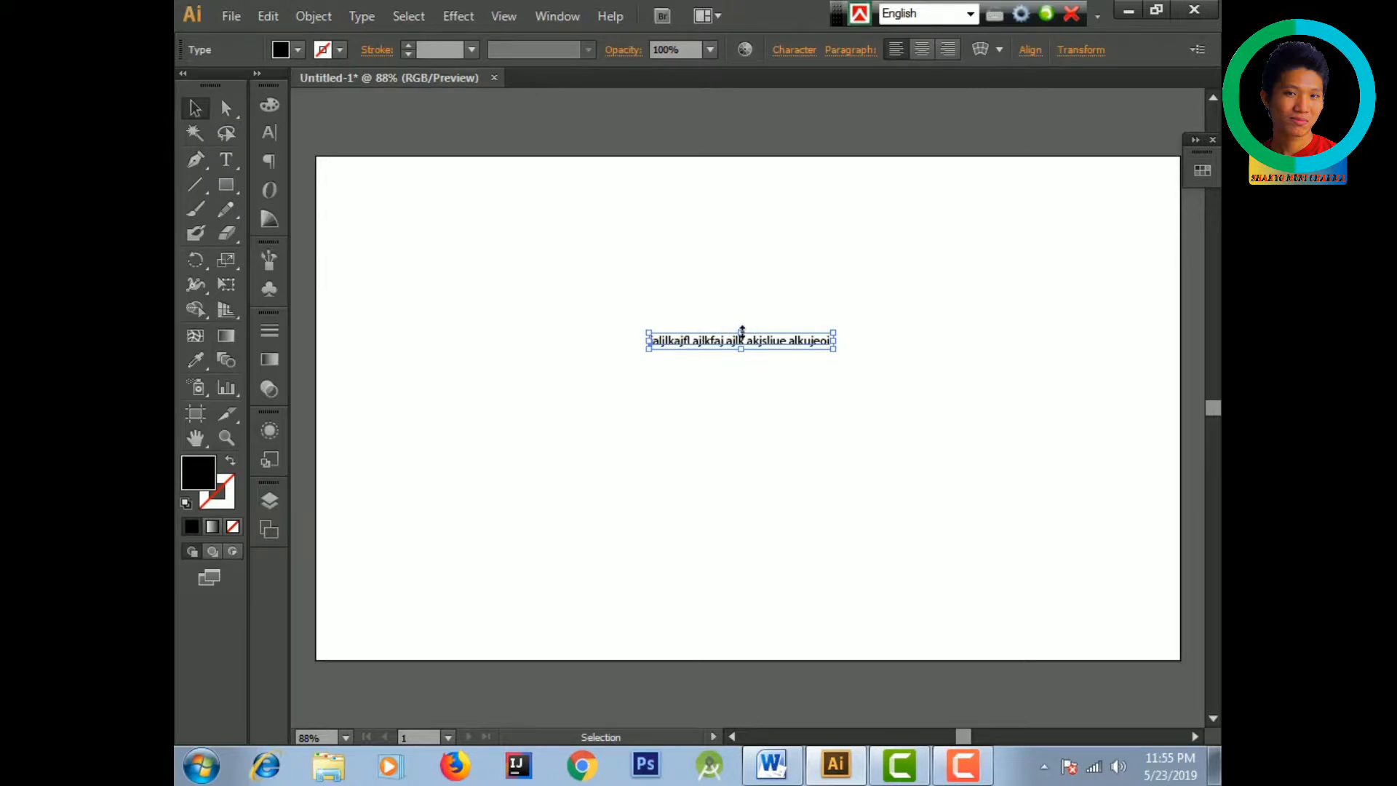
left_click_drag(740, 331, 740, 263)
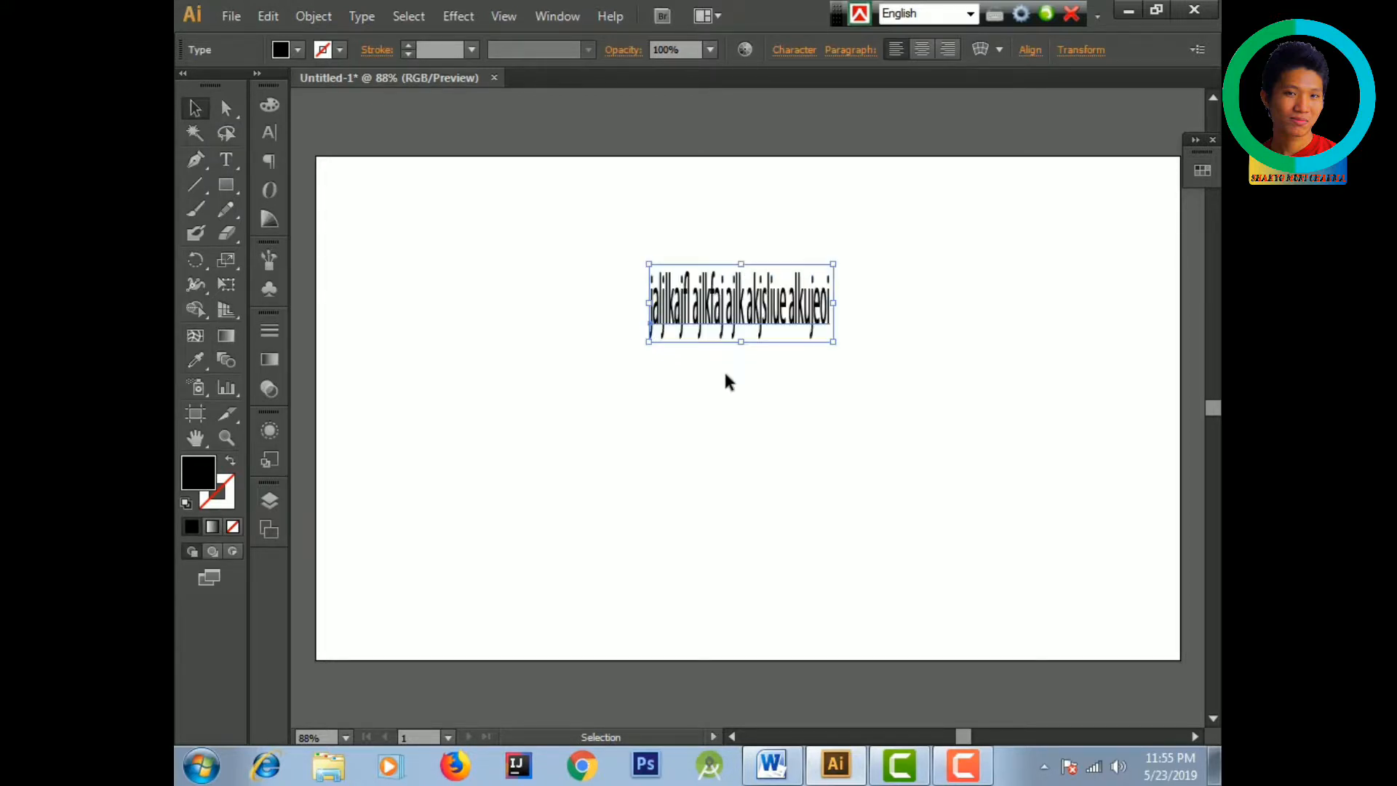
- Stretch the text line downward to about three times its height, and shrink it back to a single-line height
left_click_drag(737, 343, 724, 506)
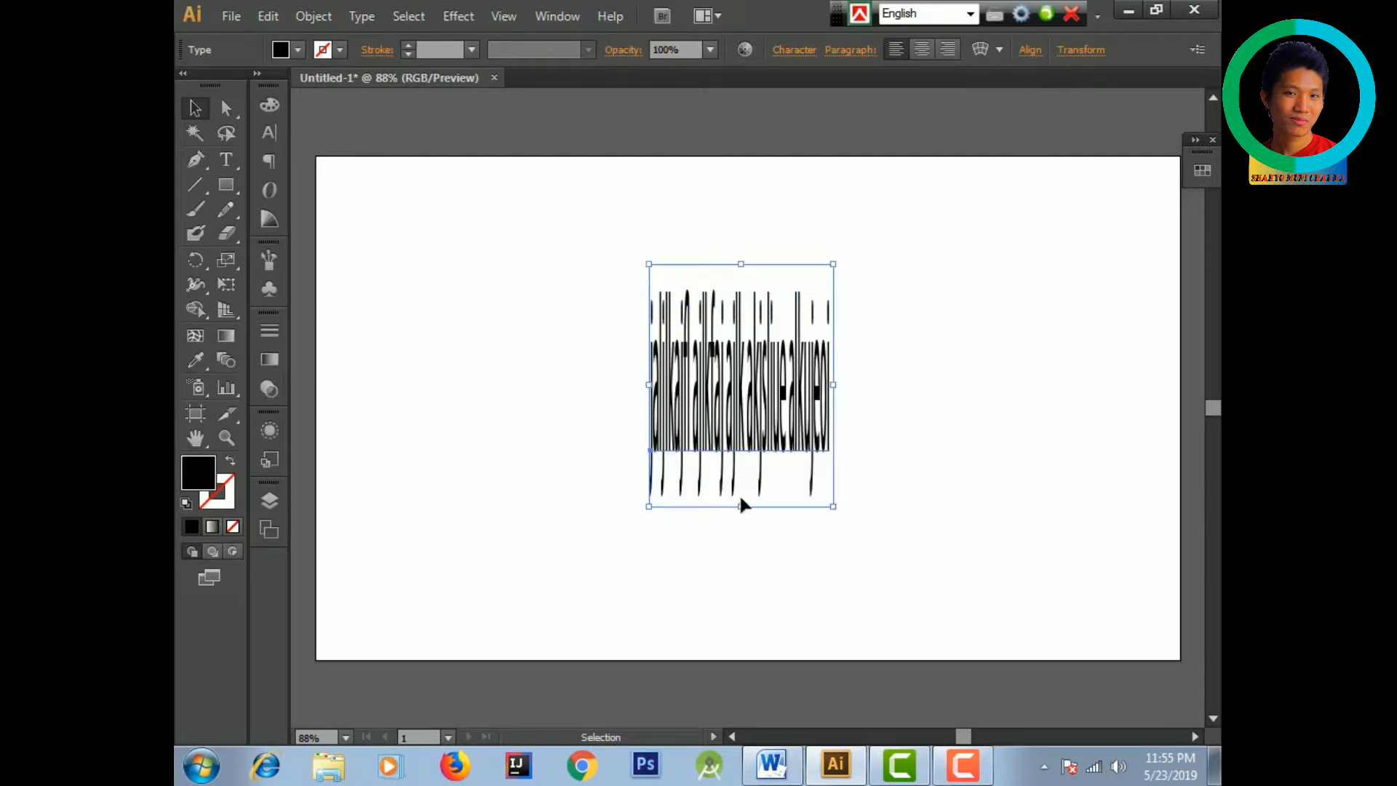
left_click_drag(740, 506, 740, 334)
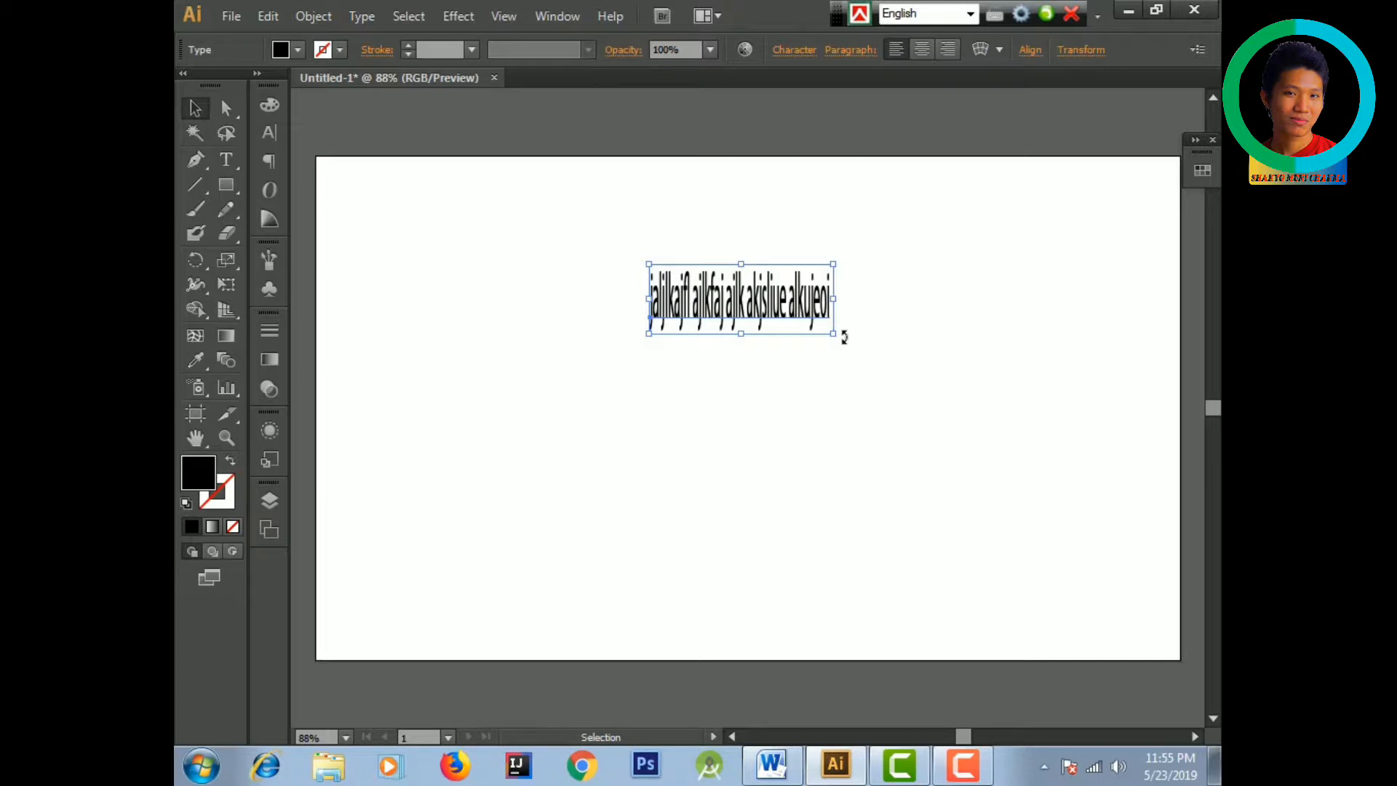
- Rotate the text line repeatedly with the Selection tool until it reads steeply upward, and deselect it
left_click_drag(844, 337, 747, 482)
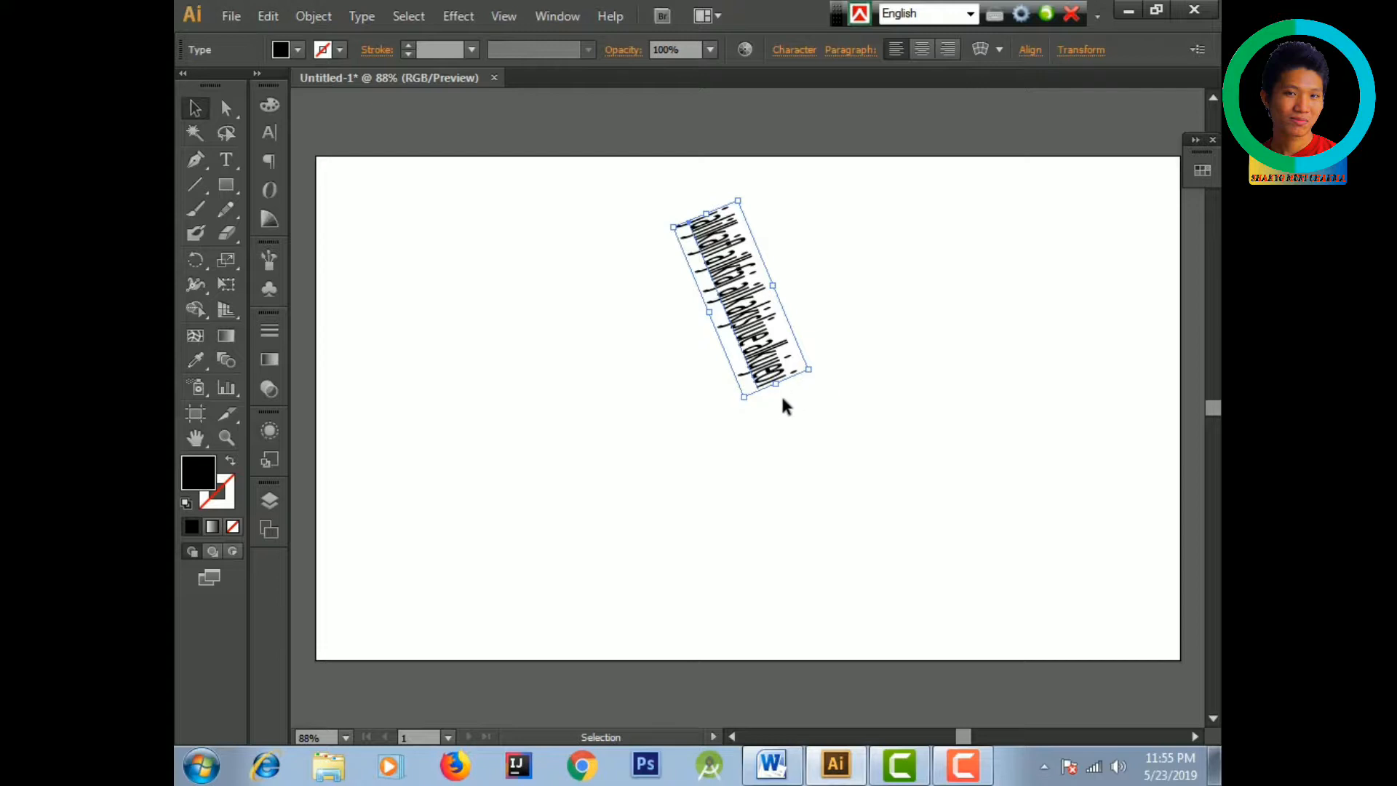
left_click_drag(745, 405, 904, 251)
left_click(803, 461)
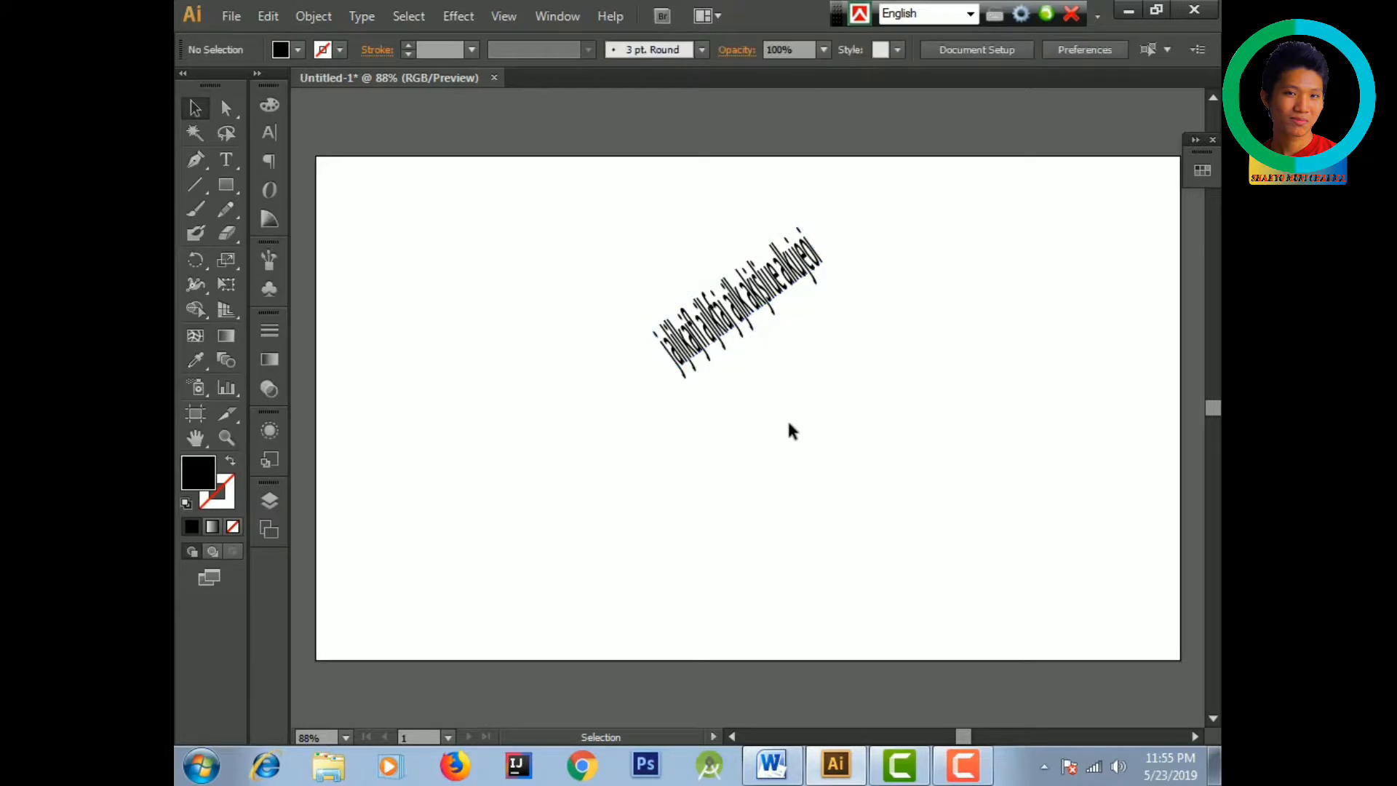
left_click(708, 331)
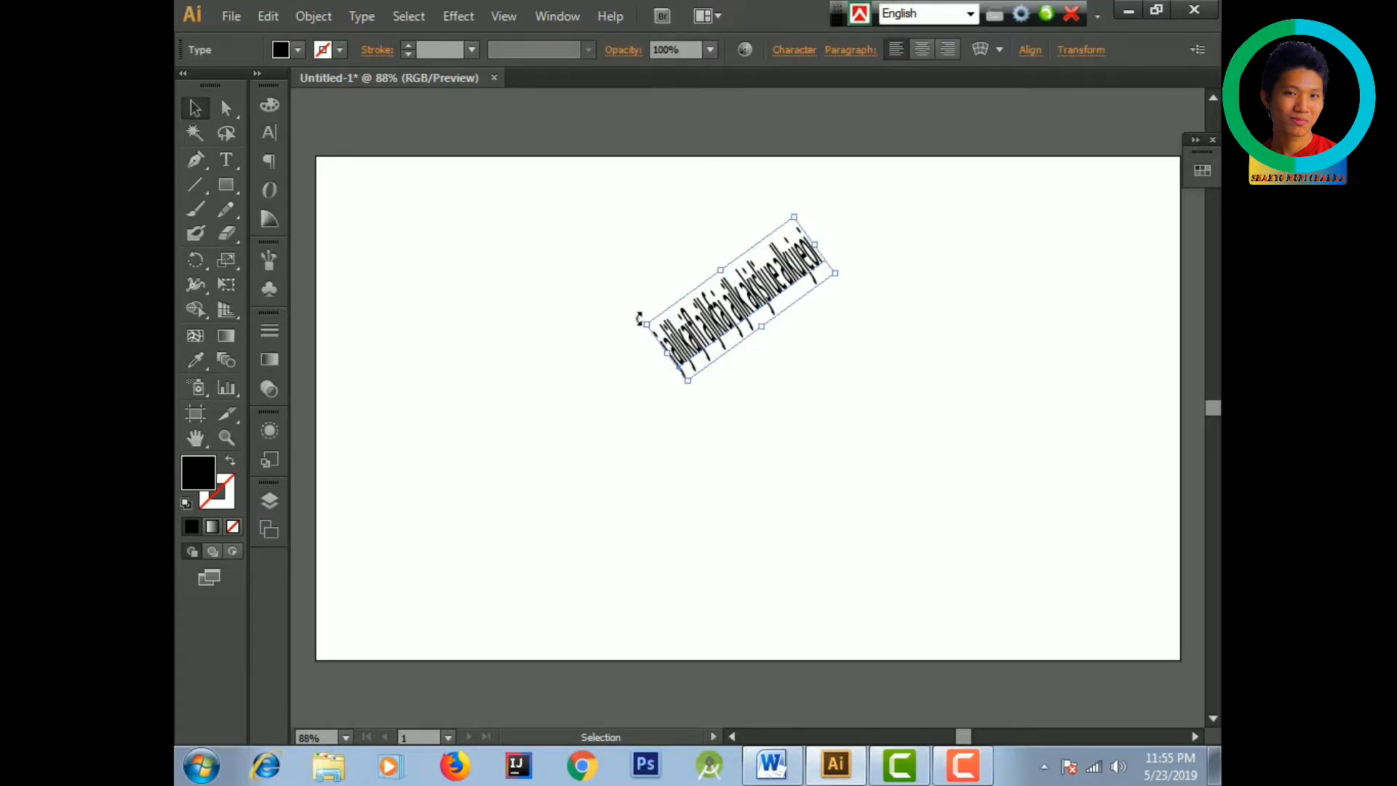
left_click_drag(637, 321, 624, 455)
left_click(601, 406)
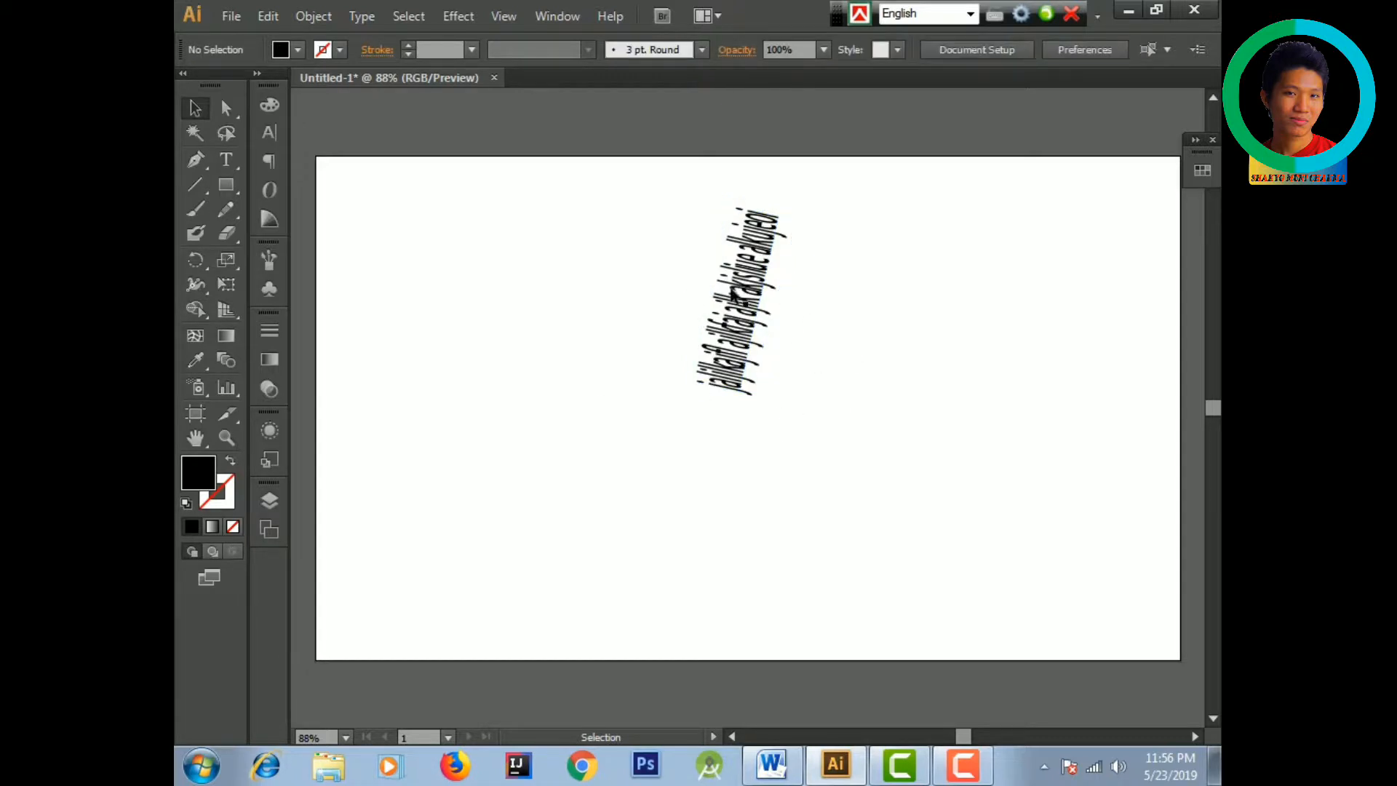
- Enlarge the slanted text line from its upper corner and rotate it back to nearly horizontal
left_click(743, 313)
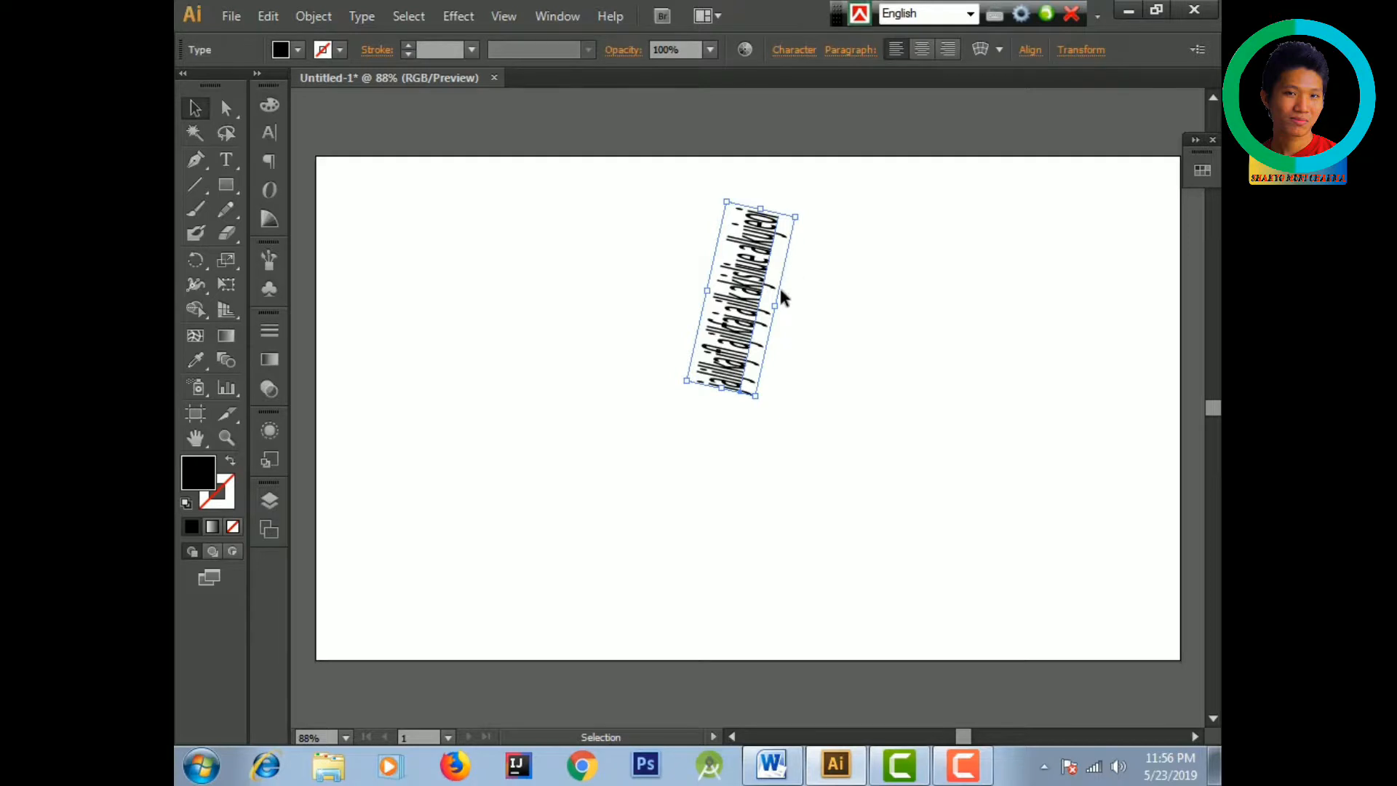
left_click_drag(797, 217, 880, 142)
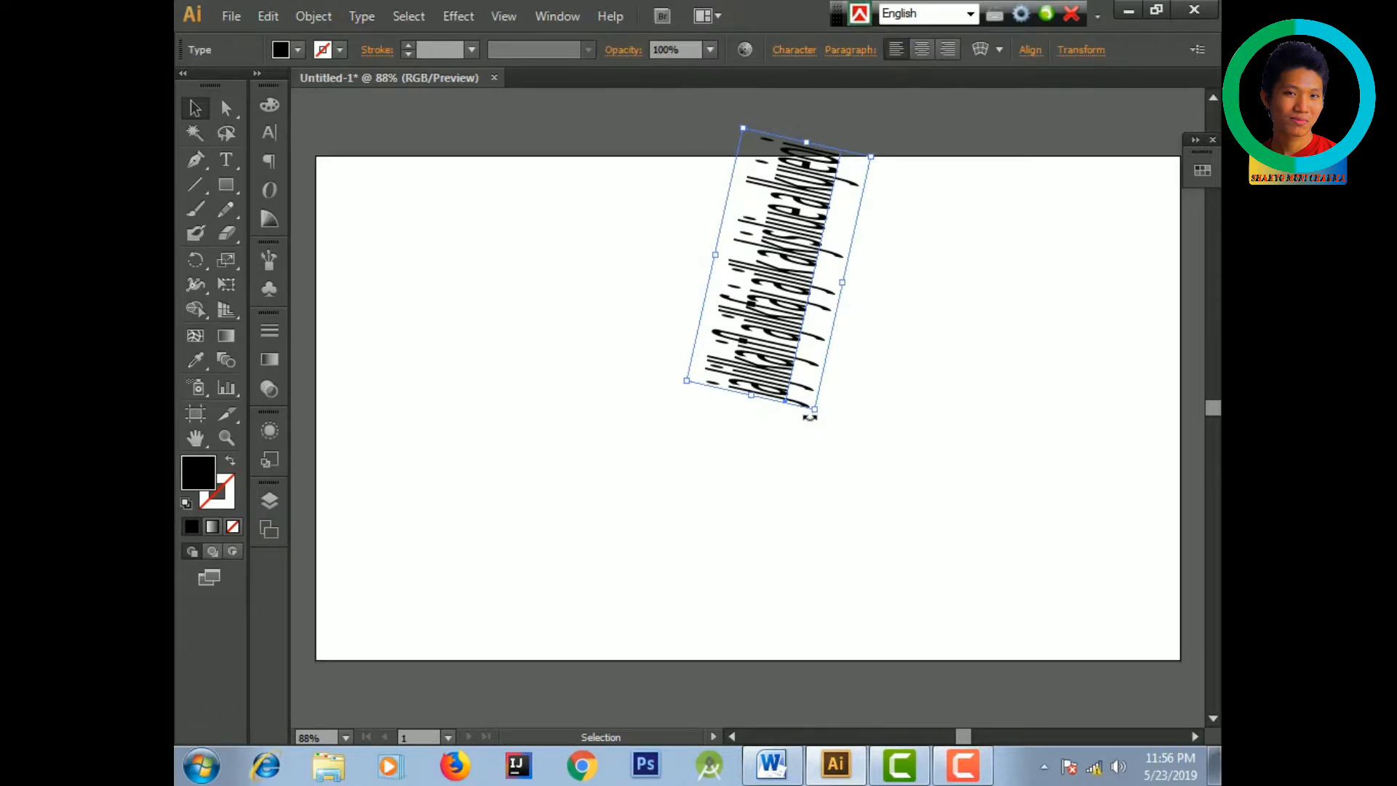
left_click_drag(809, 417, 591, 336)
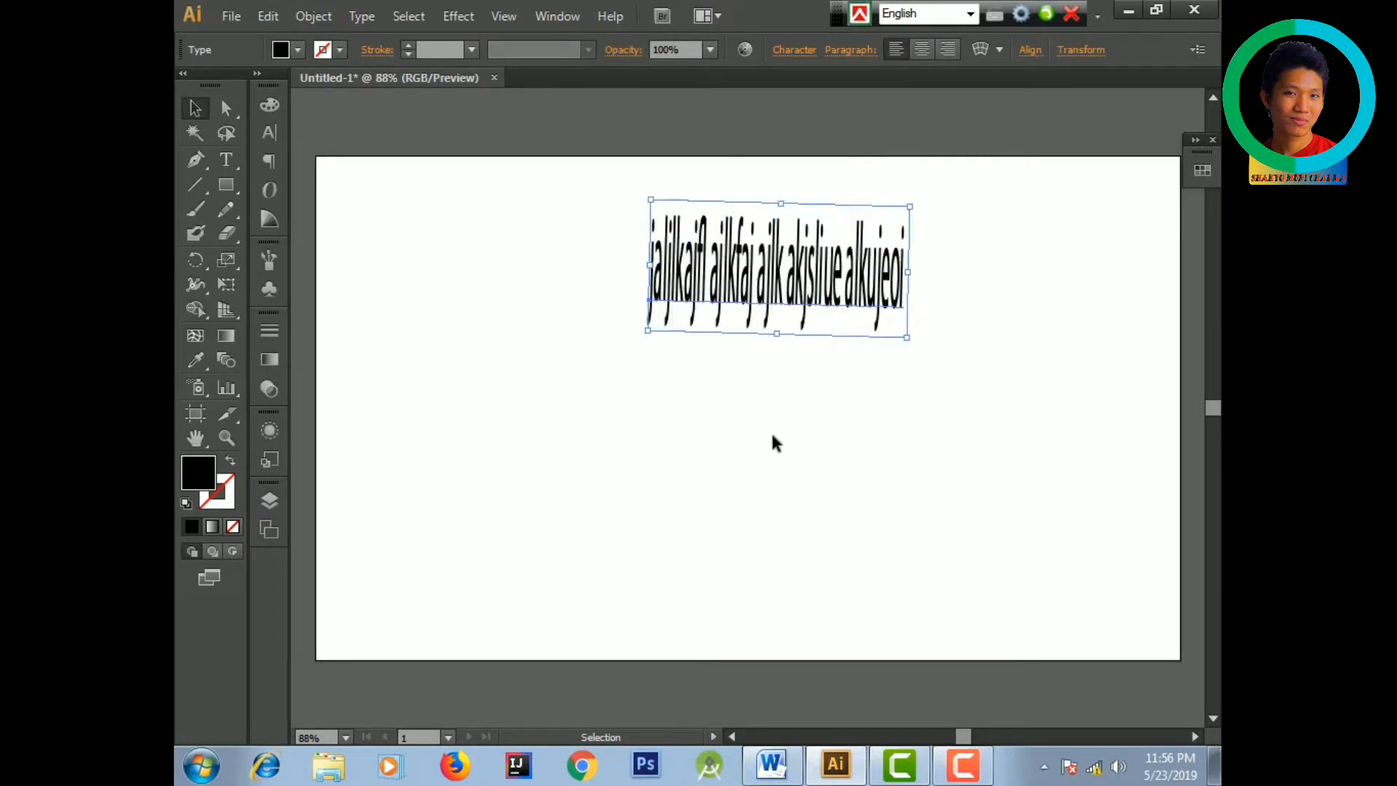
left_click(772, 435)
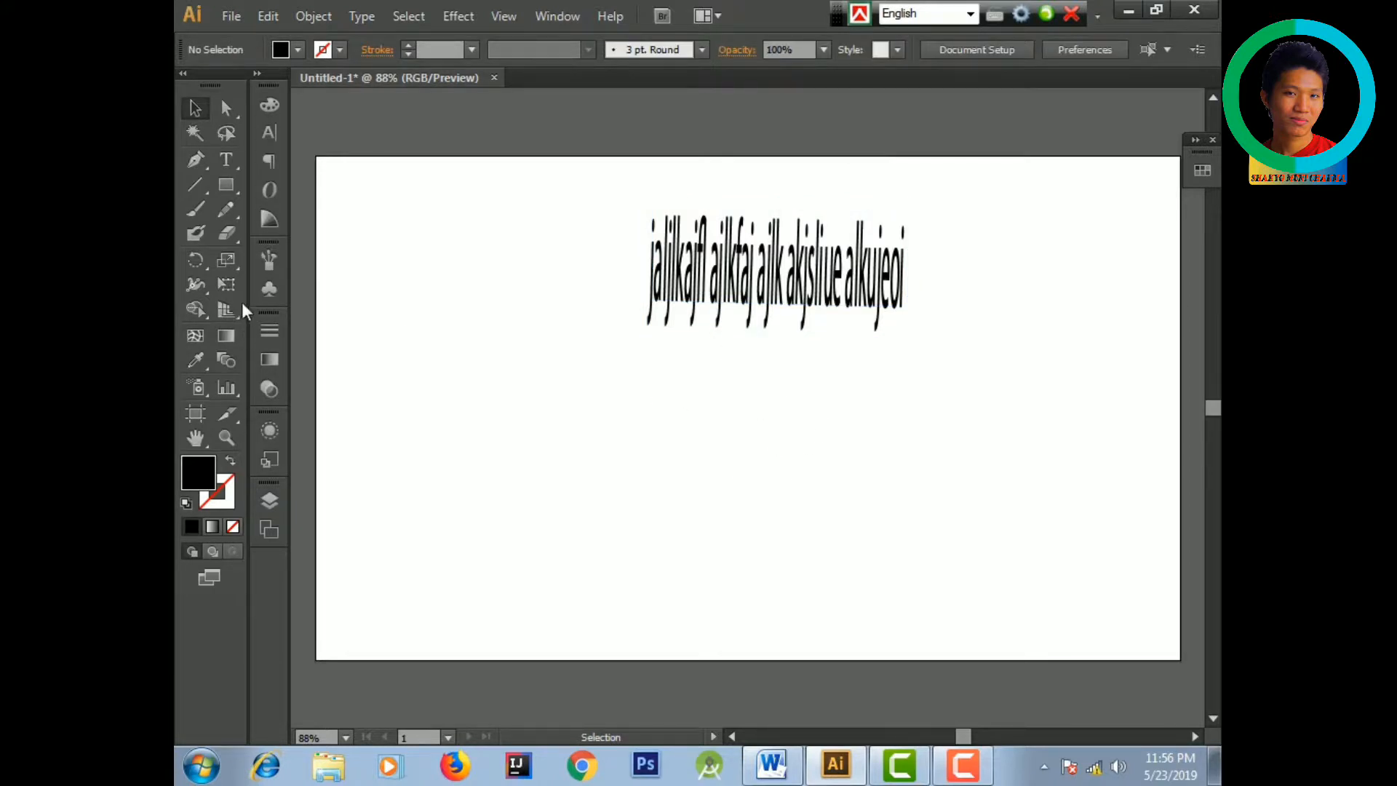
- Reselect the text line and nudge it slightly up and to the right with the Direct Selection tool
left_click_drag(221, 159, 605, 353)
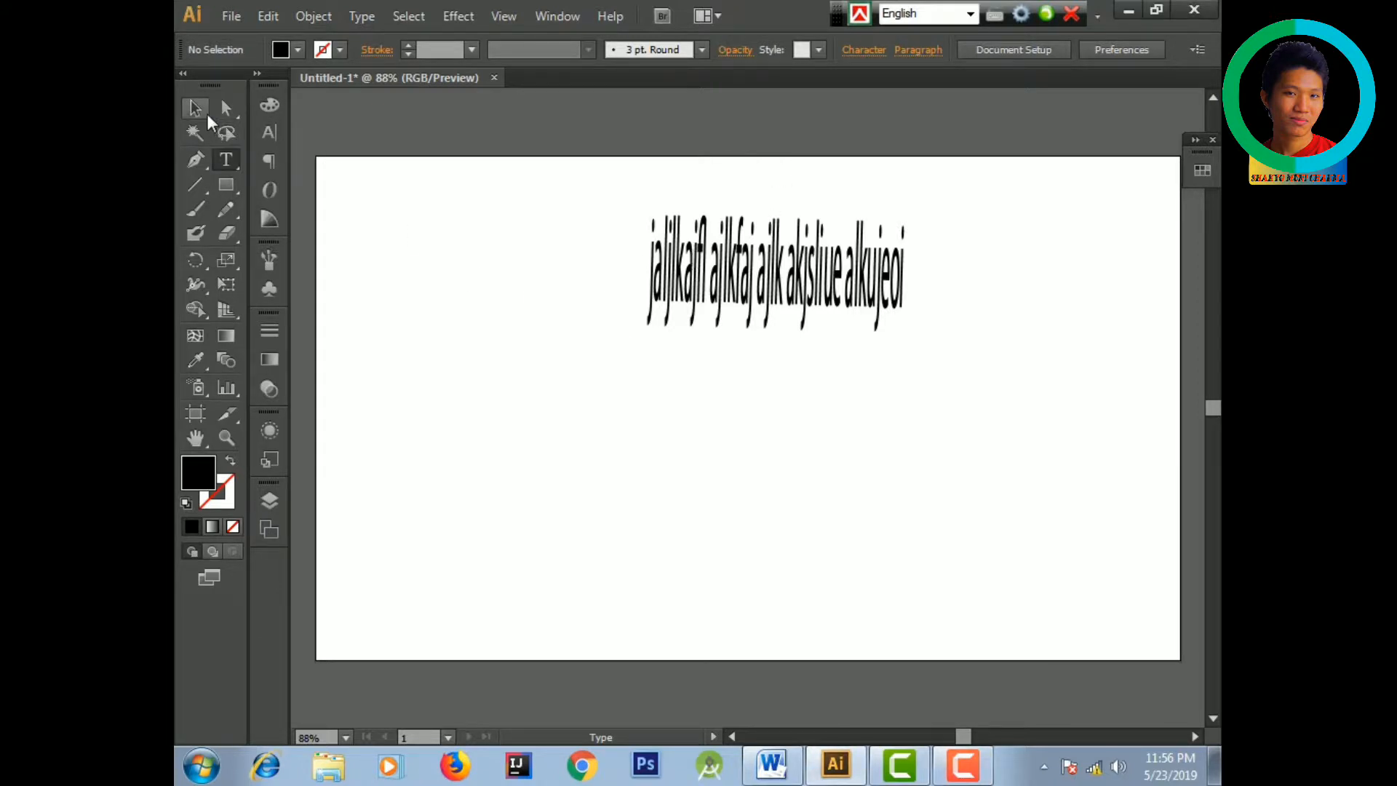
left_click(207, 114)
left_click(751, 285)
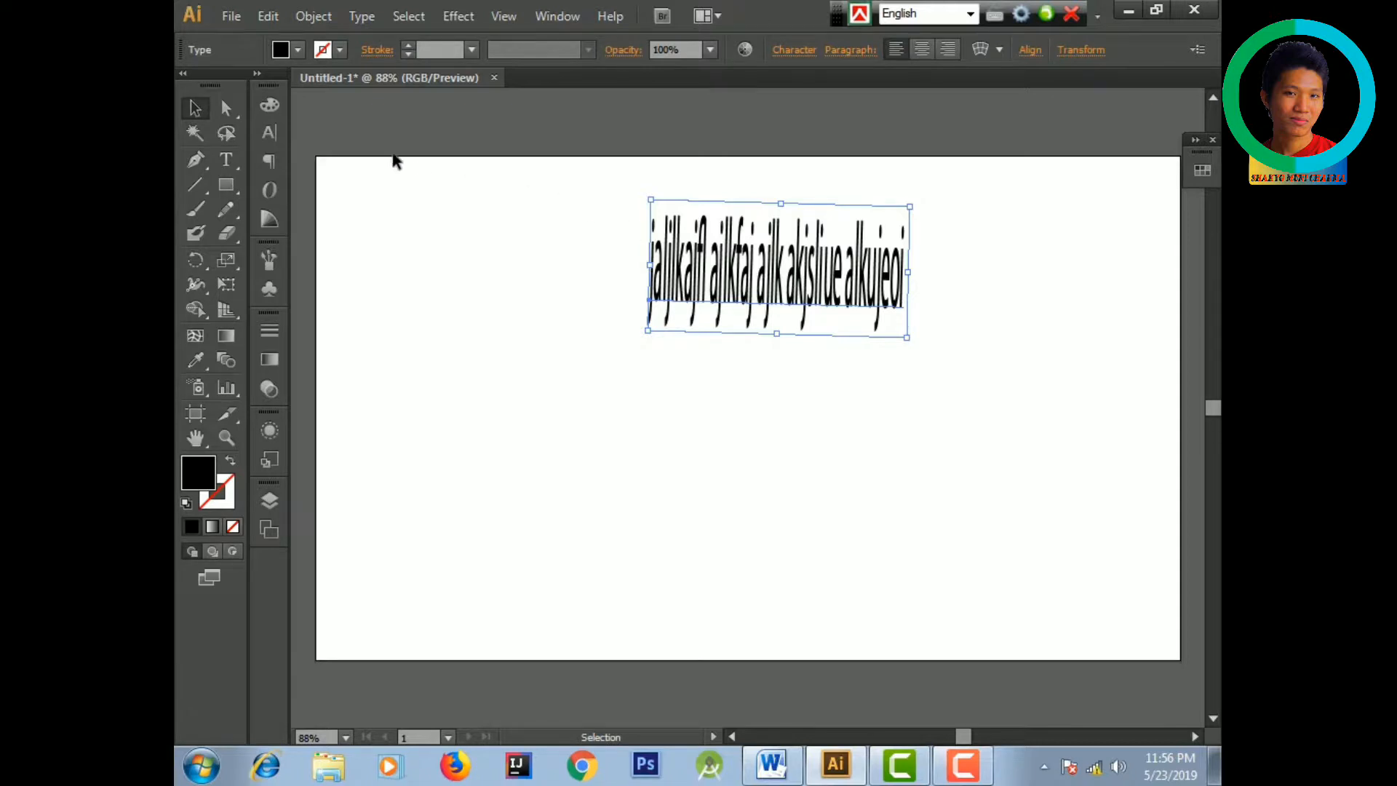
left_click(226, 109)
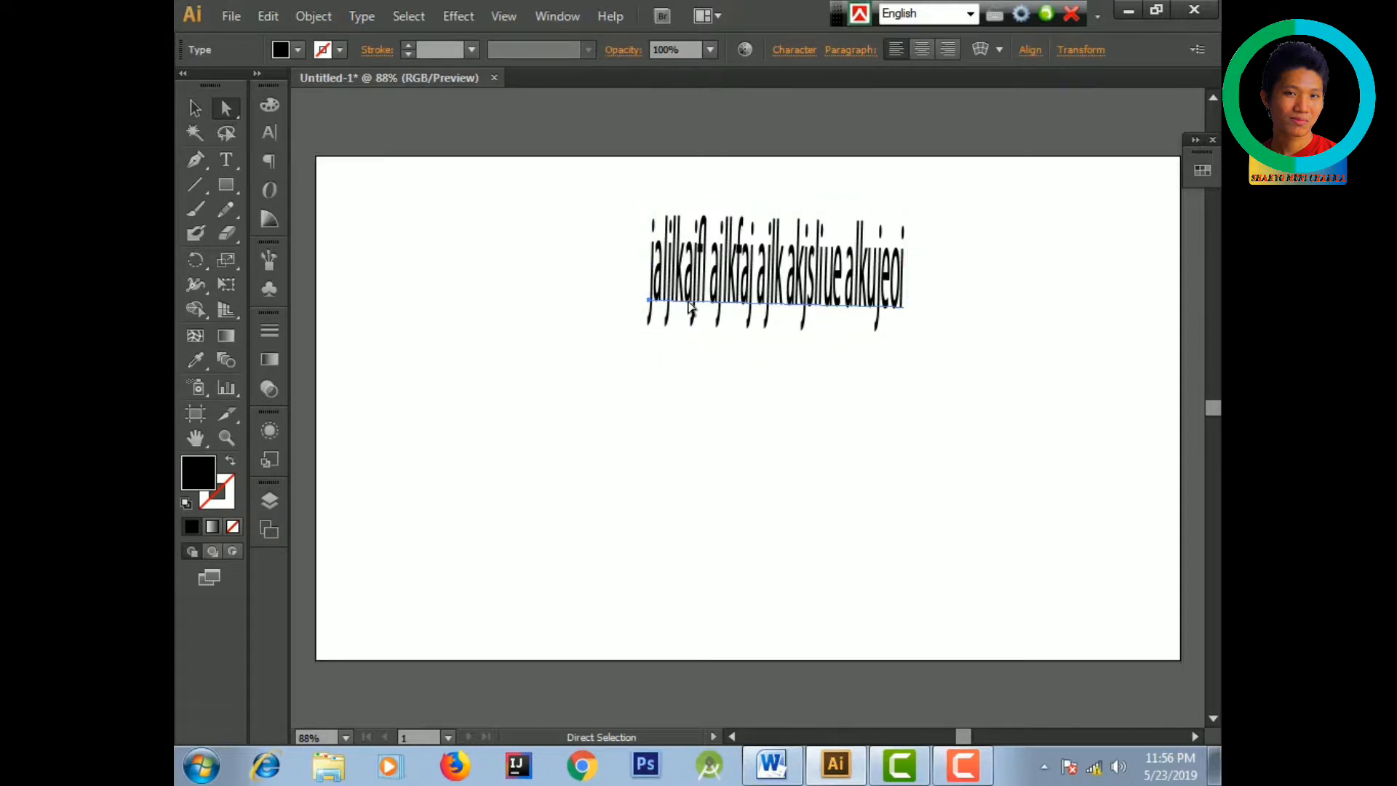
left_click_drag(652, 304, 659, 301)
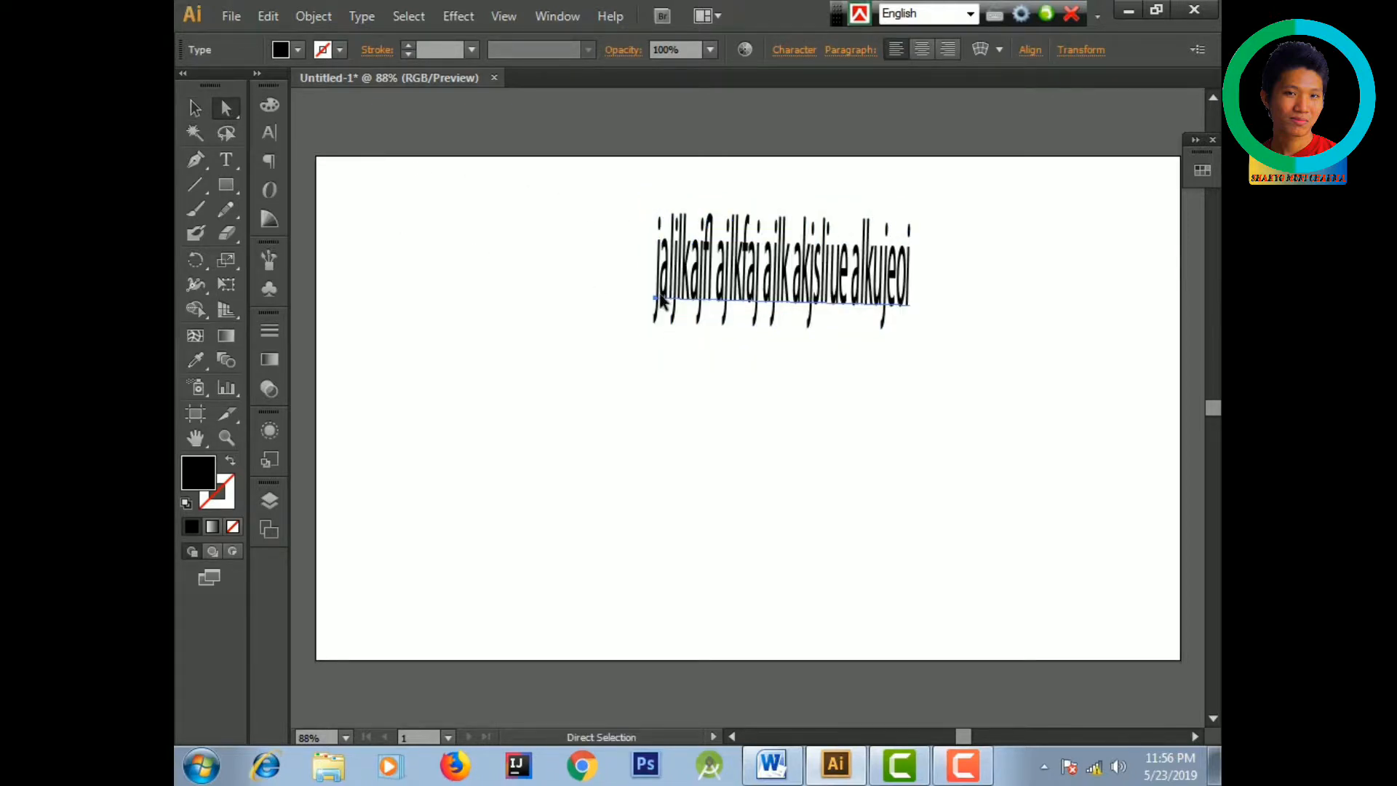
- Edit the text line, replacing the second "j" pair letter with "u" to read "jaljlkaufl" and inserting "t" to read "akjsltiue"
double_click(660, 300)
left_click(700, 291)
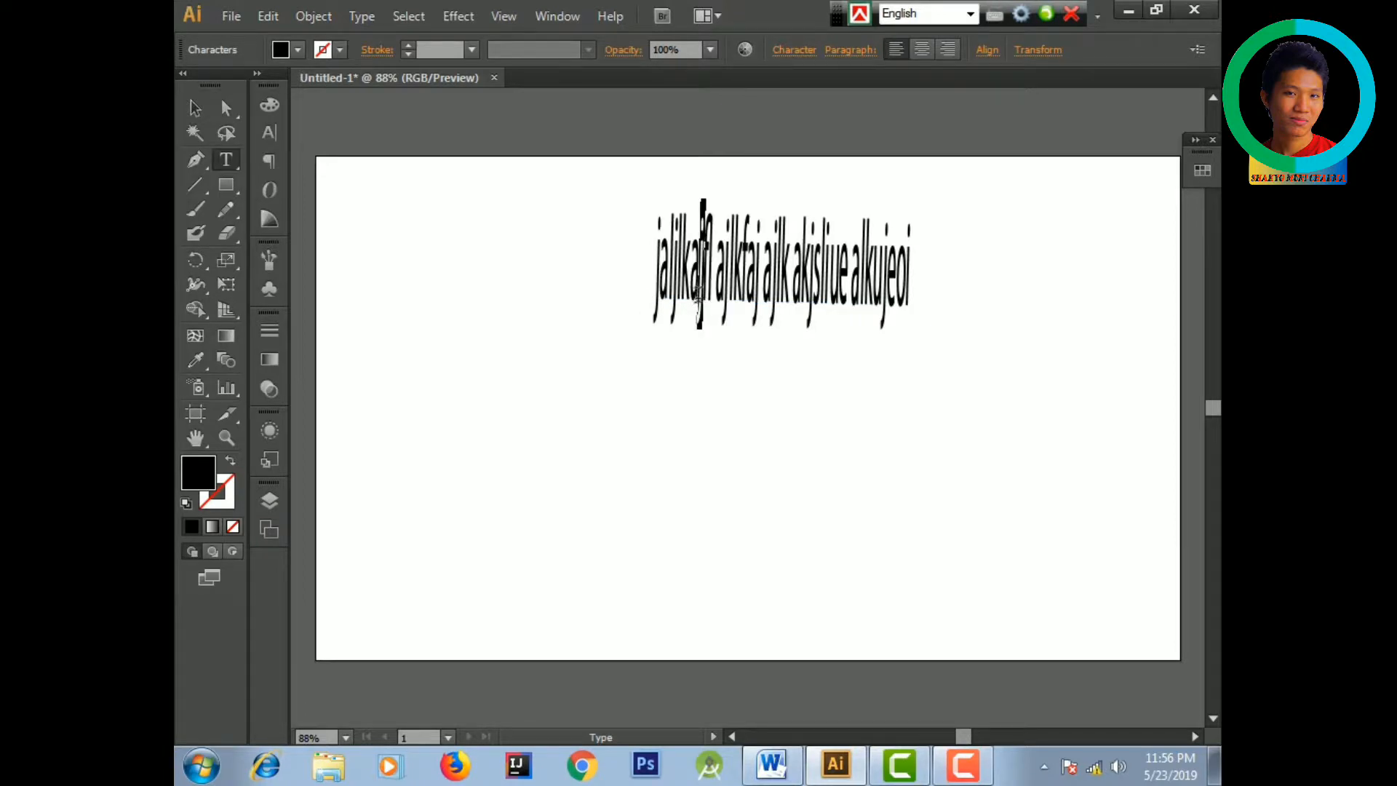
type("u")
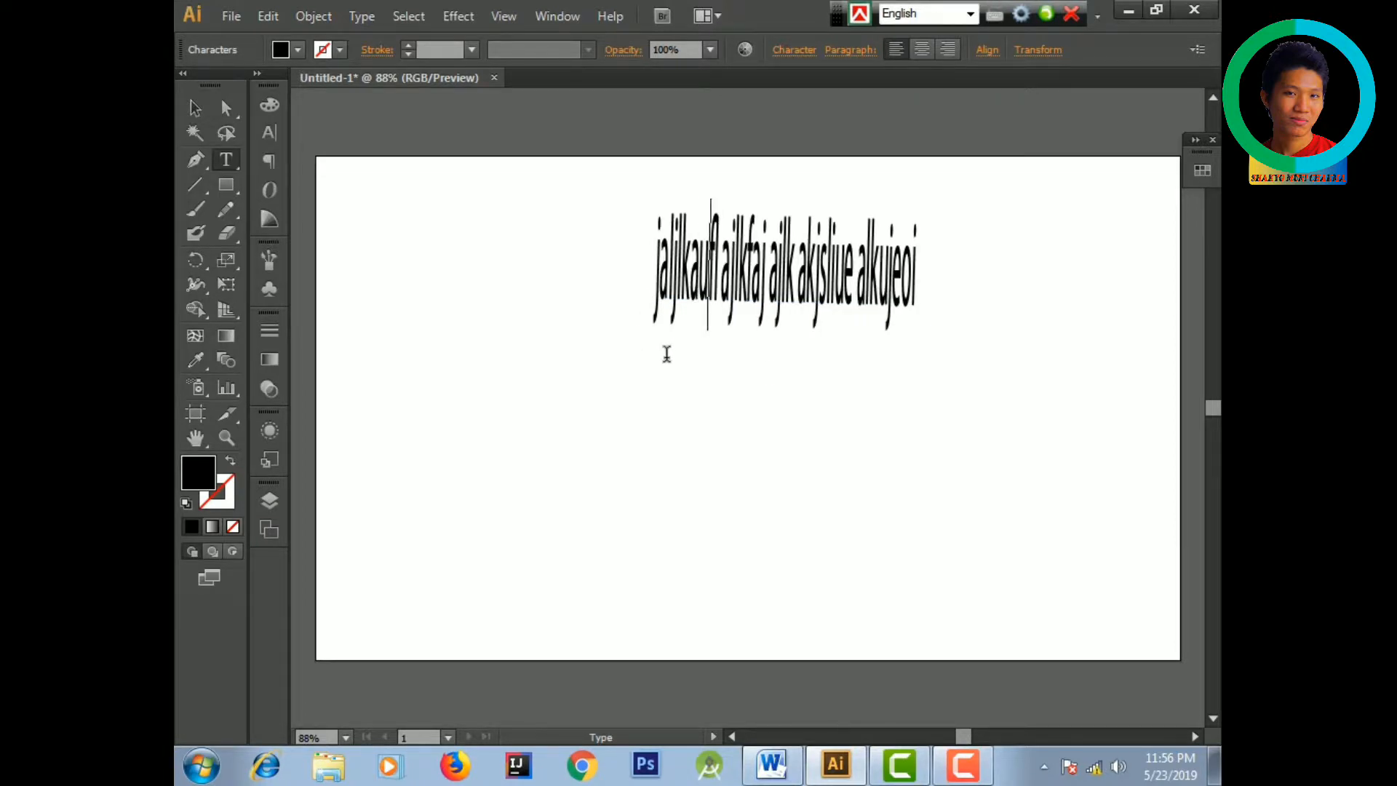
left_click(833, 313)
type("t")
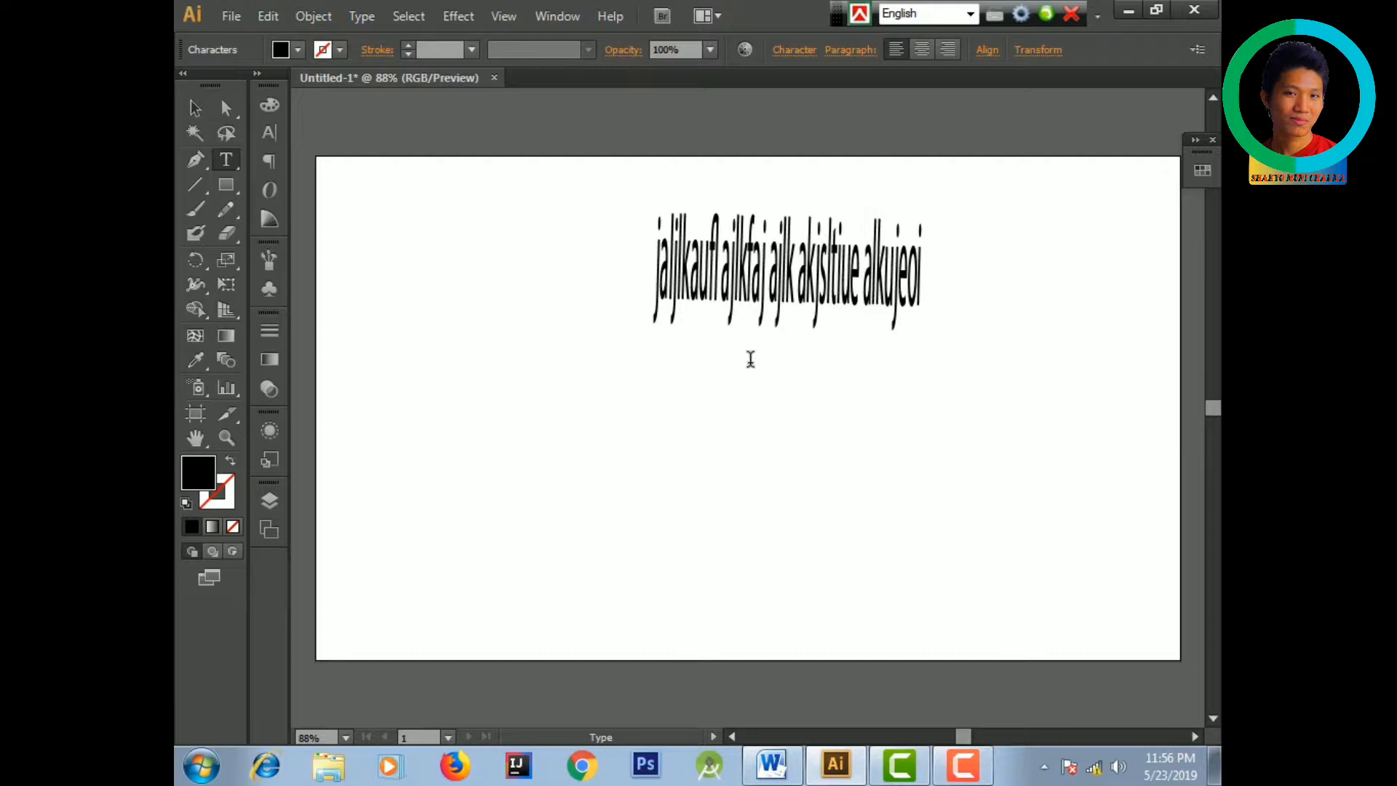
- Select the edited text line as a whole object and delete it from the artboard
left_click(236, 108)
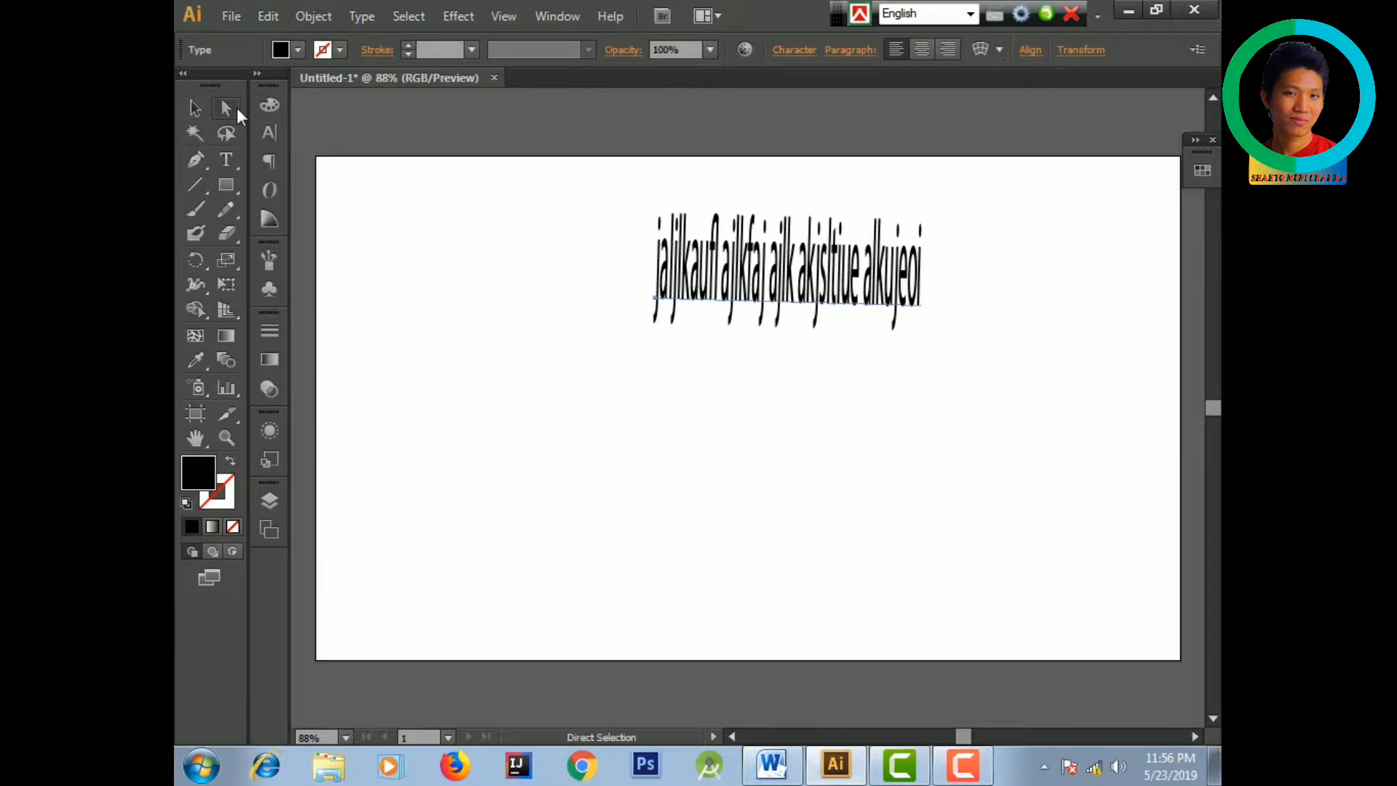
left_click(194, 107)
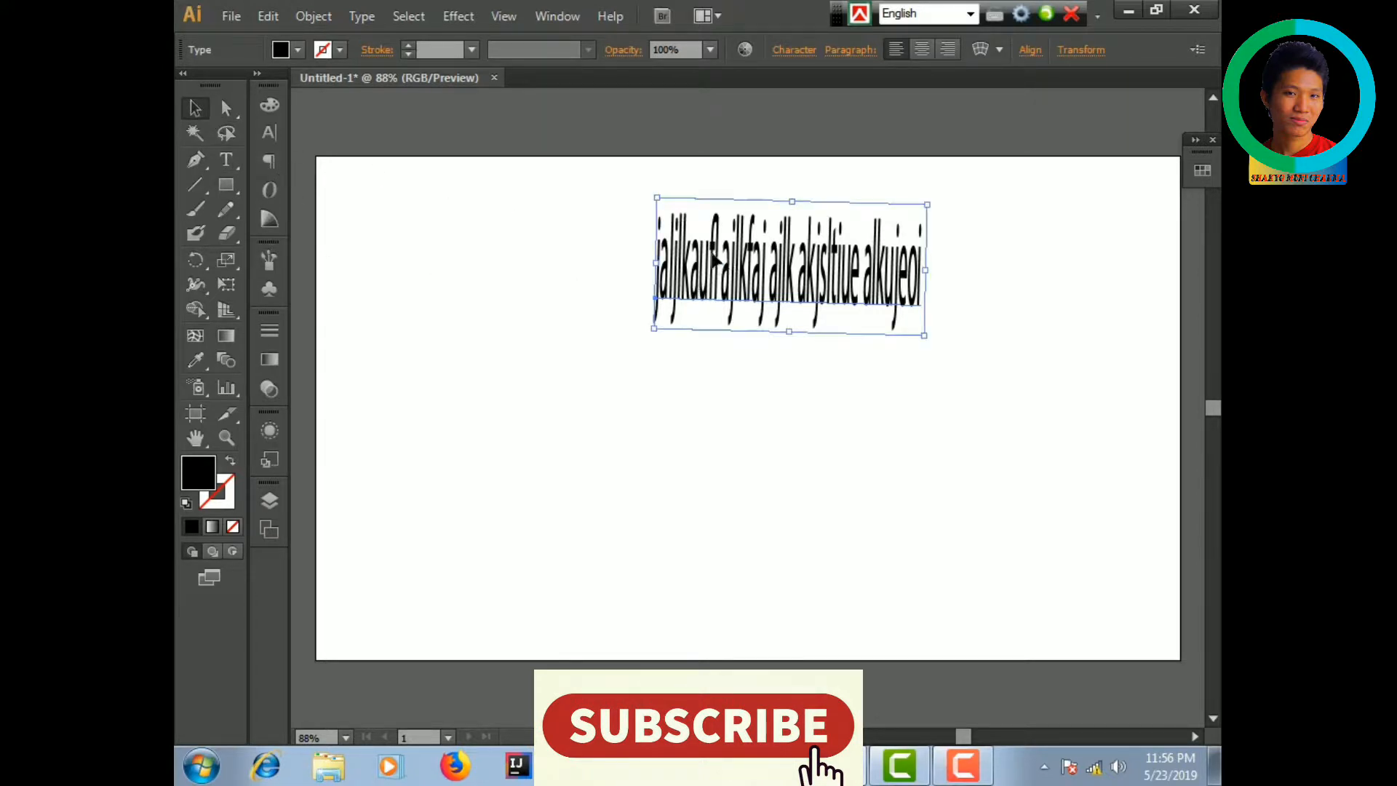
key("Delete")
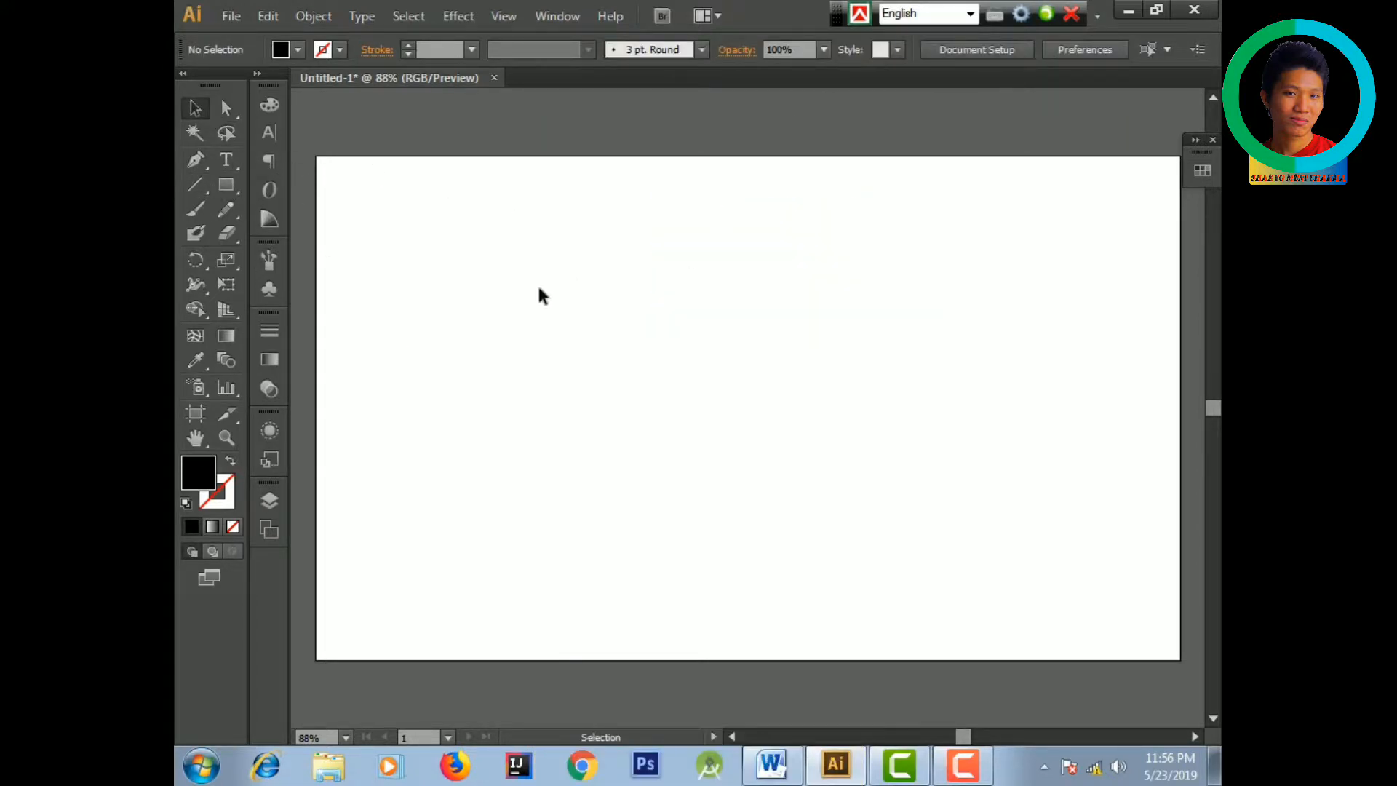
- Try to place area text on the empty artboard with the Area Type tool
left_click(238, 159)
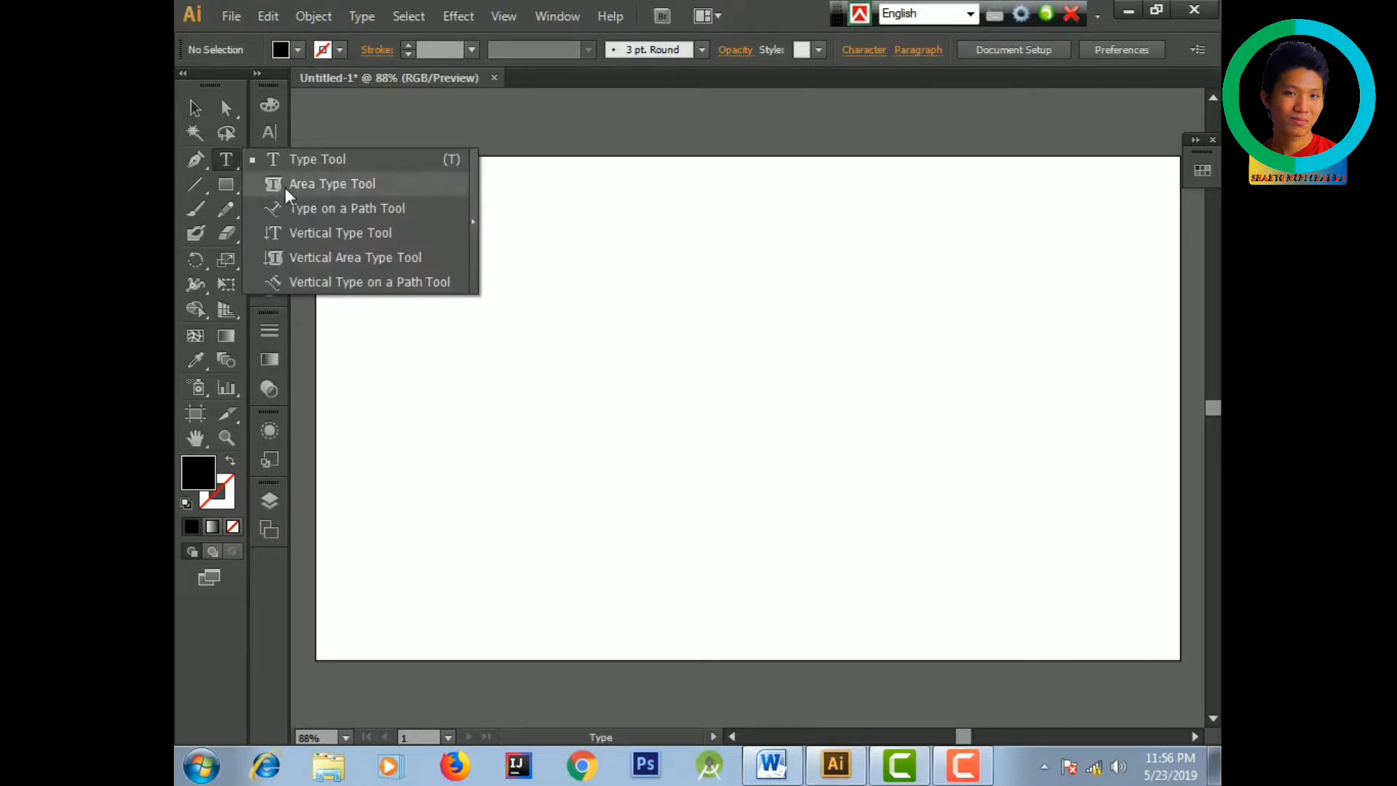
left_click(351, 186)
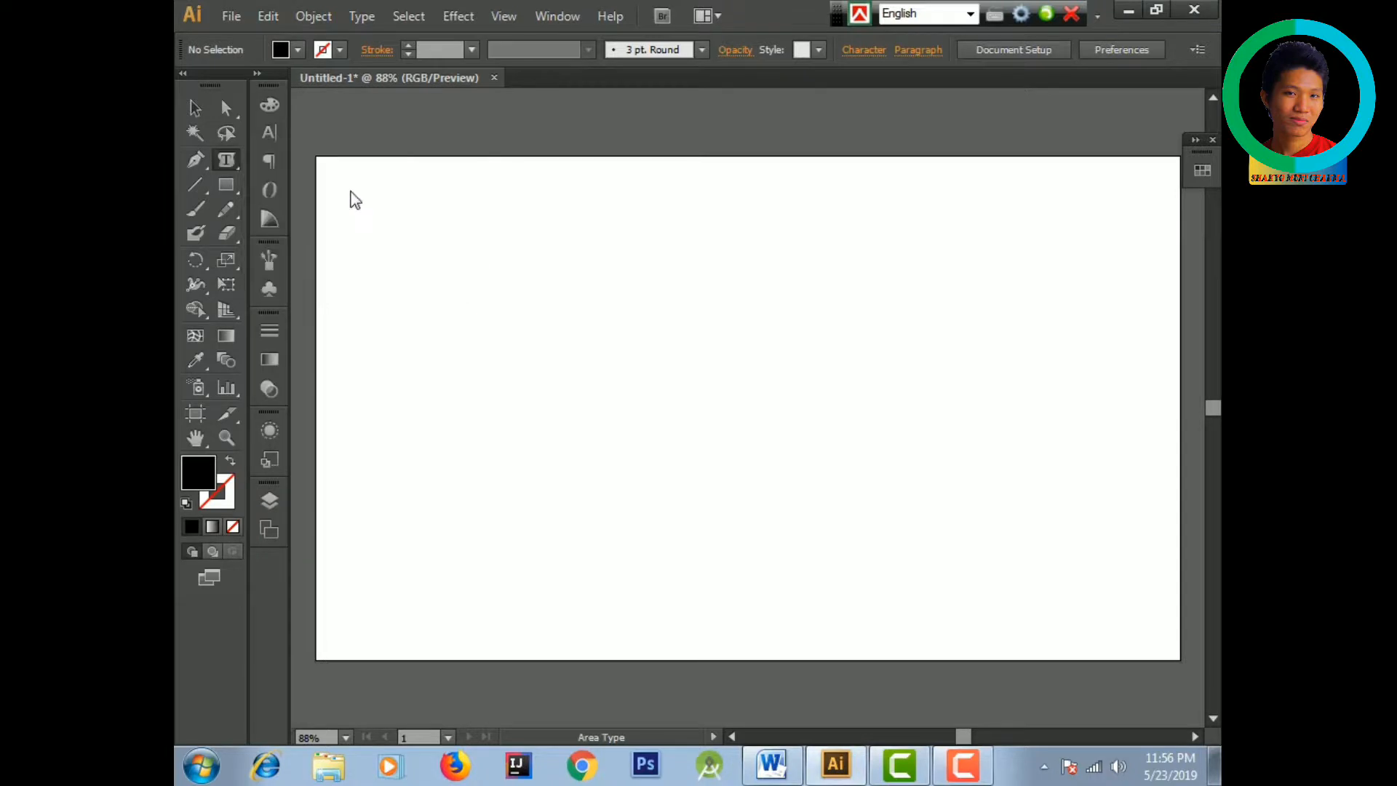
left_click(420, 326)
left_click(875, 411)
- Draw a black rectangle about 450 by 296 px near the artboard's middle with the Rectangle tool
left_click_drag(235, 151, 291, 160)
left_click_drag(235, 189, 355, 182)
left_click_drag(472, 255, 878, 521)
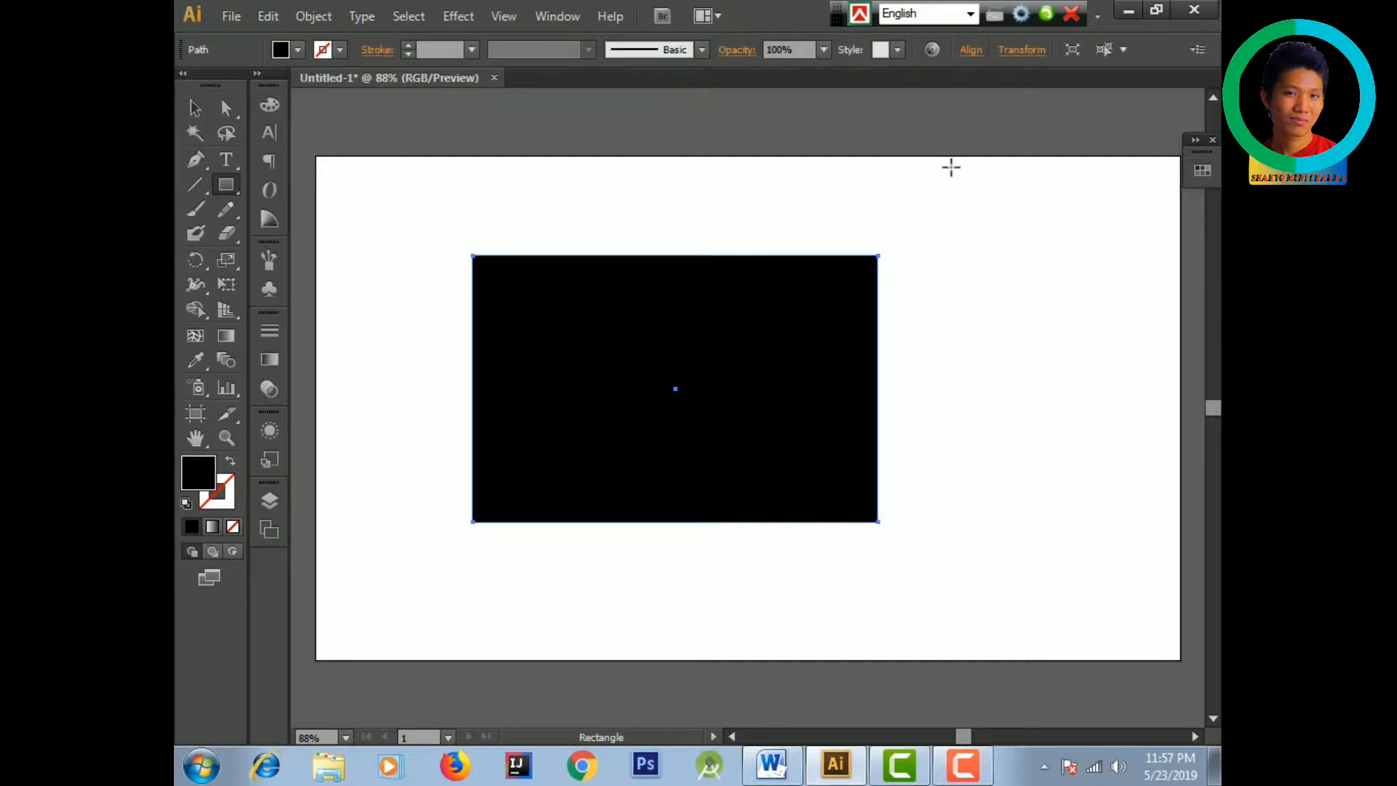
left_click(938, 434)
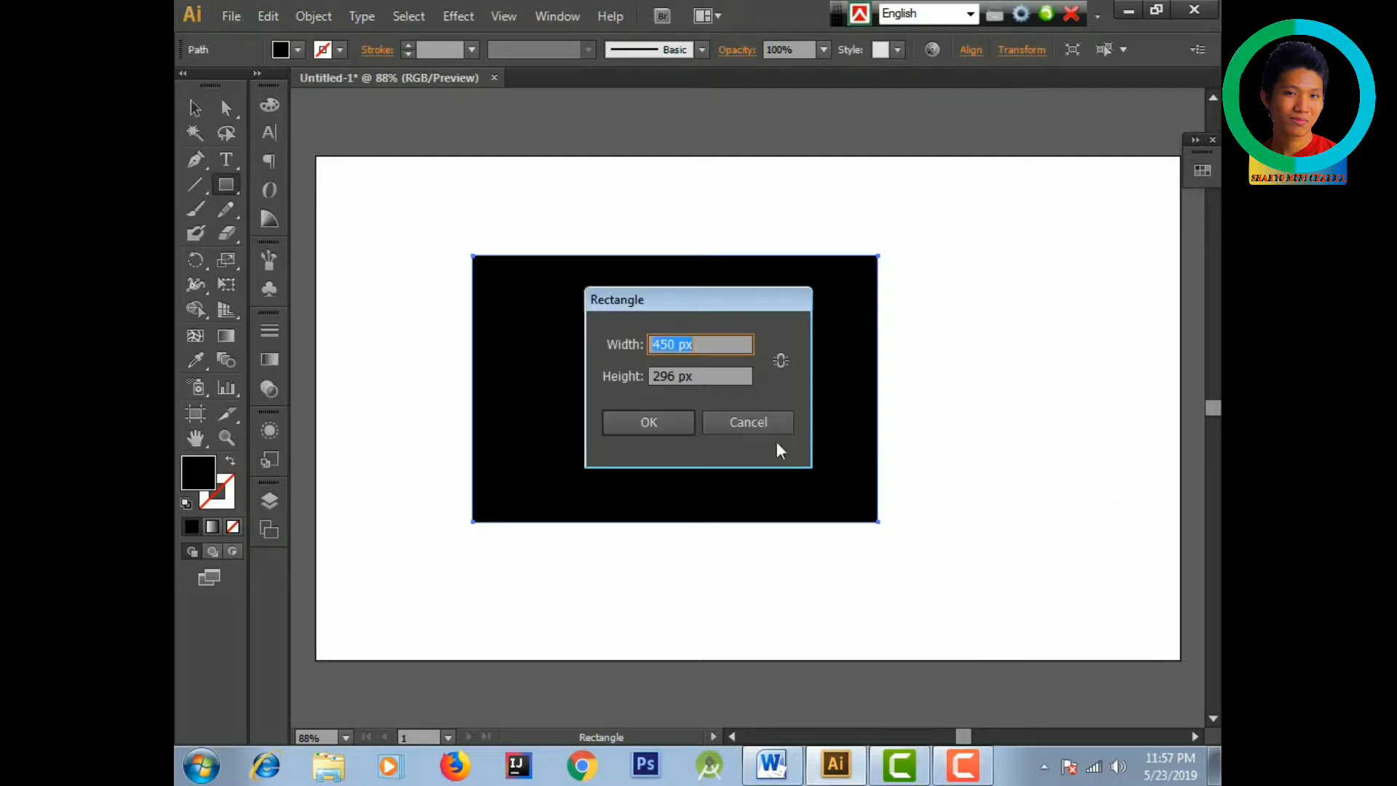
left_click(758, 426)
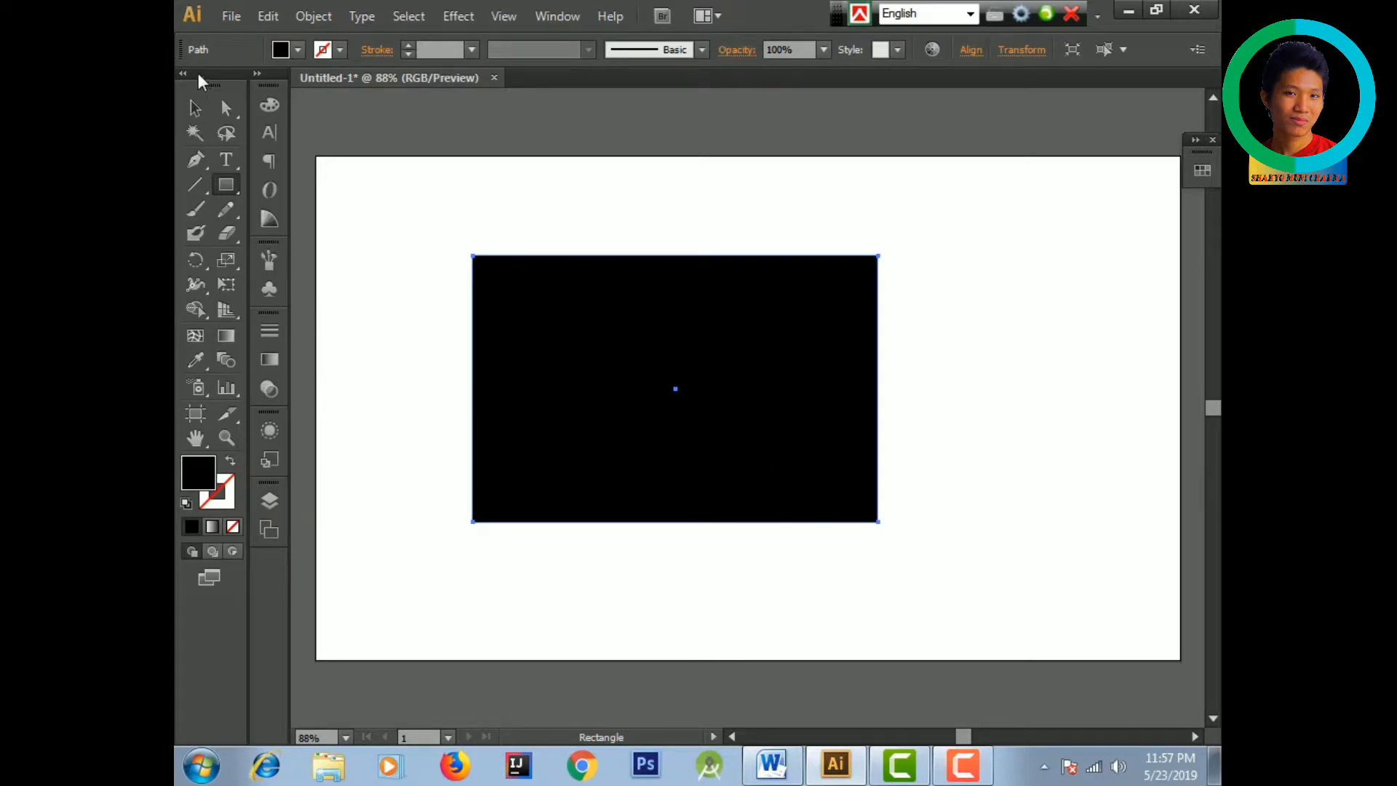
- Change the rectangle's fill color to bright green, 1bef0a, and deselect the rectangle
left_click(195, 109)
left_click(406, 421)
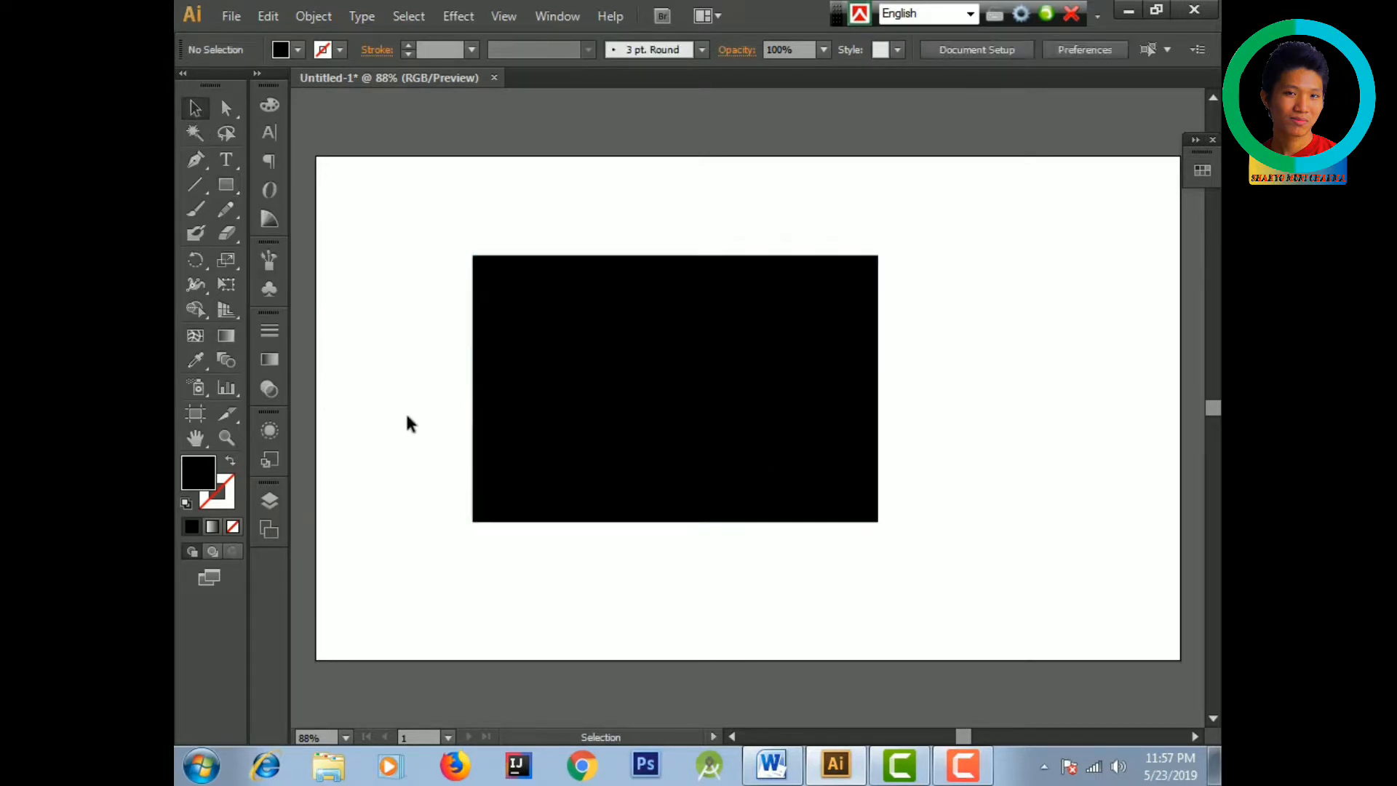
left_click(628, 379)
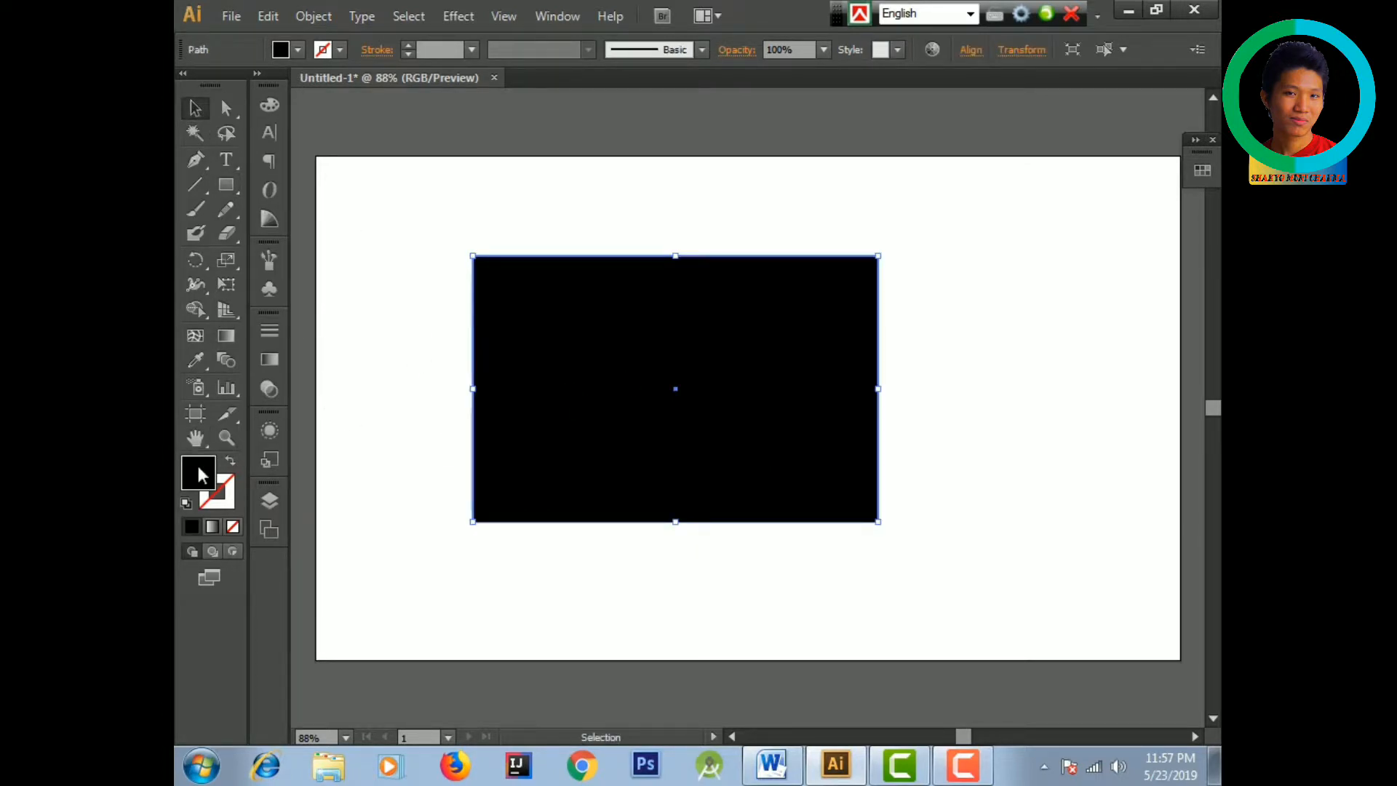
double_click(204, 474)
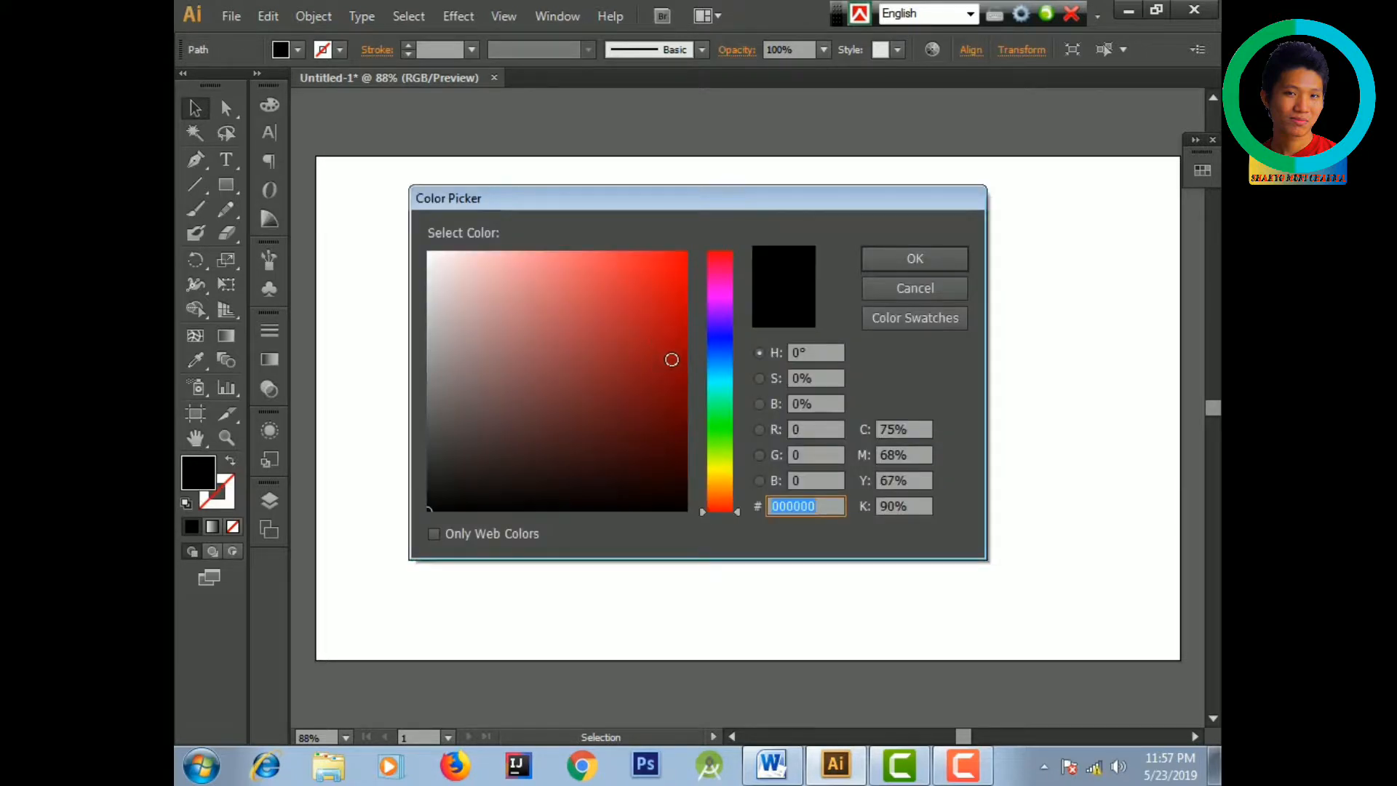
left_click(714, 428)
left_click(675, 267)
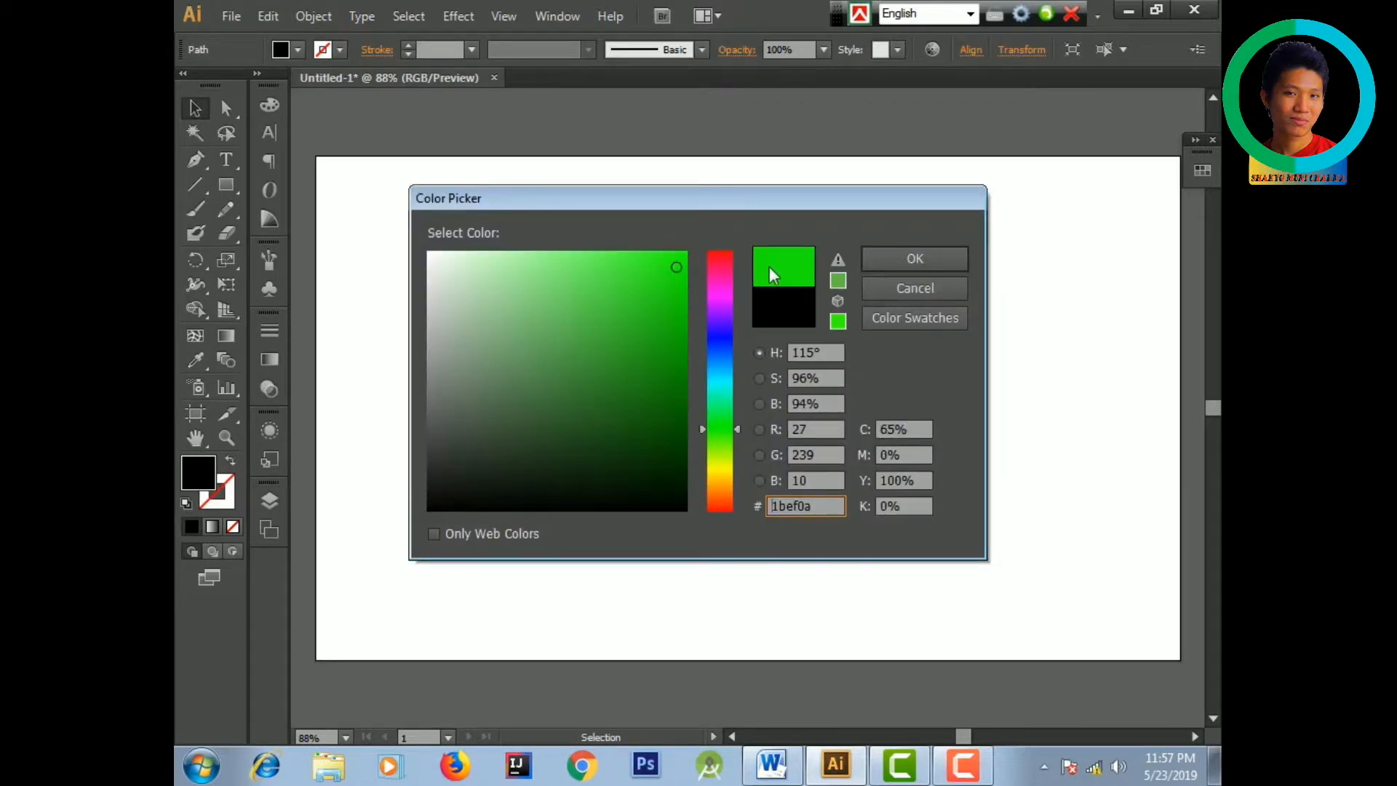
left_click(942, 257)
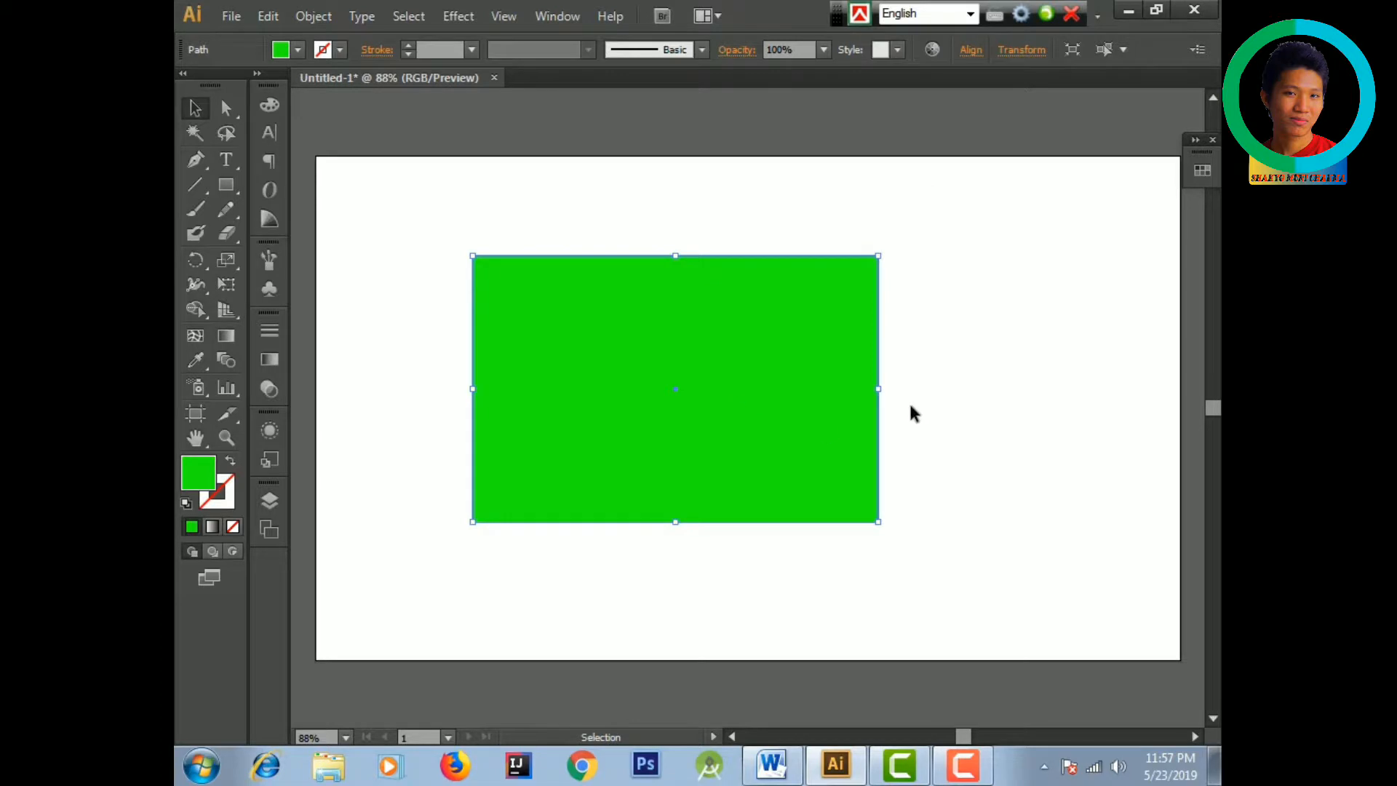
left_click(910, 406)
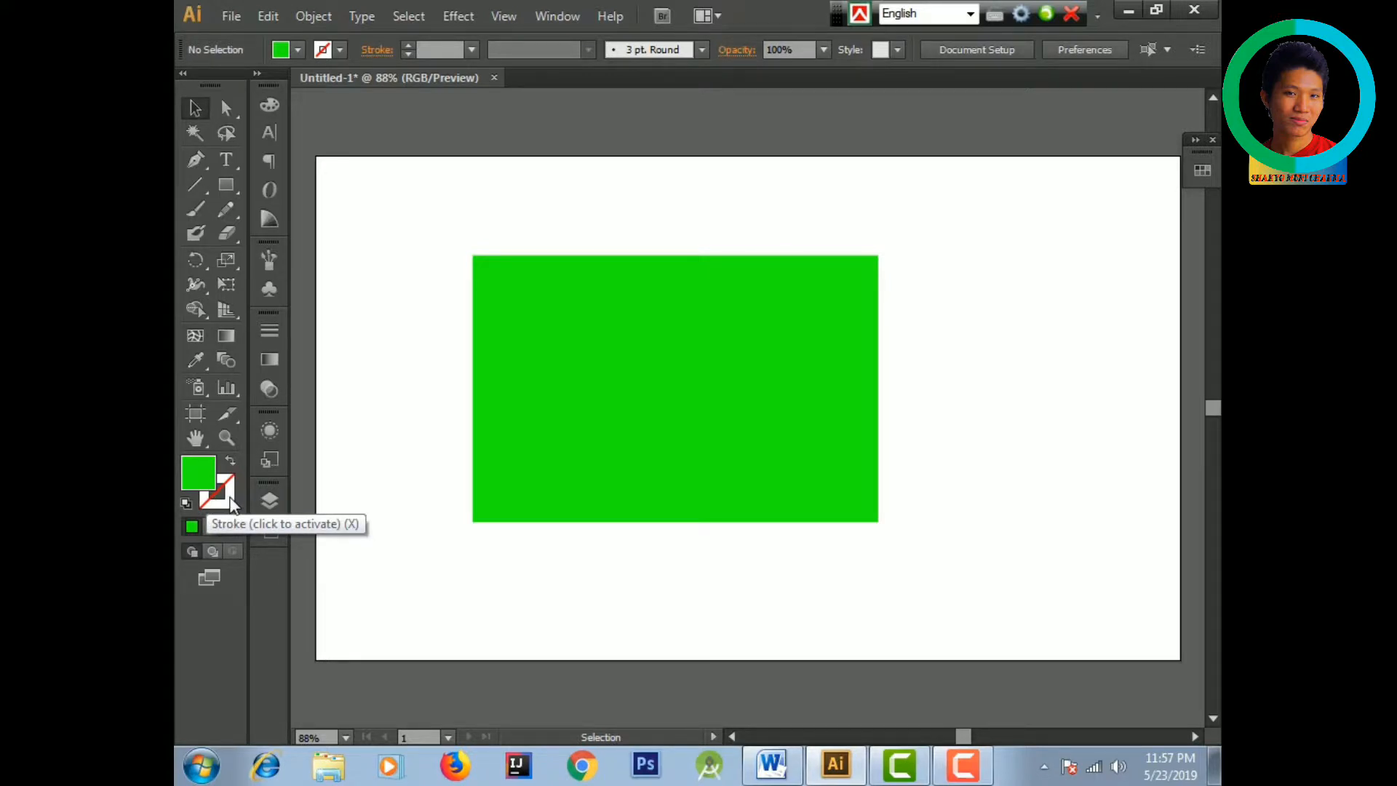
- Swap the current fill and stroke colors and swap them back, with nothing selected
left_click(230, 462)
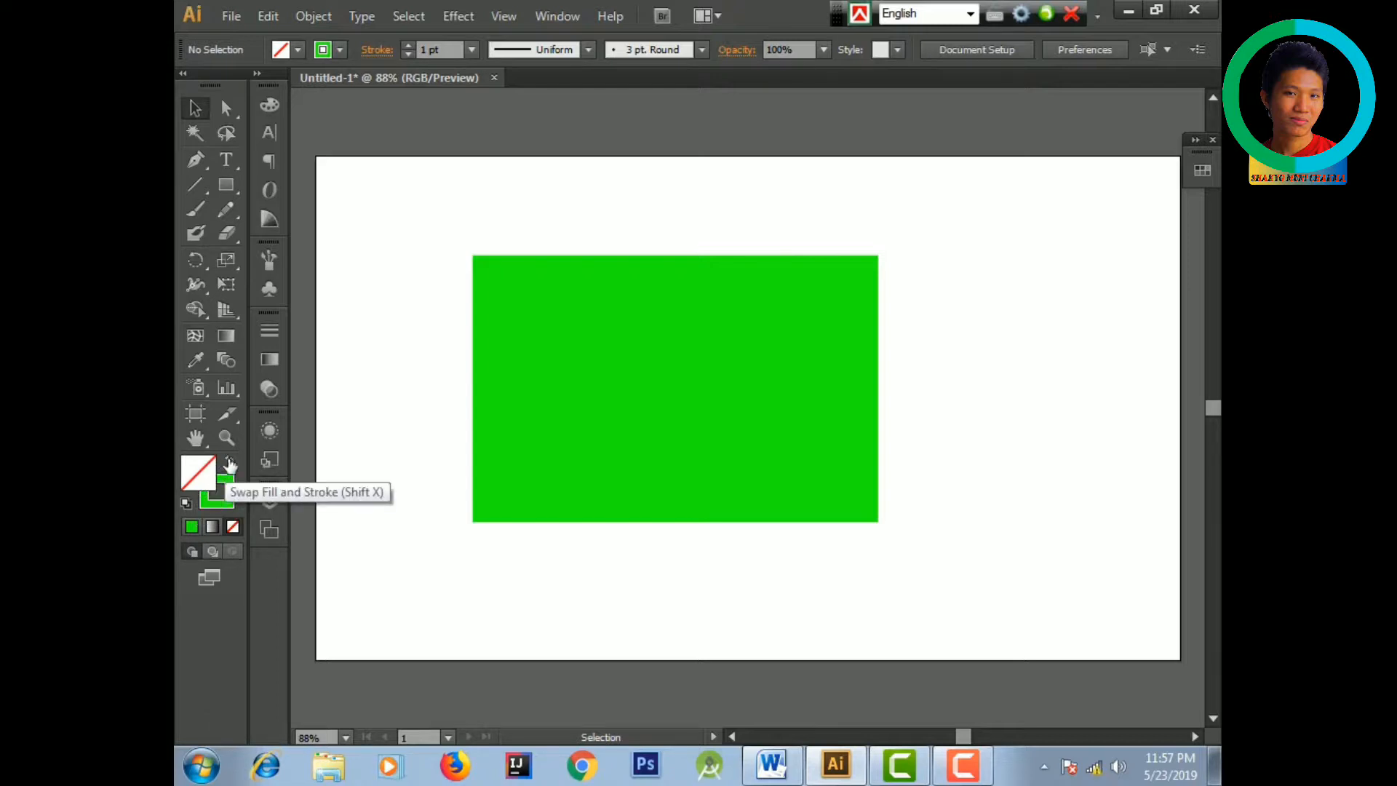
left_click(230, 463)
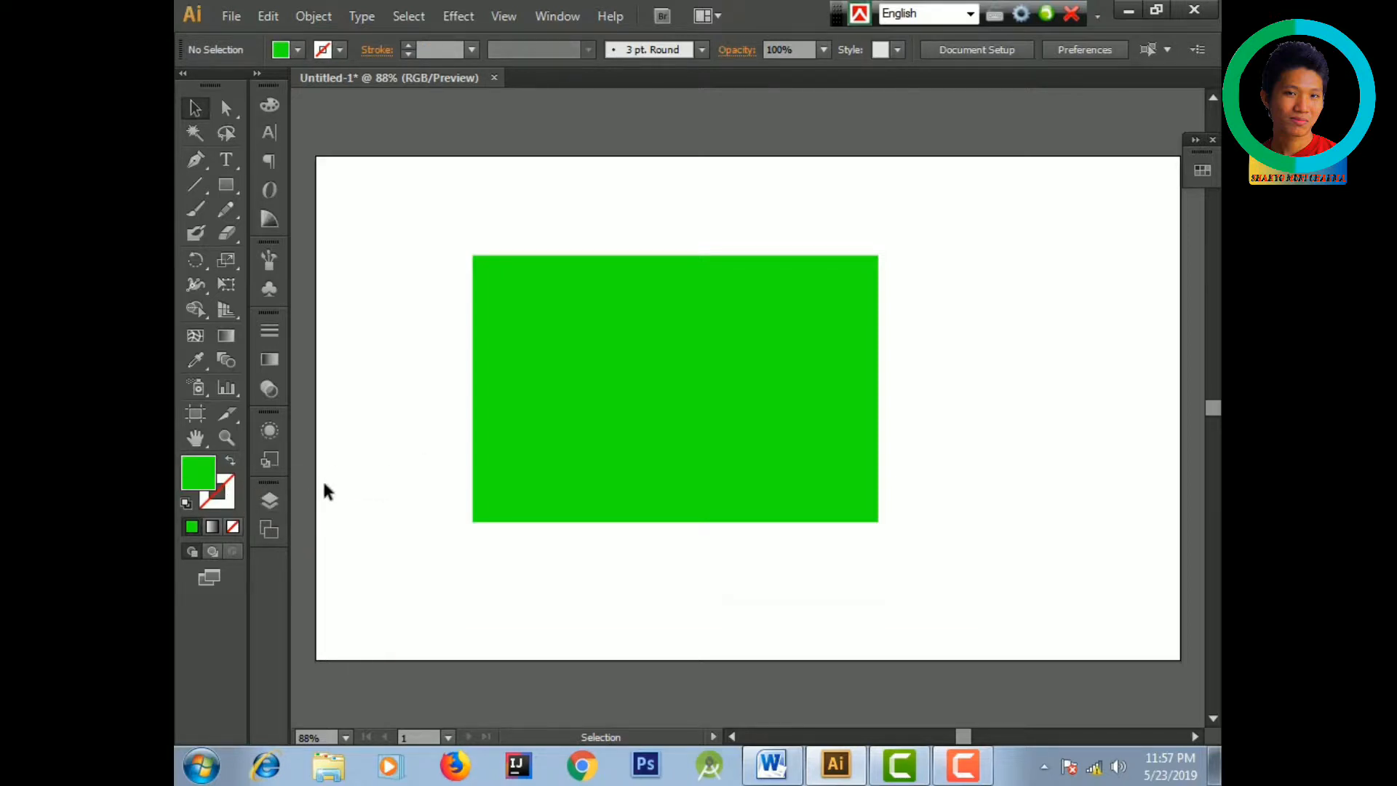
- Set the current stroke color to bright red with nothing selected
double_click(226, 499)
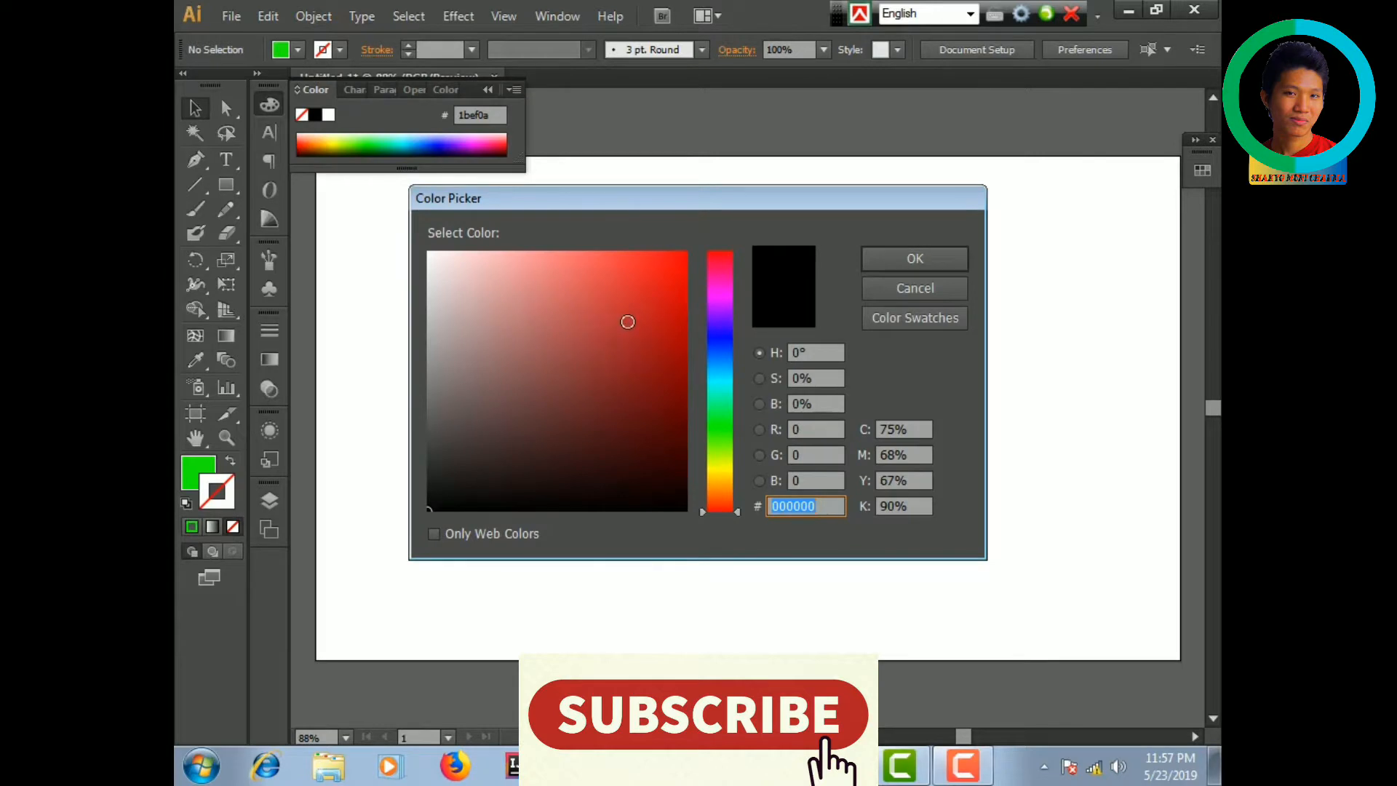
left_click(671, 278)
left_click(873, 256)
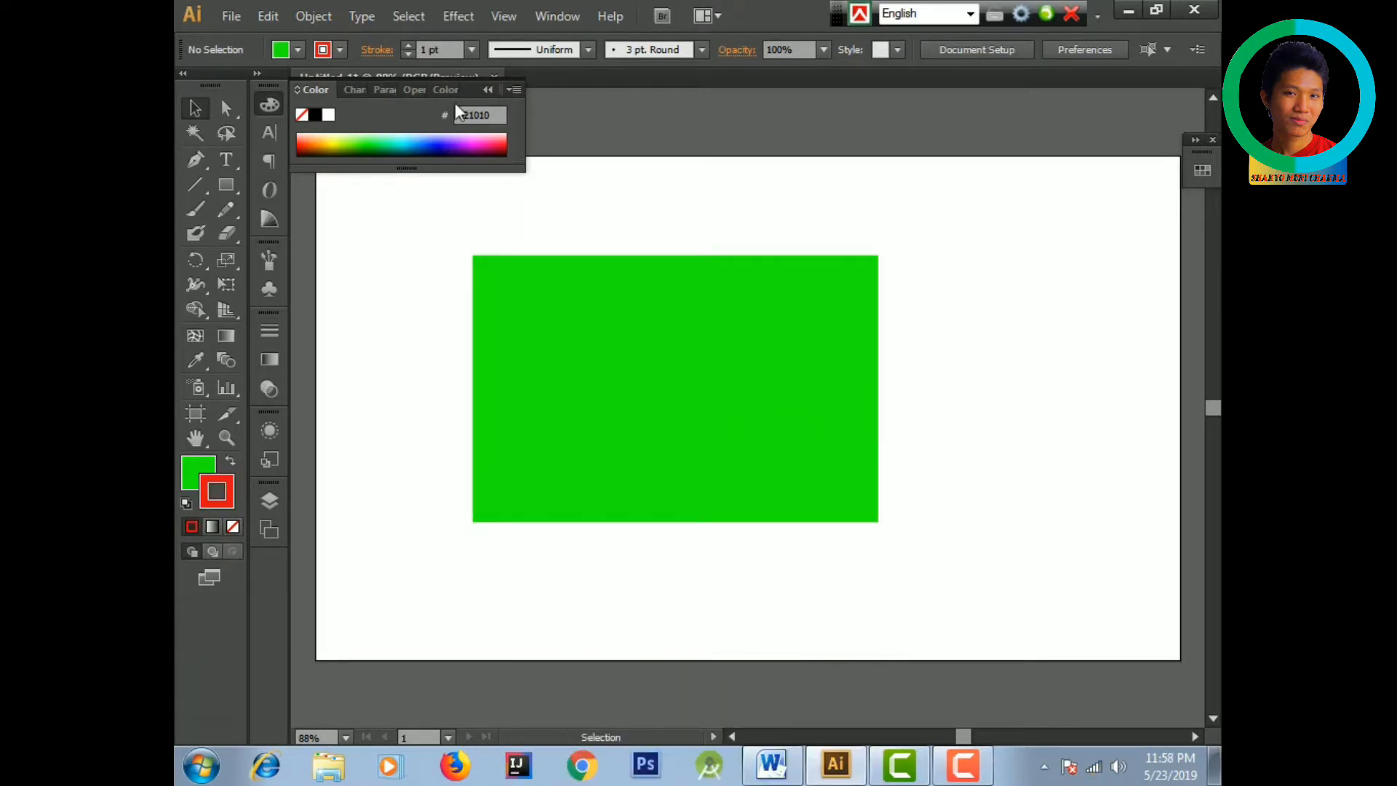
- Give the green rectangle a bright red stroke 13 pt thick and deselect it
left_click(487, 90)
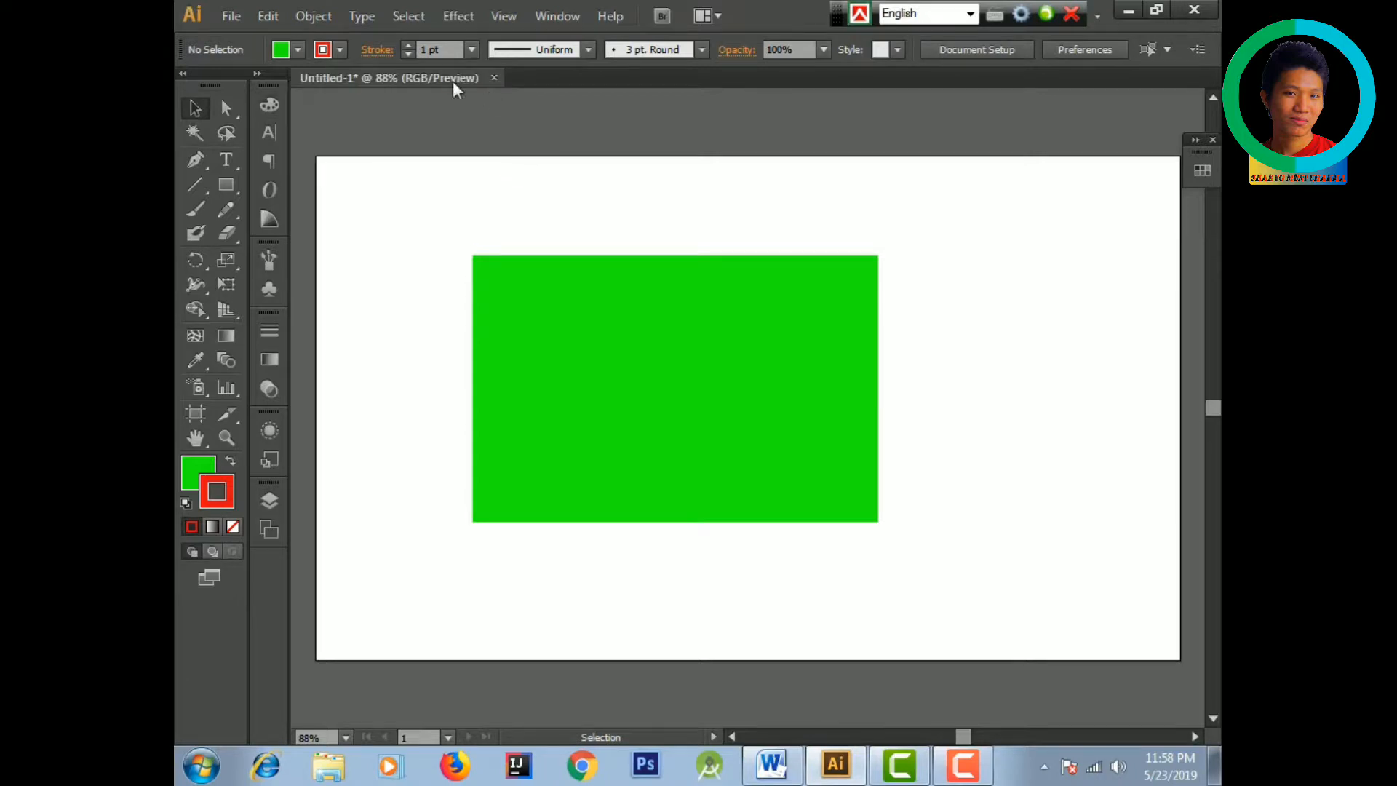
left_click(409, 52)
left_click(409, 52)
left_click(408, 52)
left_click(703, 322)
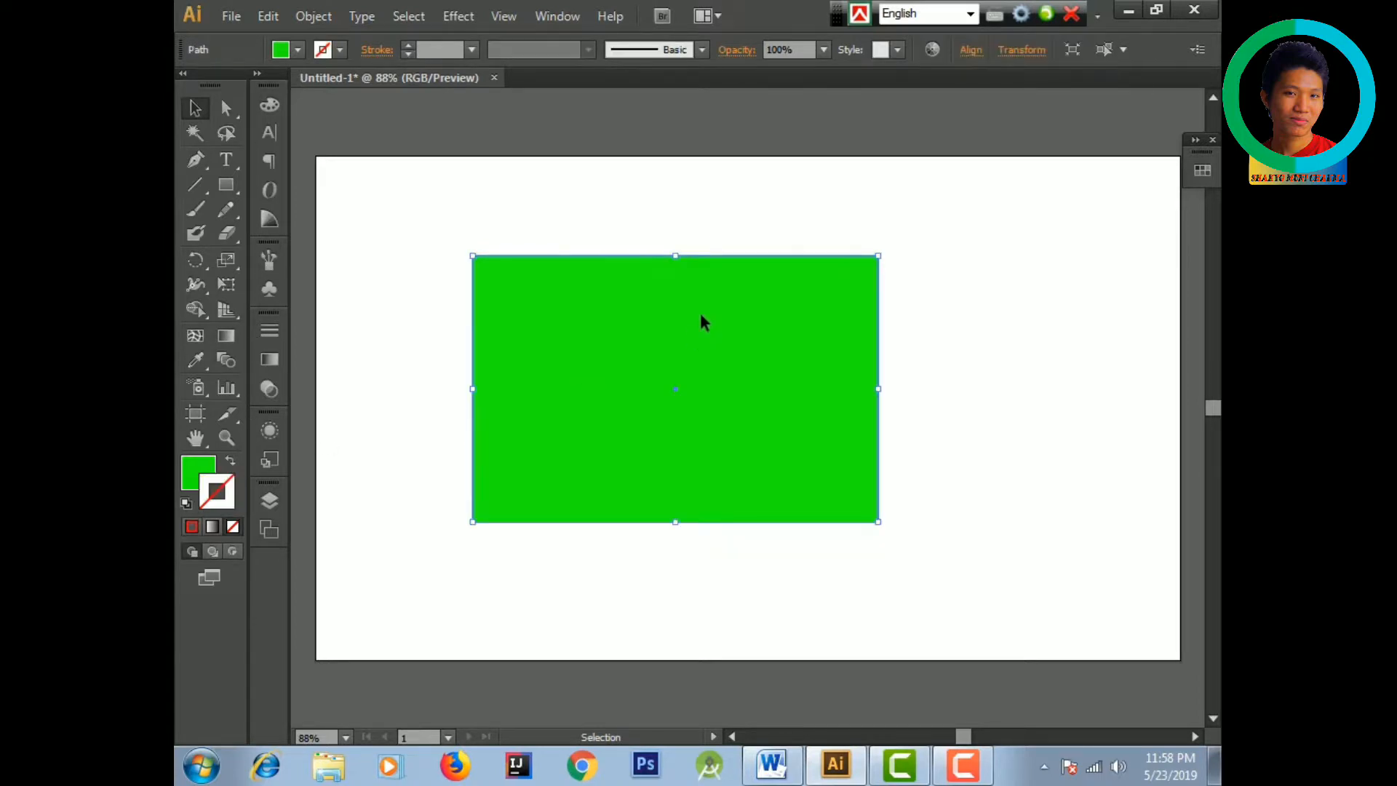
left_click(407, 42)
left_click(407, 42)
left_click(408, 42)
left_click(407, 42)
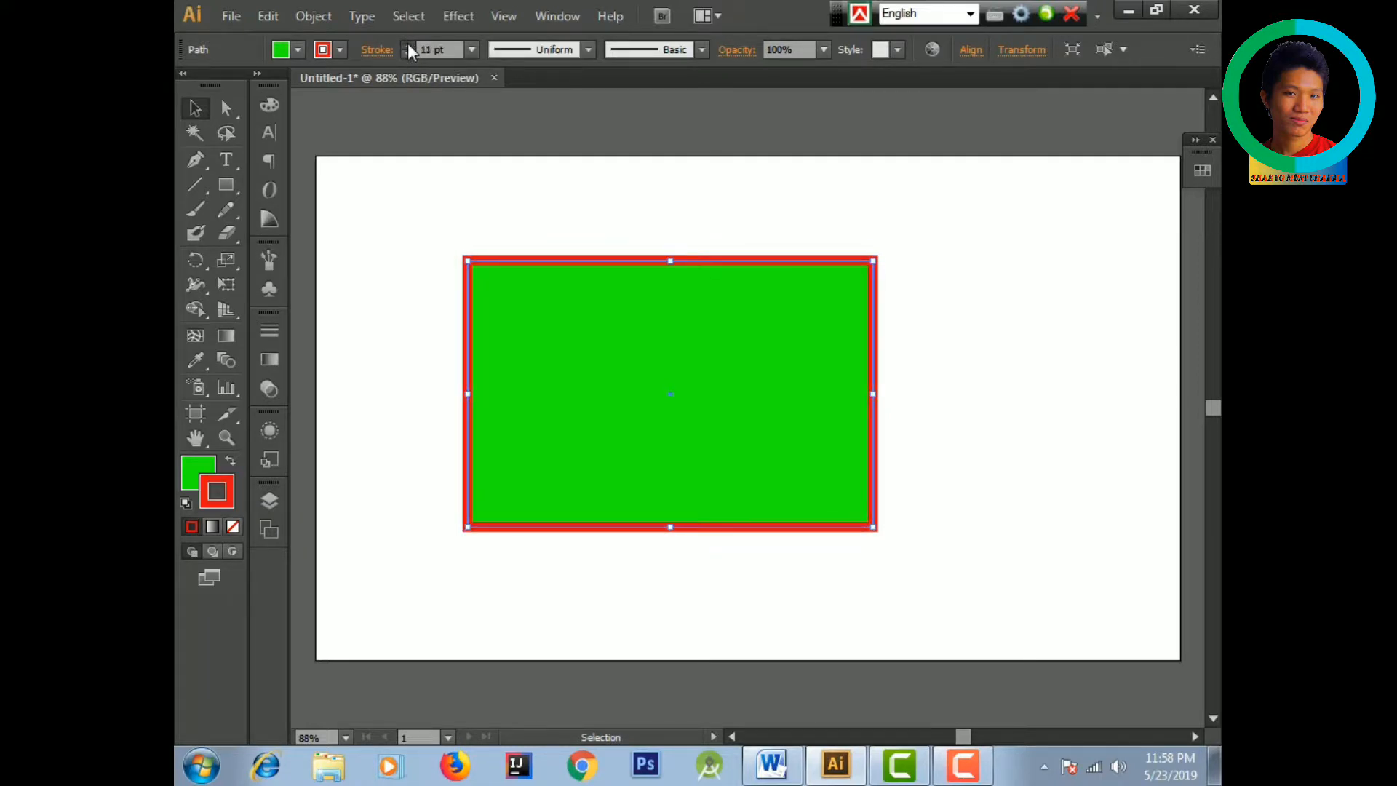
left_click(408, 42)
left_click(407, 42)
left_click(453, 350)
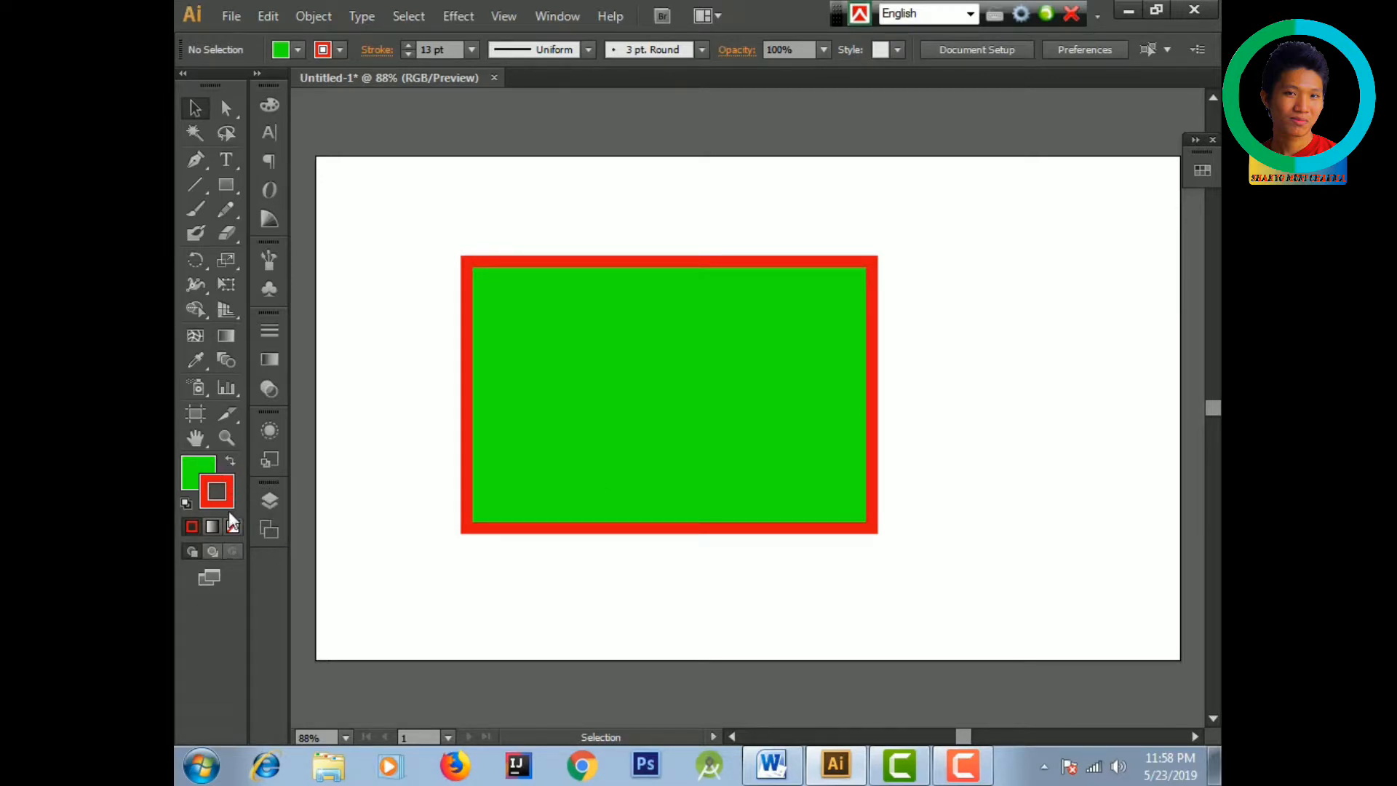
- Remove the rectangle's stroke and apply a new dark red stroke color, ba1919
left_click(591, 426)
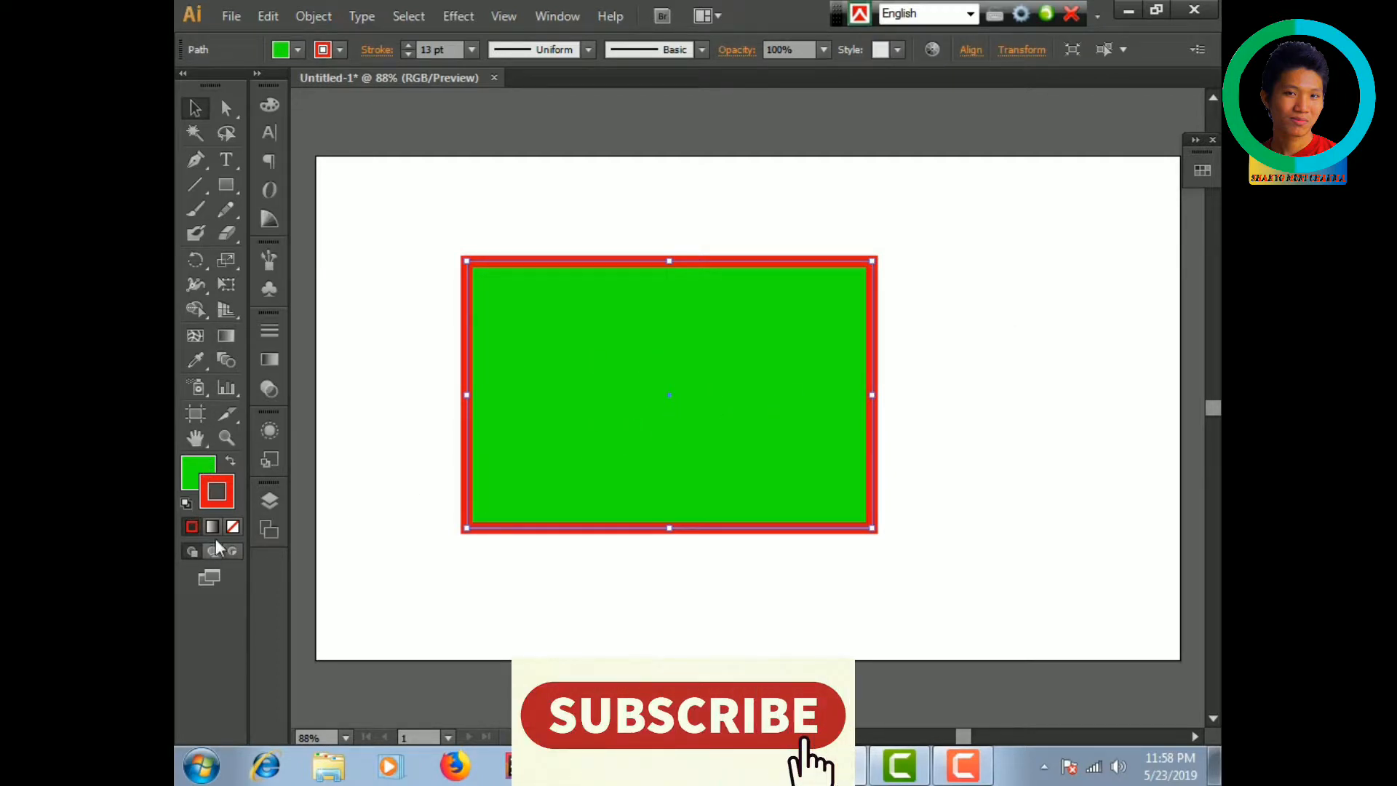
left_click(232, 528)
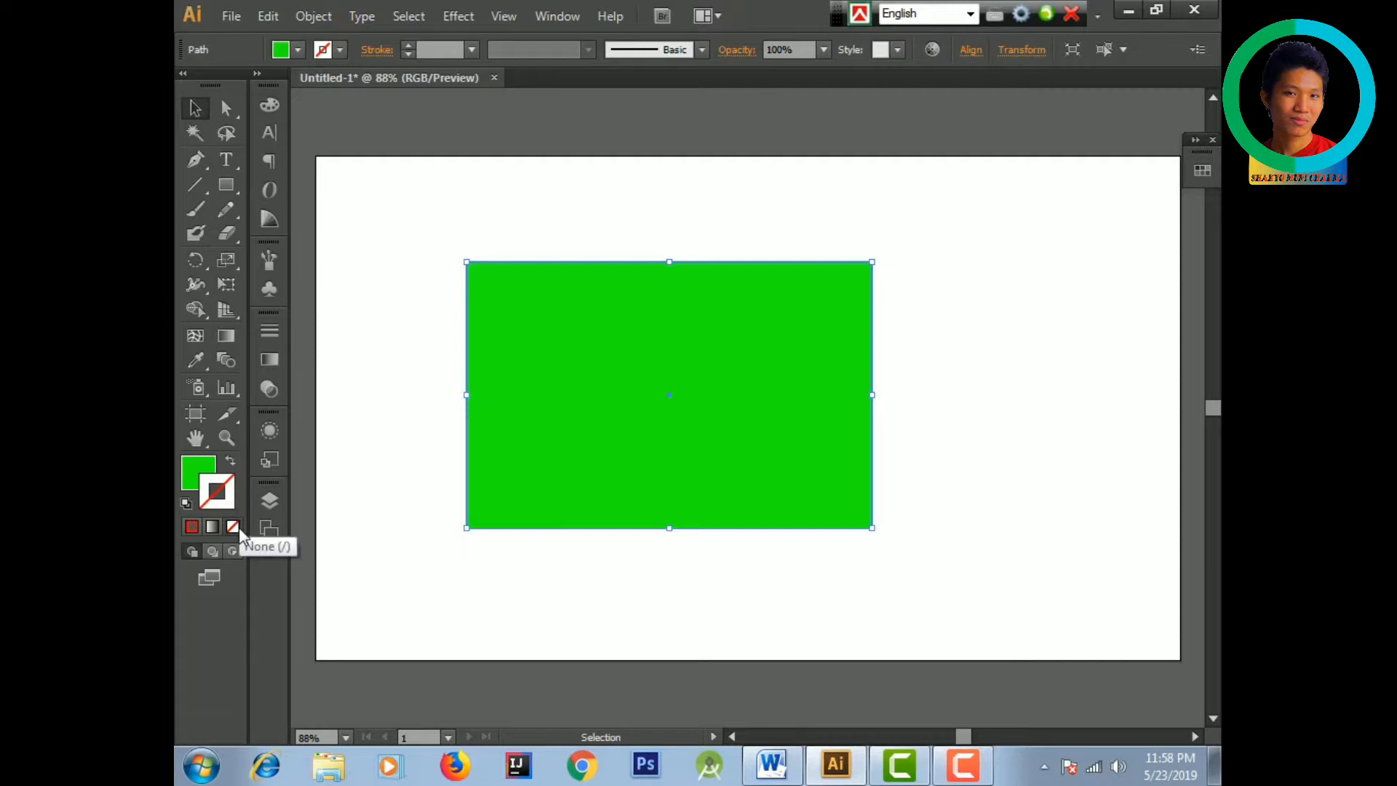
double_click(231, 495)
left_click_drag(655, 356, 655, 322)
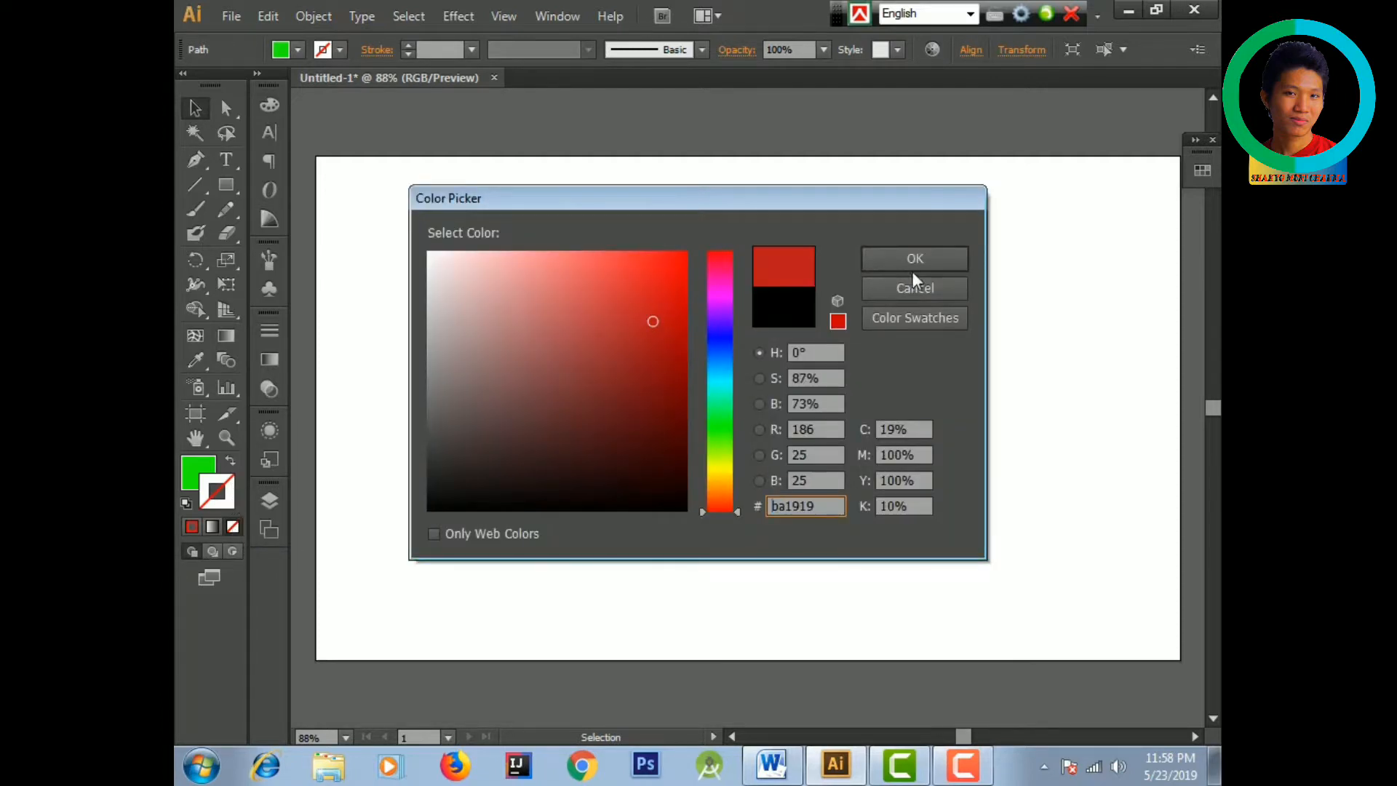
left_click(915, 263)
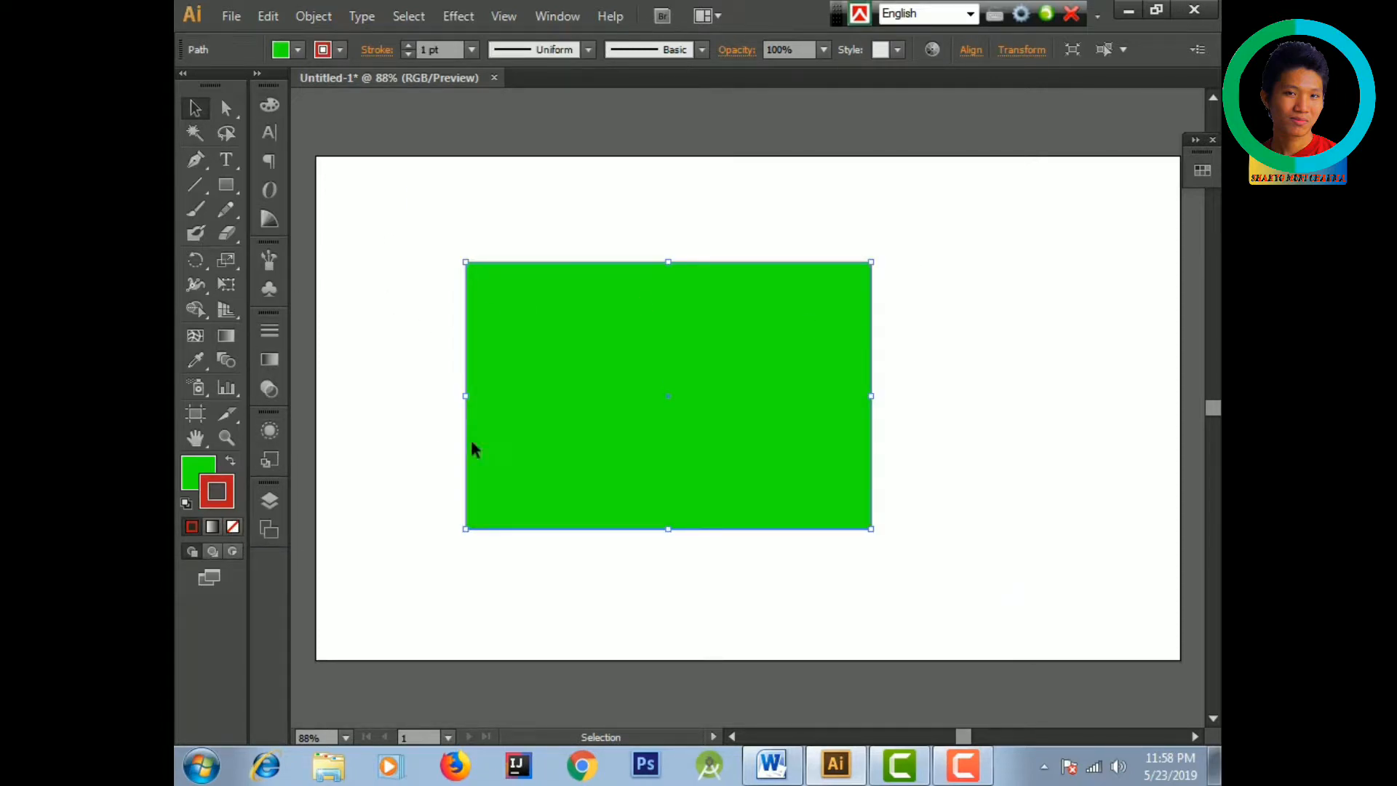
- Increase the rectangle's stroke weight to 15 pt and deselect the rectangle
left_click(408, 46)
left_click(409, 46)
left_click(408, 46)
left_click(409, 45)
left_click(408, 46)
left_click(408, 46)
left_click(408, 46)
left_click(408, 46)
left_click(408, 45)
left_click(408, 46)
left_click(408, 46)
left_click(408, 46)
left_click(882, 493)
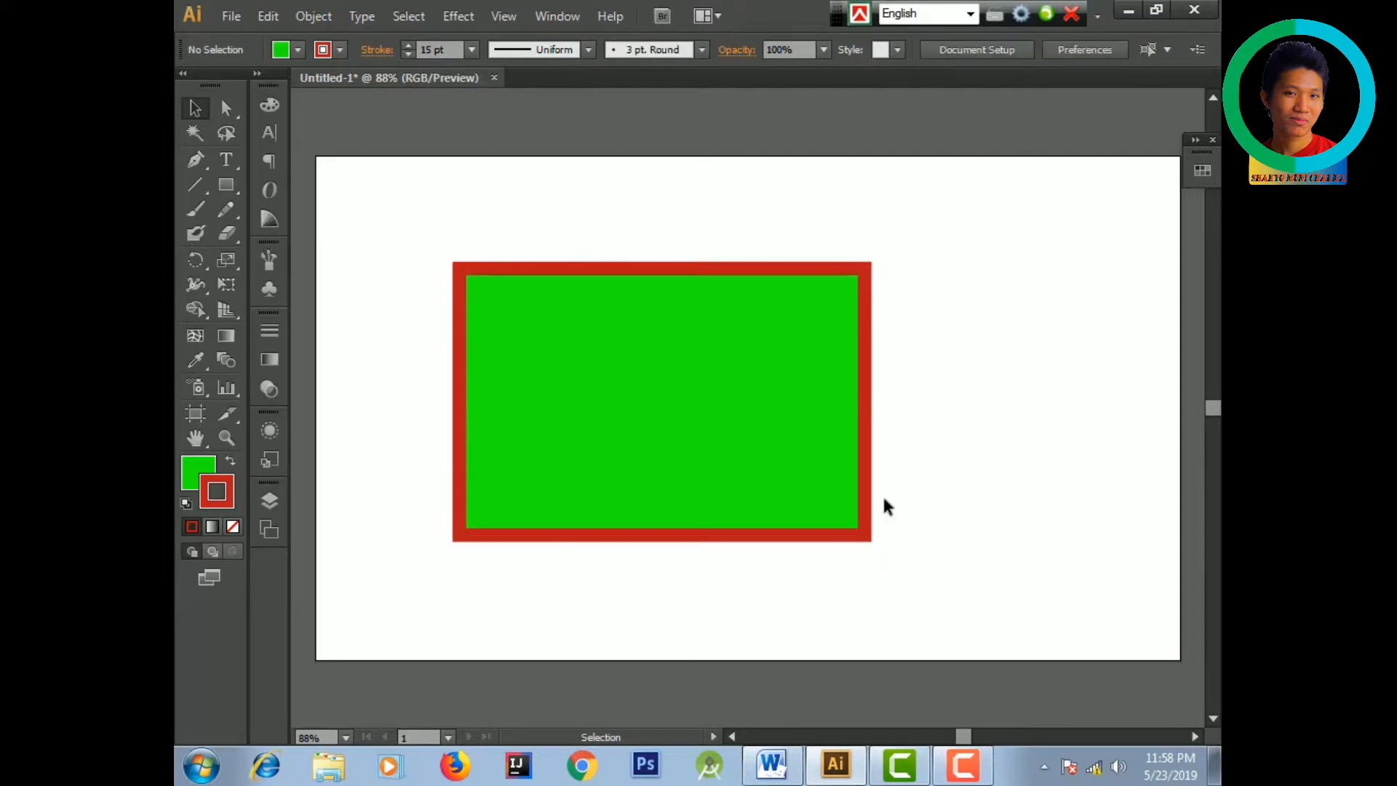
- Set the rectangle's fill to none, keeping its red stroke, and deselect it
left_click(197, 469)
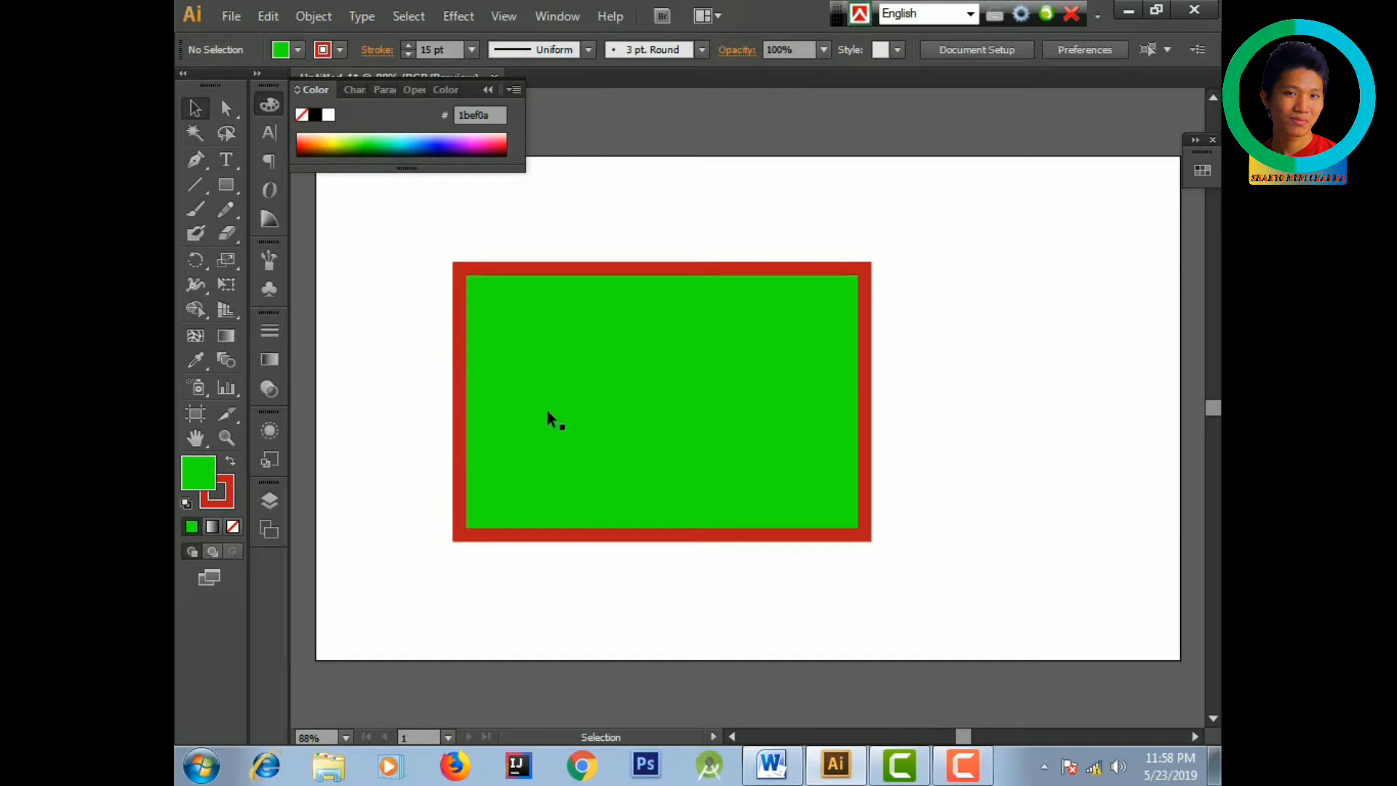
left_click(637, 387)
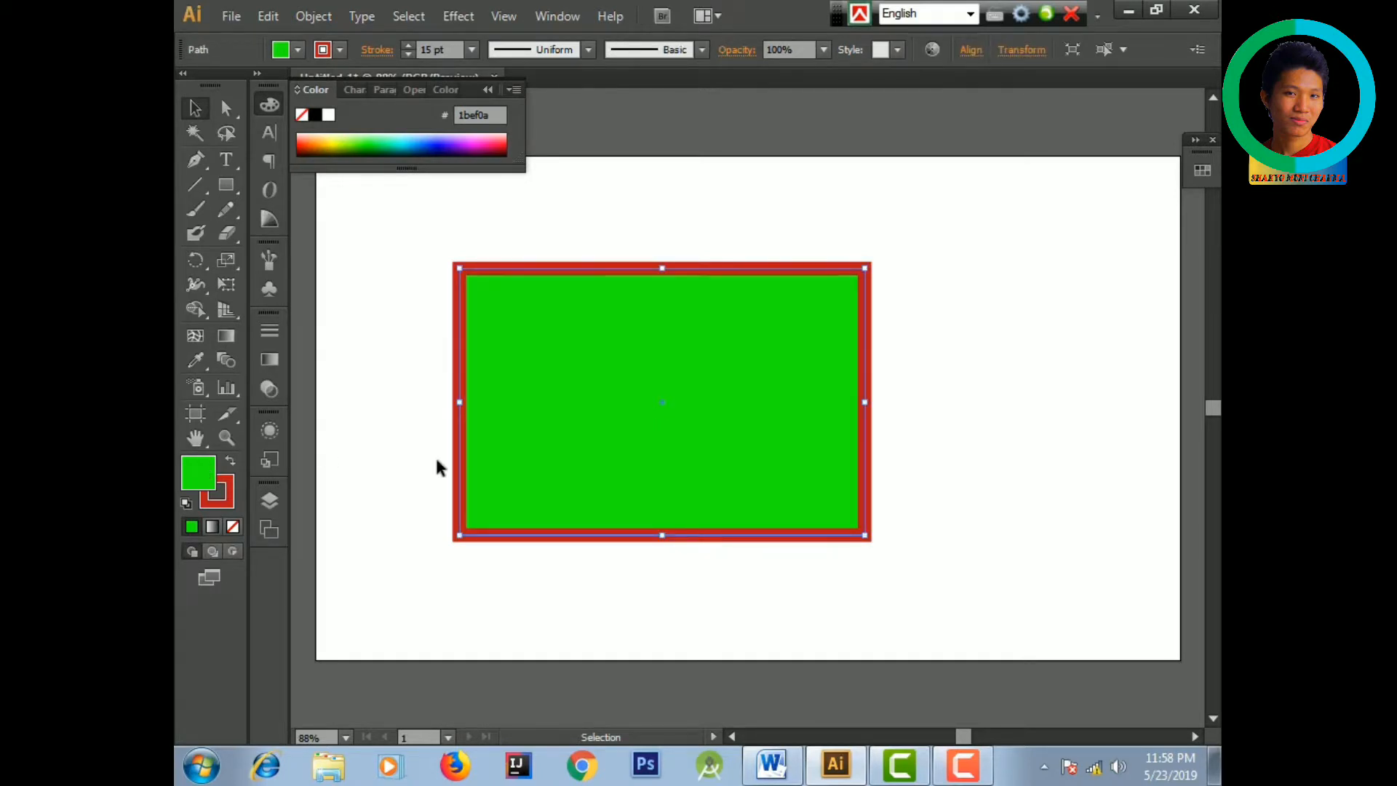
double_click(211, 472)
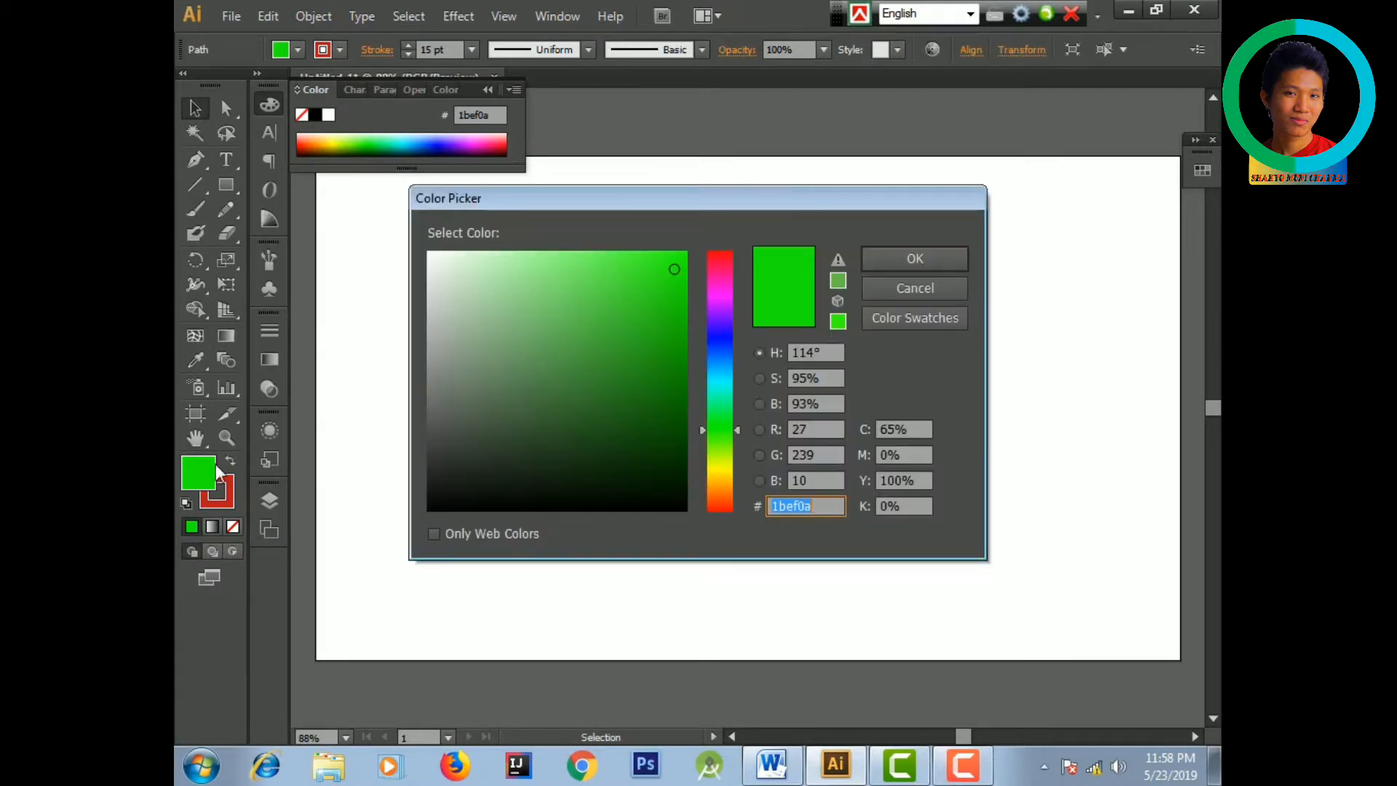
left_click(930, 281)
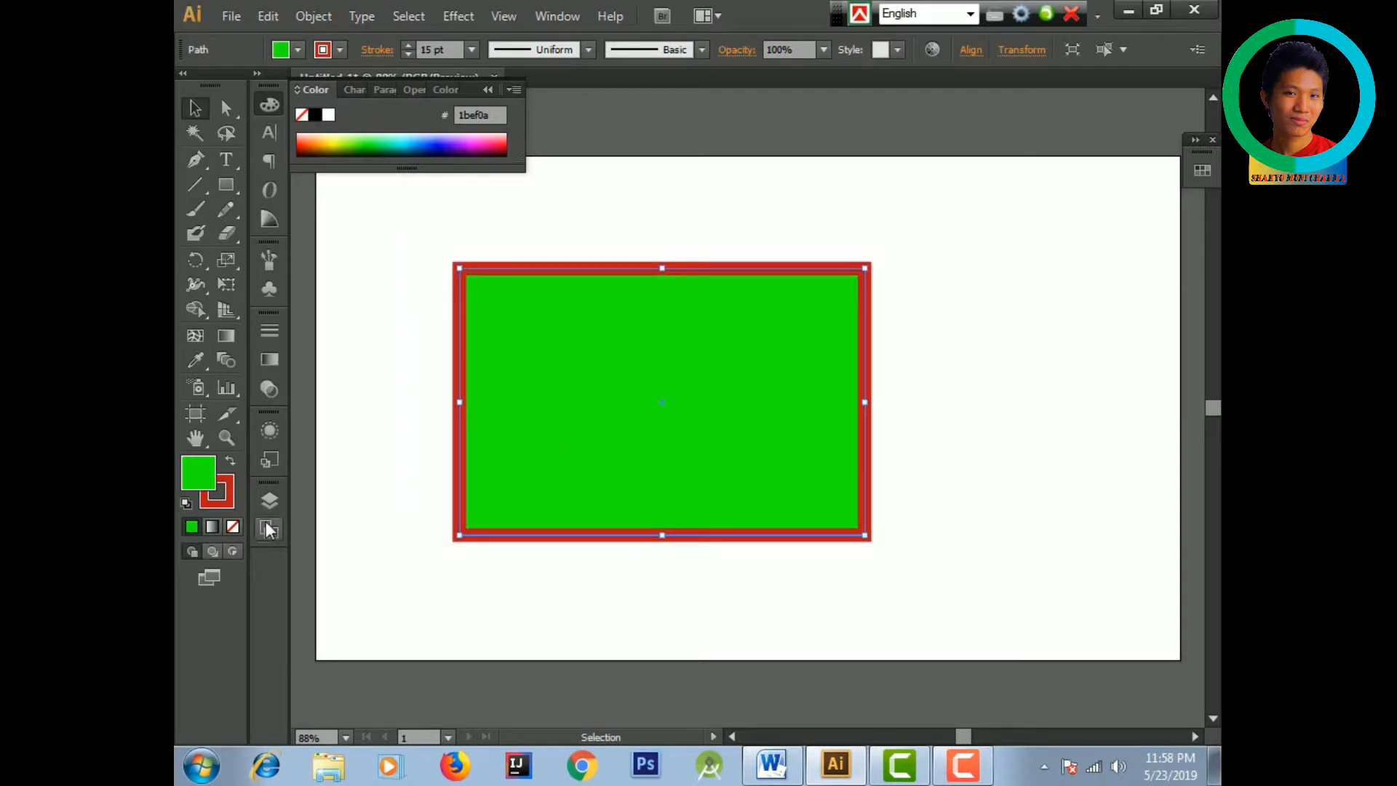
left_click(233, 526)
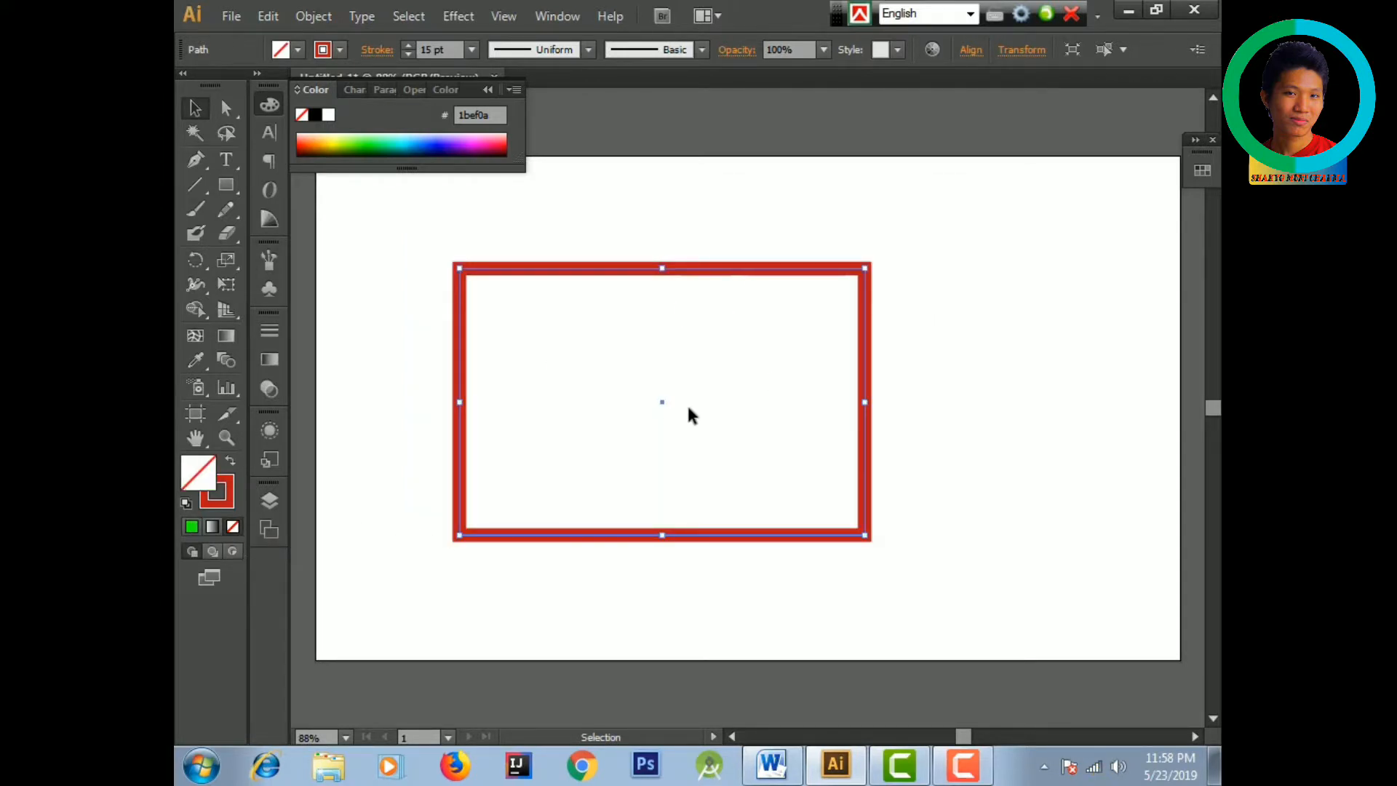
left_click(344, 474)
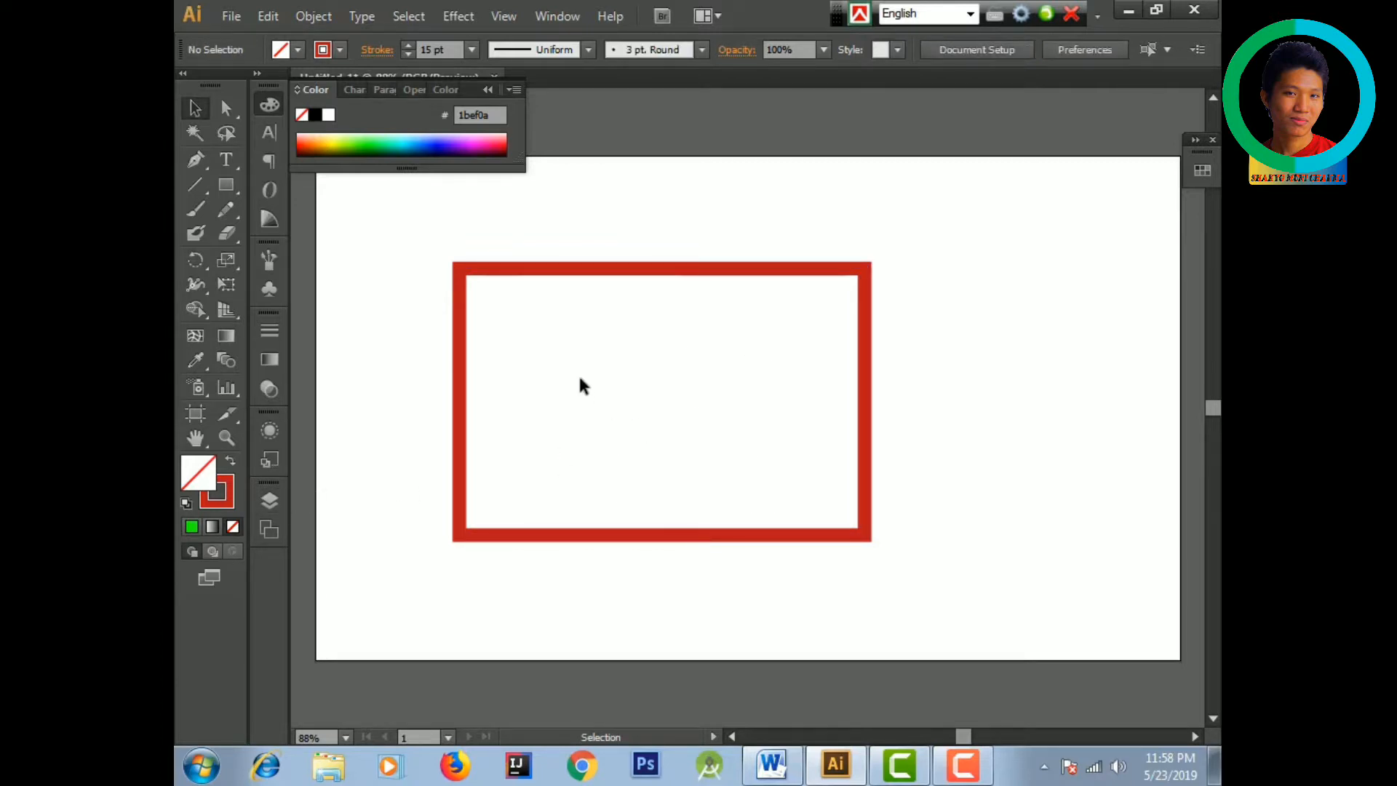
- Add the point text "Hi every one how are you?" inside the upper part of the red frame
left_click(234, 161)
left_click(291, 160)
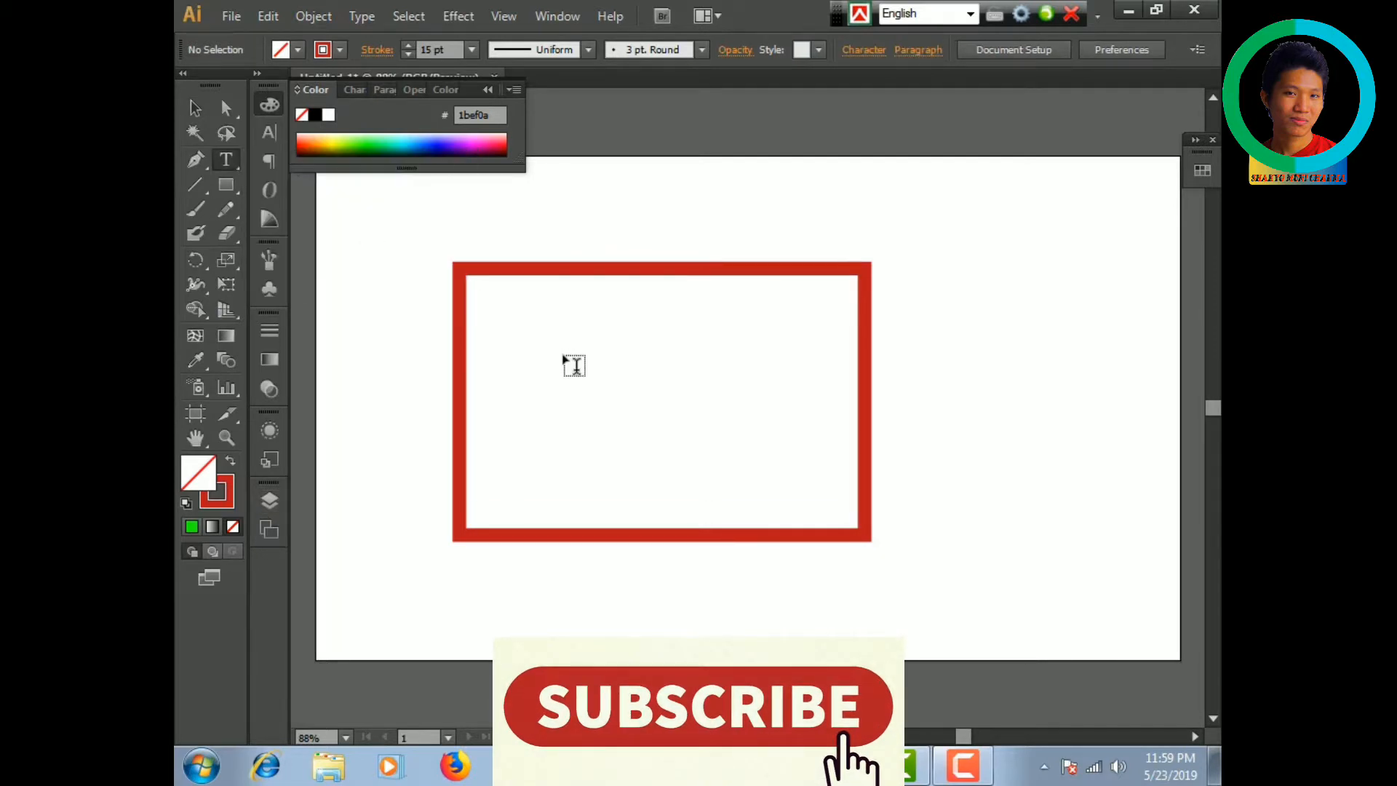
left_click(509, 323)
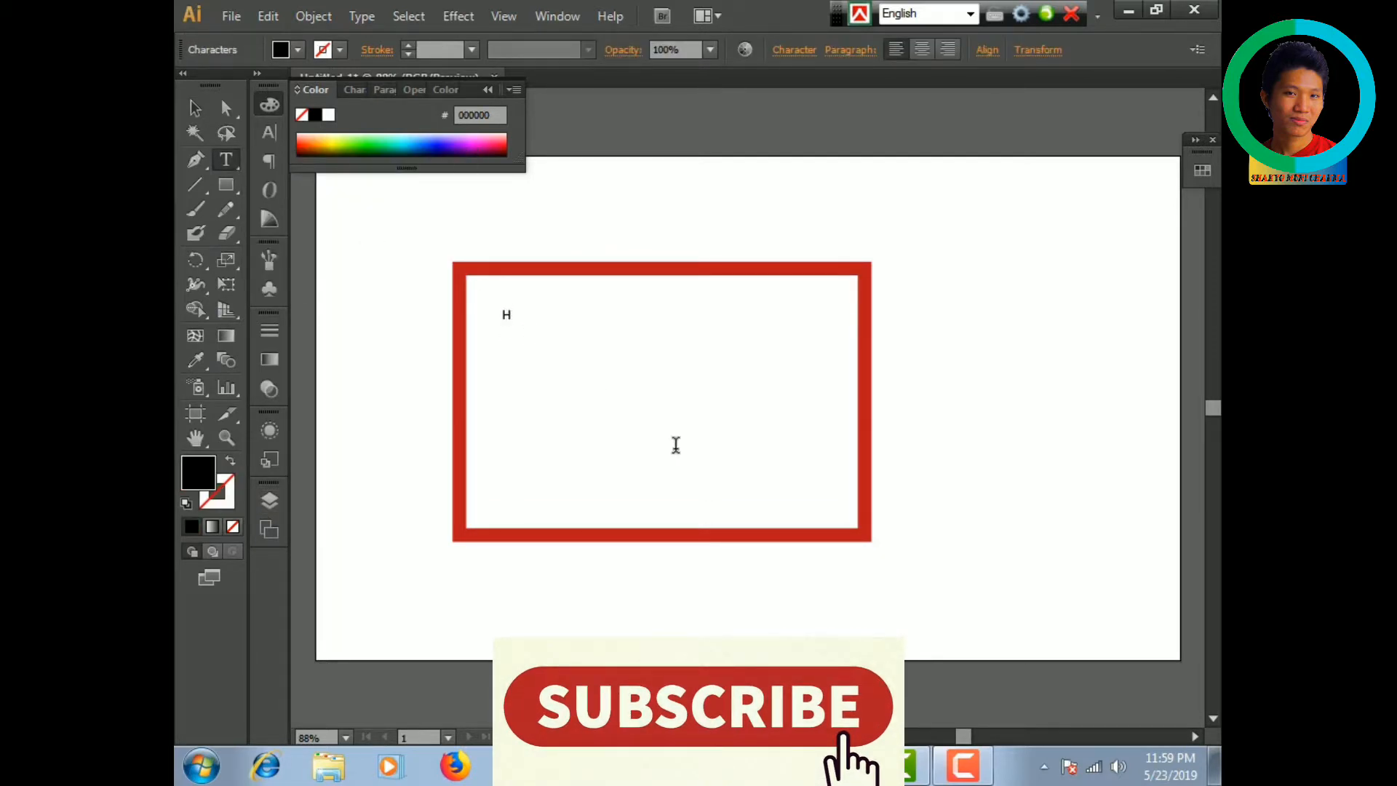
type("Hi eve")
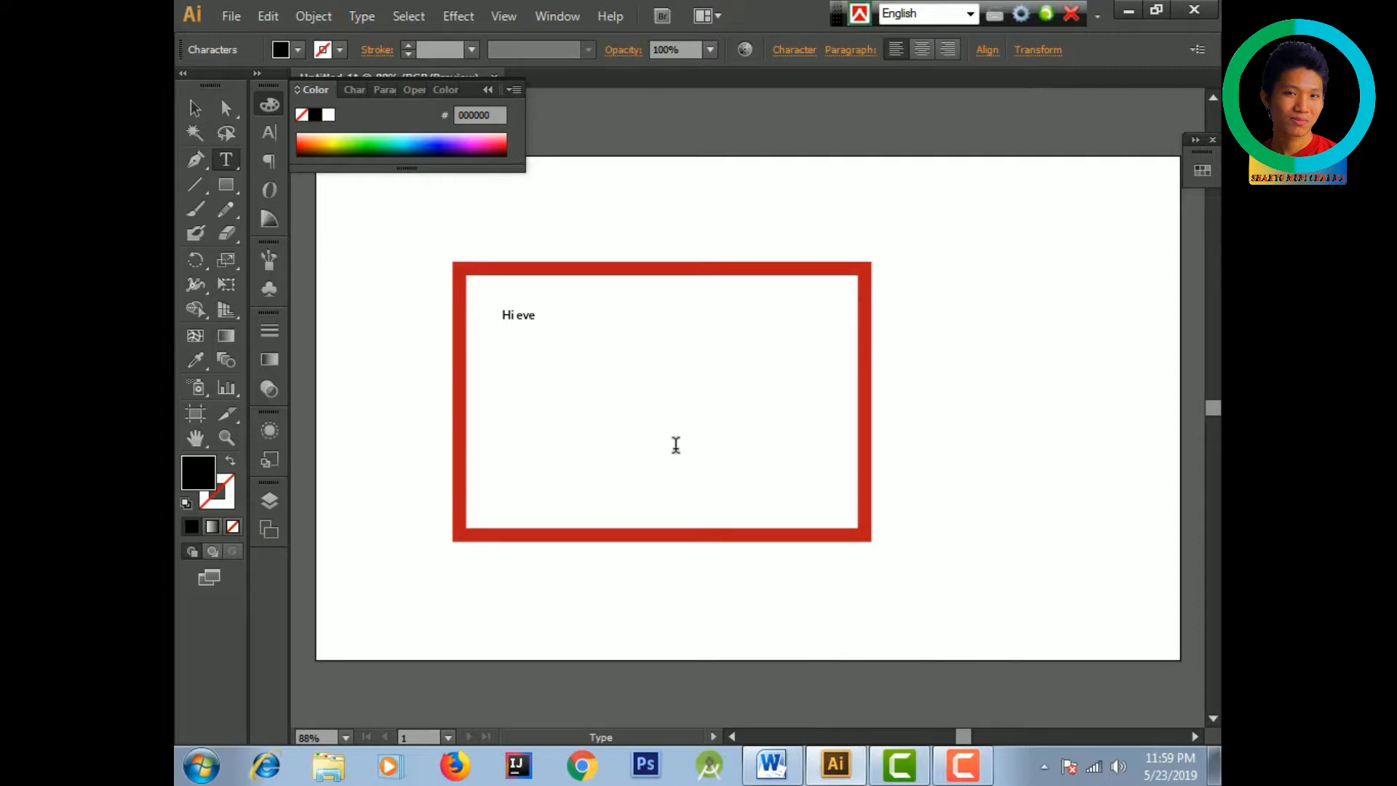
type("ry one how")
key("BackSpace")
key("BackSpace")
- Stretch the text with the Selection tool to span most of the red frame's width, and deselect it
key("ctrl+a")
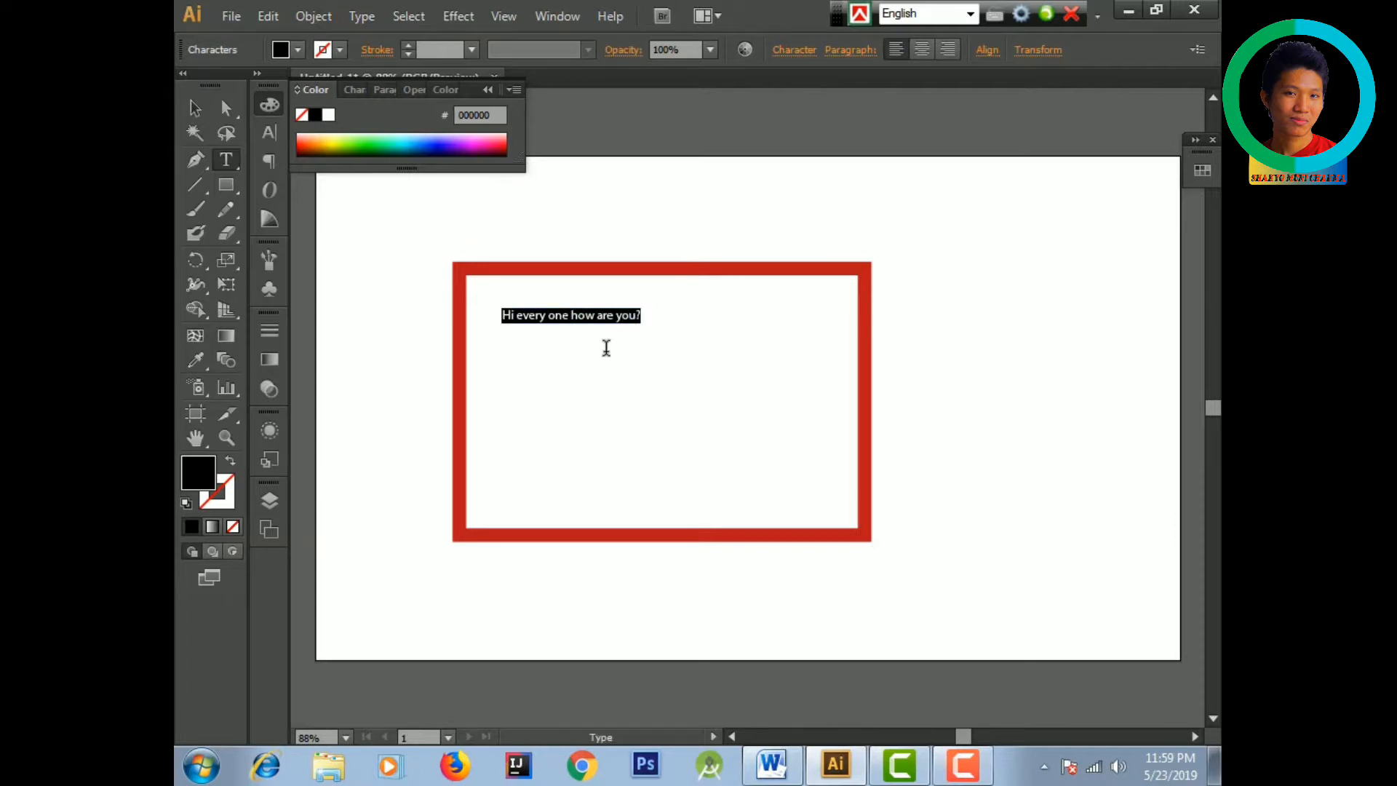
left_click(195, 107)
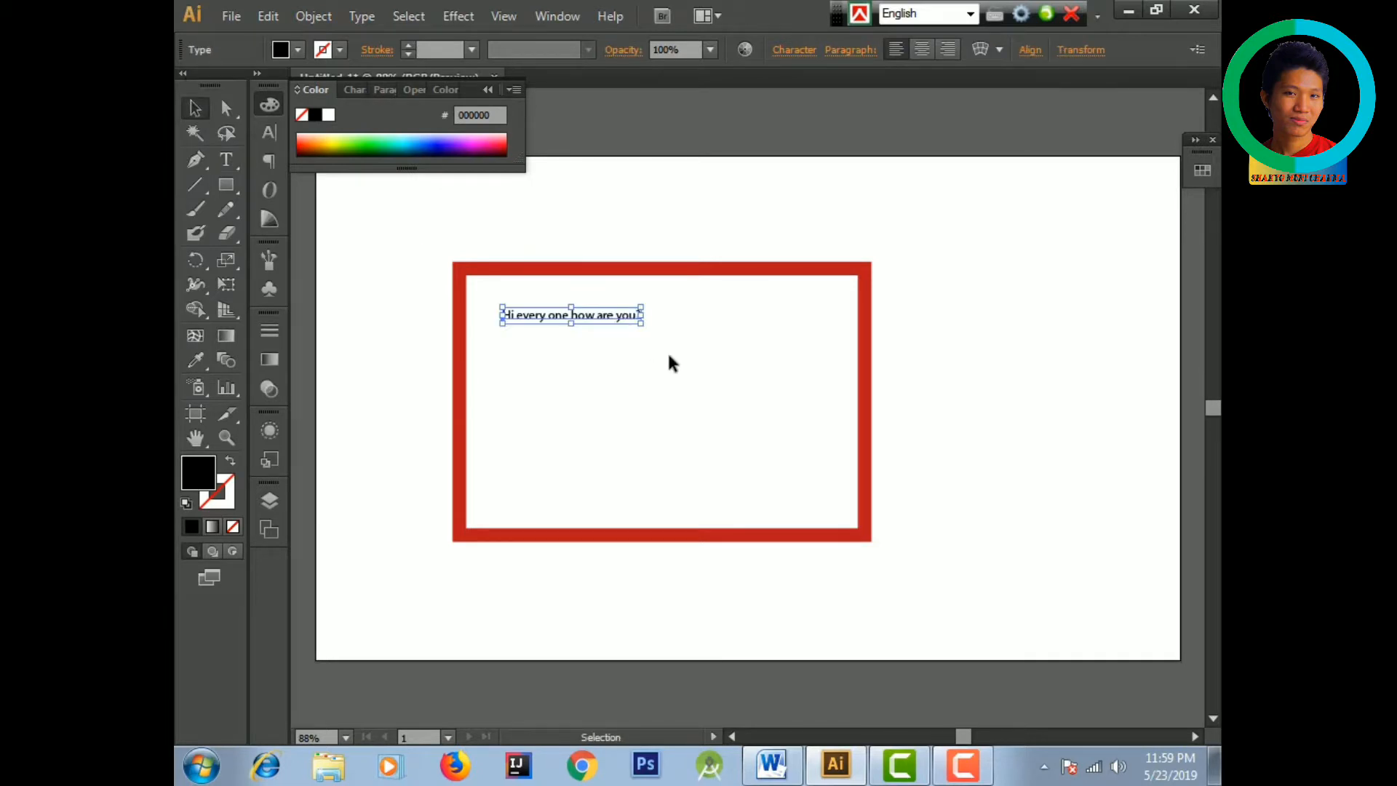
left_click_drag(641, 321, 825, 451)
left_click(1037, 423)
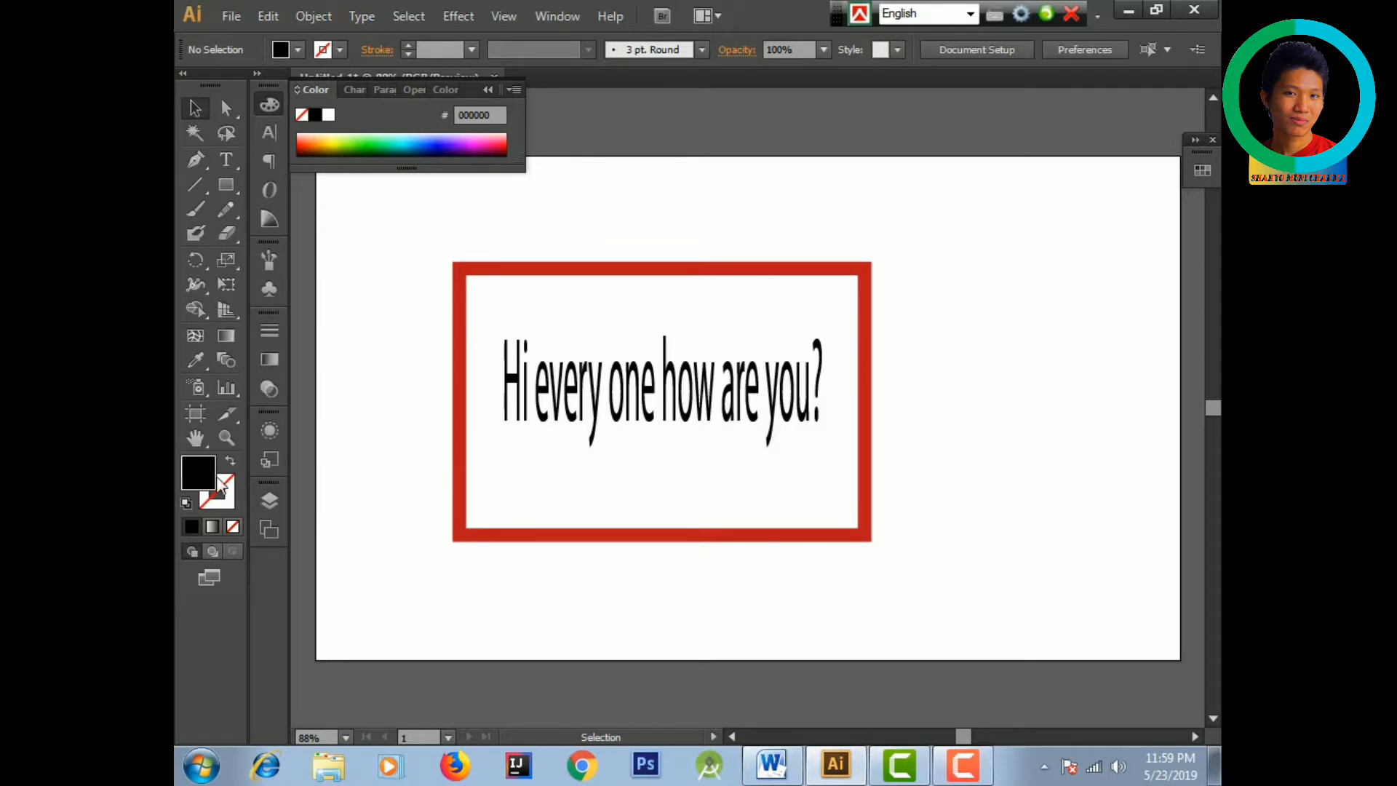
- Change the fill color of the whole sentence to magenta, f41ce5, with the Type tool
left_click(231, 161)
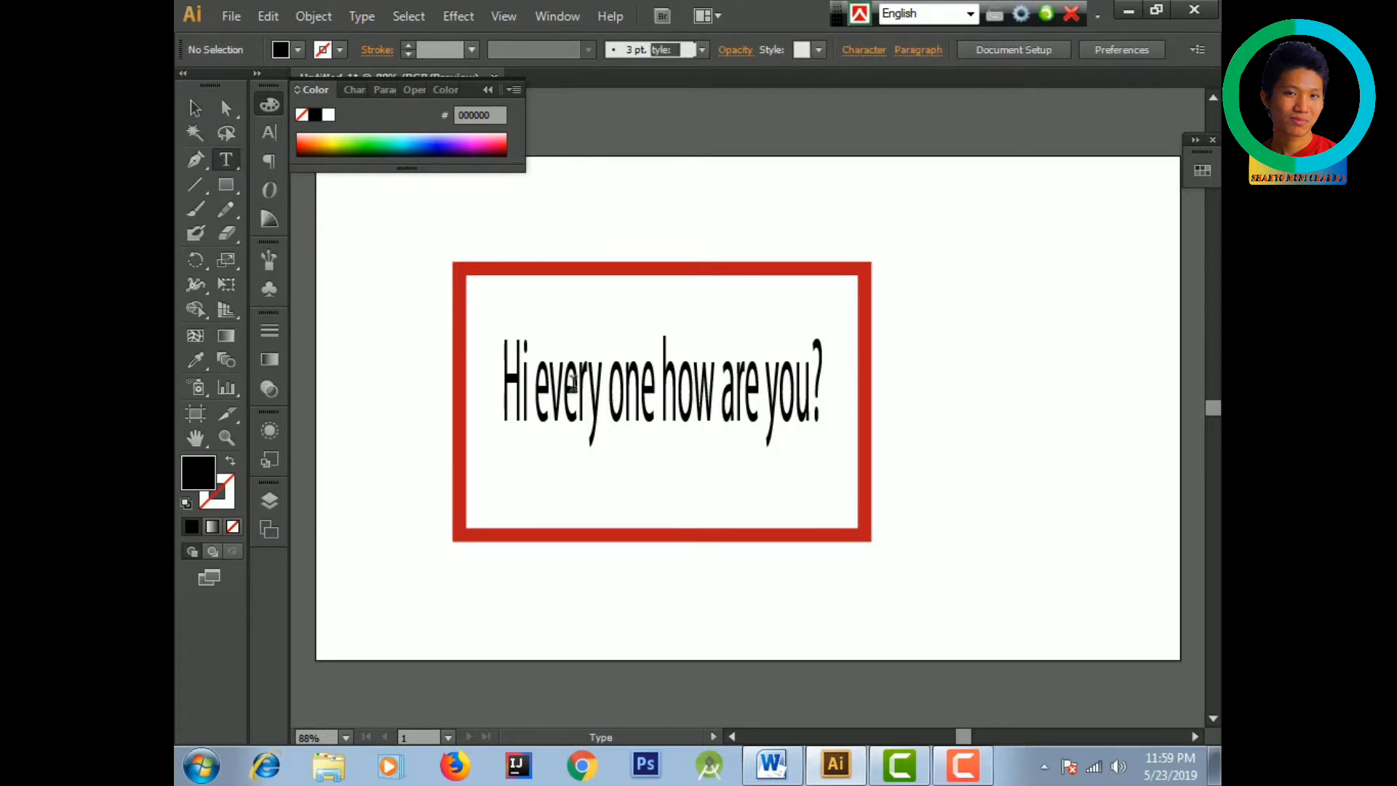
double_click(571, 376)
left_click_drag(512, 382, 777, 408)
left_click_drag(780, 411, 813, 412)
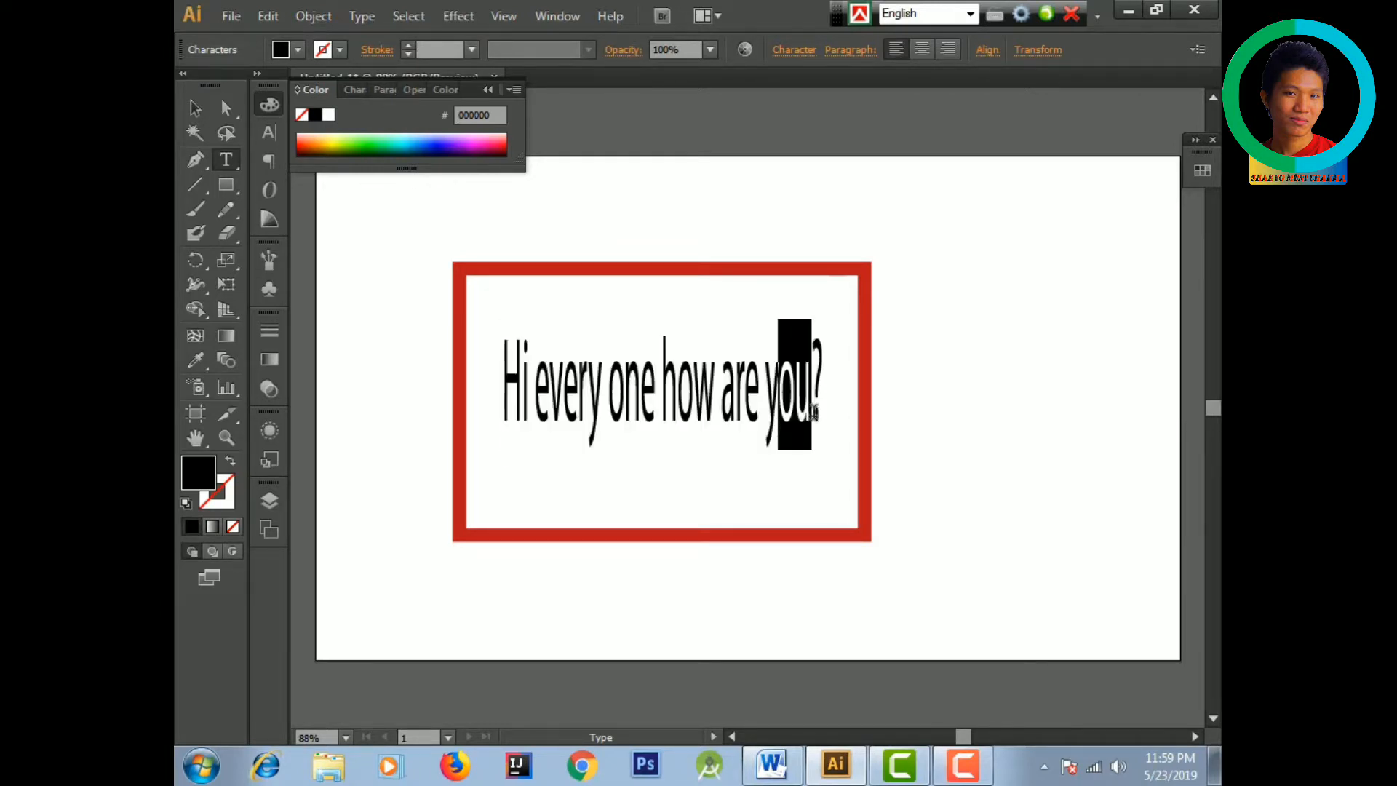
key("ctrl+a")
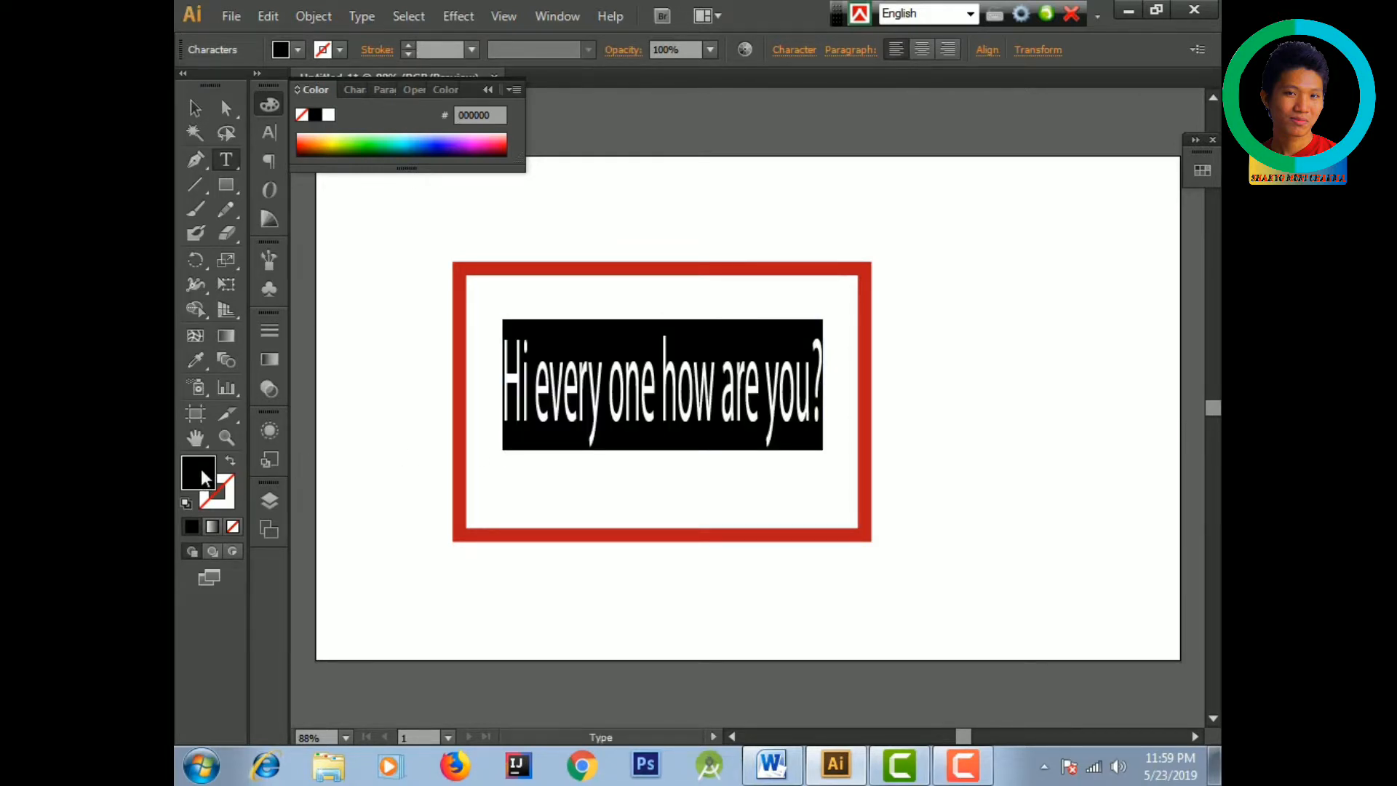
double_click(203, 477)
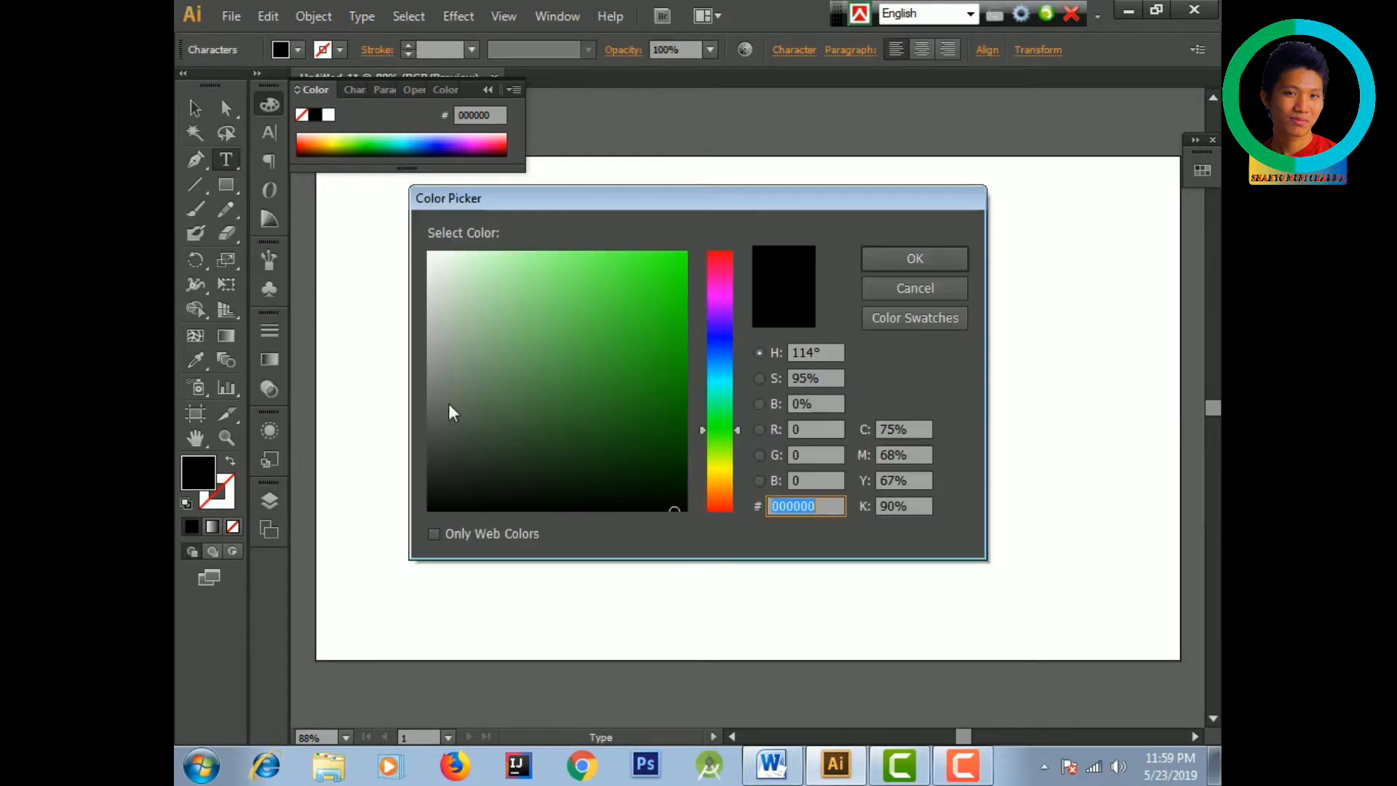
left_click(723, 292)
left_click(658, 262)
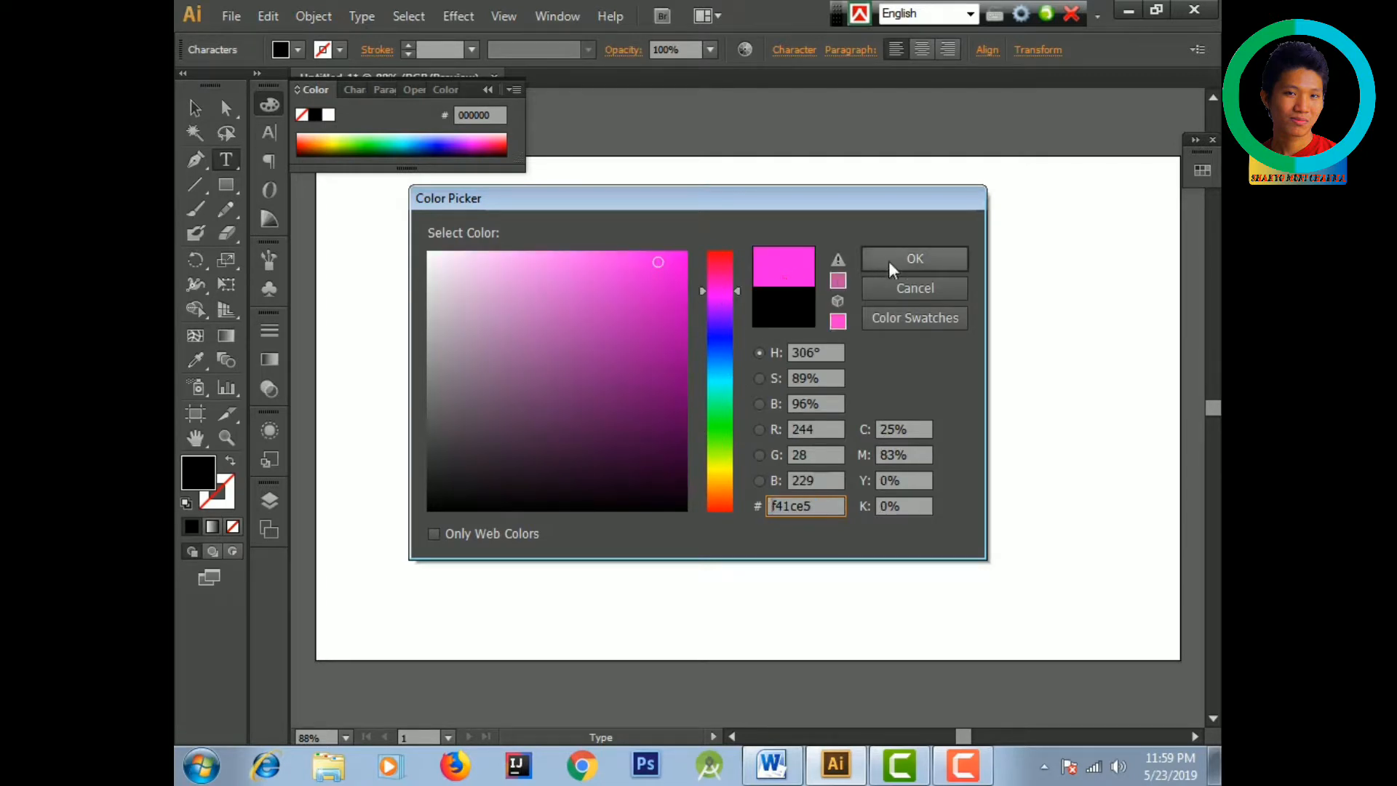
left_click(889, 263)
key("ctrl+shift+a")
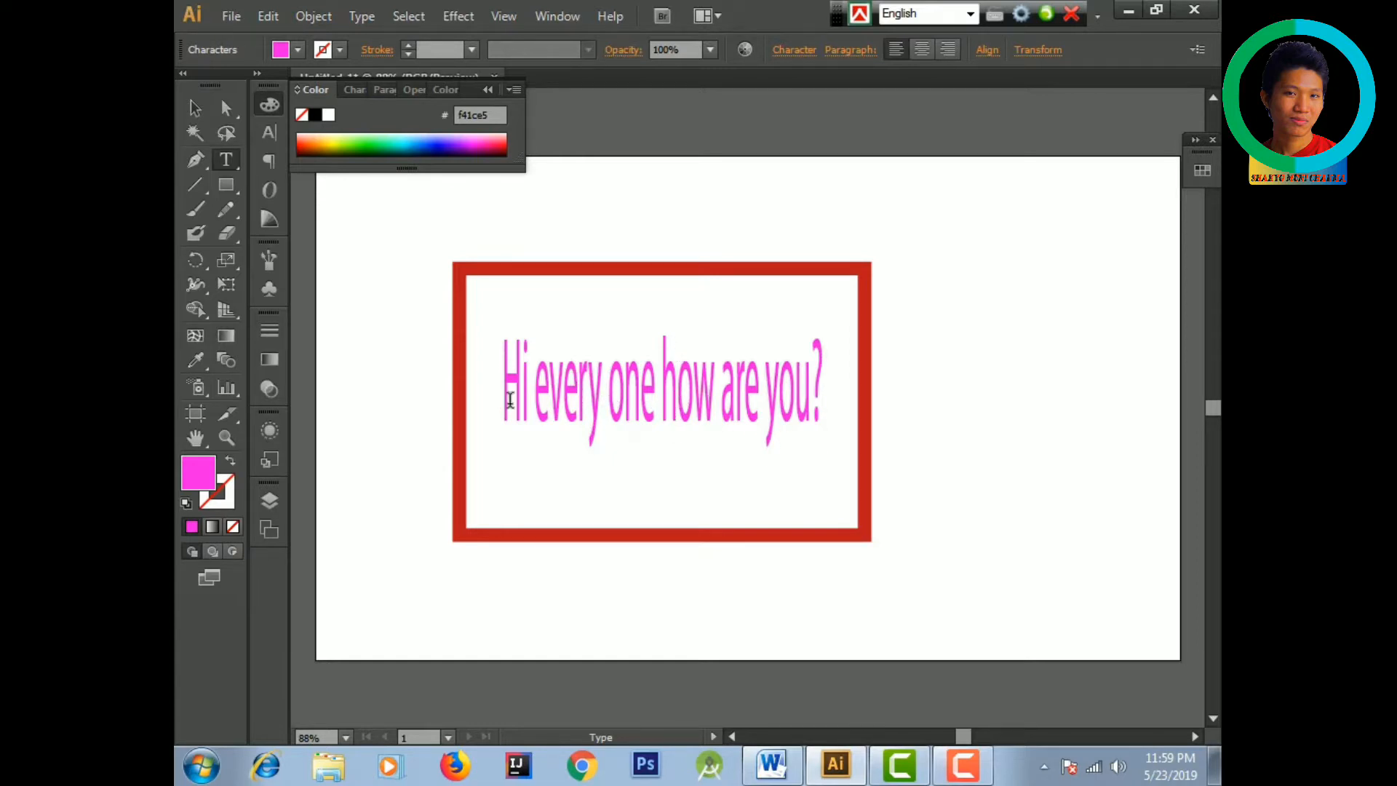
- Change the fill color of the word "every" to green, 0bf742
left_click_drag(510, 399, 525, 400)
left_click(683, 402)
left_click(976, 452)
left_click_drag(535, 396, 602, 397)
double_click(203, 475)
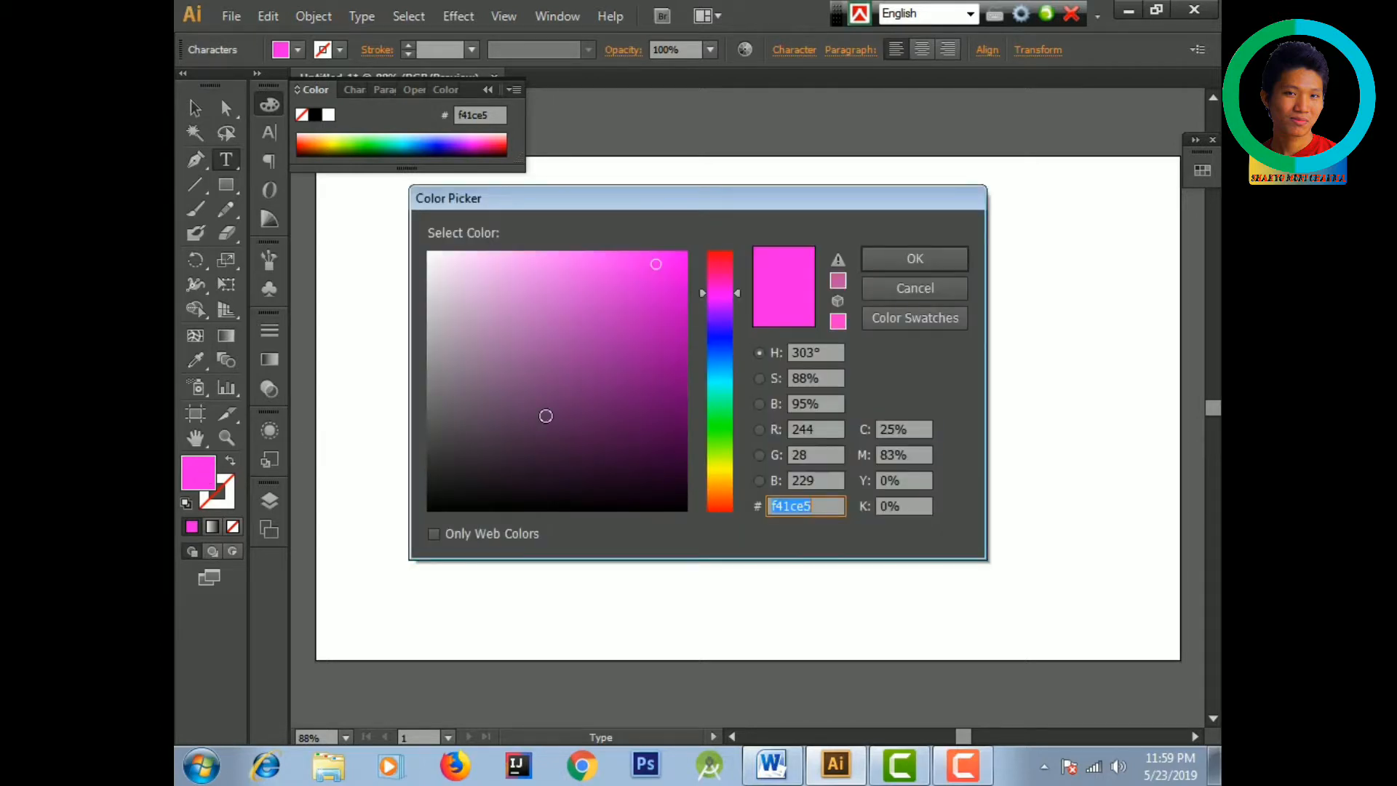
left_click(719, 414)
left_click(676, 259)
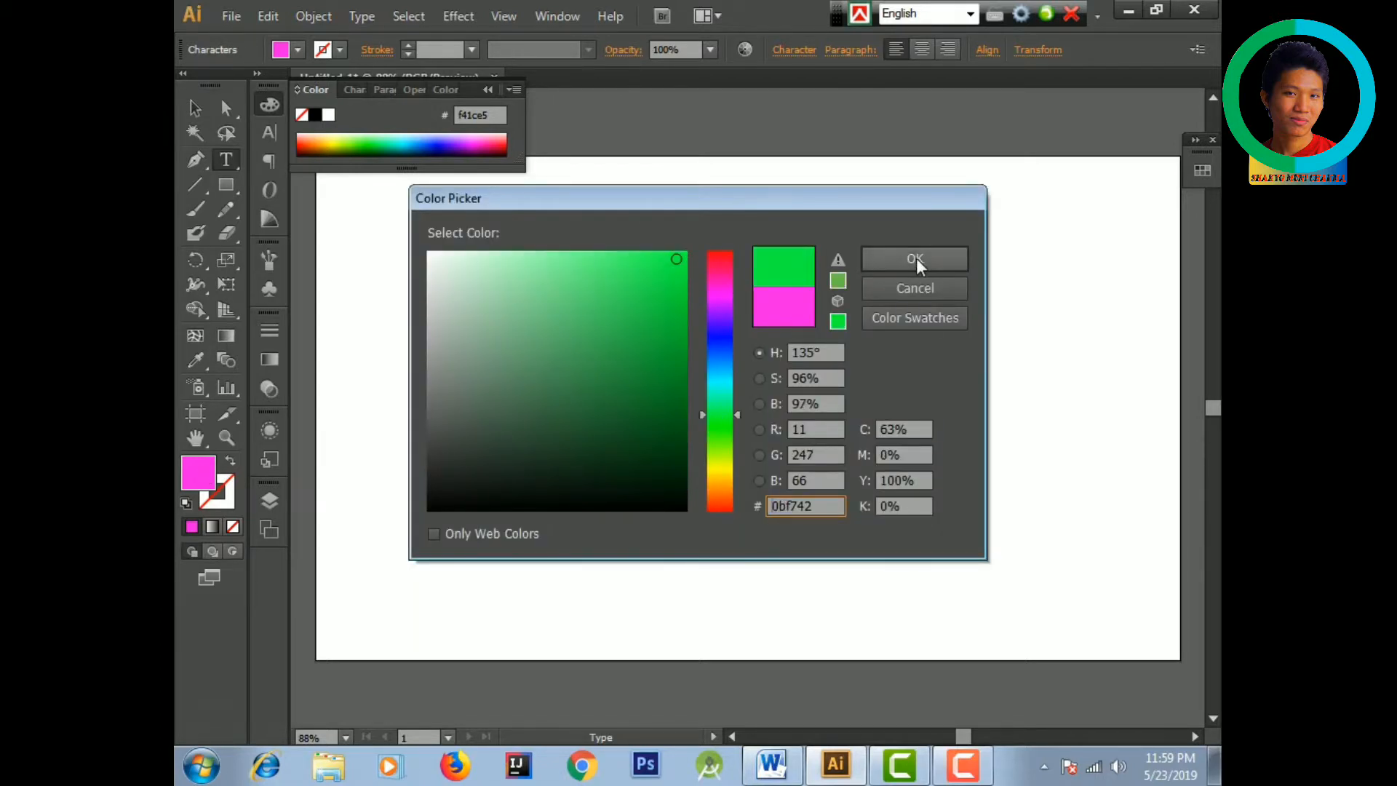
left_click(916, 259)
left_click(806, 393)
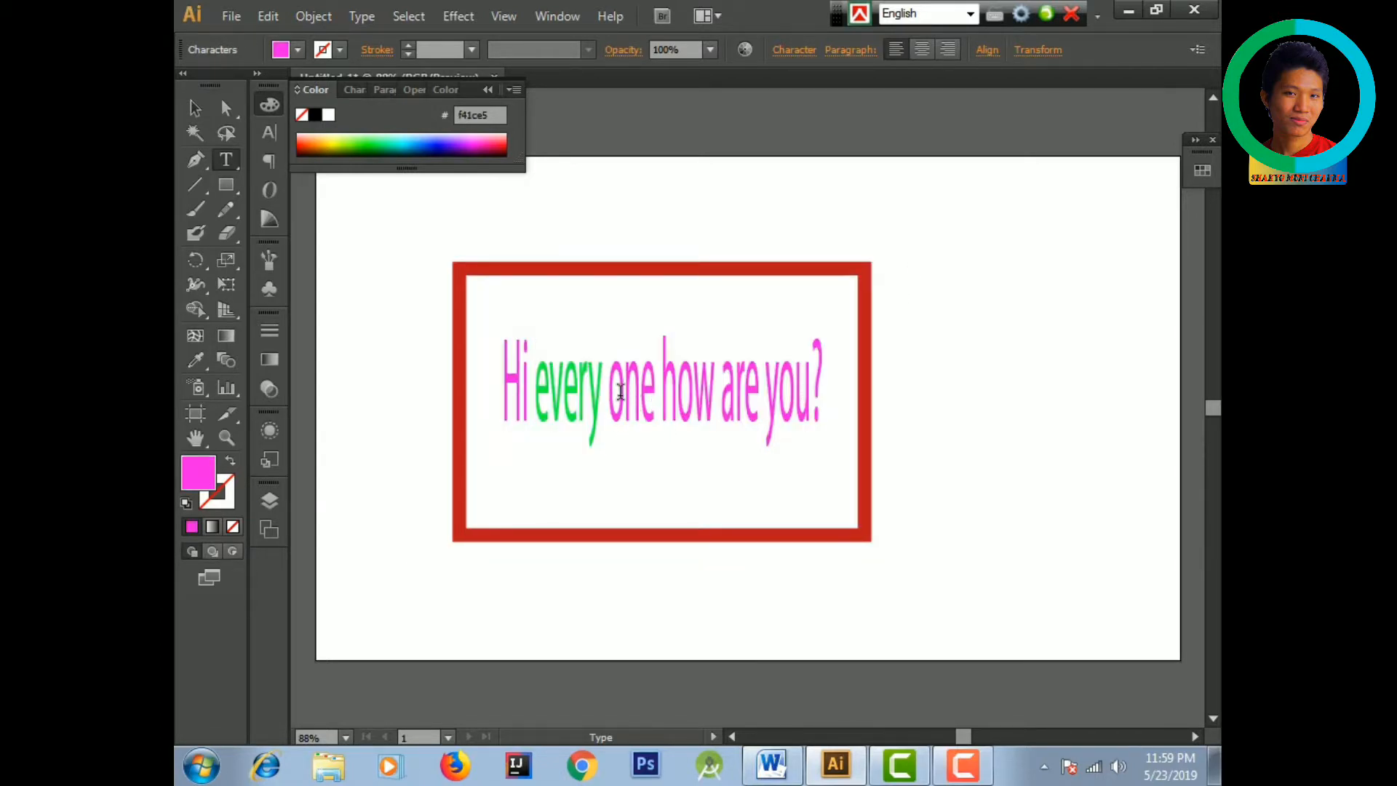
- Change the fill color of the word "how" to orange-red, e23614
left_click_drag(661, 387, 712, 391)
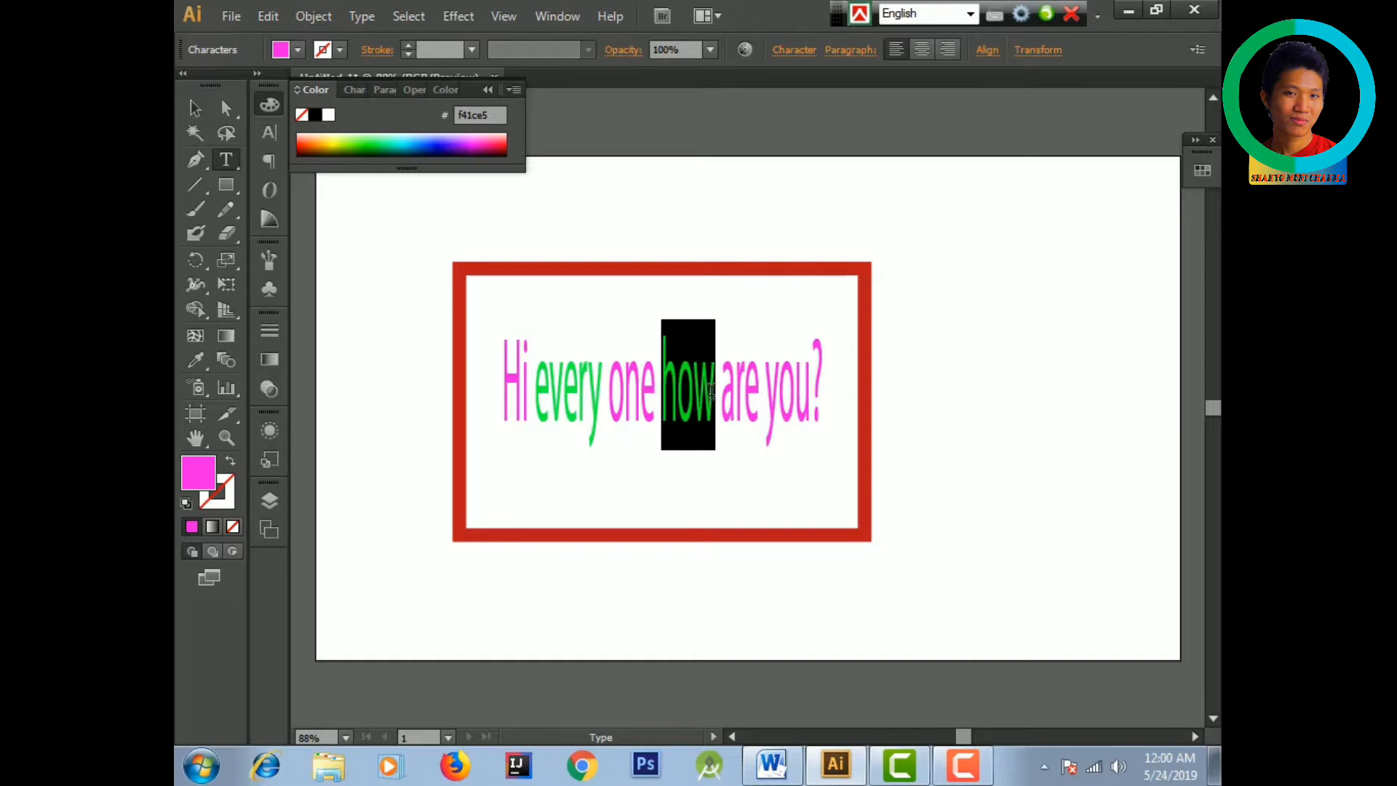
double_click(193, 477)
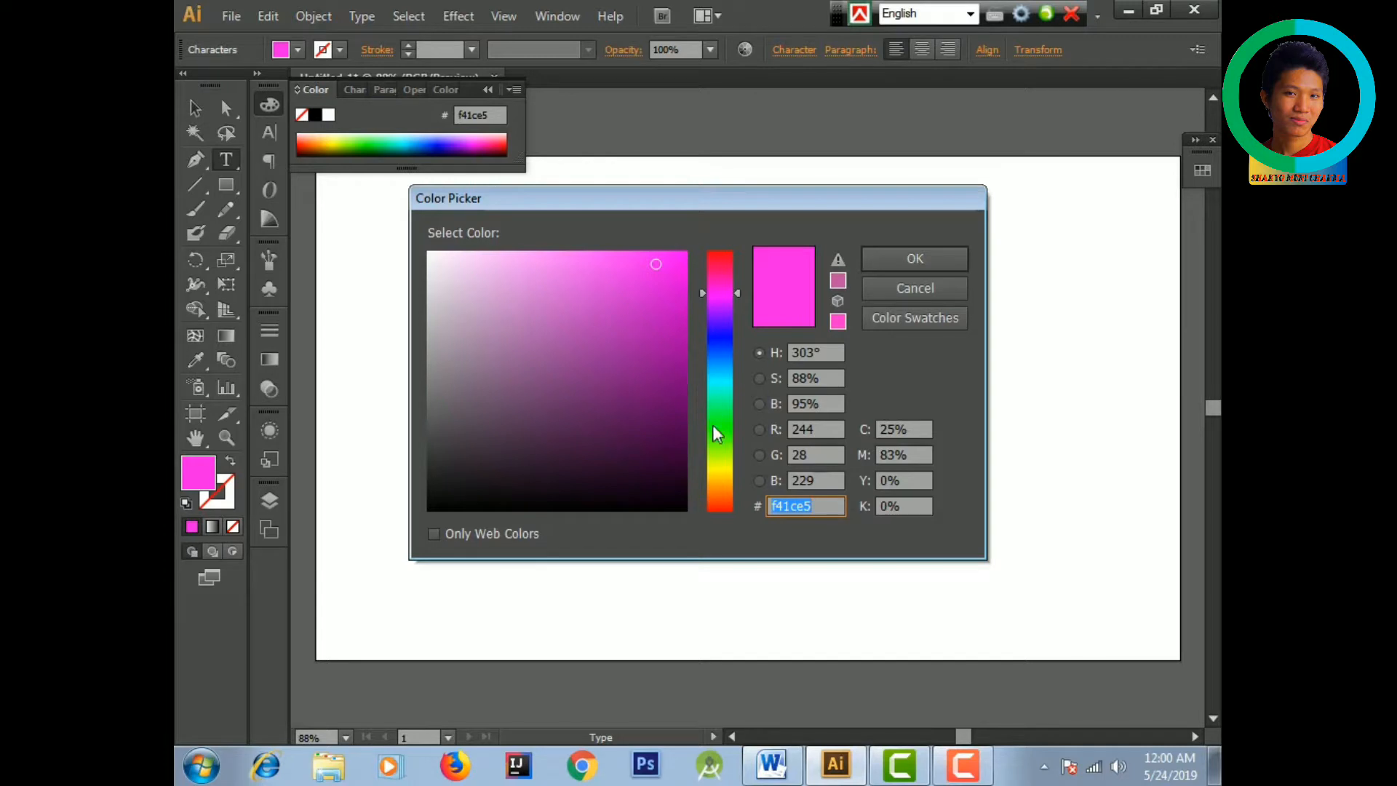
type("e23614")
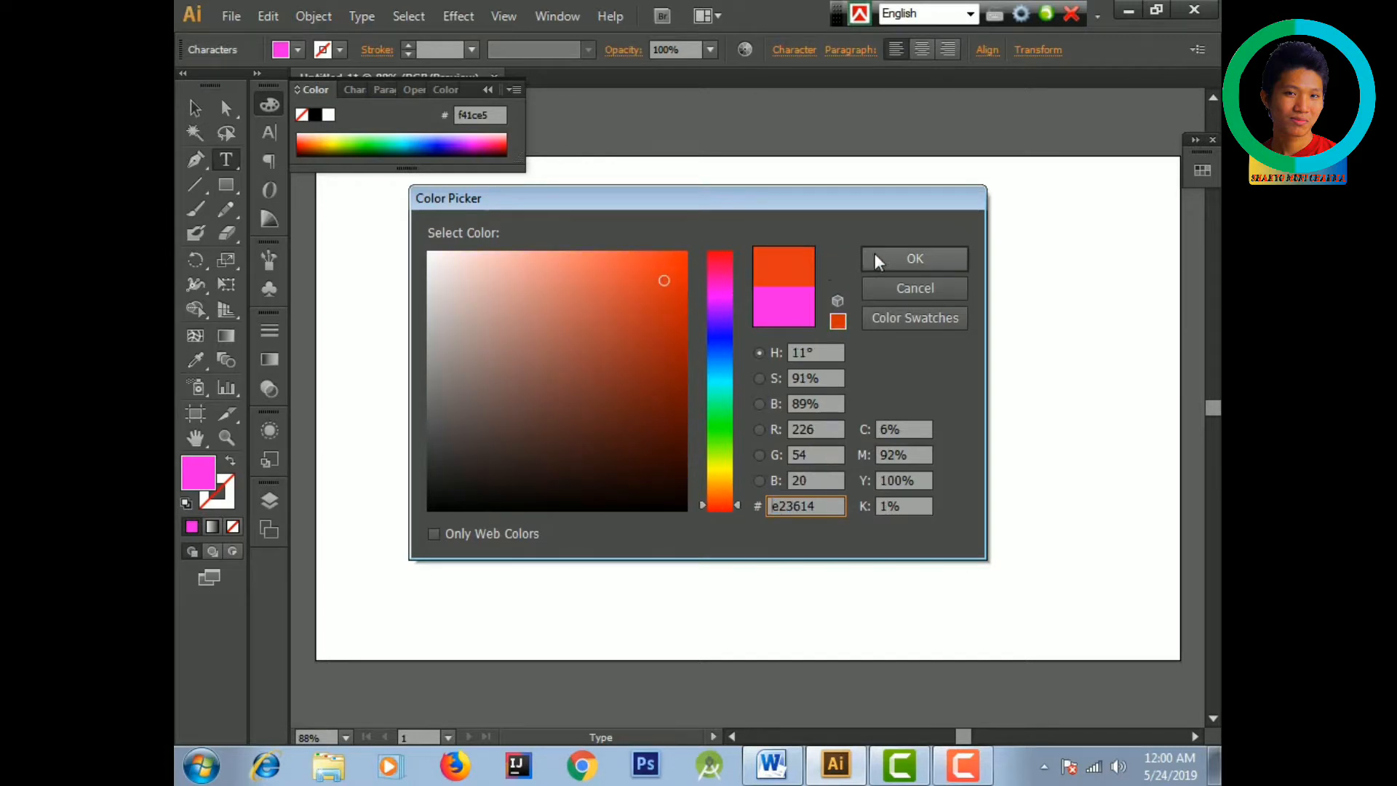
left_click(910, 259)
left_click(760, 400)
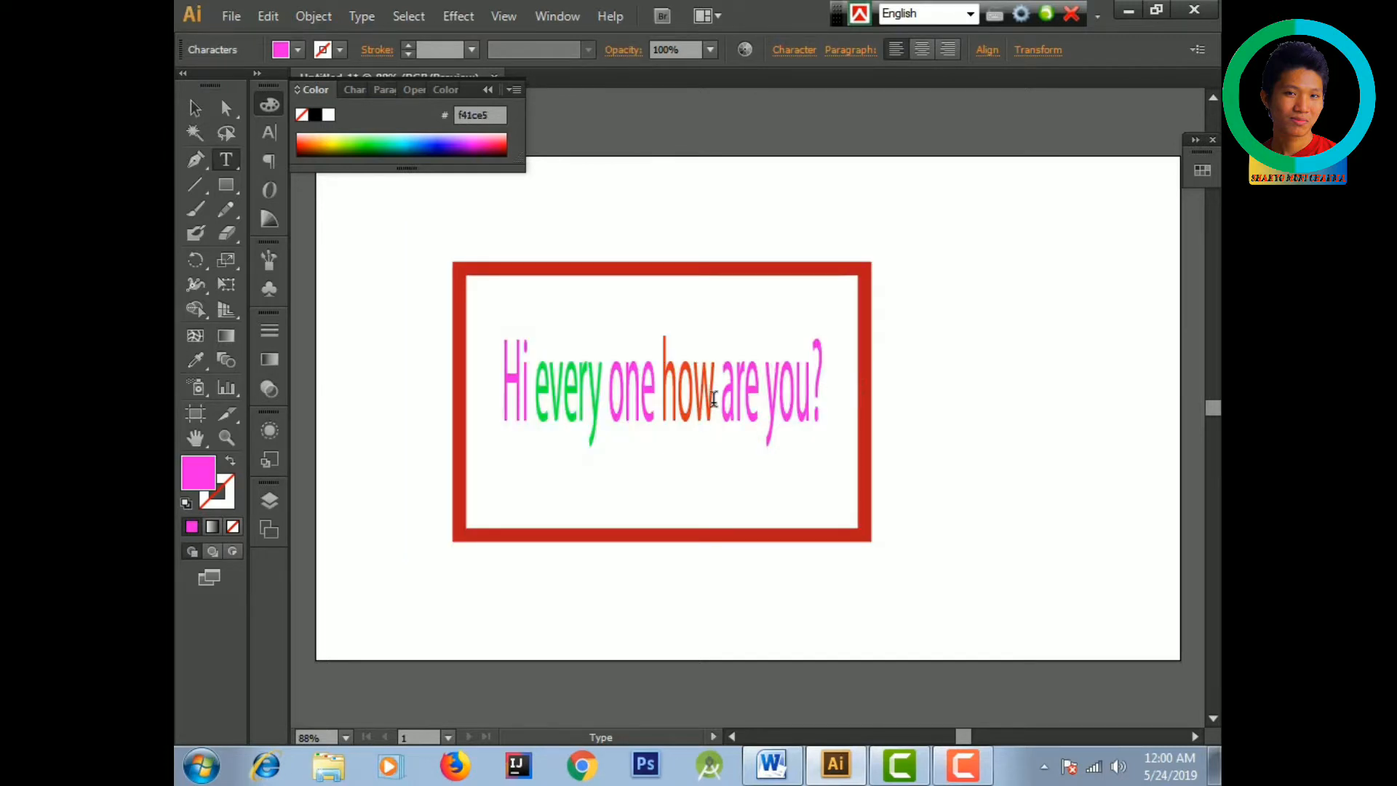
- Change the fill color of the word "you?" to yellow, f4c708
left_click_drag(771, 391, 828, 396)
double_click(197, 473)
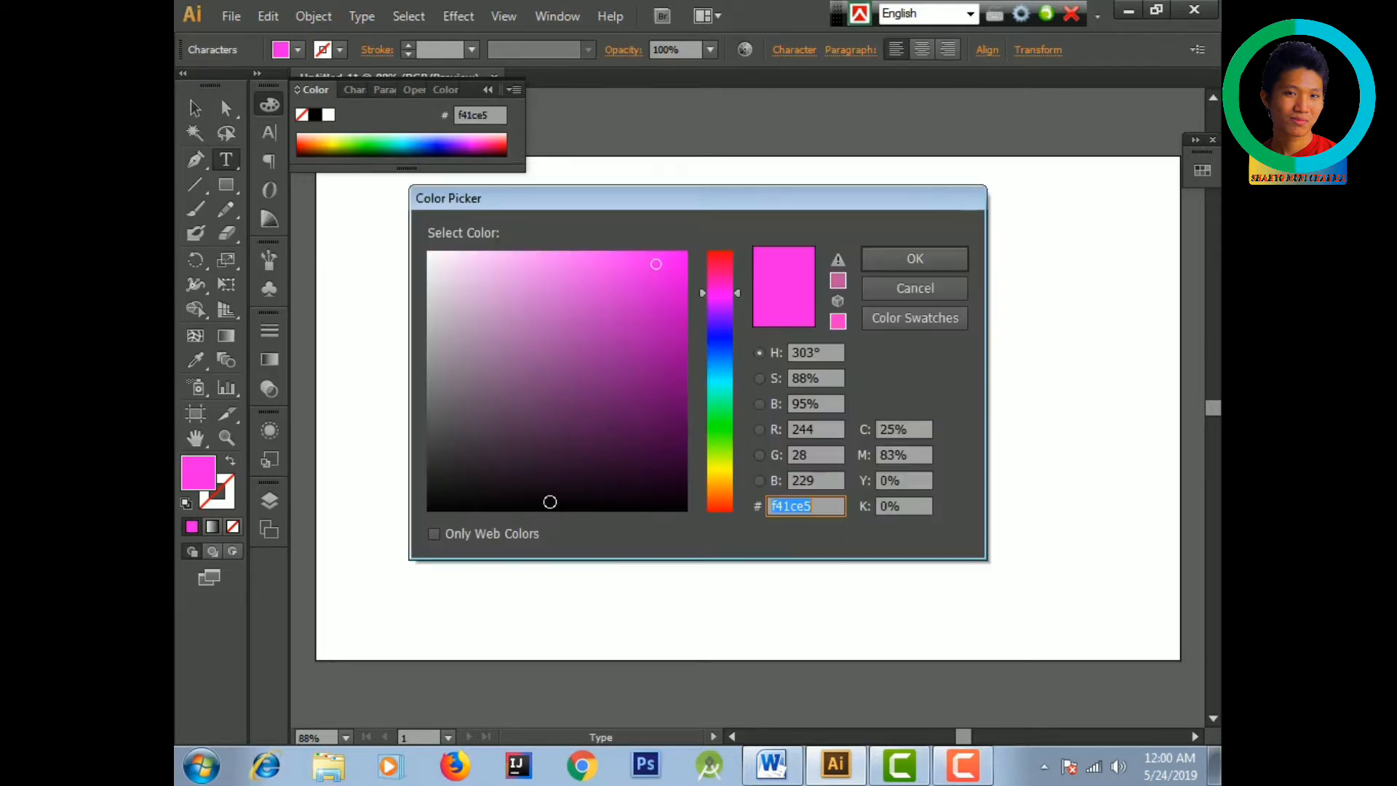
left_click(725, 475)
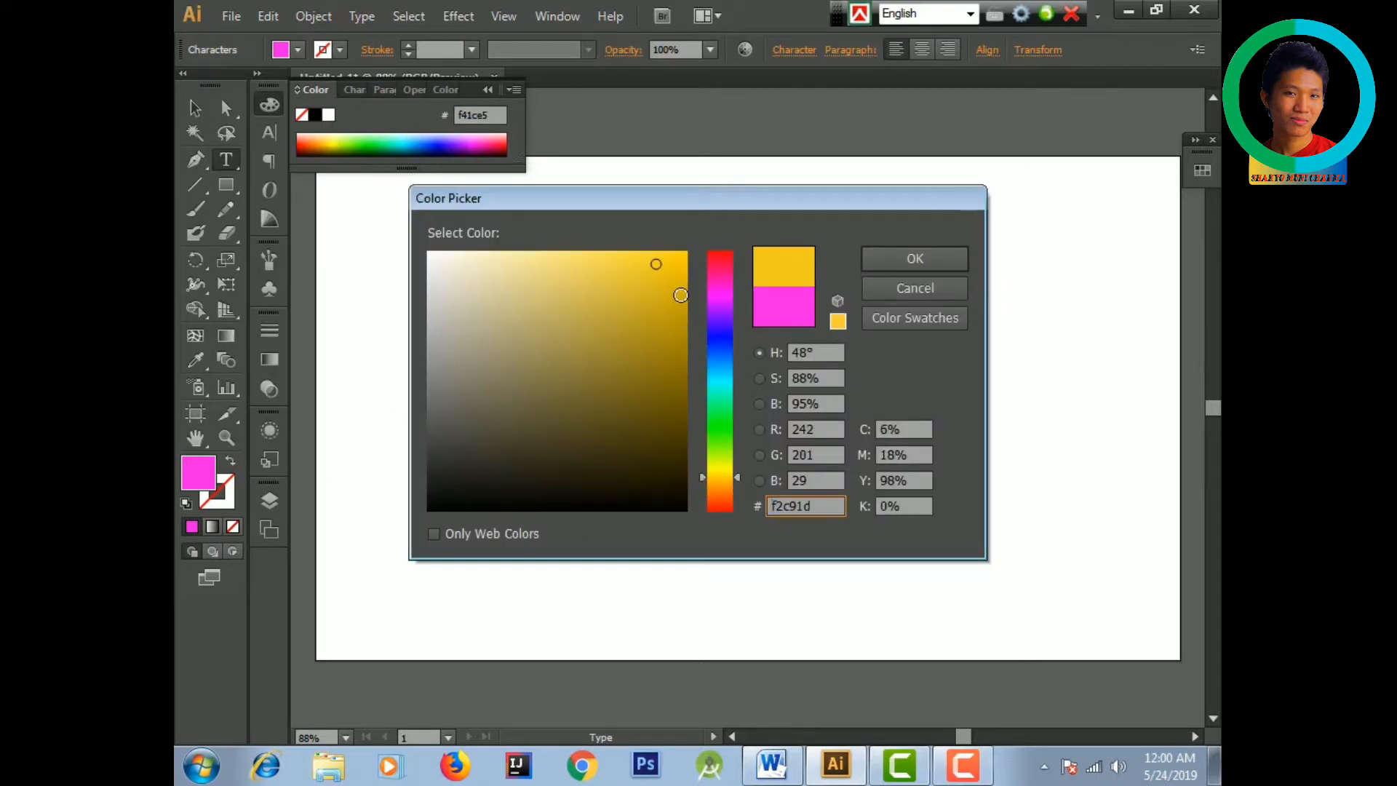
left_click(679, 262)
left_click(872, 257)
left_click(634, 418)
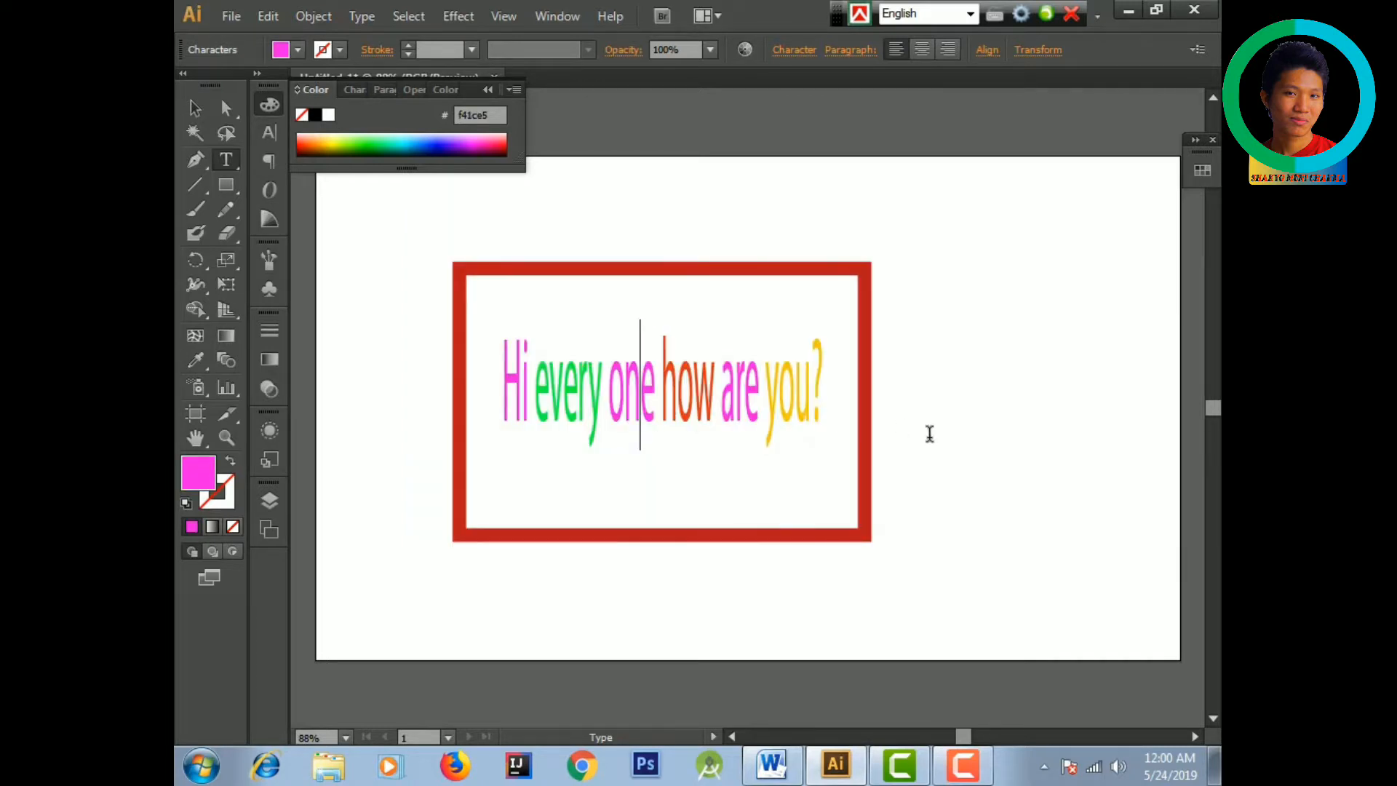
left_click(932, 435)
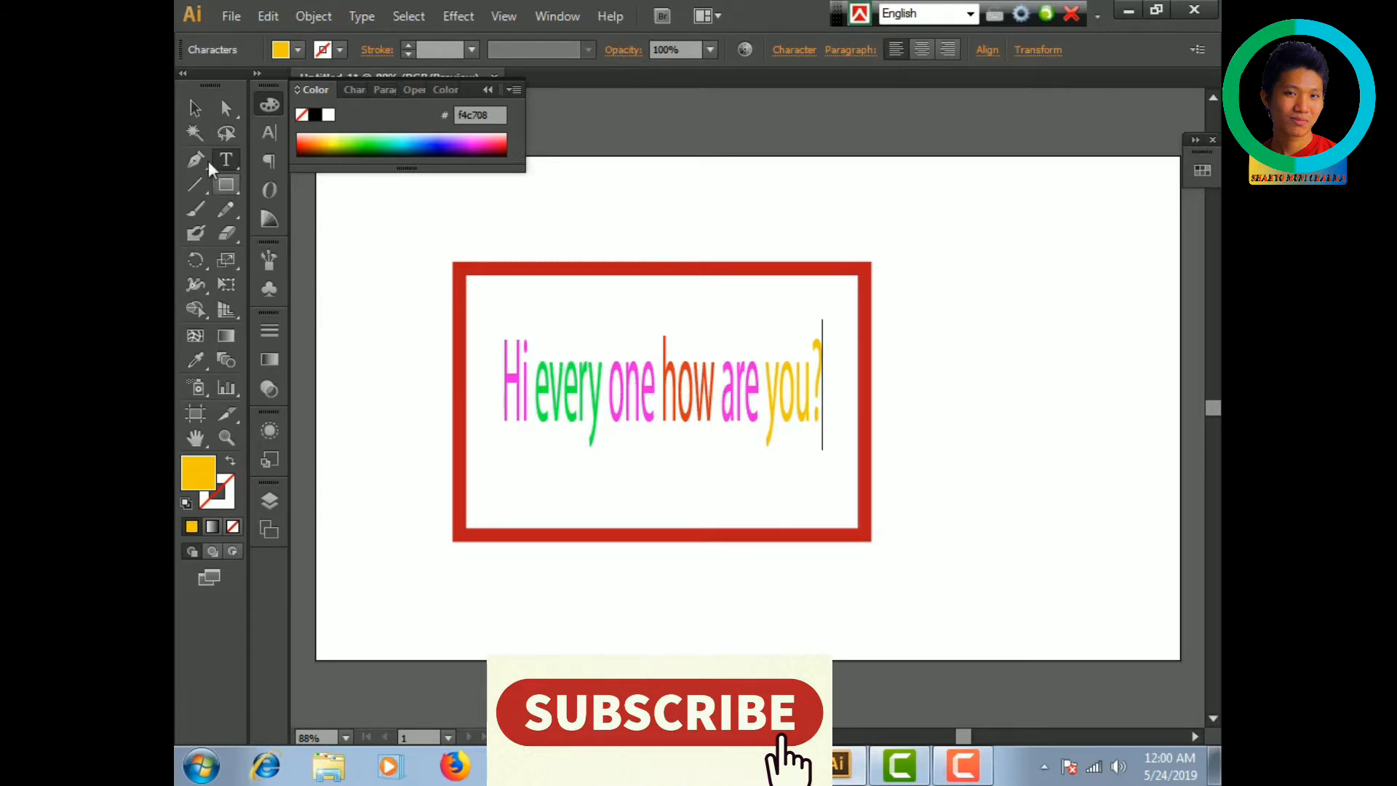
- Delete the multicolored sentence and the red frame from the artboard with the Selection tool
left_click(192, 109)
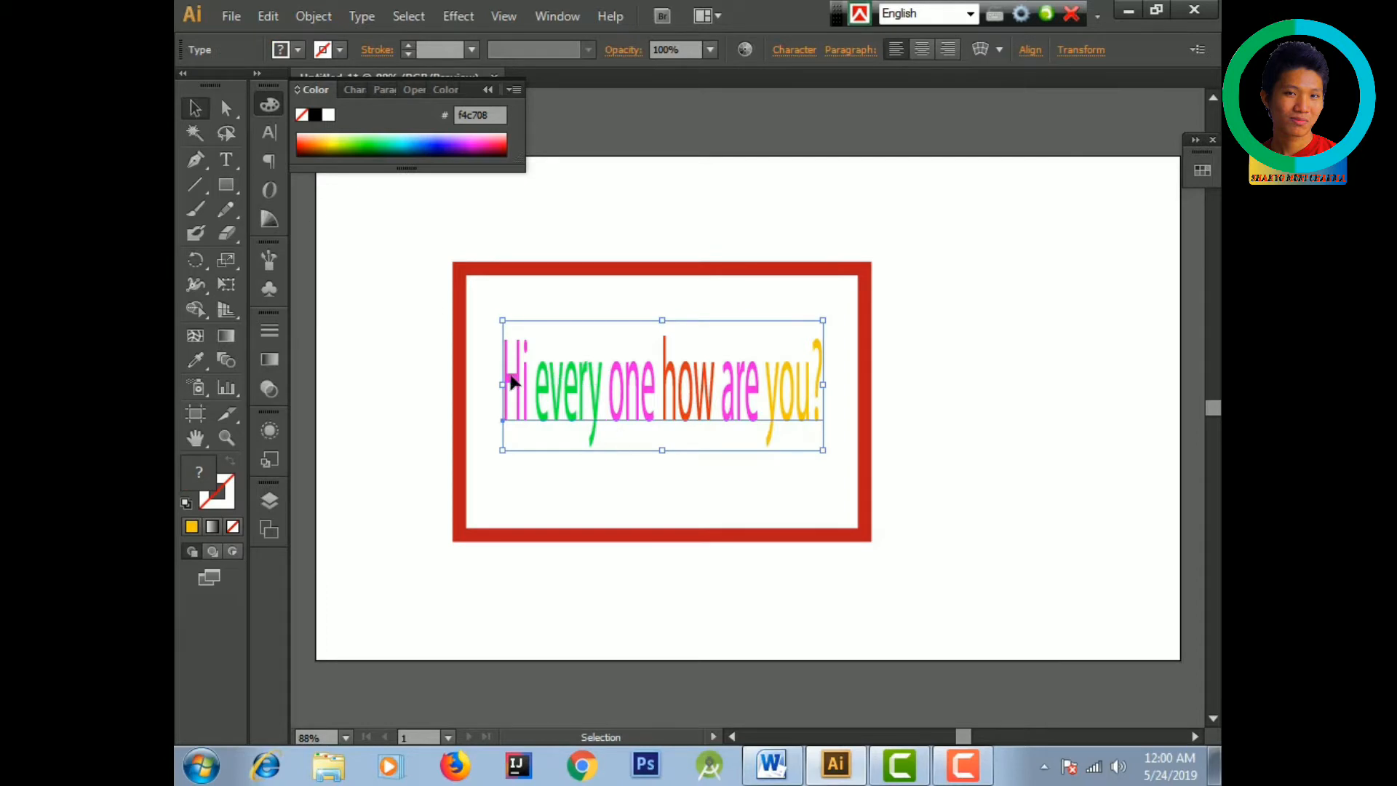
left_click(474, 430)
left_click(469, 401)
key("Delete")
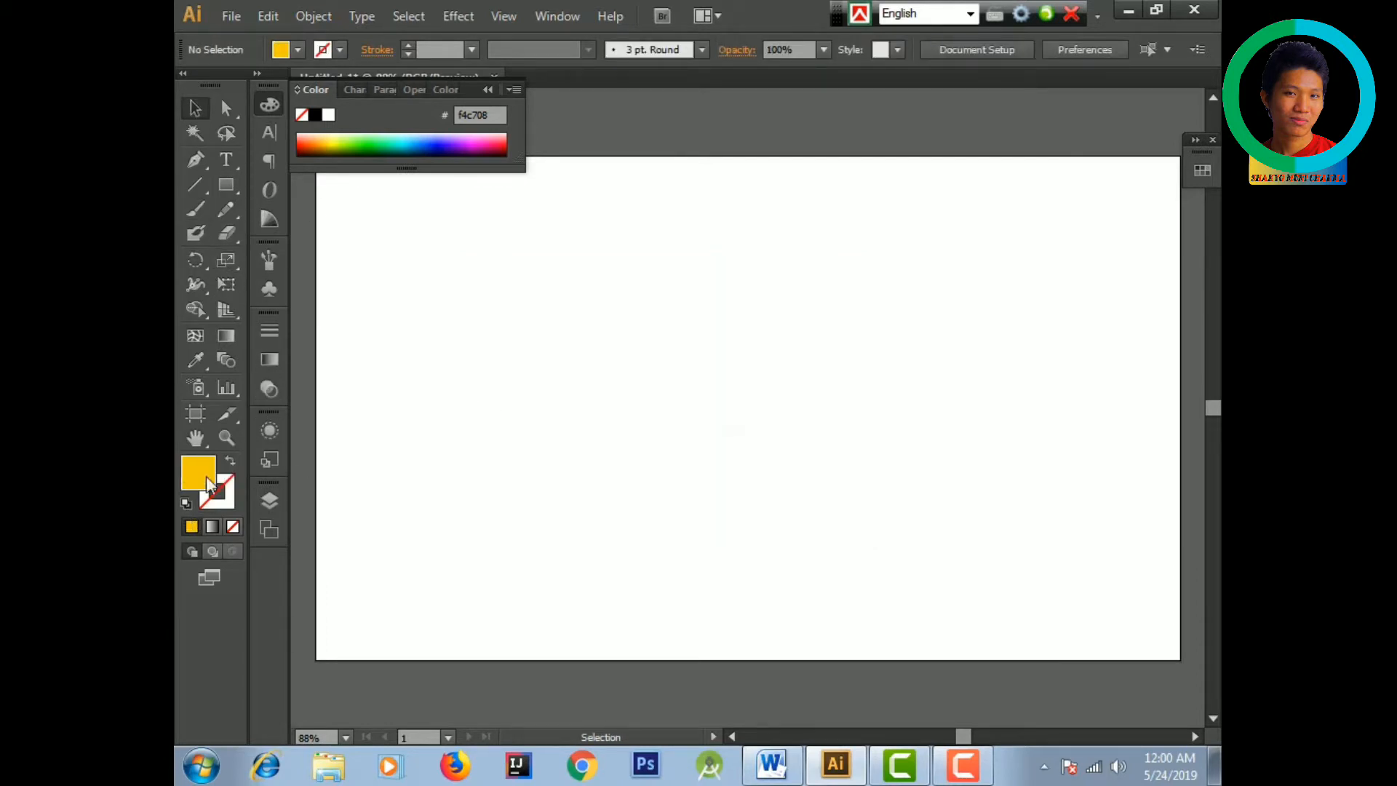
- Draw a rectangle about 260 px wide and 273 px high near the artboard's center, and remove its fill
left_click_drag(225, 192, 272, 185)
mouse_move(538, 259)
left_mouse_down()
mouse_move(609, 327)
mouse_move(733, 399)
mouse_move(773, 514)
left_mouse_up()
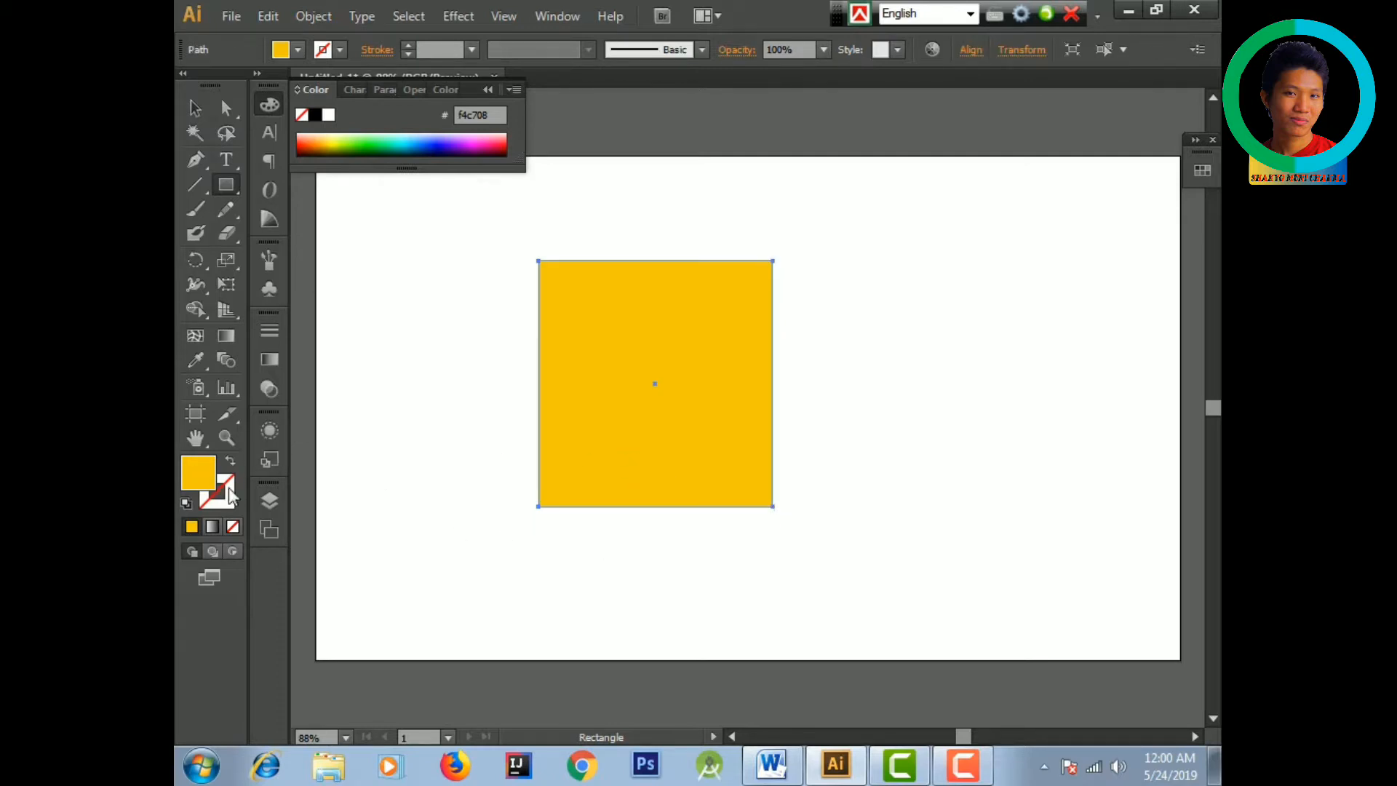
left_click(232, 526)
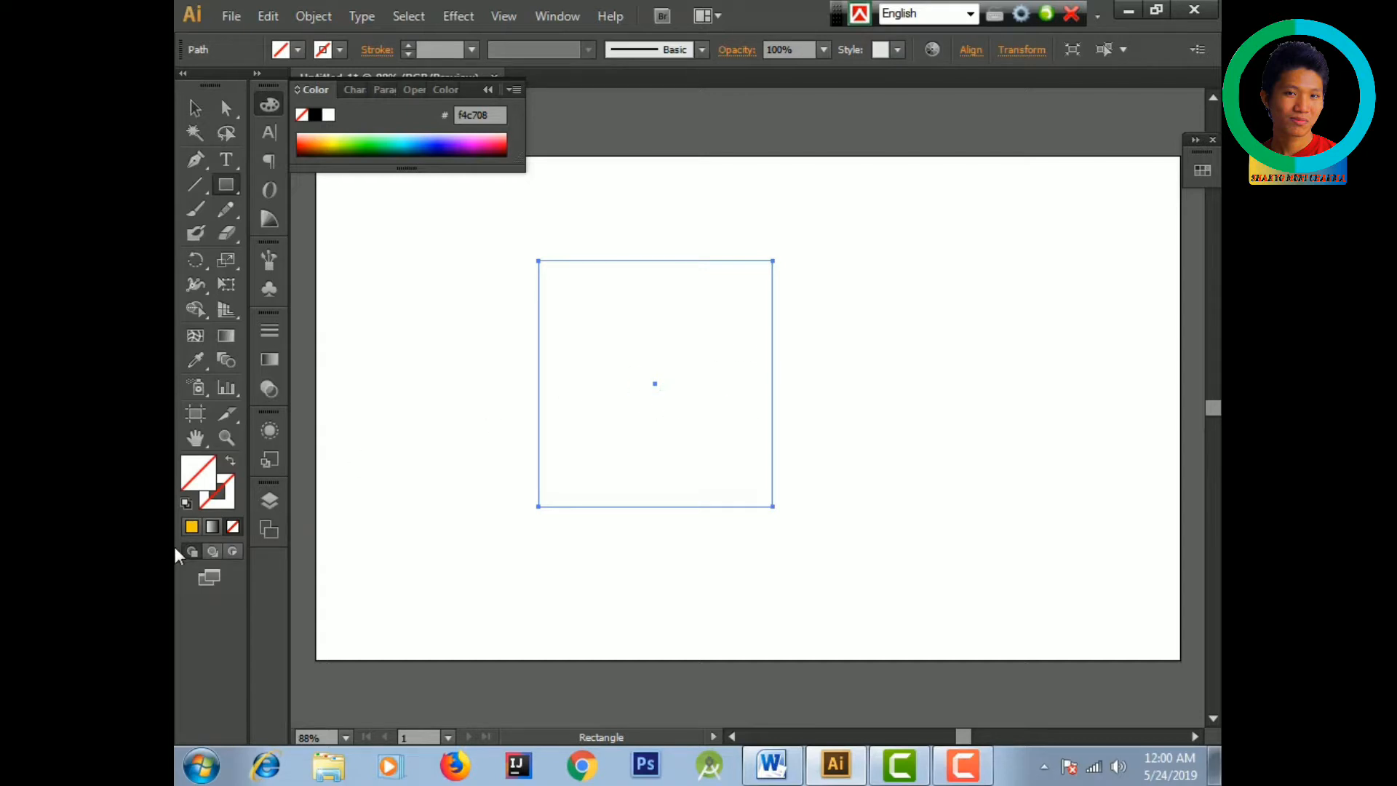
- Give the rectangle a magenta stroke, e510e0, with a weight of 5 pt
double_click(229, 483)
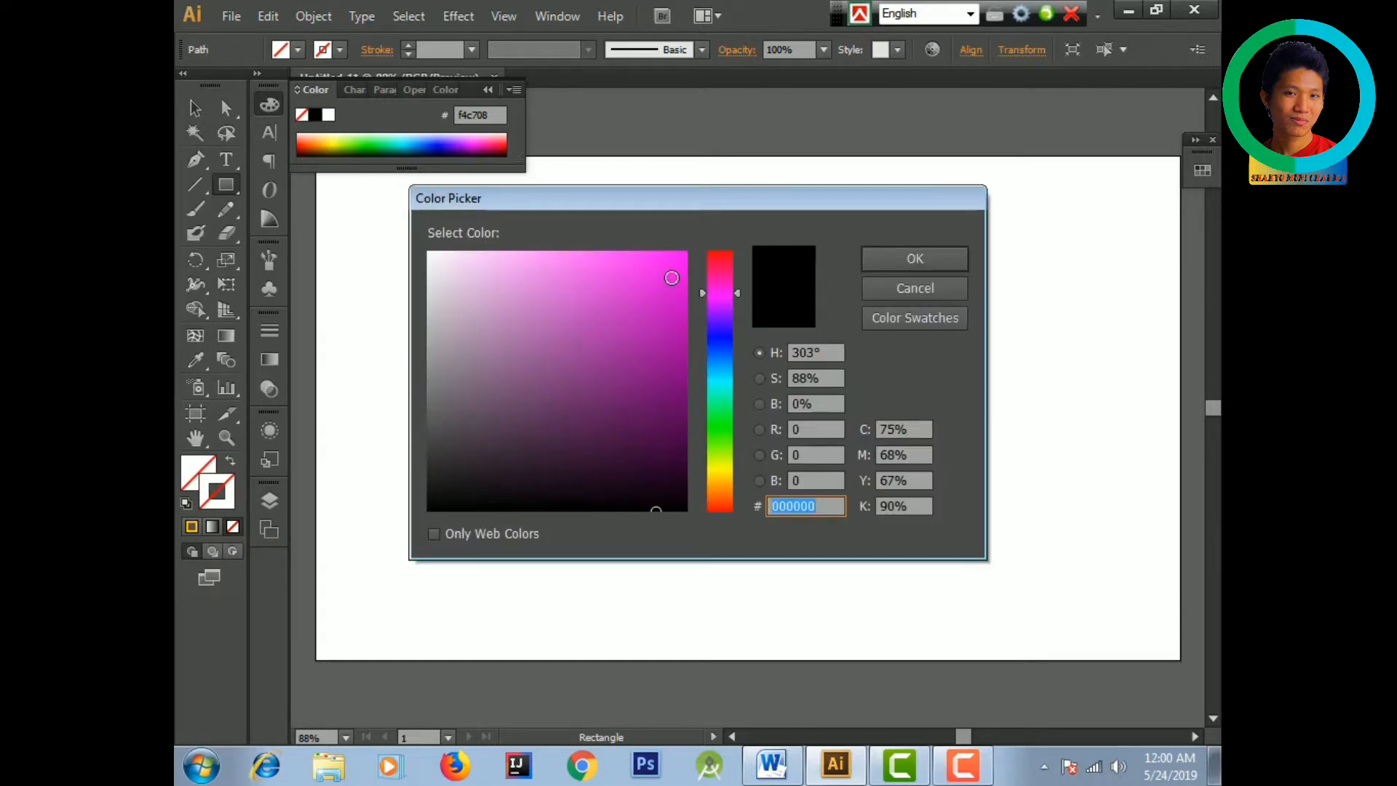
type("e510e0")
left_click(892, 264)
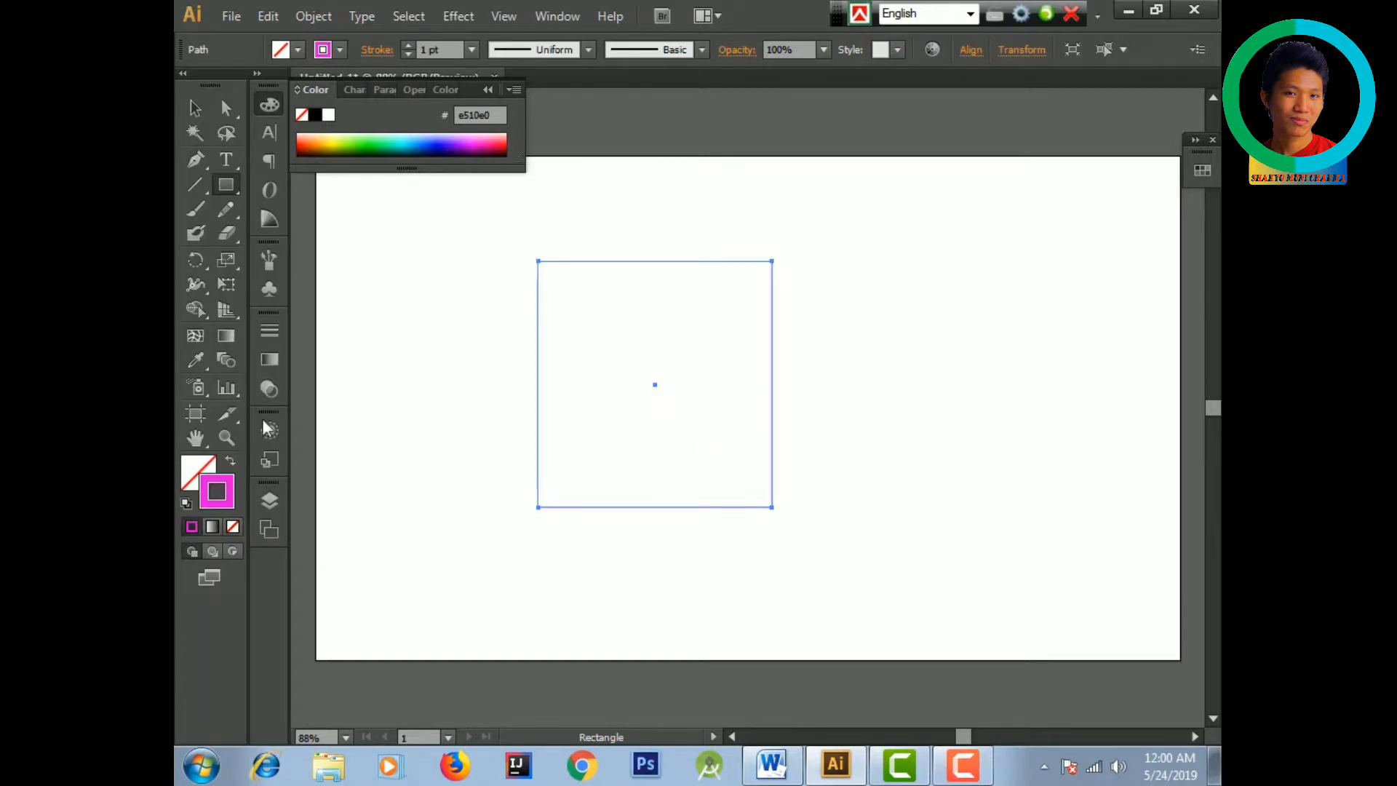
left_click(408, 45)
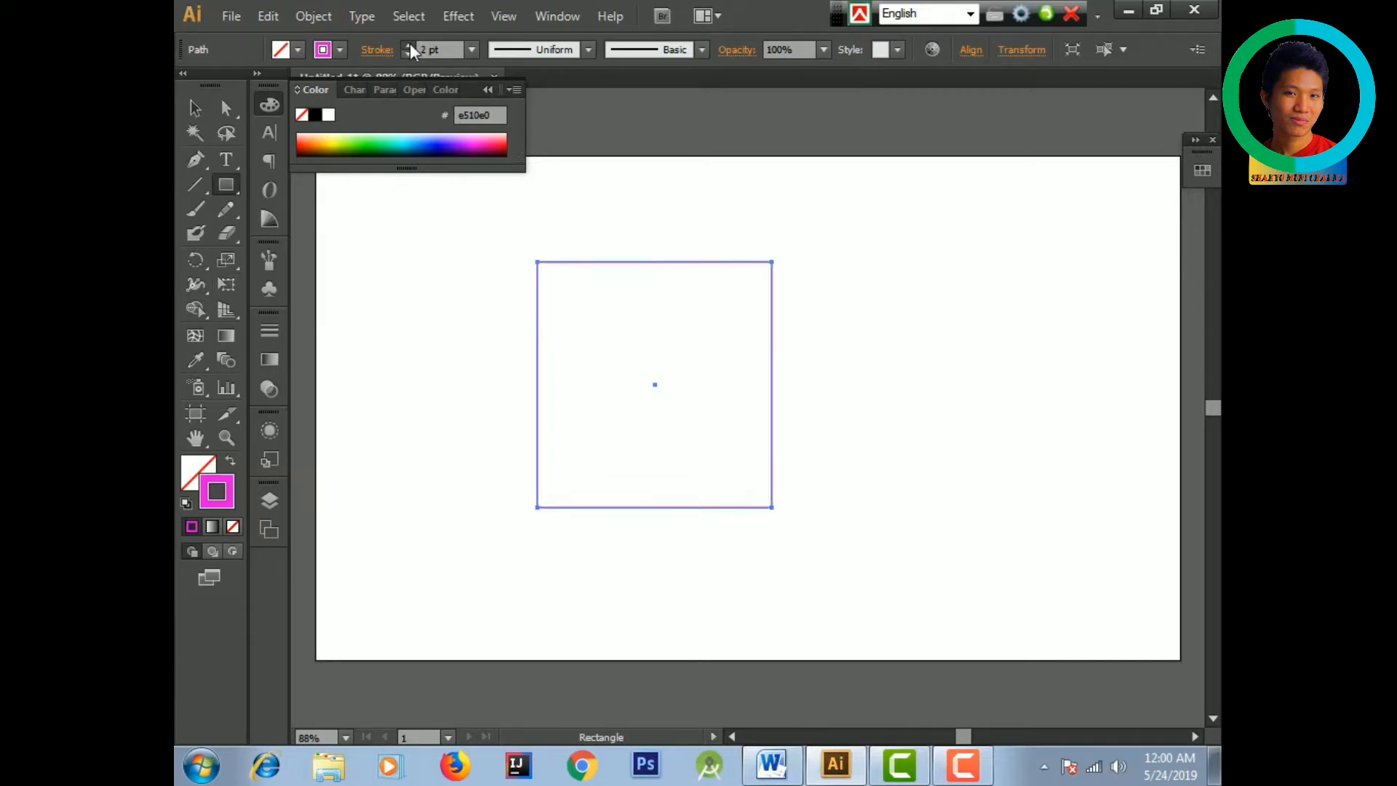
left_click(408, 44)
left_click(409, 44)
left_click(408, 44)
left_click(981, 393)
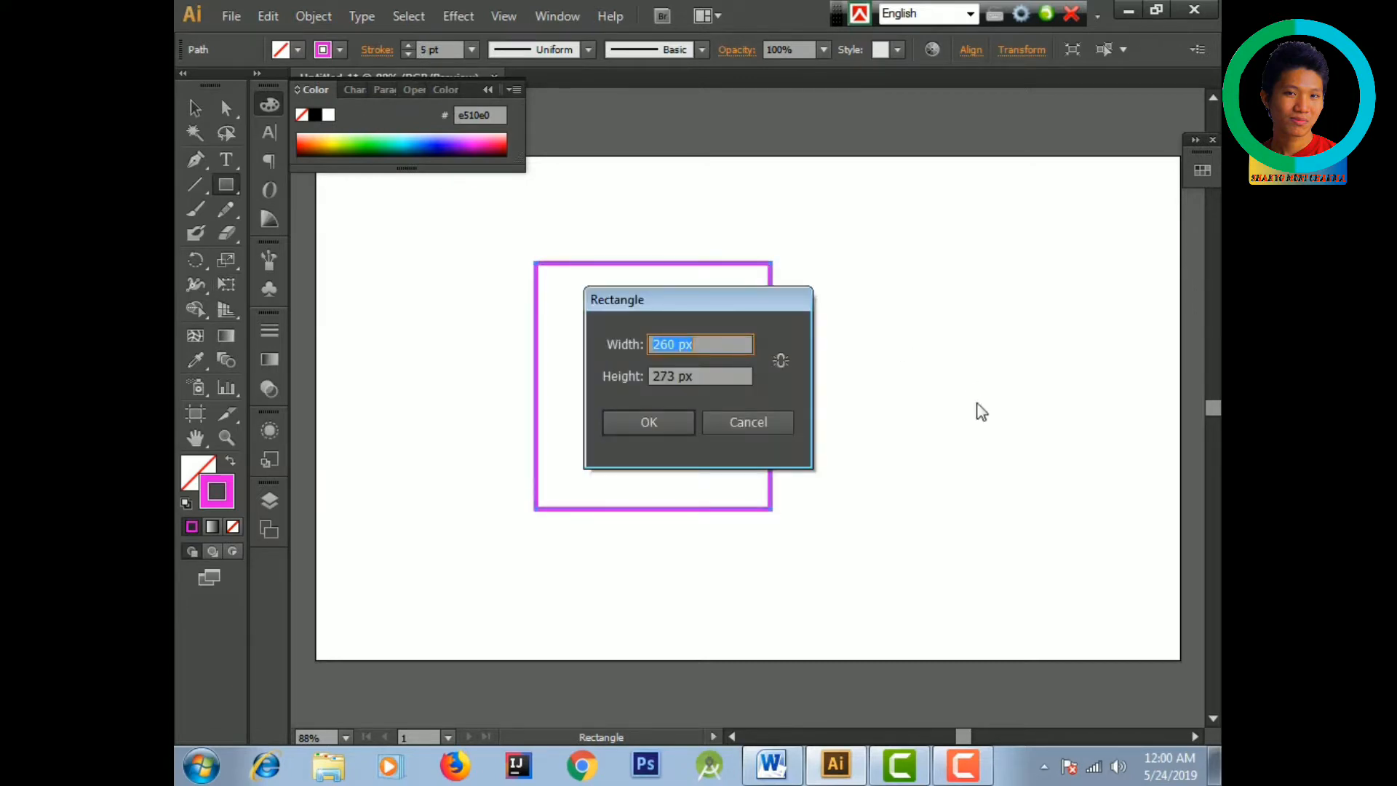
left_click(765, 430)
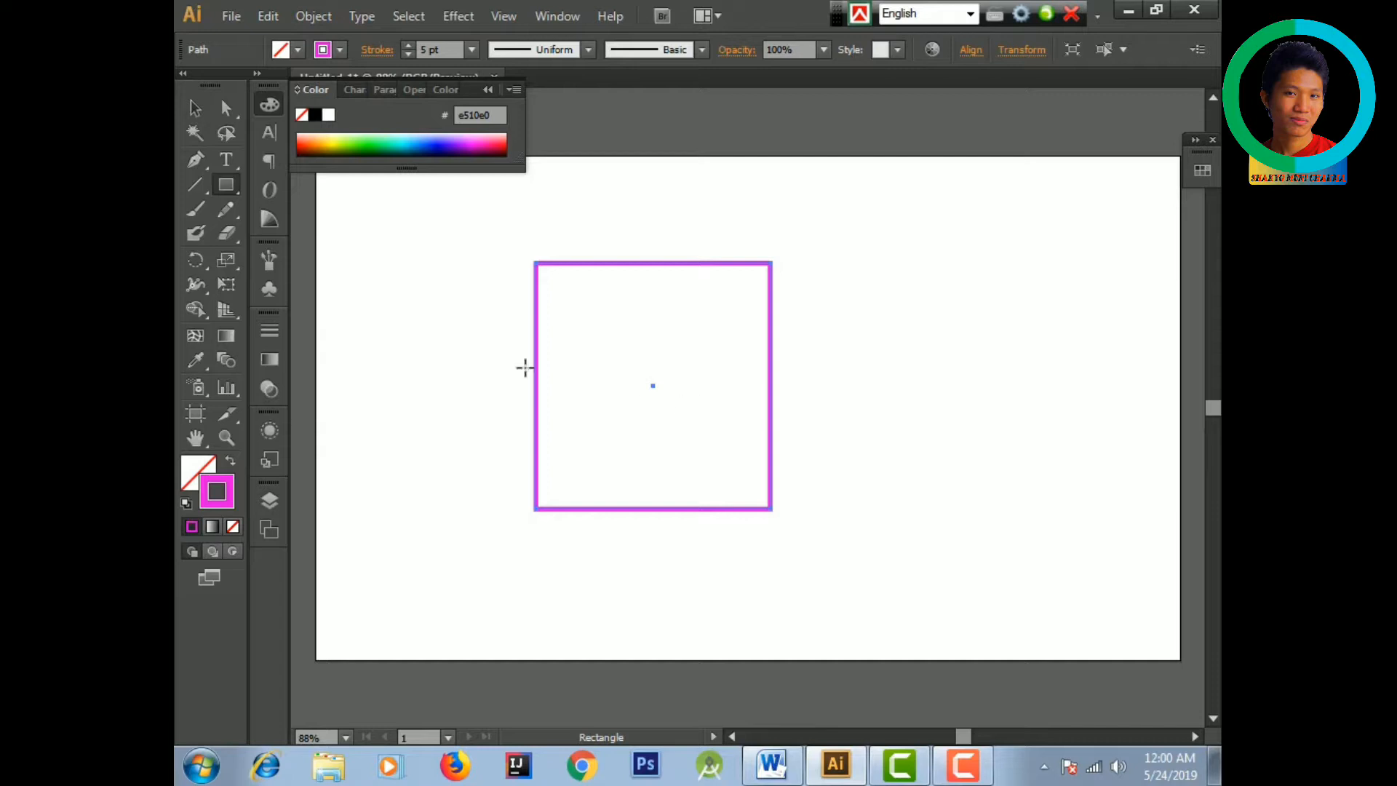
- Add the text "What is your name?" inside the magenta rectangle and stretch it to span most of the rectangle's width
left_click_drag(221, 161, 296, 161)
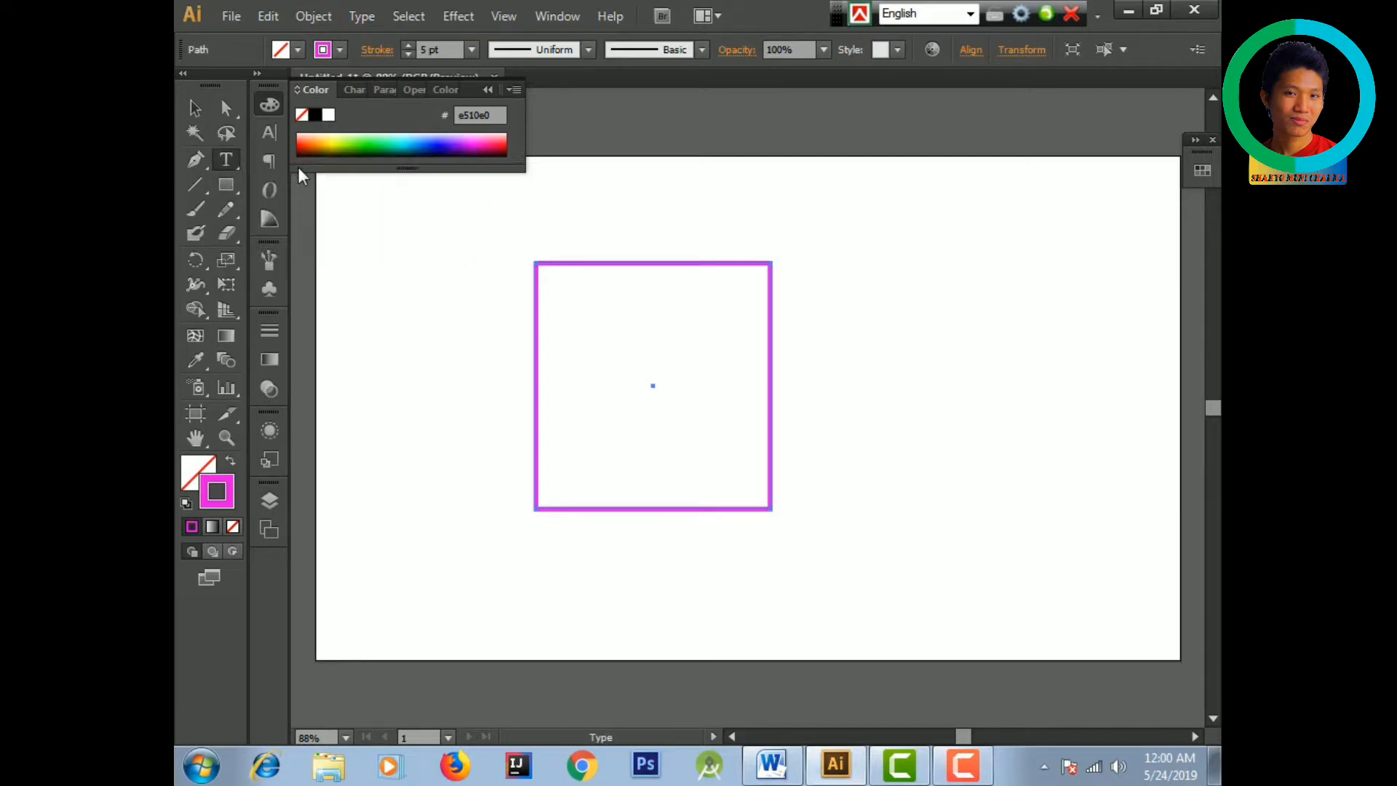
left_click(575, 340)
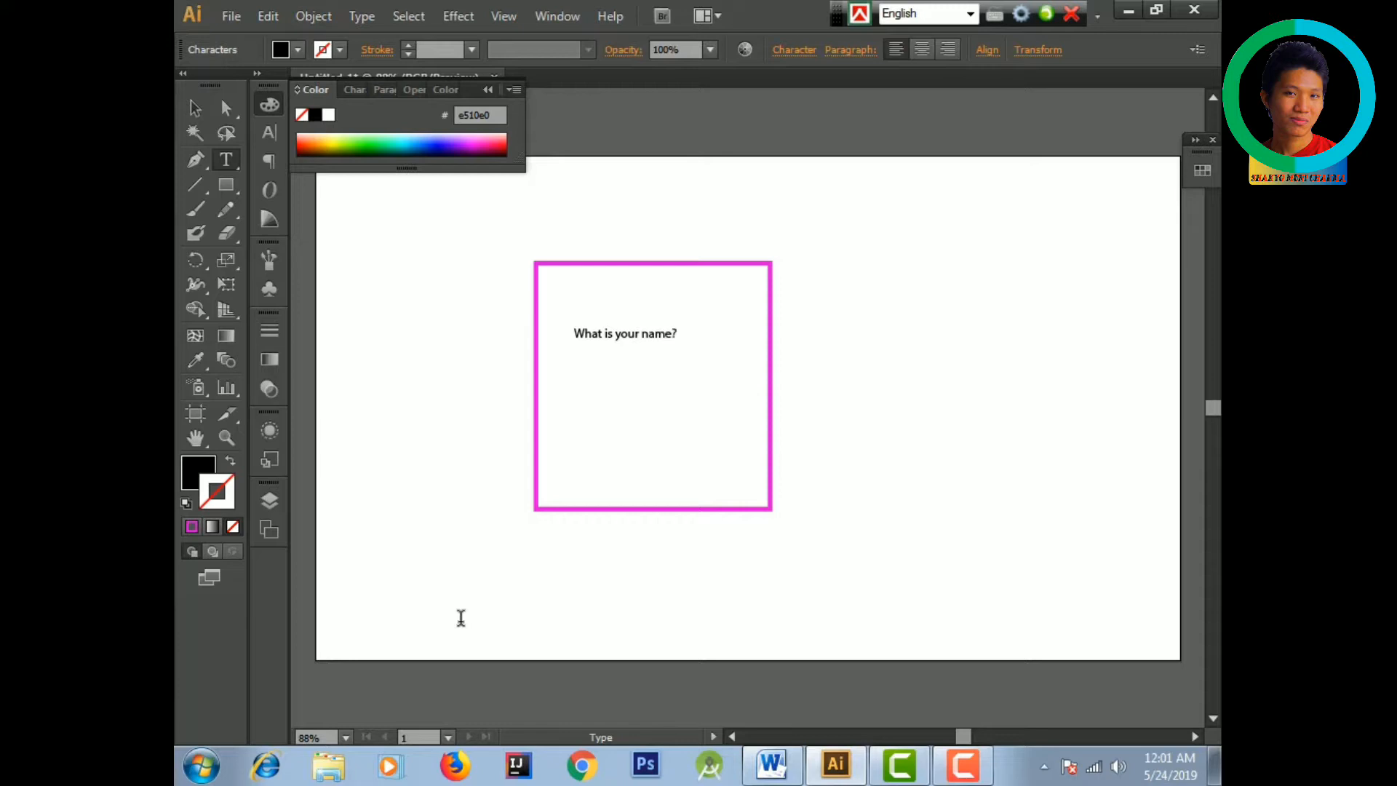
key("ctrl+a")
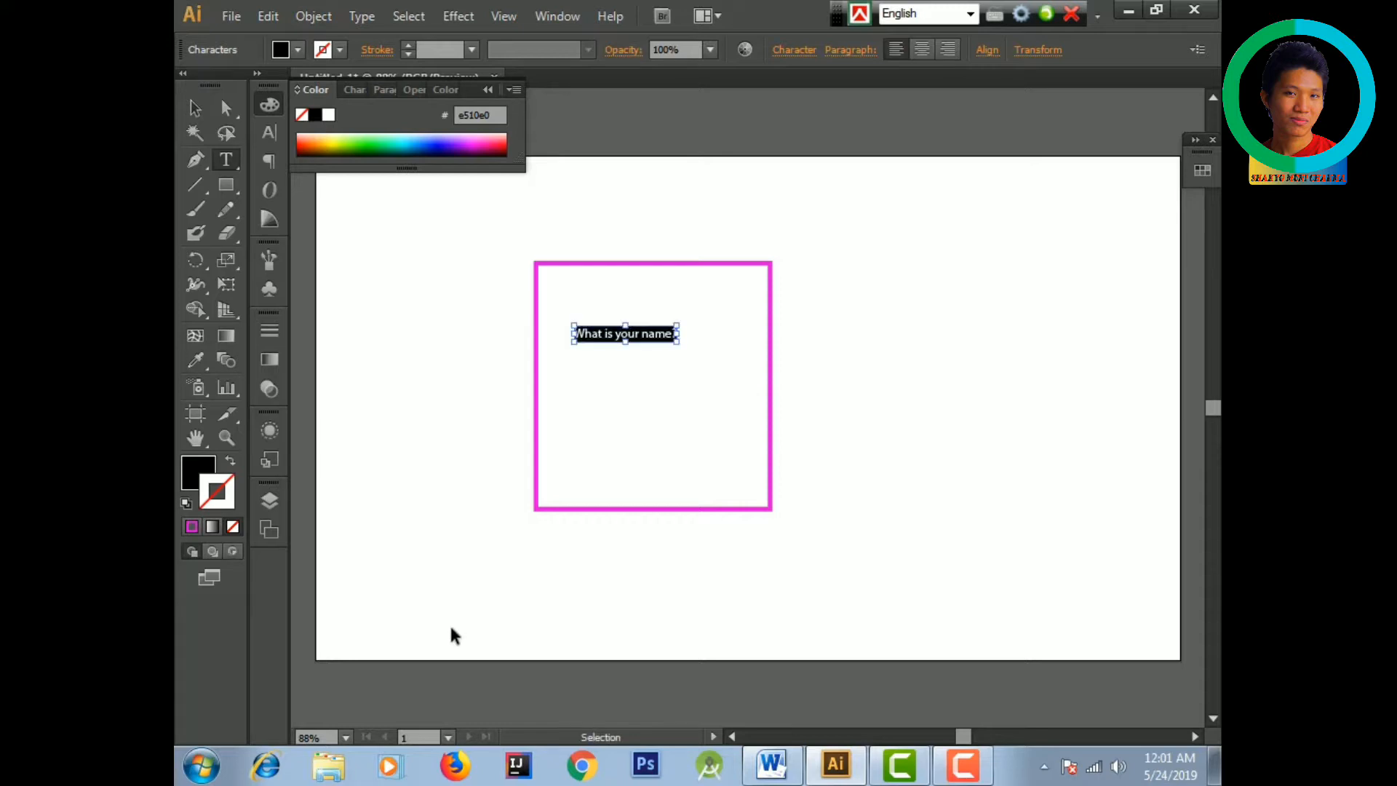
left_click(195, 108)
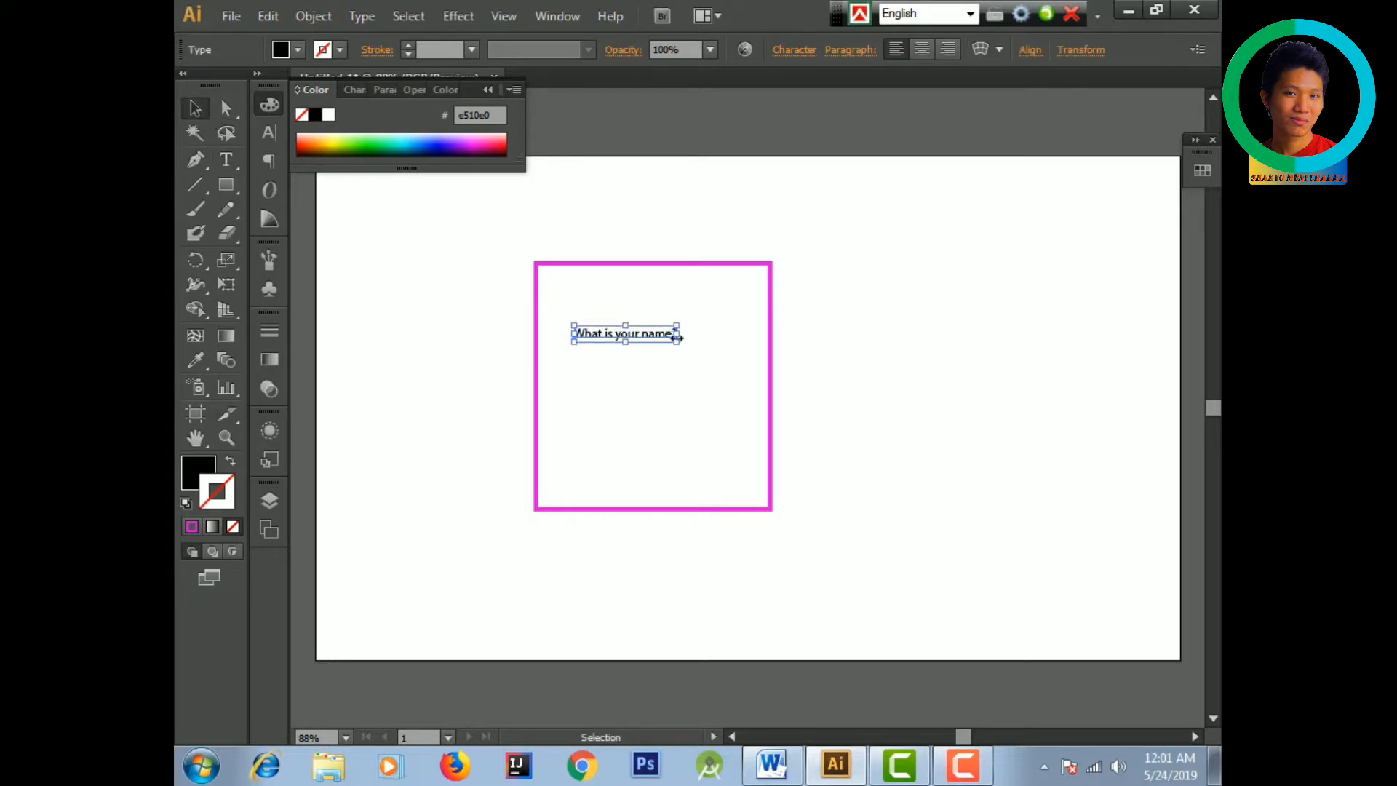
left_click_drag(678, 342, 741, 422)
left_click(850, 459)
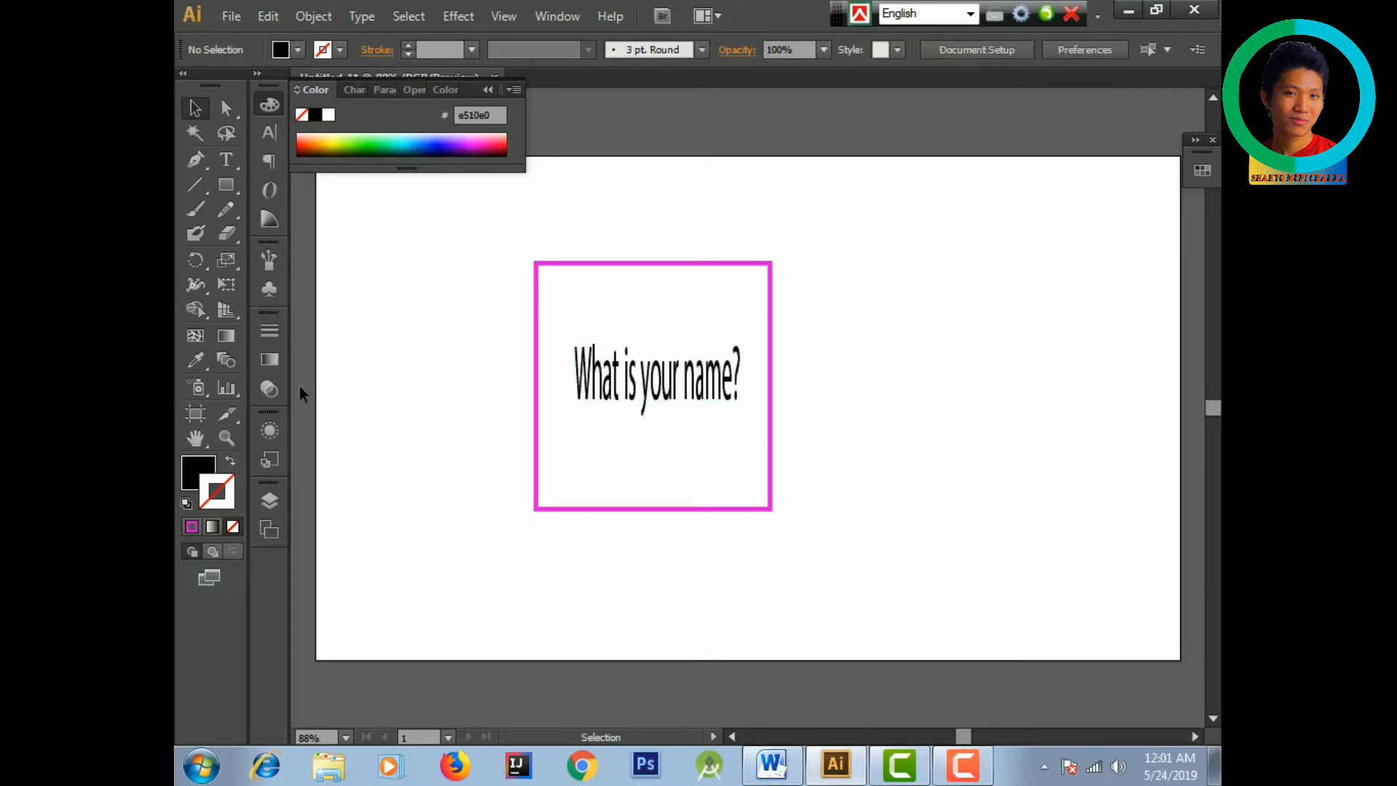
- Apply a magenta stroke, ef11e9, to the whole sentence "What is your name?" with the Type tool
left_click(226, 159)
left_click(585, 371)
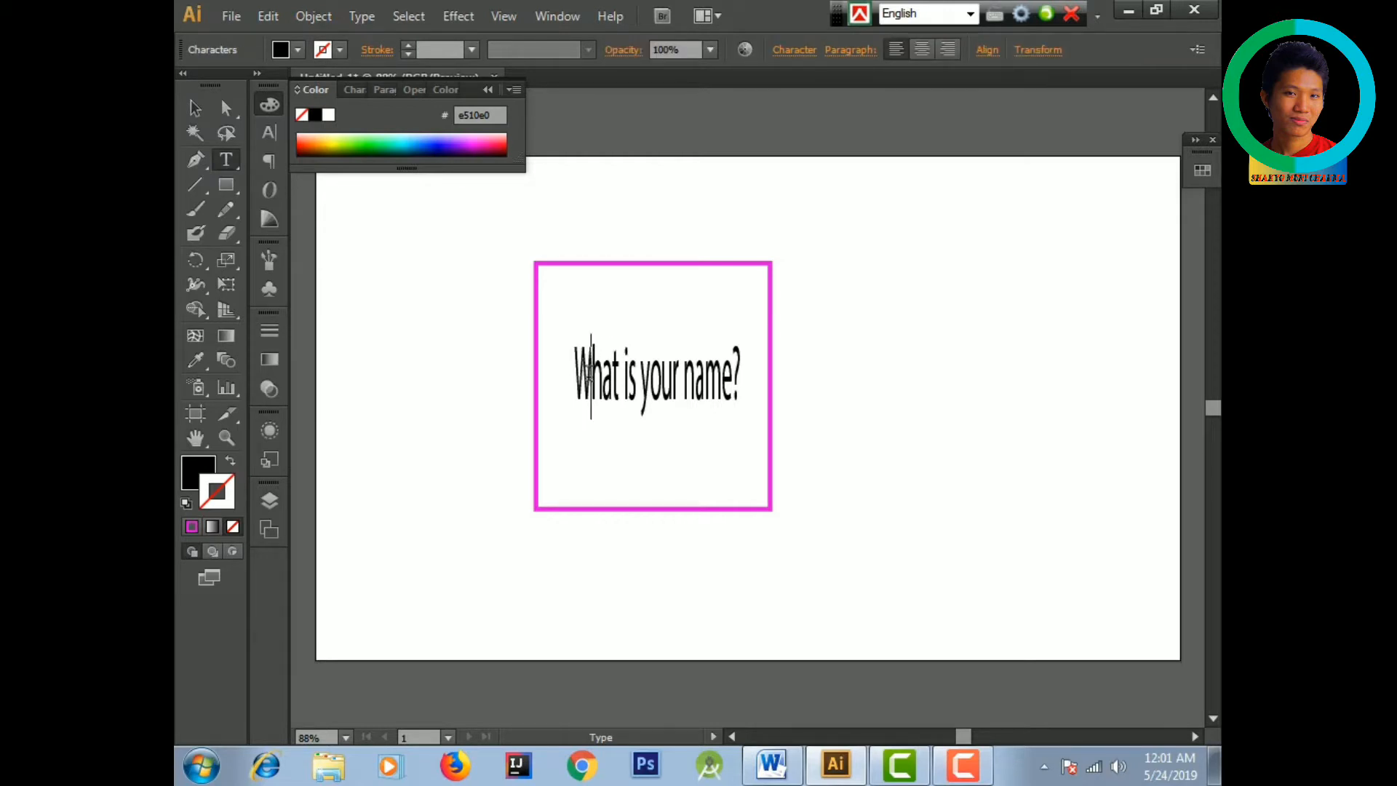
left_click_drag(577, 378, 744, 403)
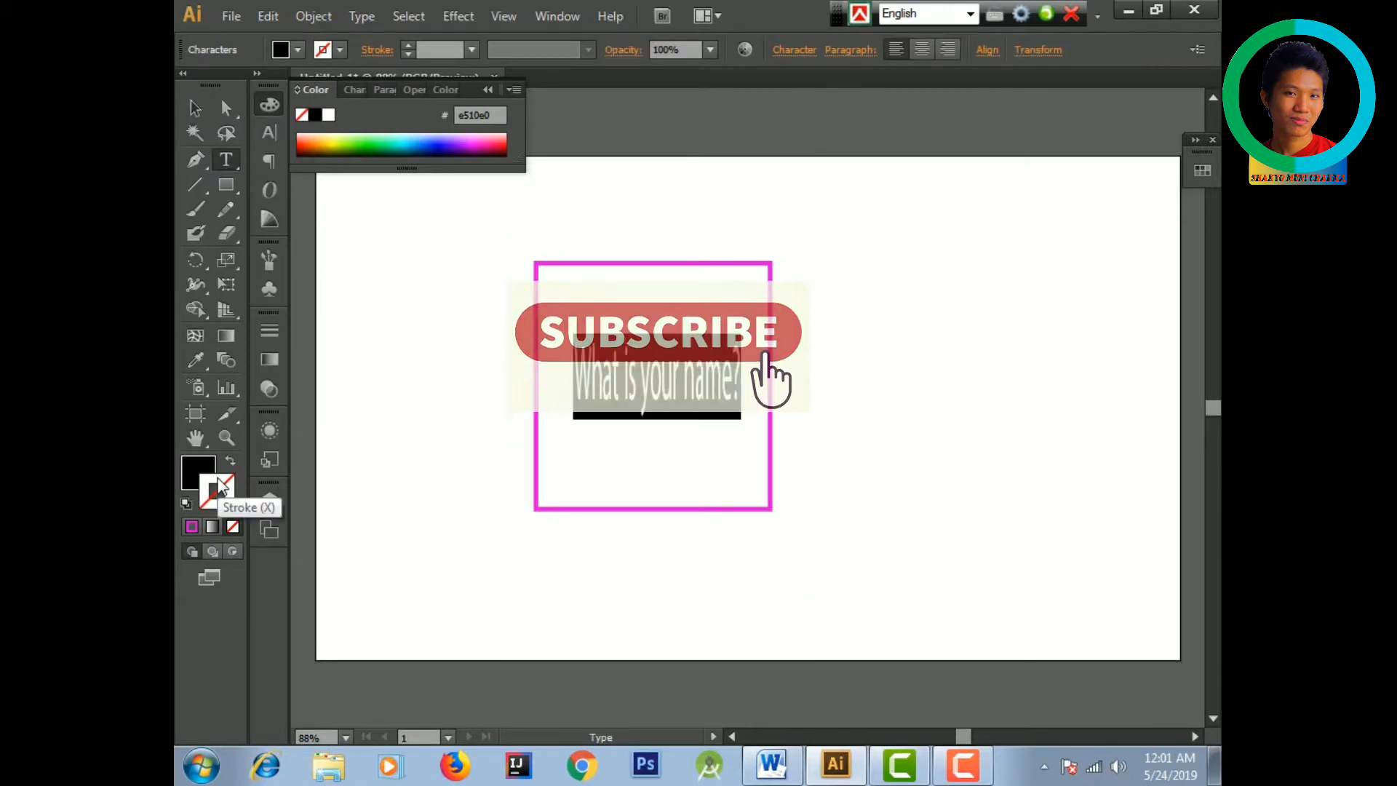
double_click(219, 490)
left_click(668, 272)
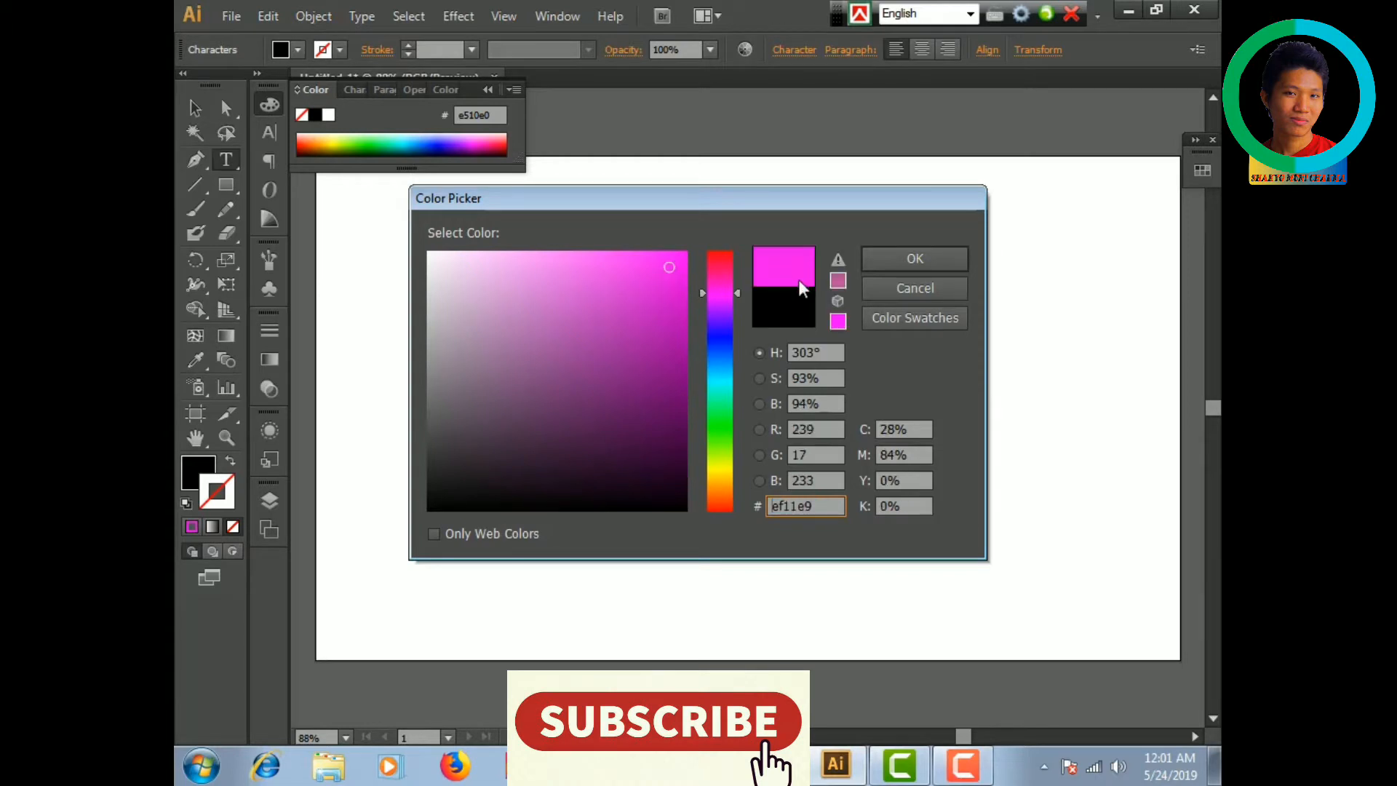
left_click(908, 262)
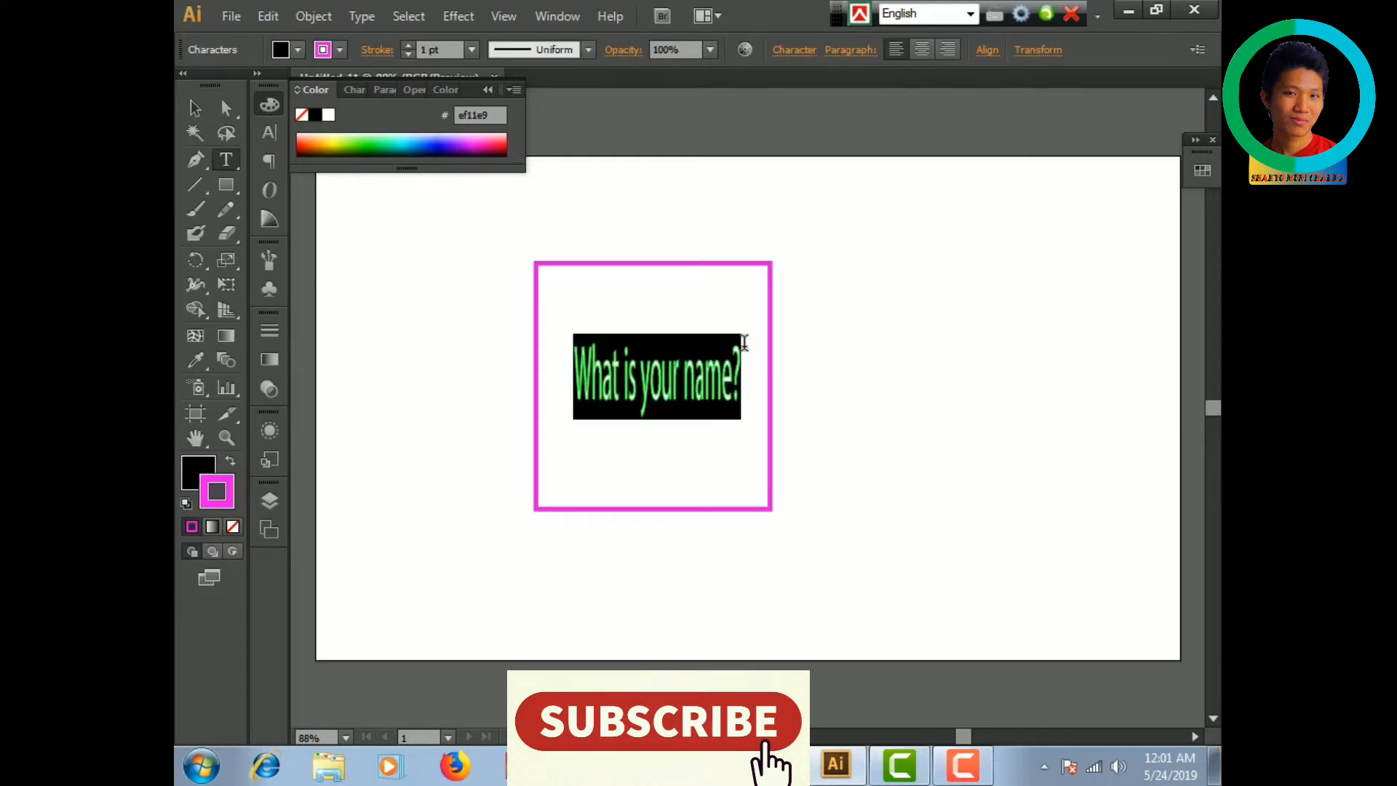
left_click(187, 465)
key("Escape")
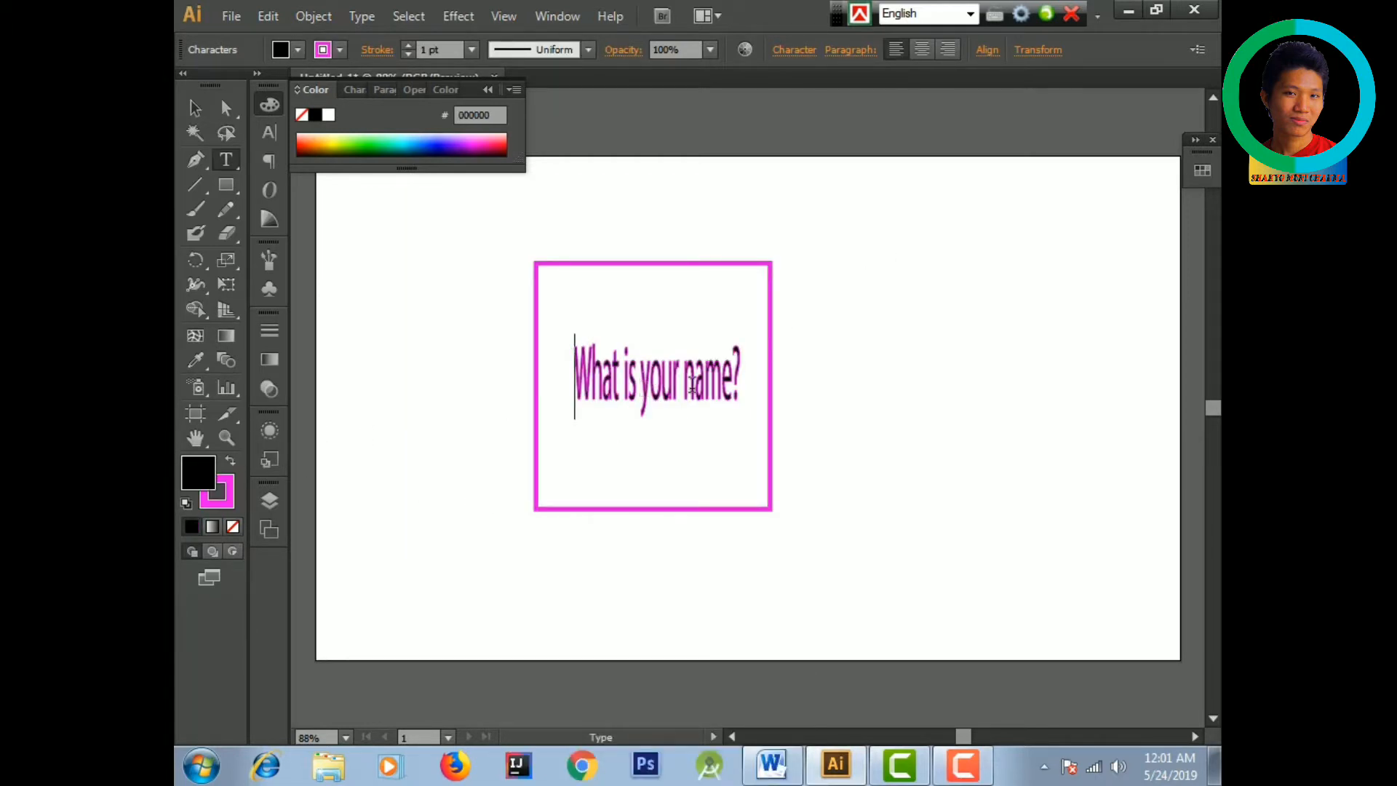
- Remove the fill from the whole sentence, leaving only its magenta outline
left_click(237, 523)
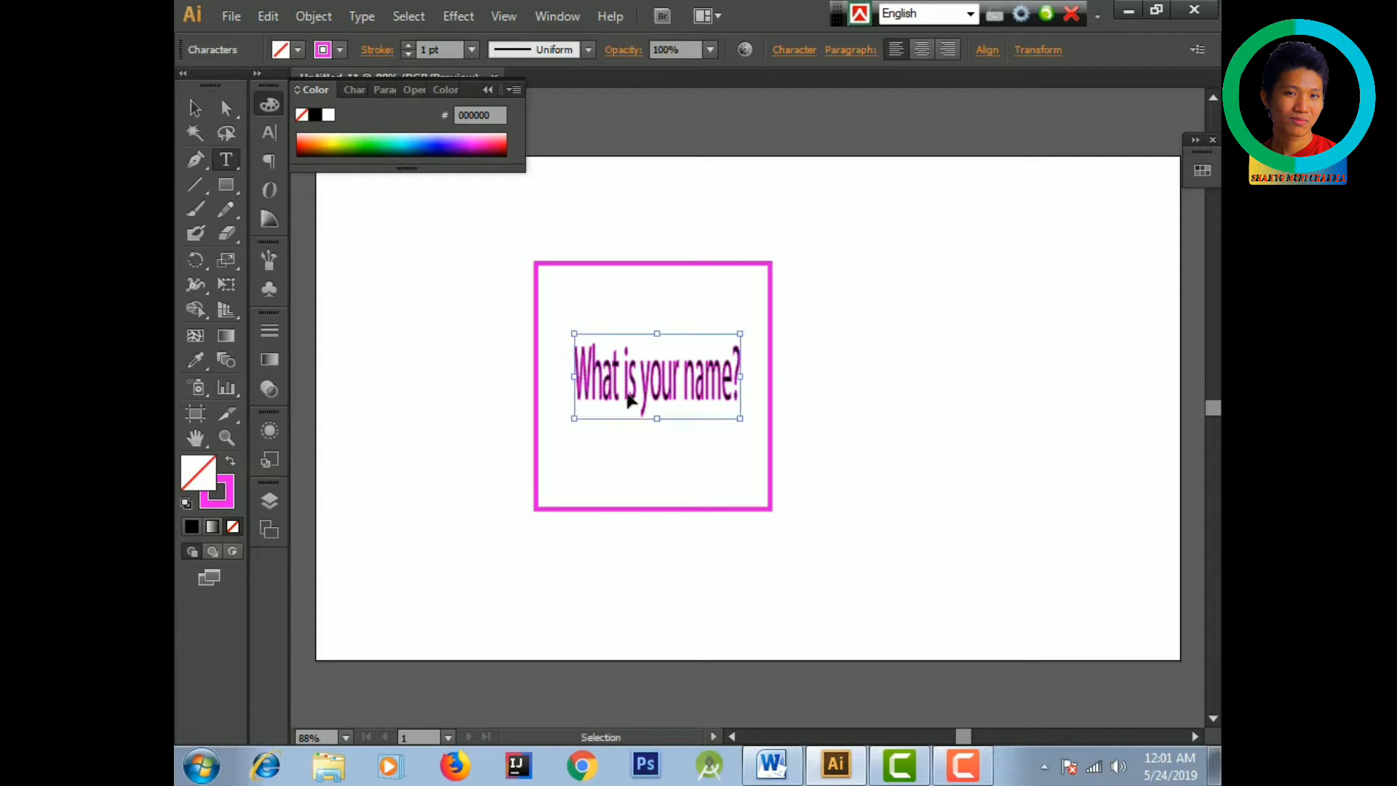
key("ctrl+a")
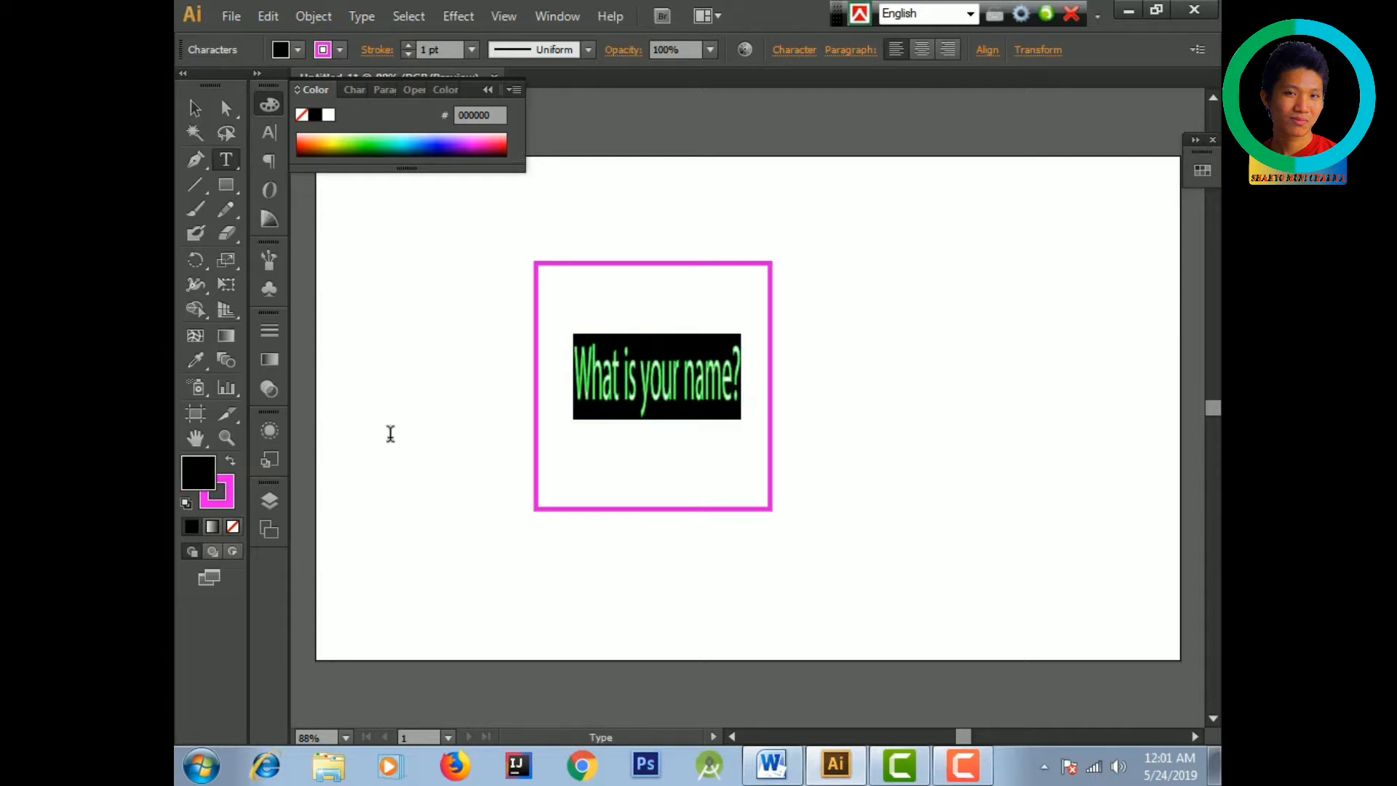
left_click(233, 526)
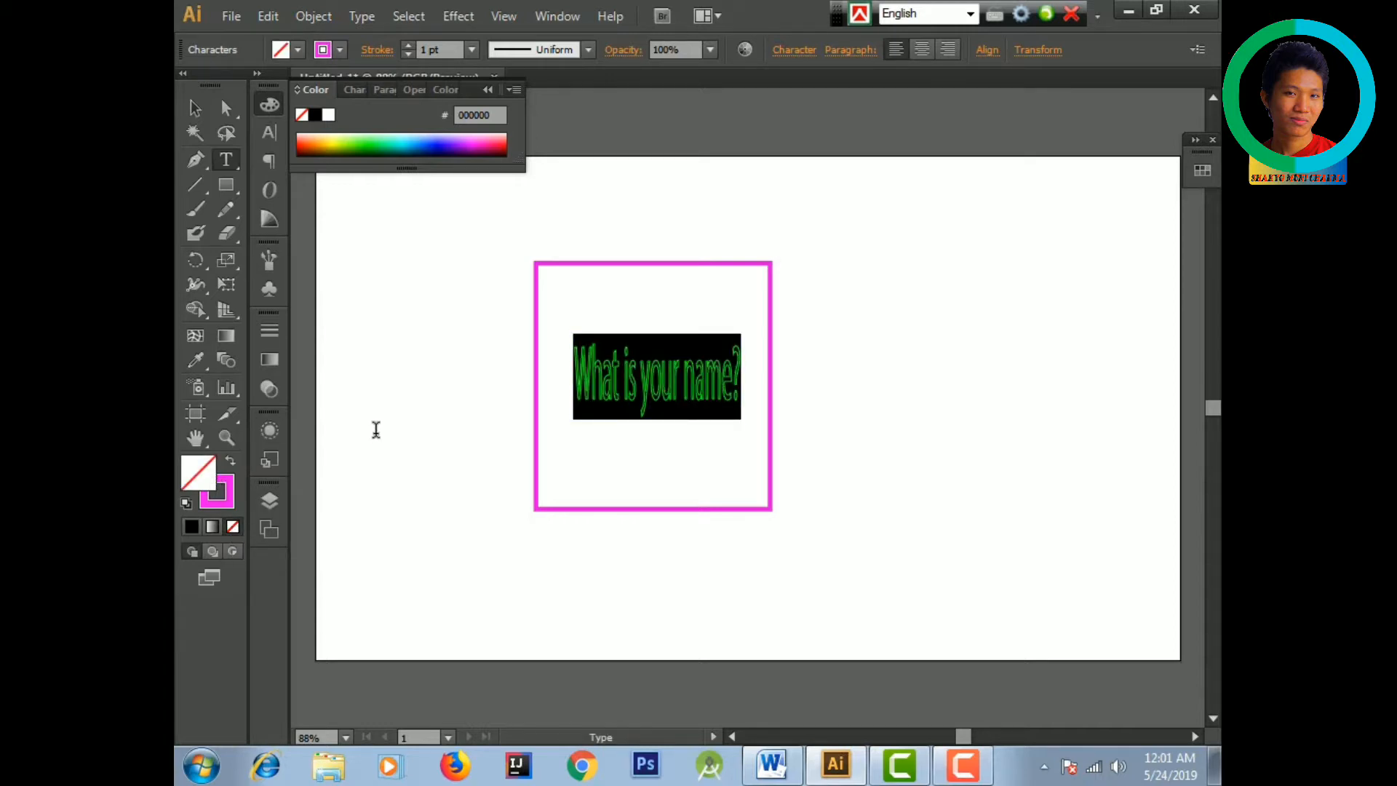
key("Left")
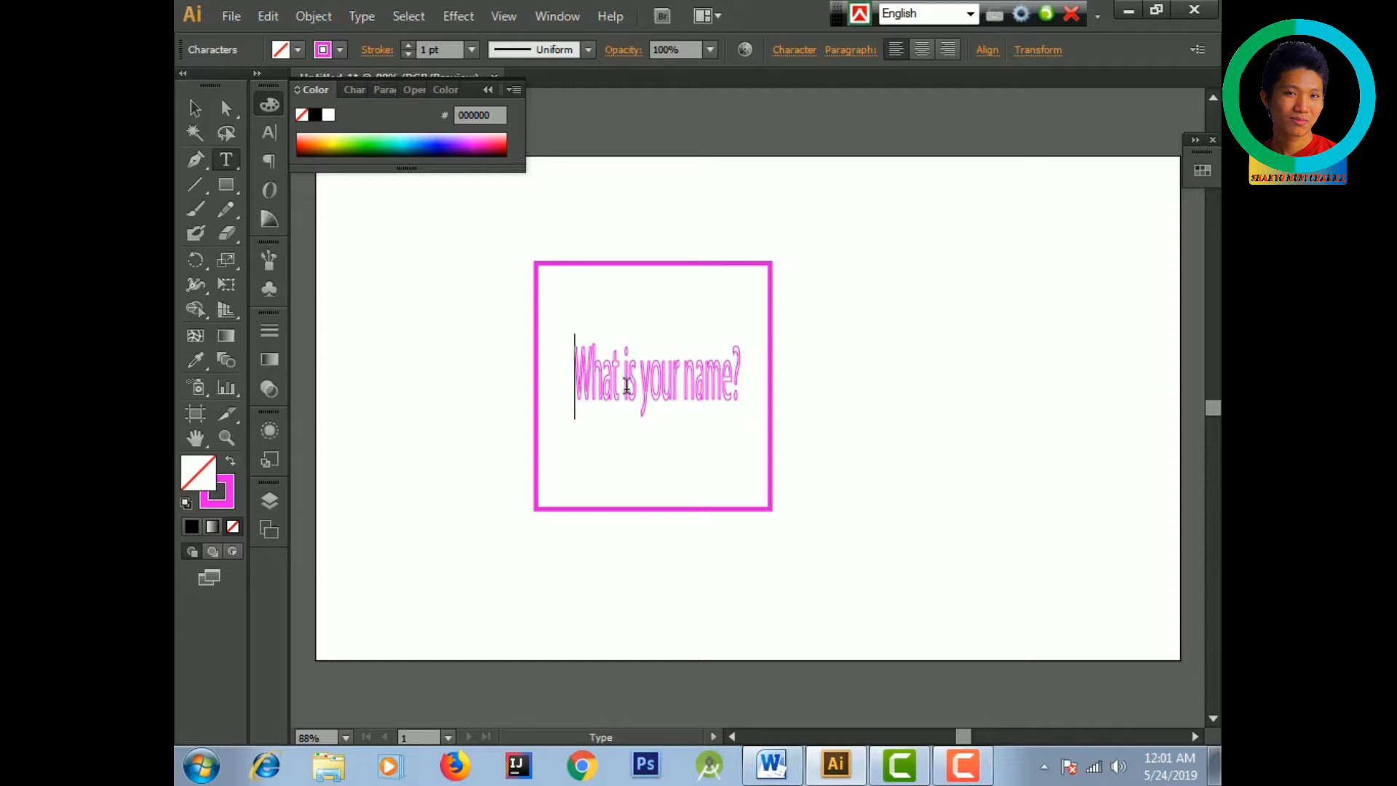
- Change the stroke color of the whole sentence to green, 7ff70b
key("ctrl+a")
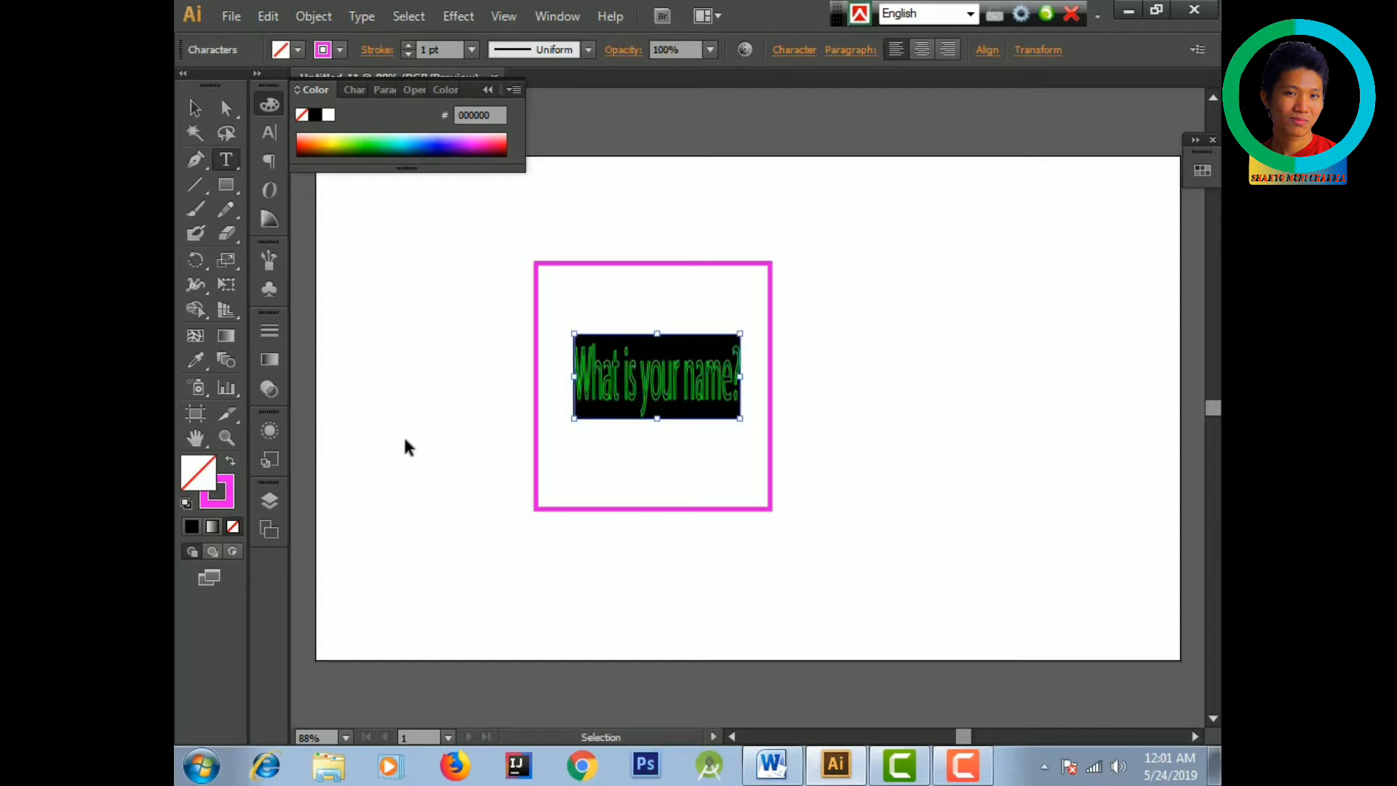
left_click(231, 486)
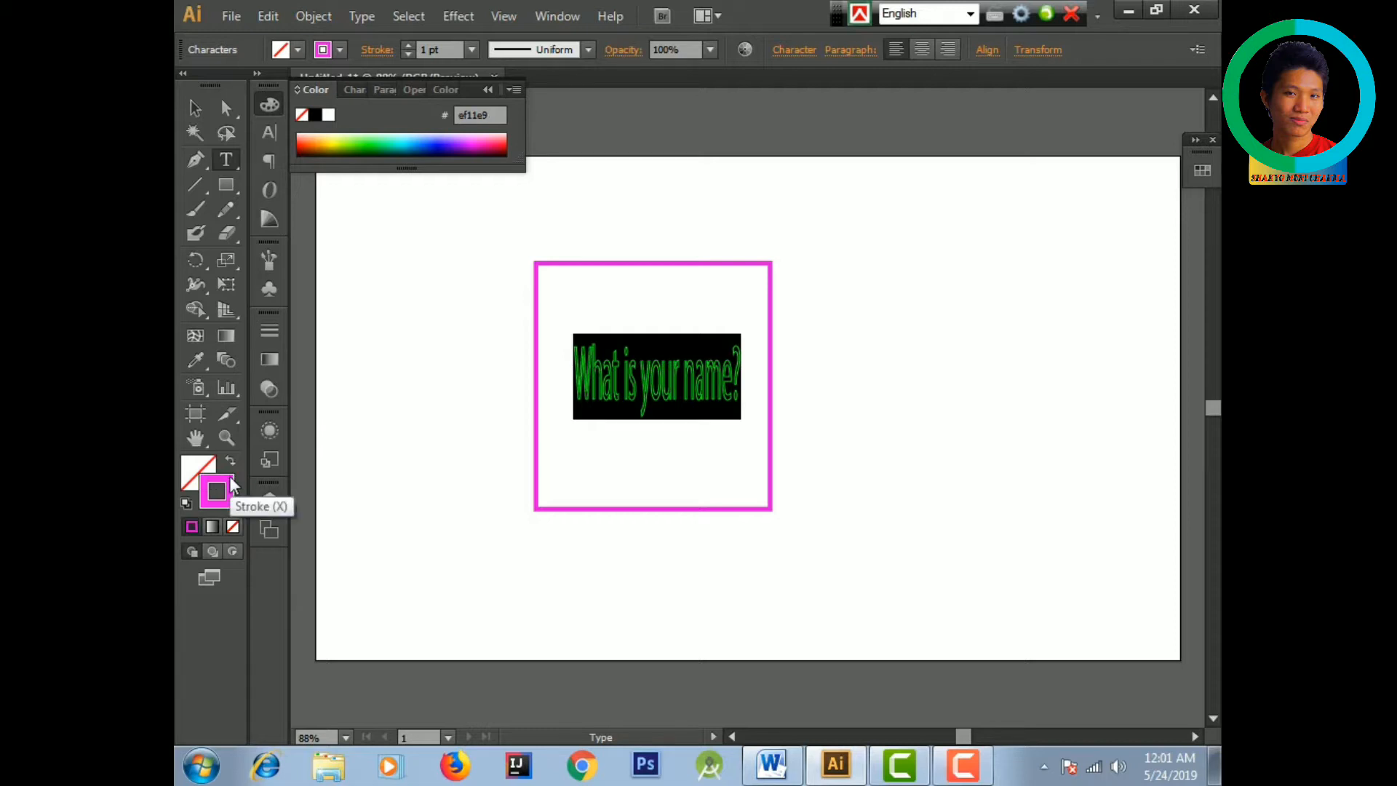
double_click(221, 487)
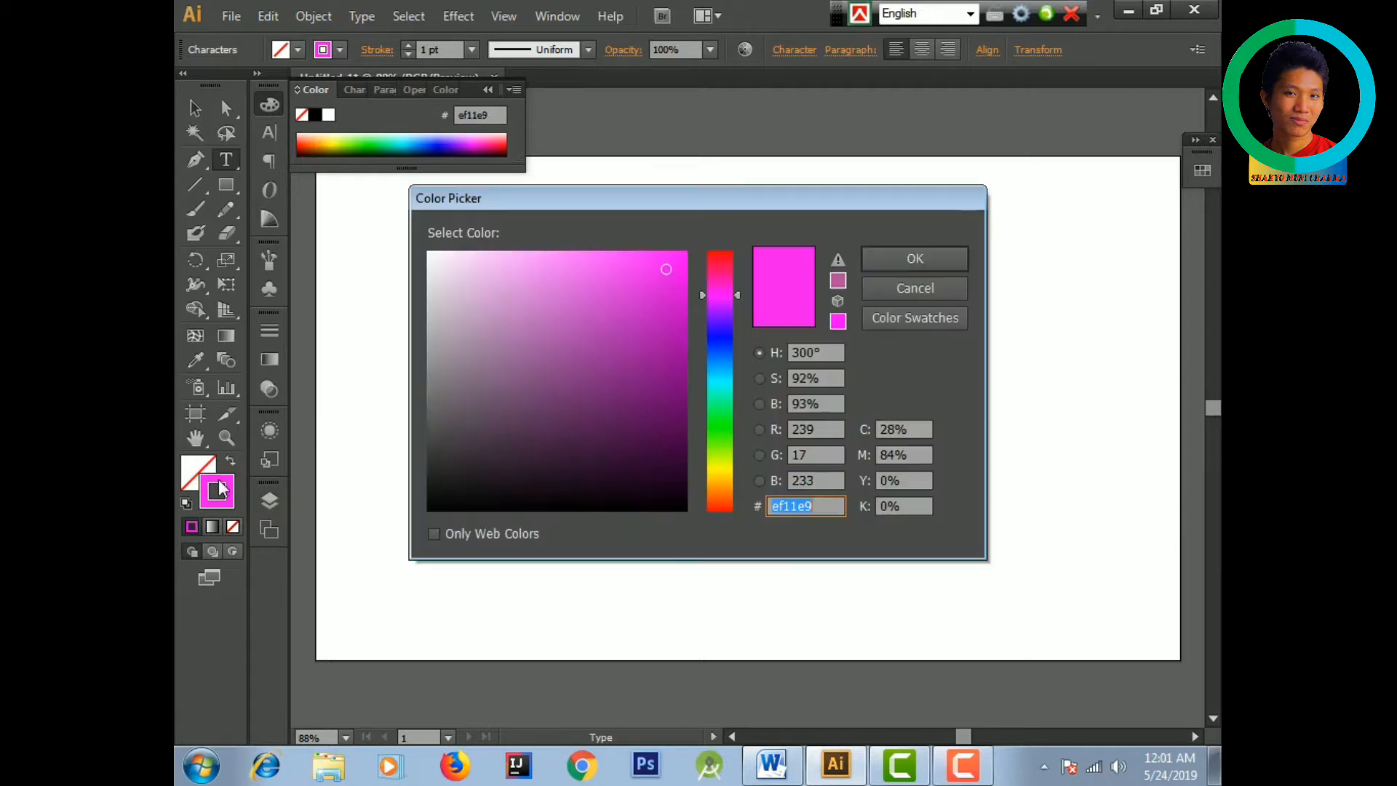
left_click(720, 446)
left_click(678, 259)
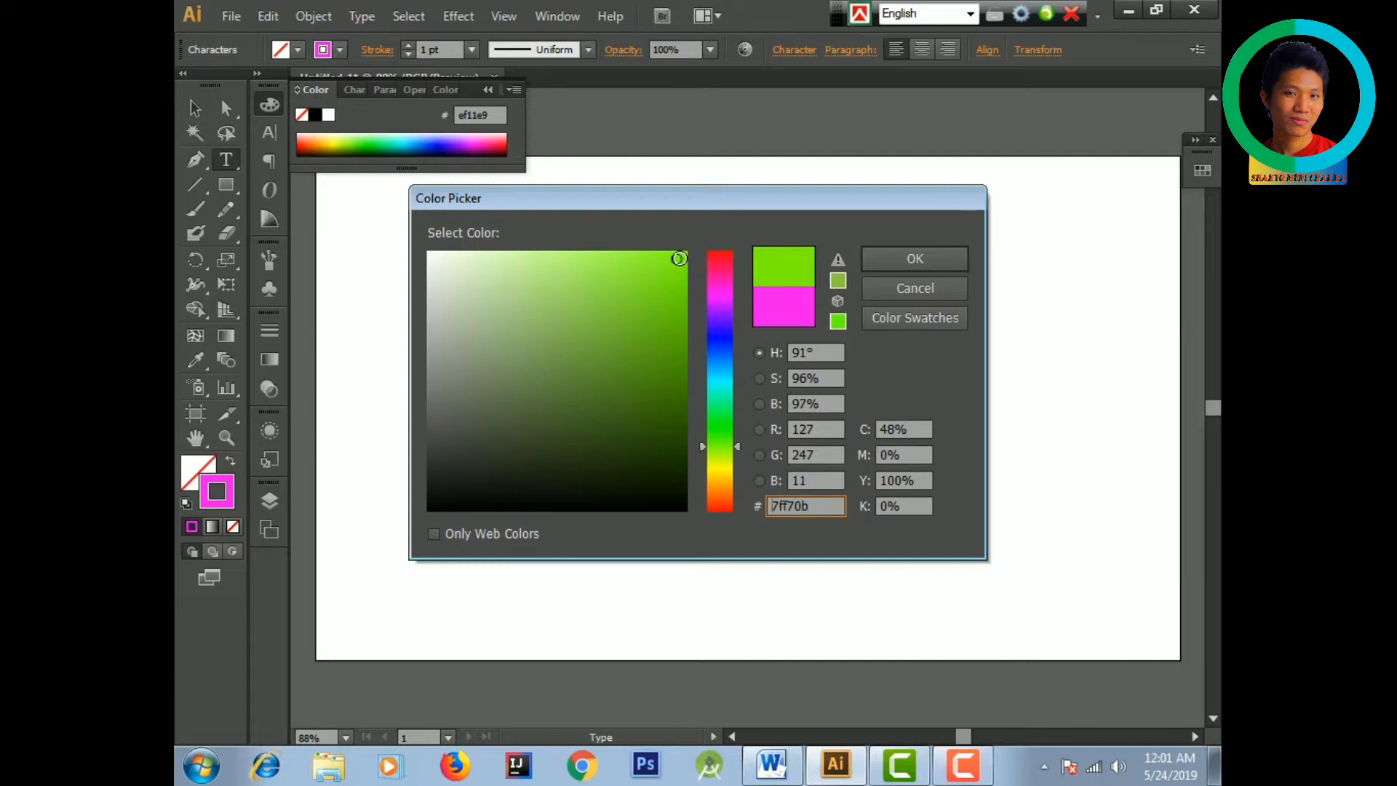
left_click(915, 260)
key("Right")
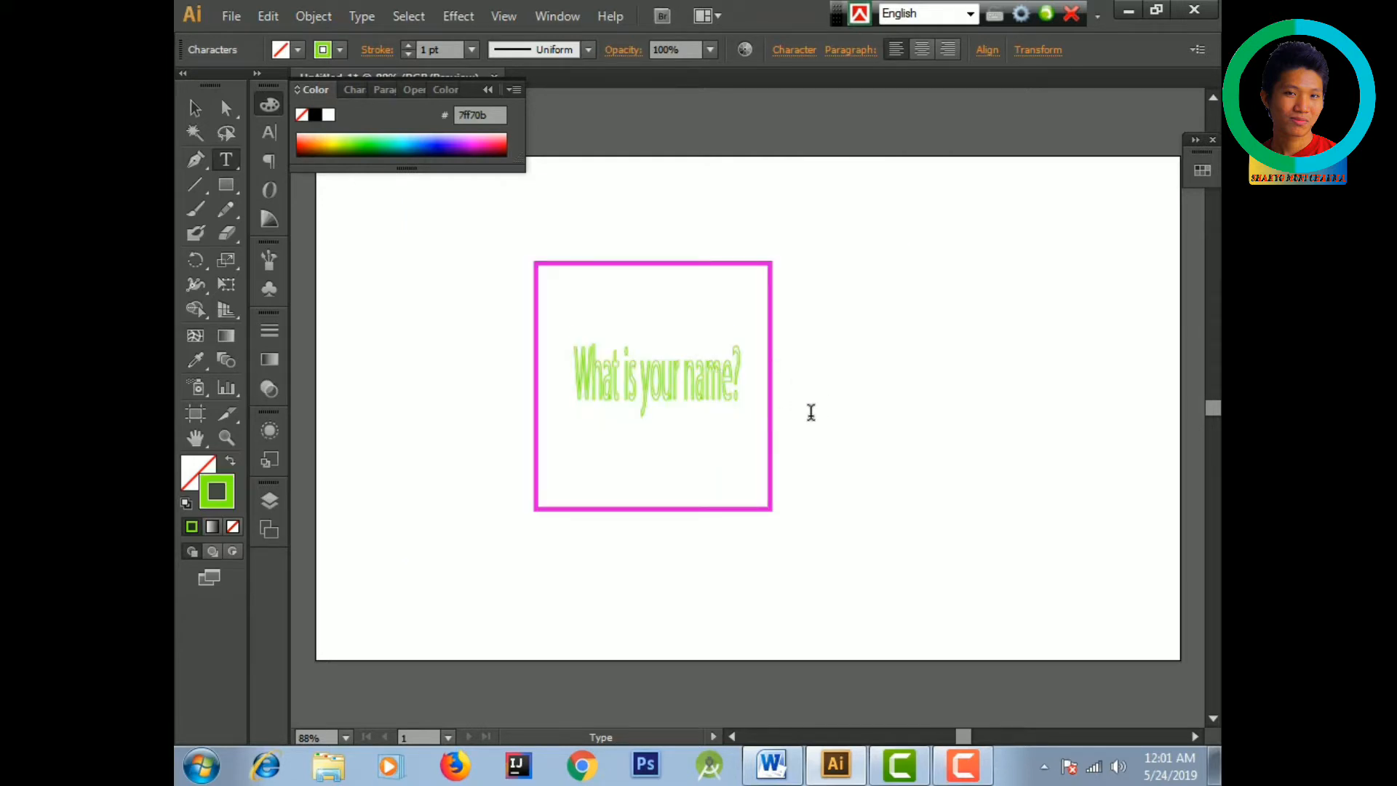
- Change the stroke color of the whole sentence "What is your name?" to blue, 0db1f9
key("ctrl+a")
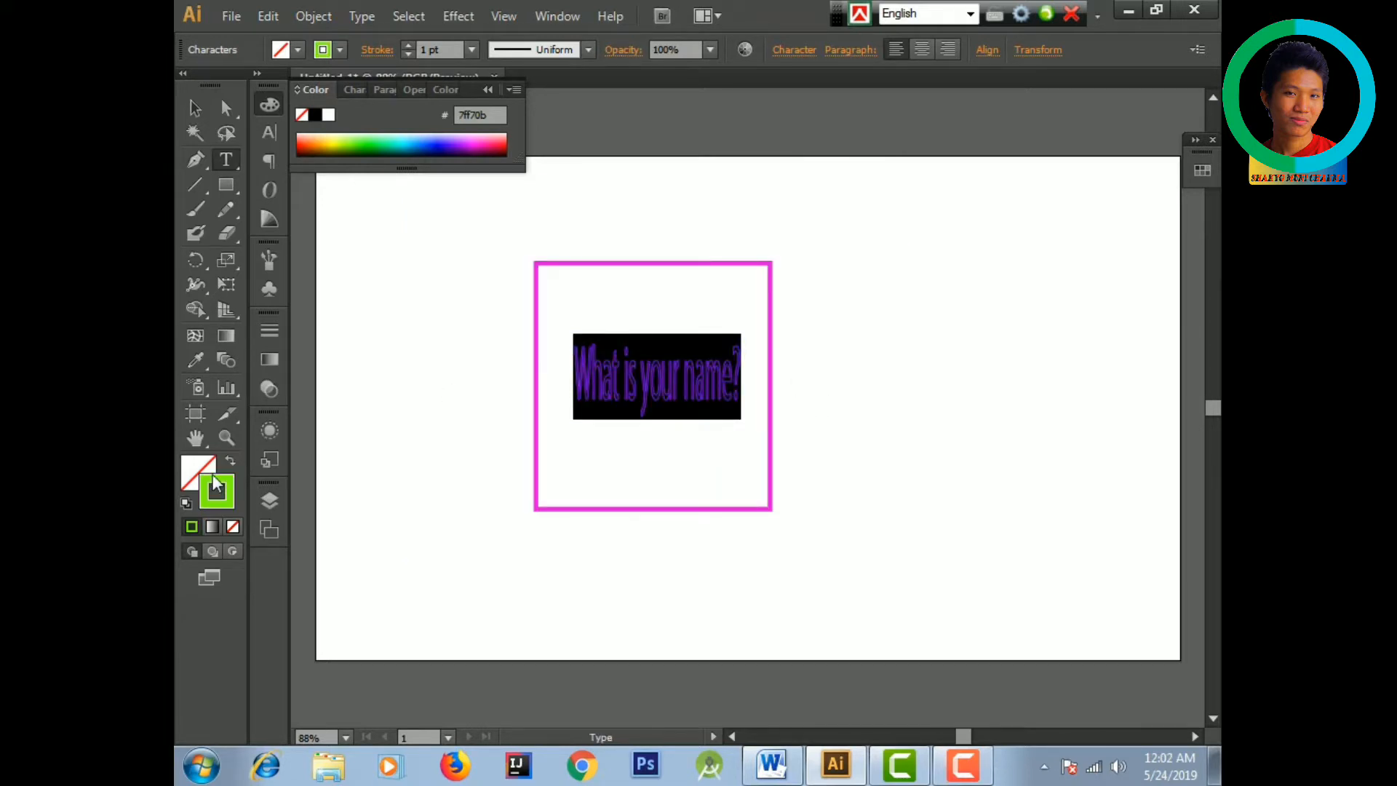
double_click(212, 475)
left_click(722, 498)
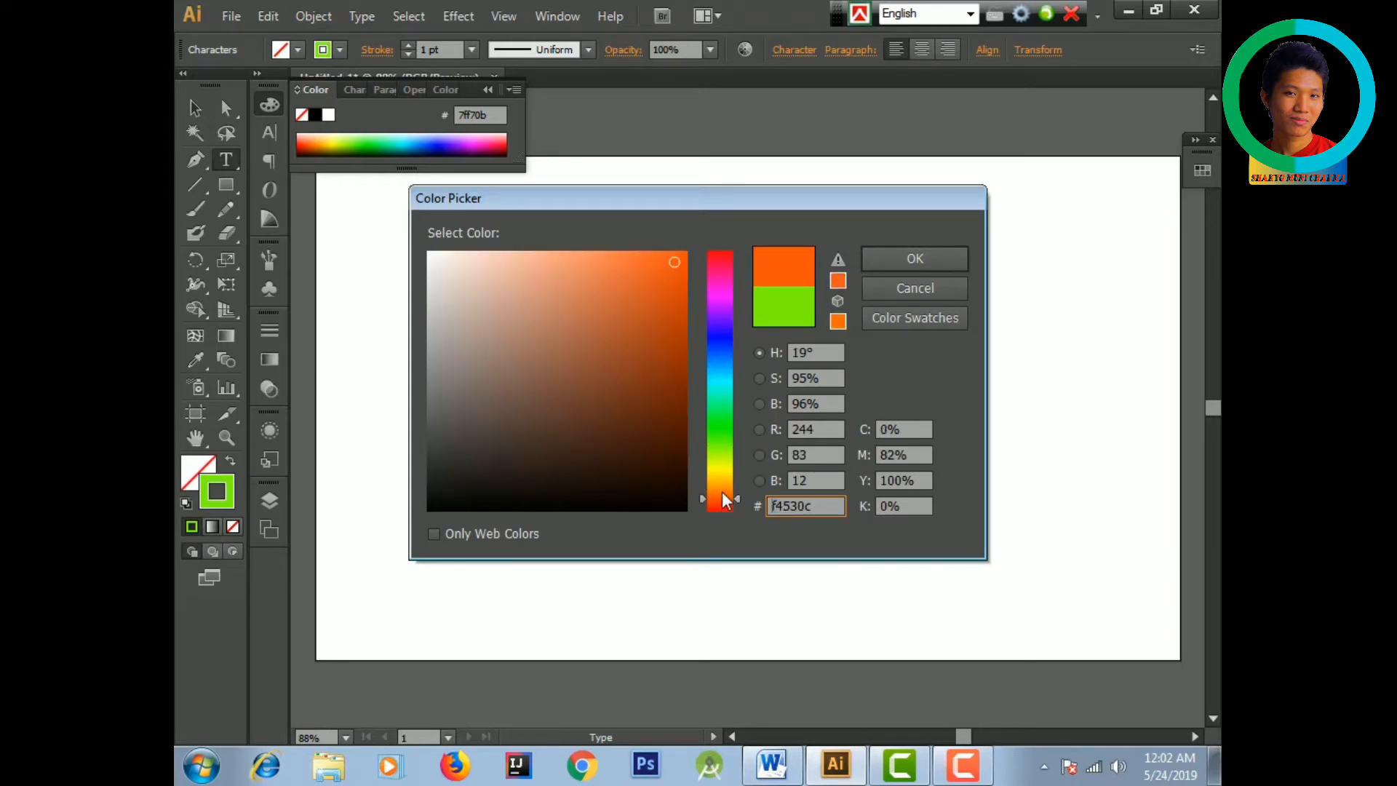
left_click(727, 260)
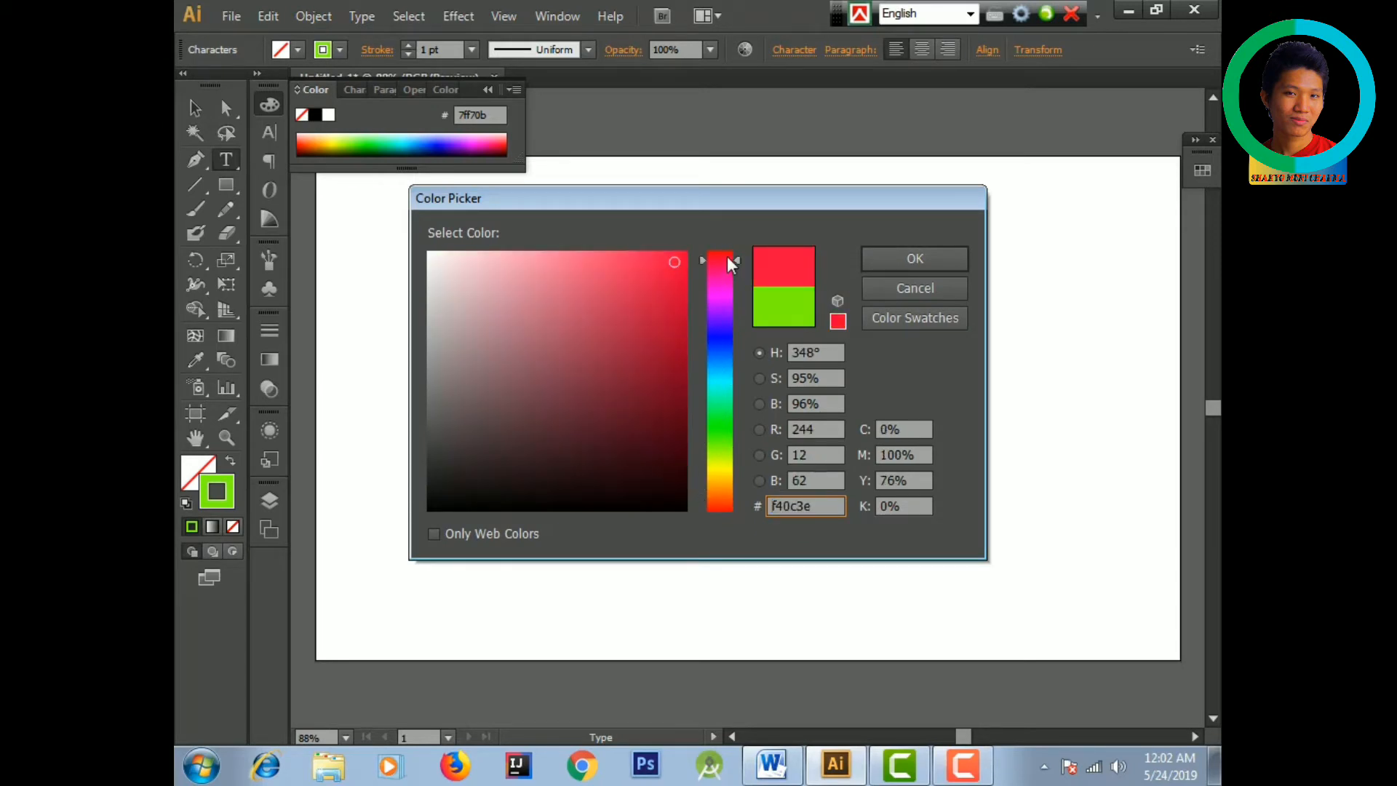
left_click(718, 384)
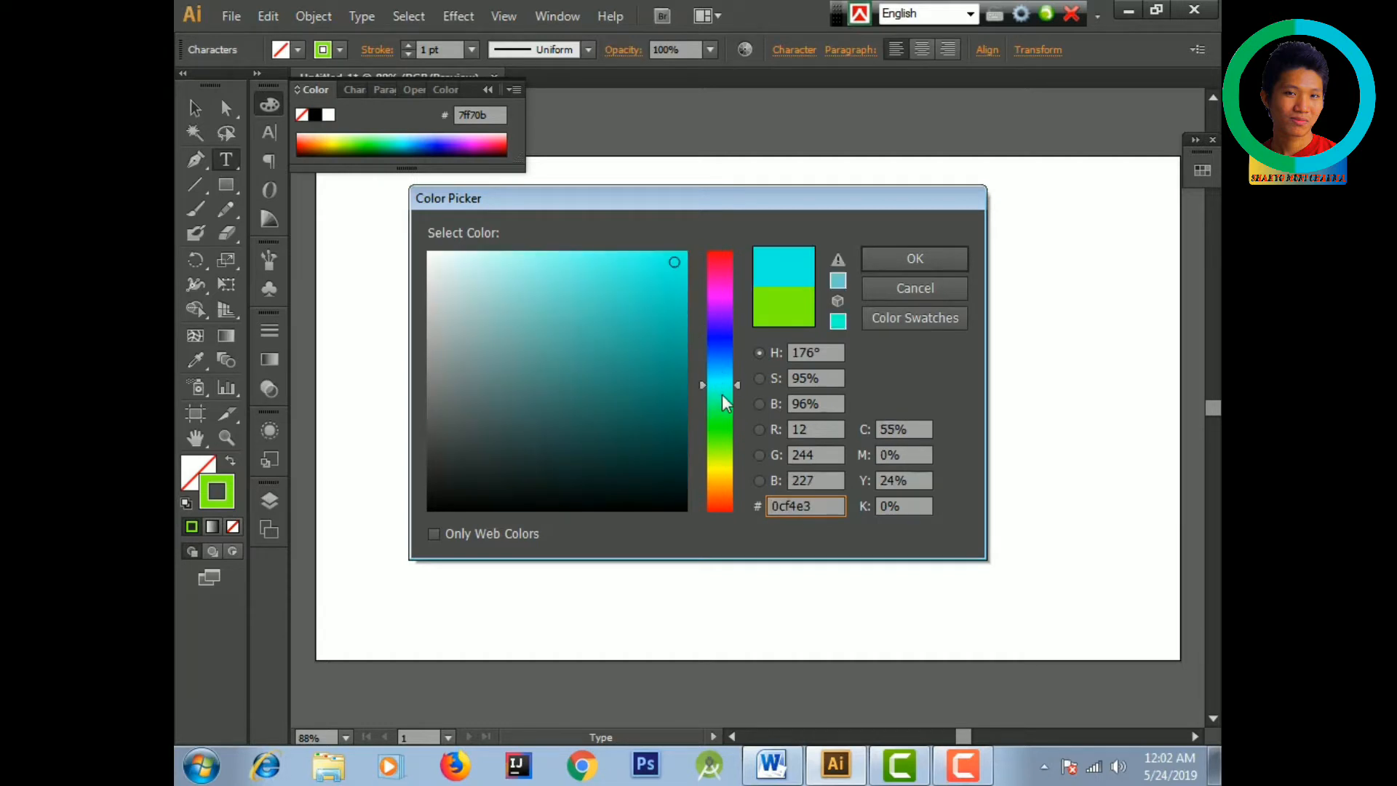
left_click(724, 368)
left_click(677, 256)
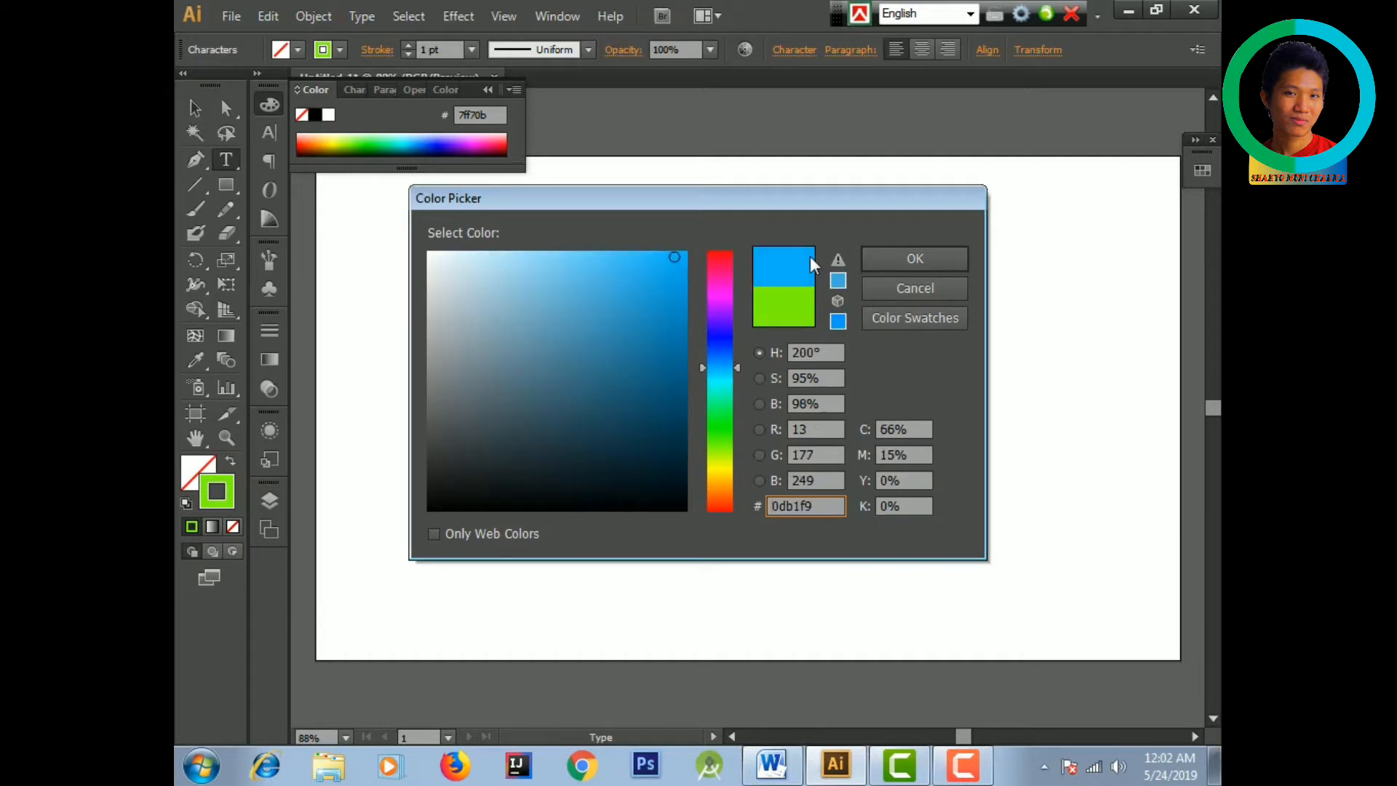
left_click(915, 258)
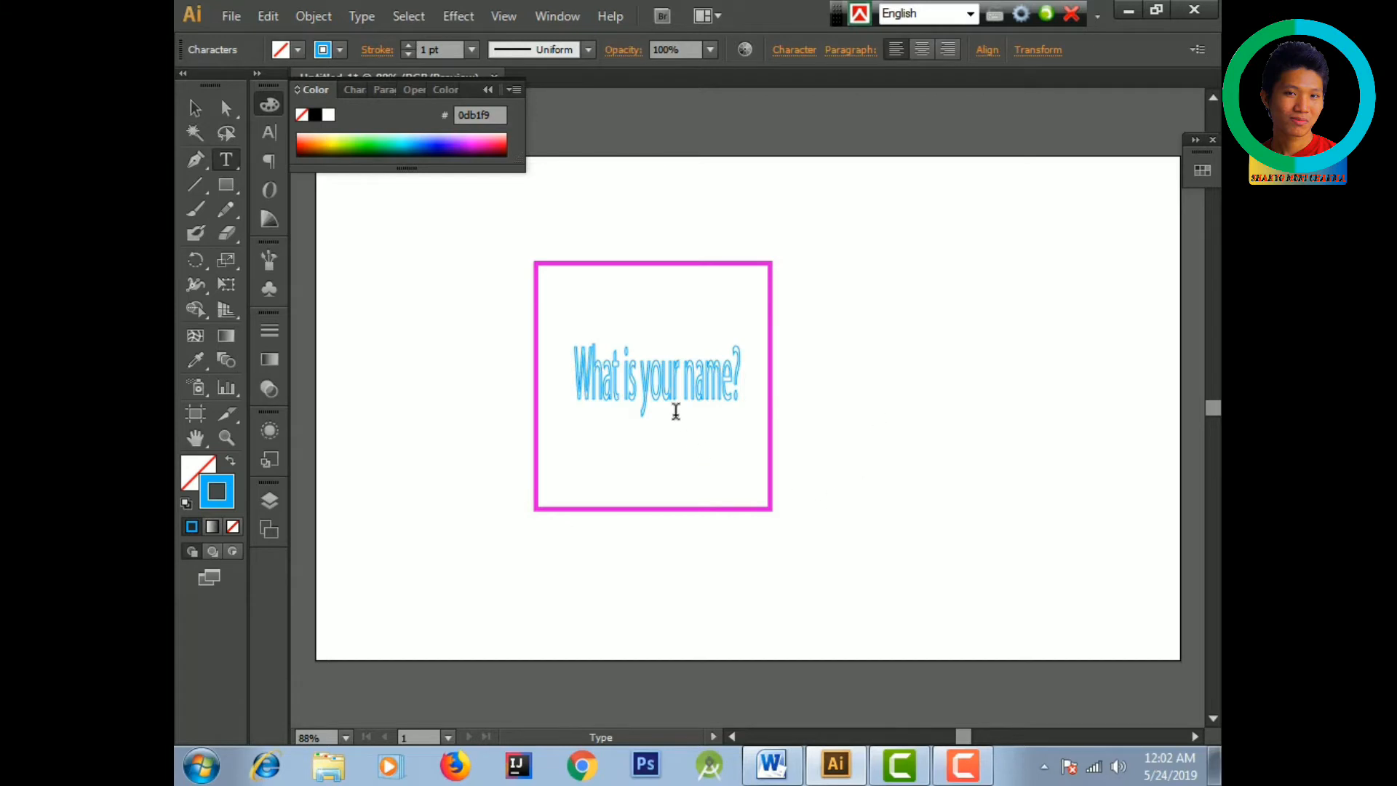
- Change the stroke color of the whole sentence to red, f21d08, and clear the text highlight
key("ctrl+a")
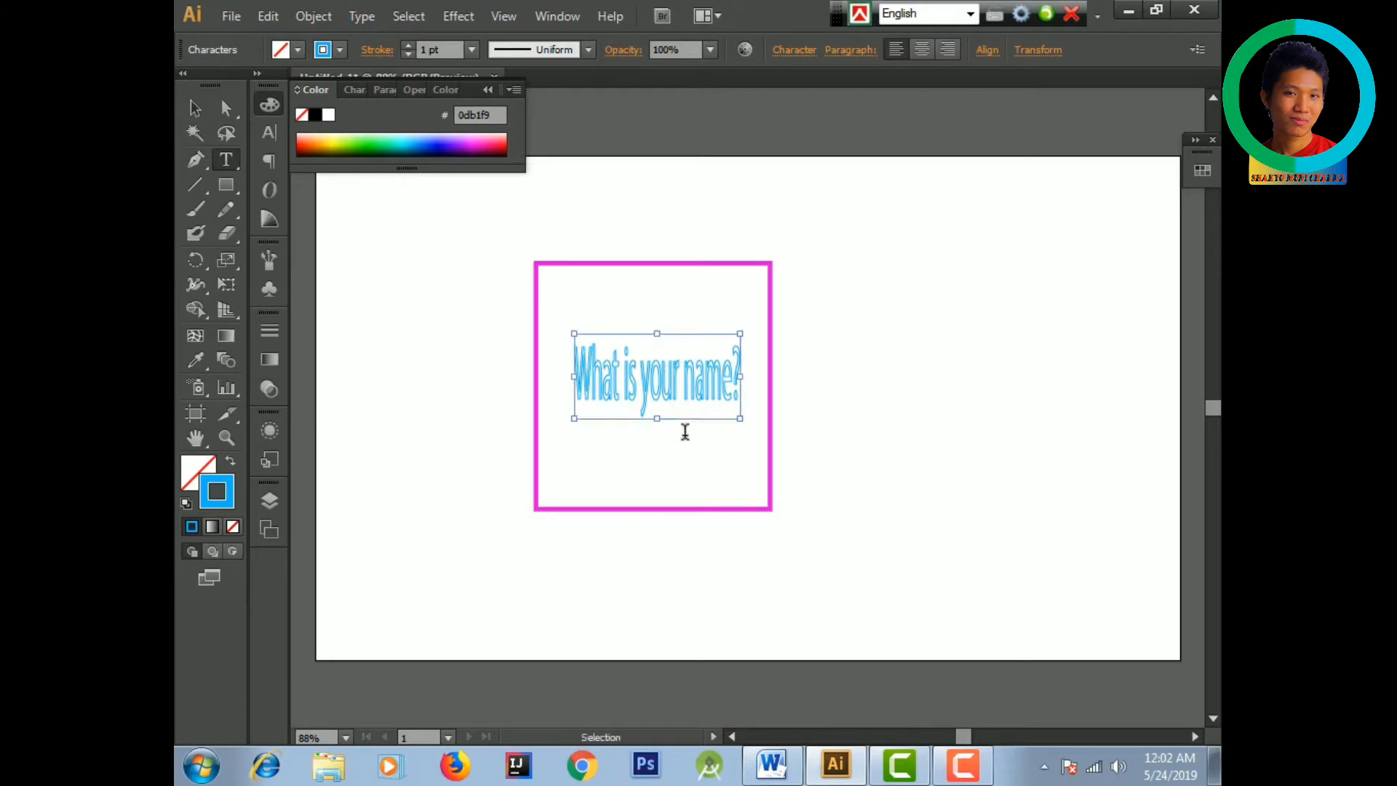
double_click(231, 487)
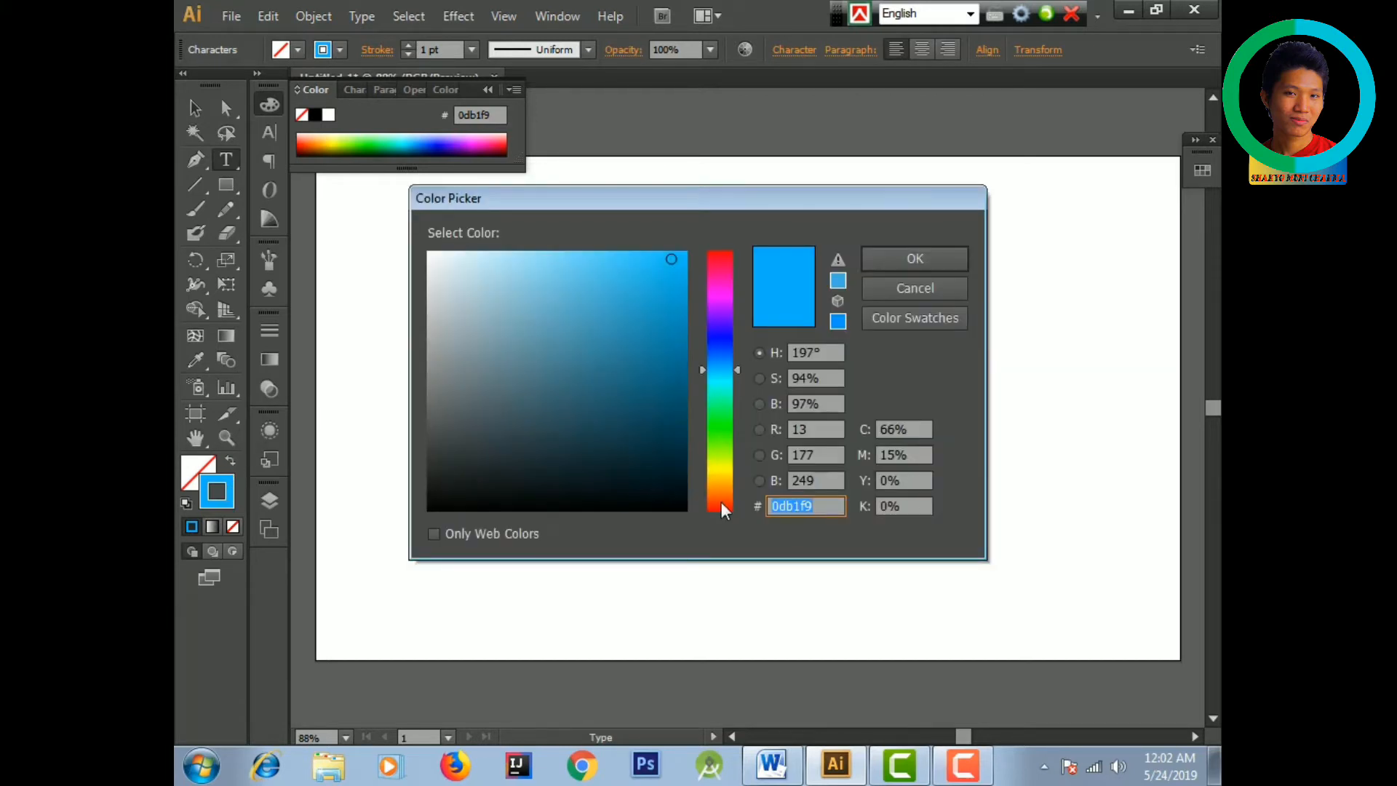
left_click_drag(725, 487, 724, 506)
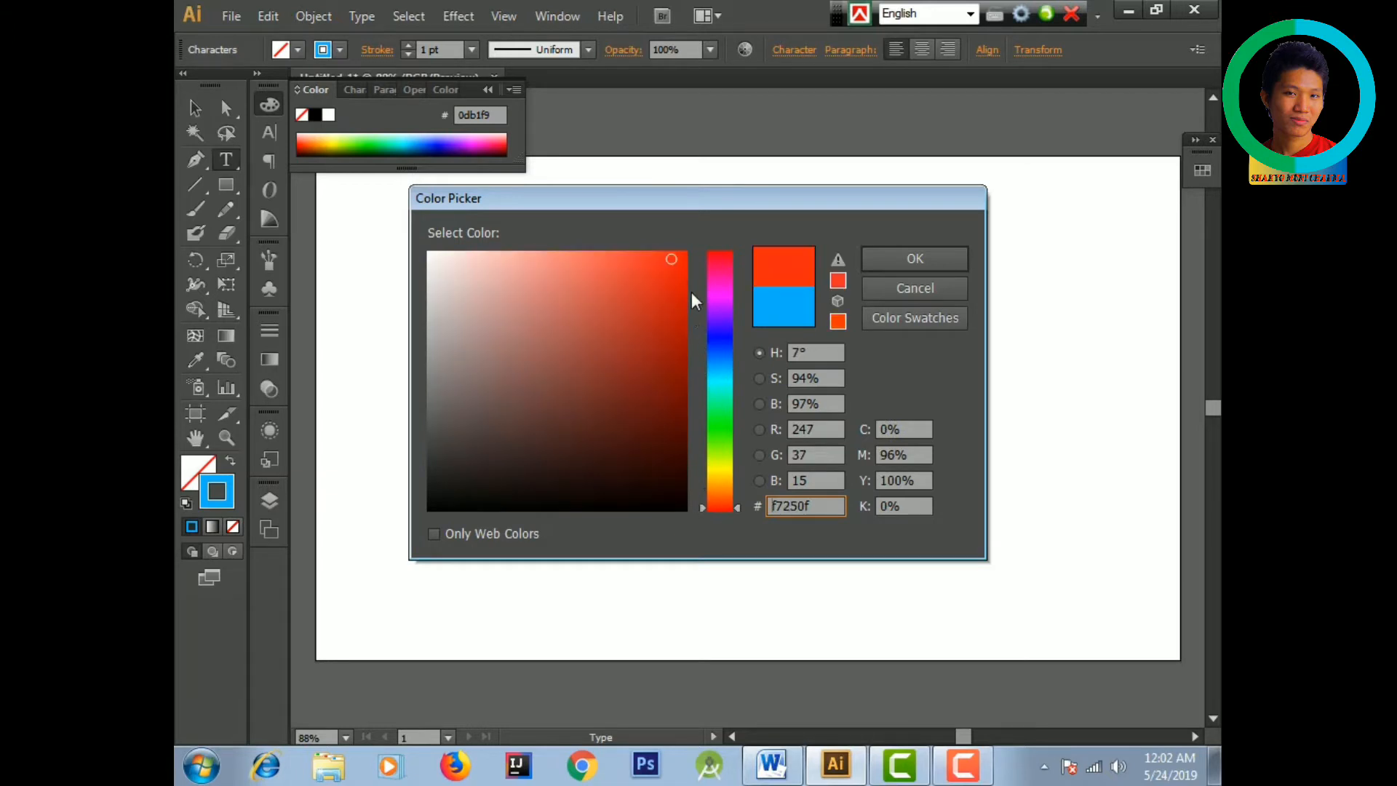
left_click(927, 259)
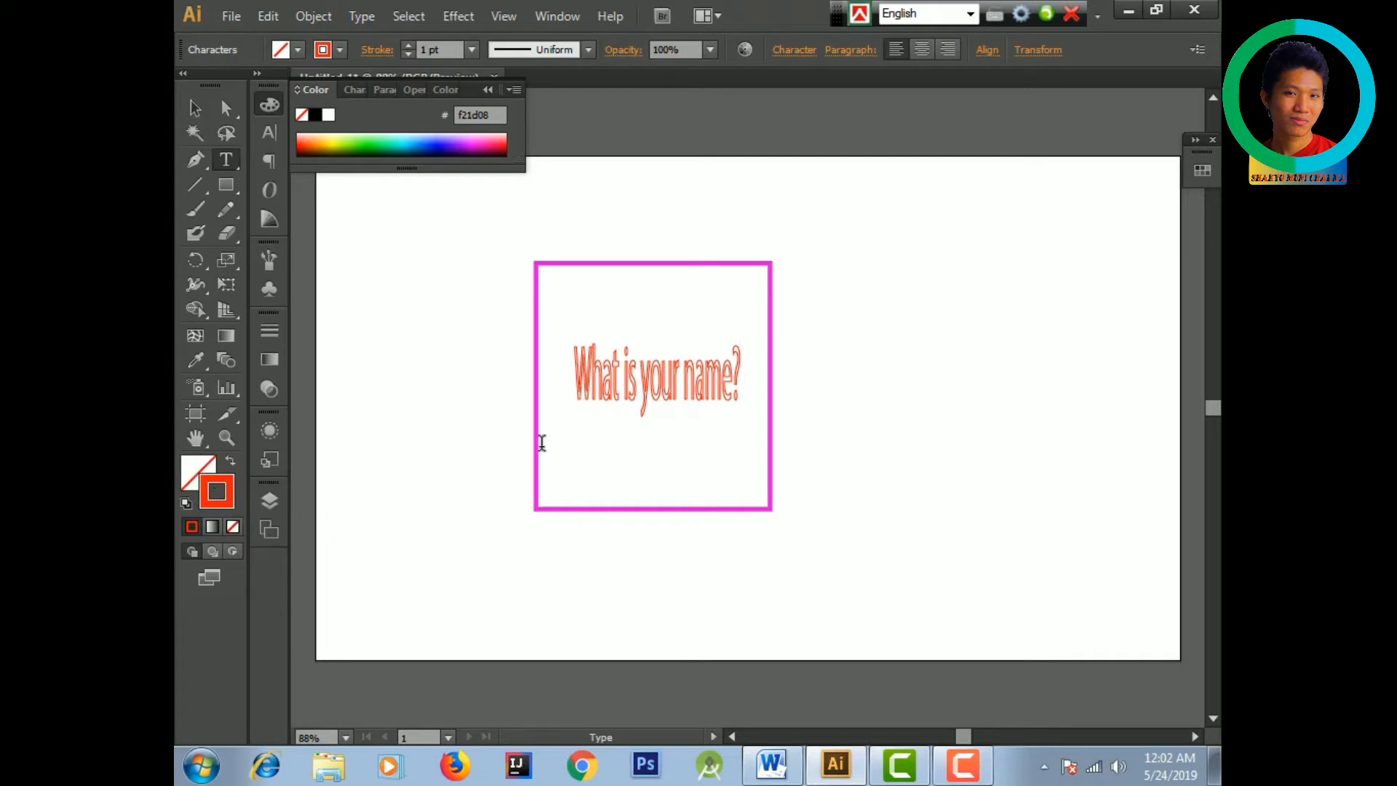
left_click_drag(582, 376, 748, 378)
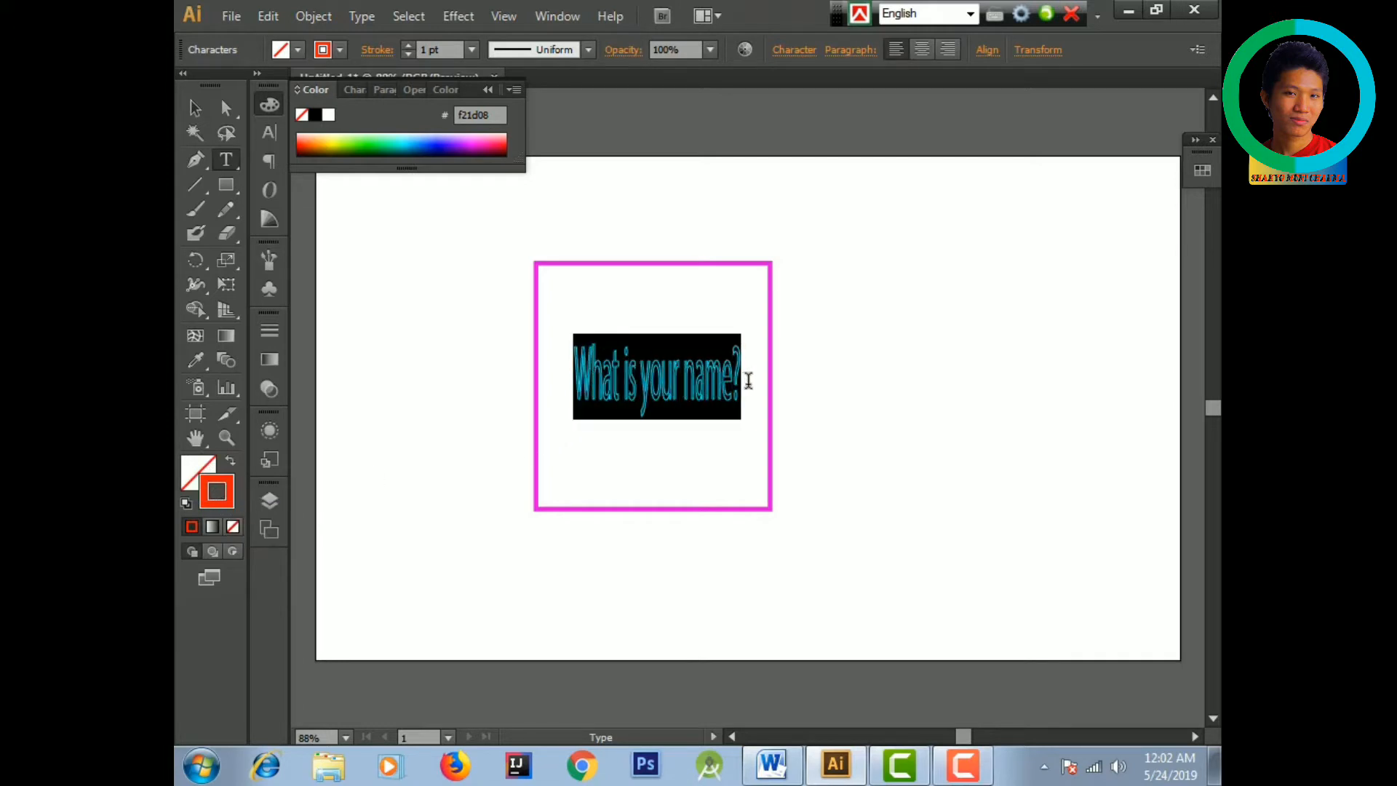
left_click(835, 393)
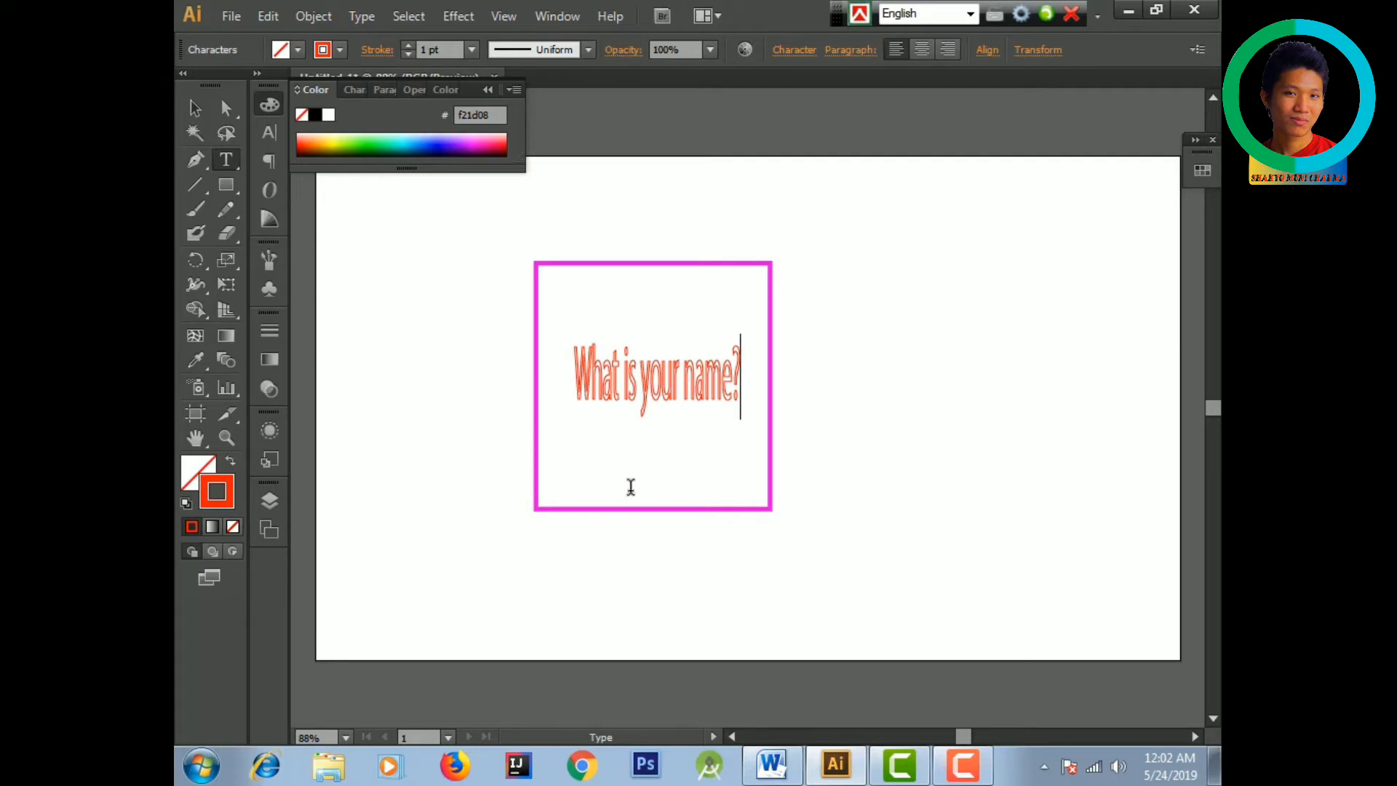
left_click(950, 774)
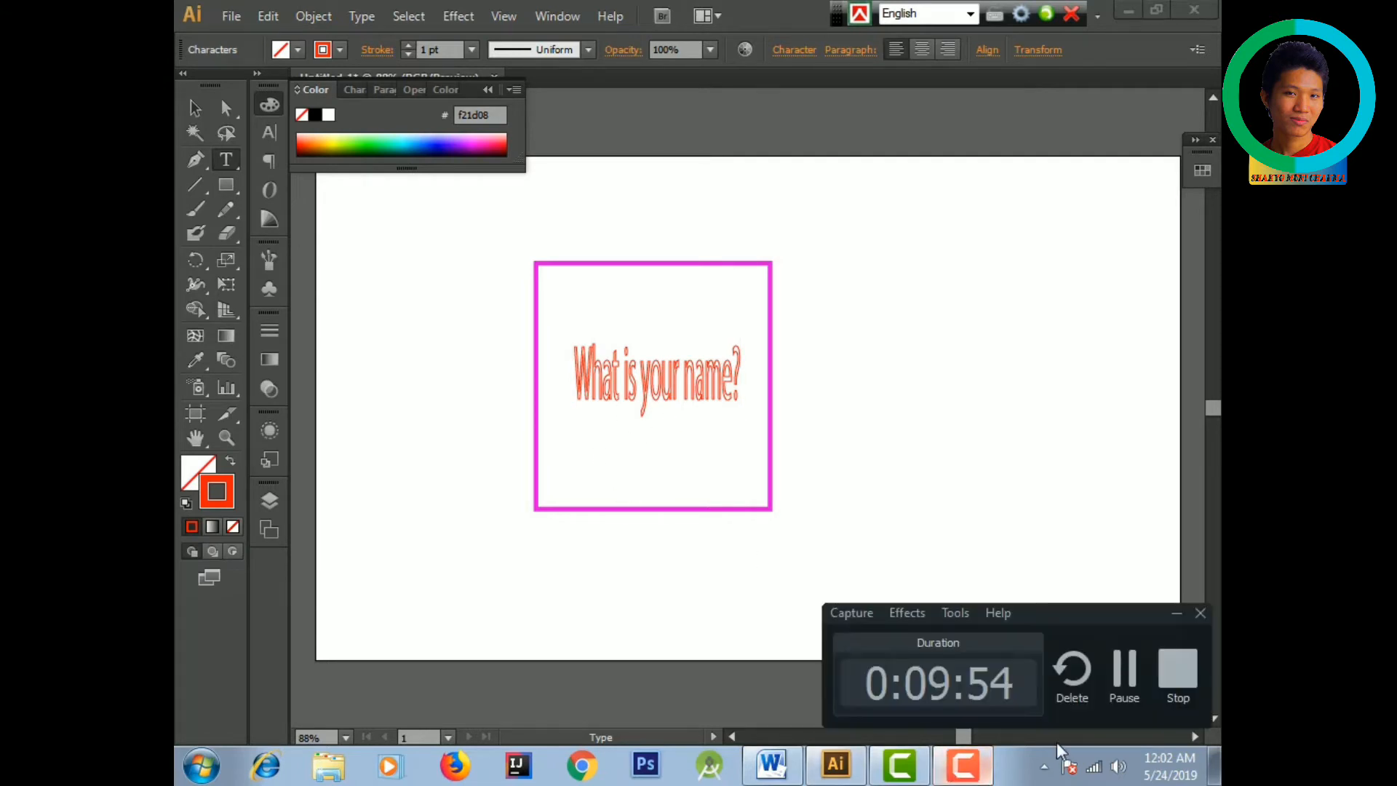
left_click(1014, 530)
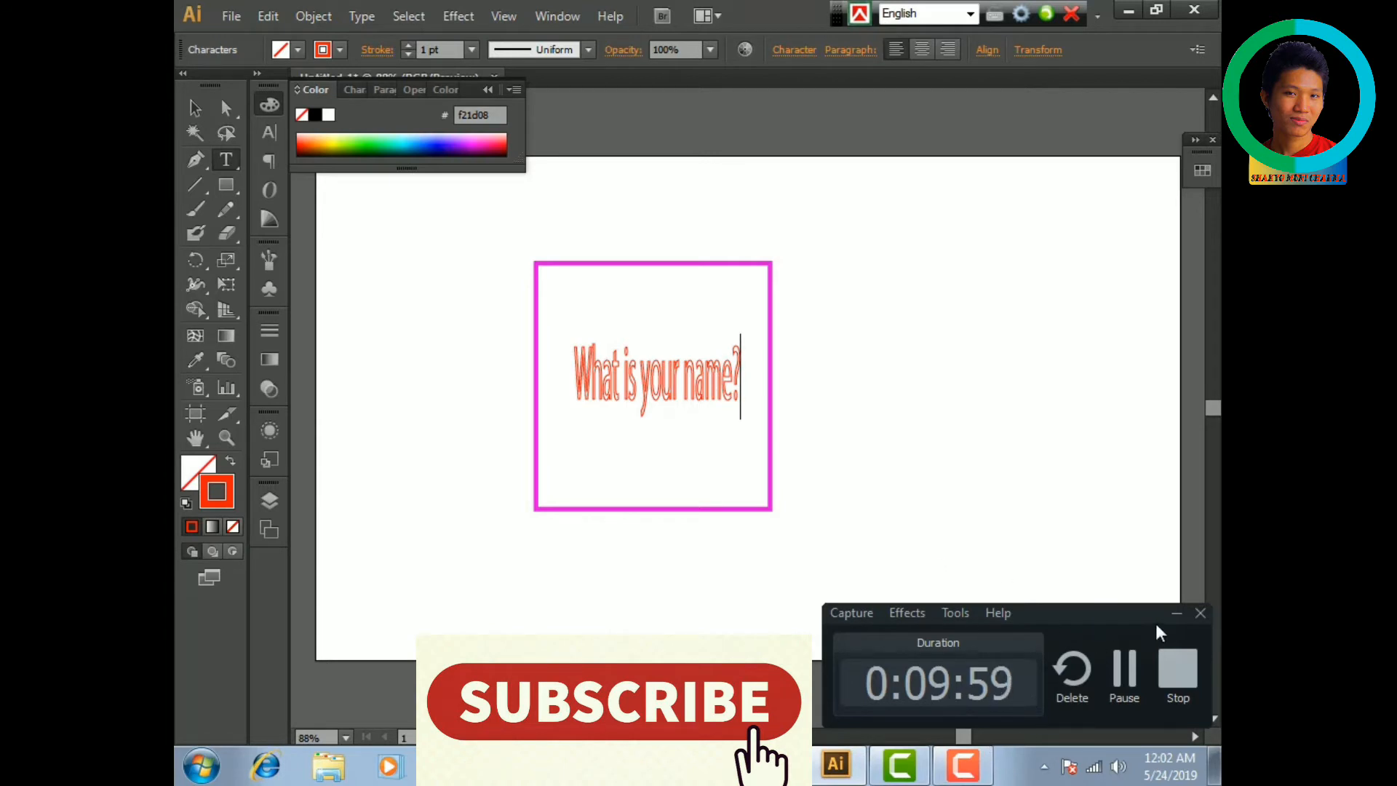
left_click(1177, 613)
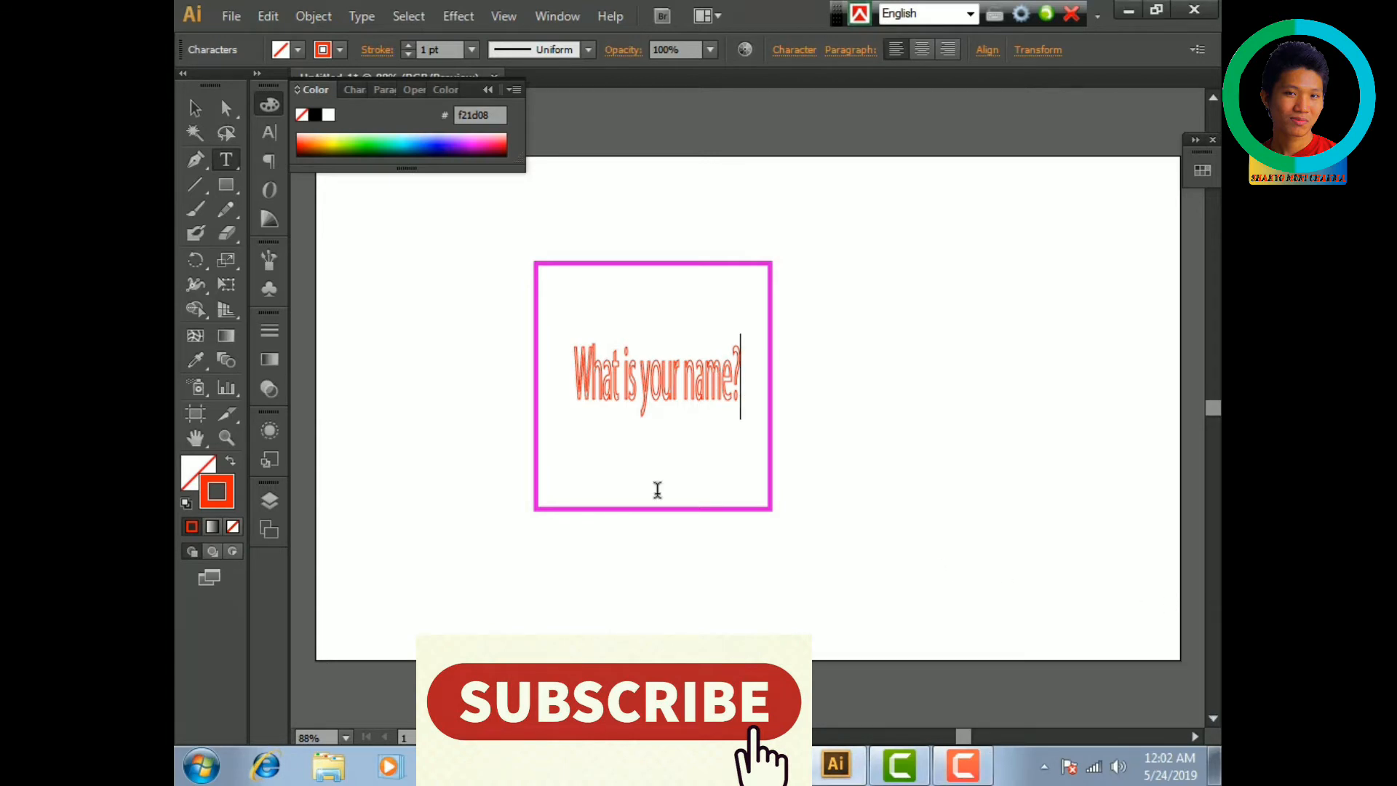
- Resize the sentence with the Selection tool so that it is slightly narrower and taller, keeping it inside the magenta rectangle
left_click(233, 160)
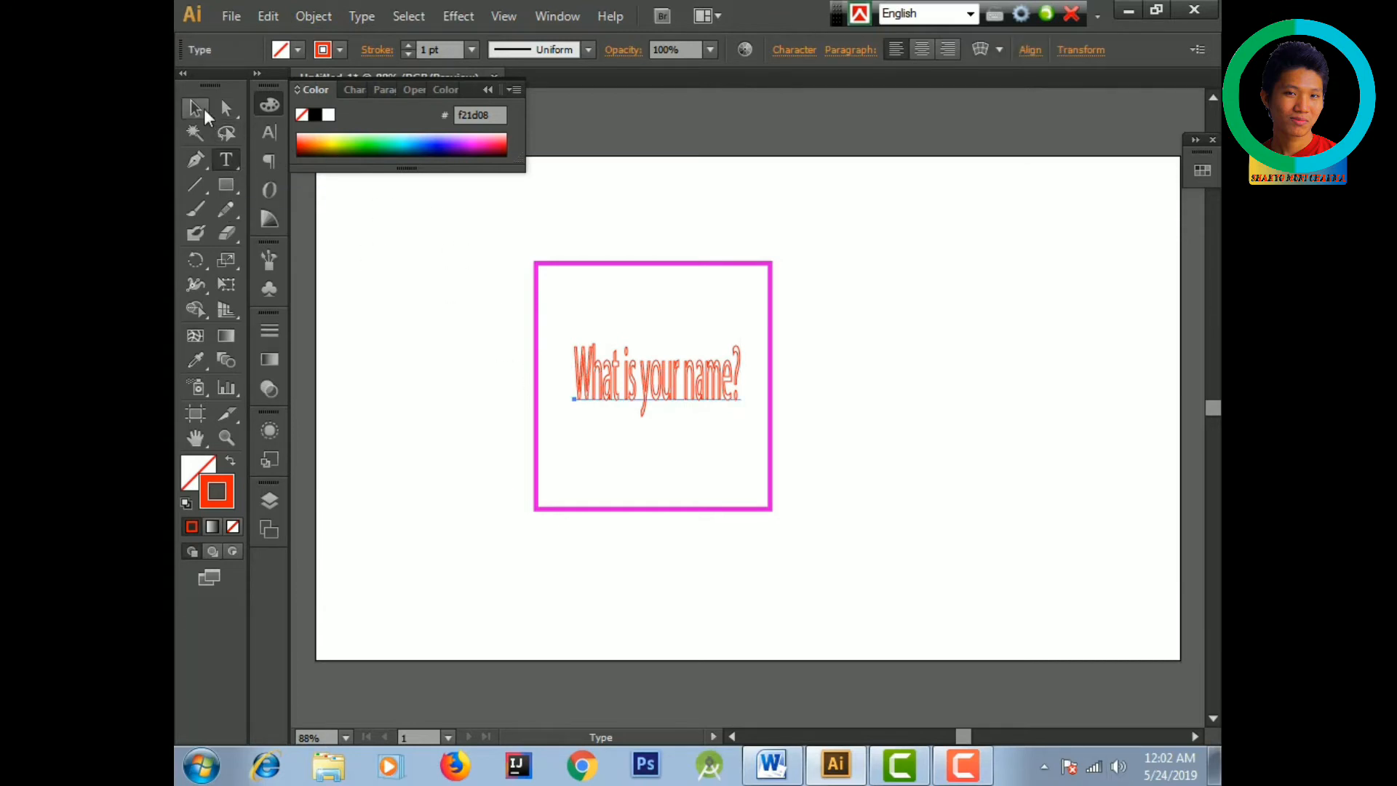
left_click(205, 111)
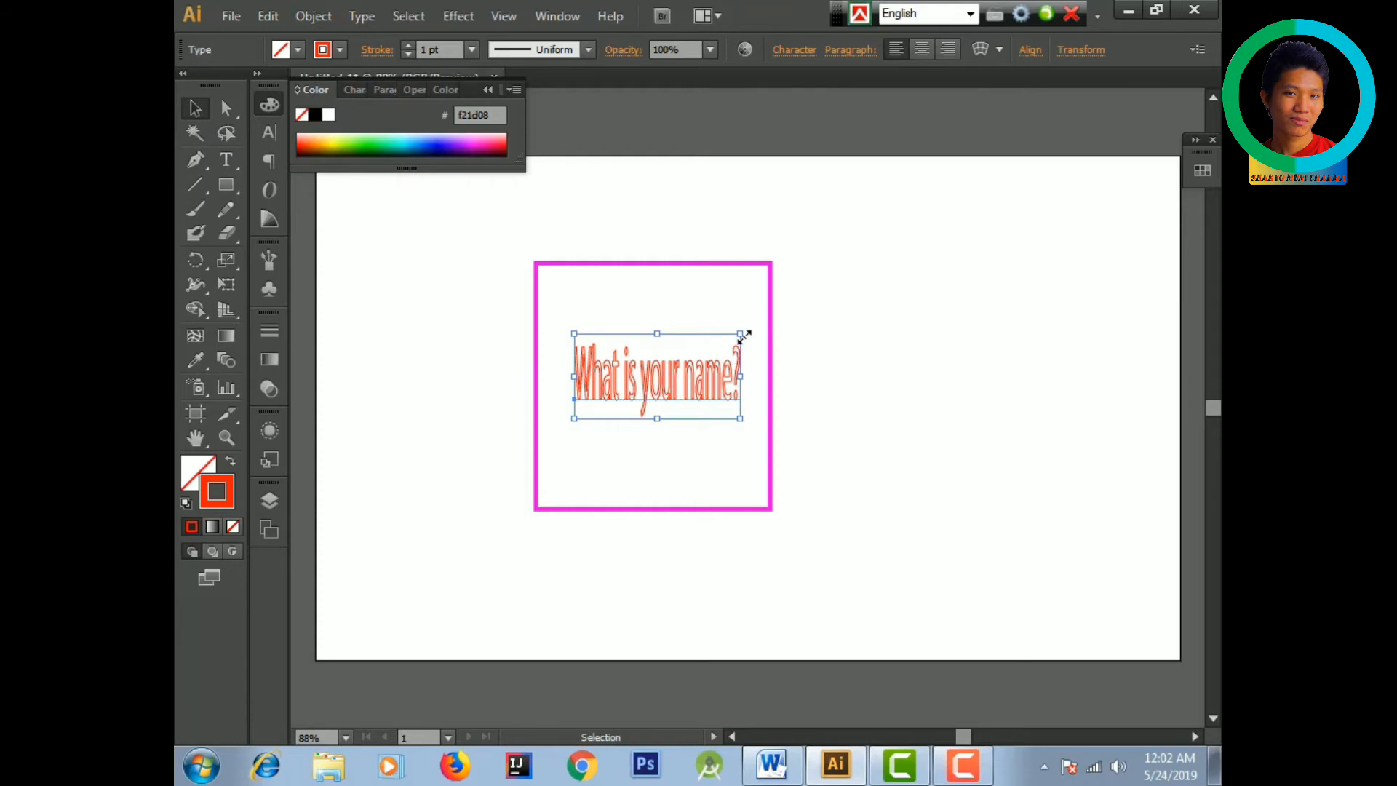
mouse_move(743, 335)
left_mouse_down()
mouse_move(792, 352)
mouse_move(852, 414)
mouse_move(708, 365)
mouse_move(692, 290)
mouse_move(731, 315)
left_mouse_up()
left_click(629, 499)
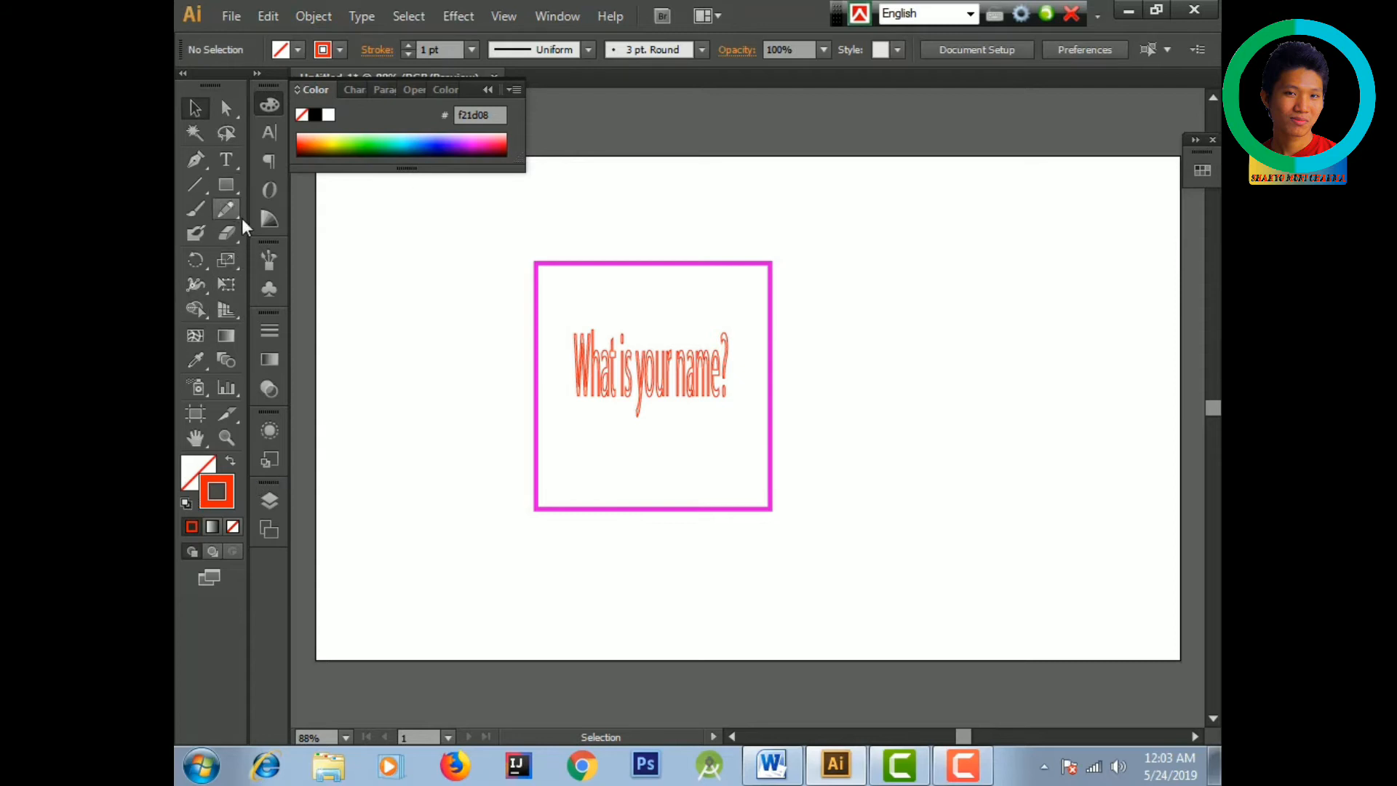
- Draw an ellipse about 187.5 px wide and 236 px high on the empty artboard area beside the magenta rectangle
left_click_drag(234, 186, 289, 238)
left_click_drag(911, 362, 1081, 574)
left_click(783, 436)
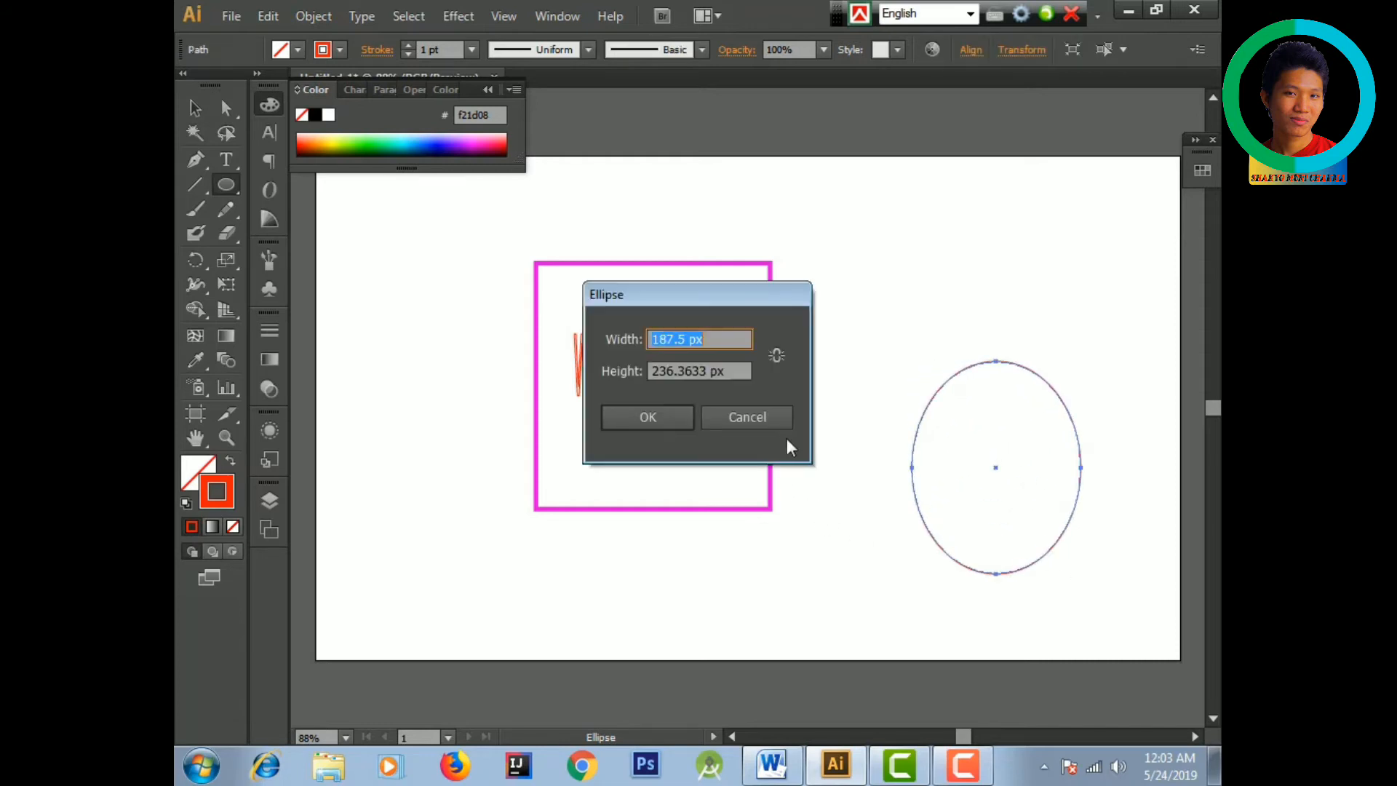
left_click(777, 417)
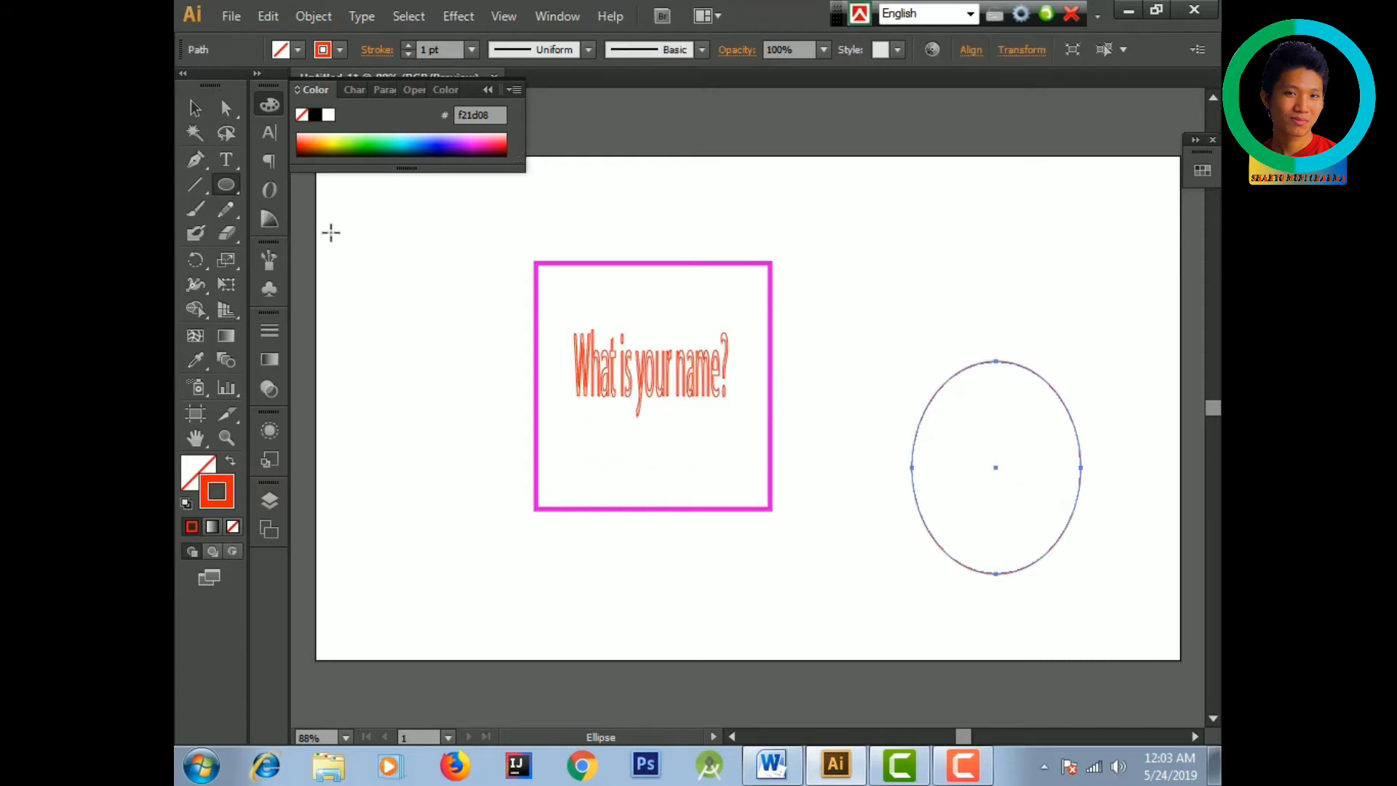
- Move the sentence "What is your name?" out of the magenta rectangle into the middle of the ellipse
left_click(192, 111)
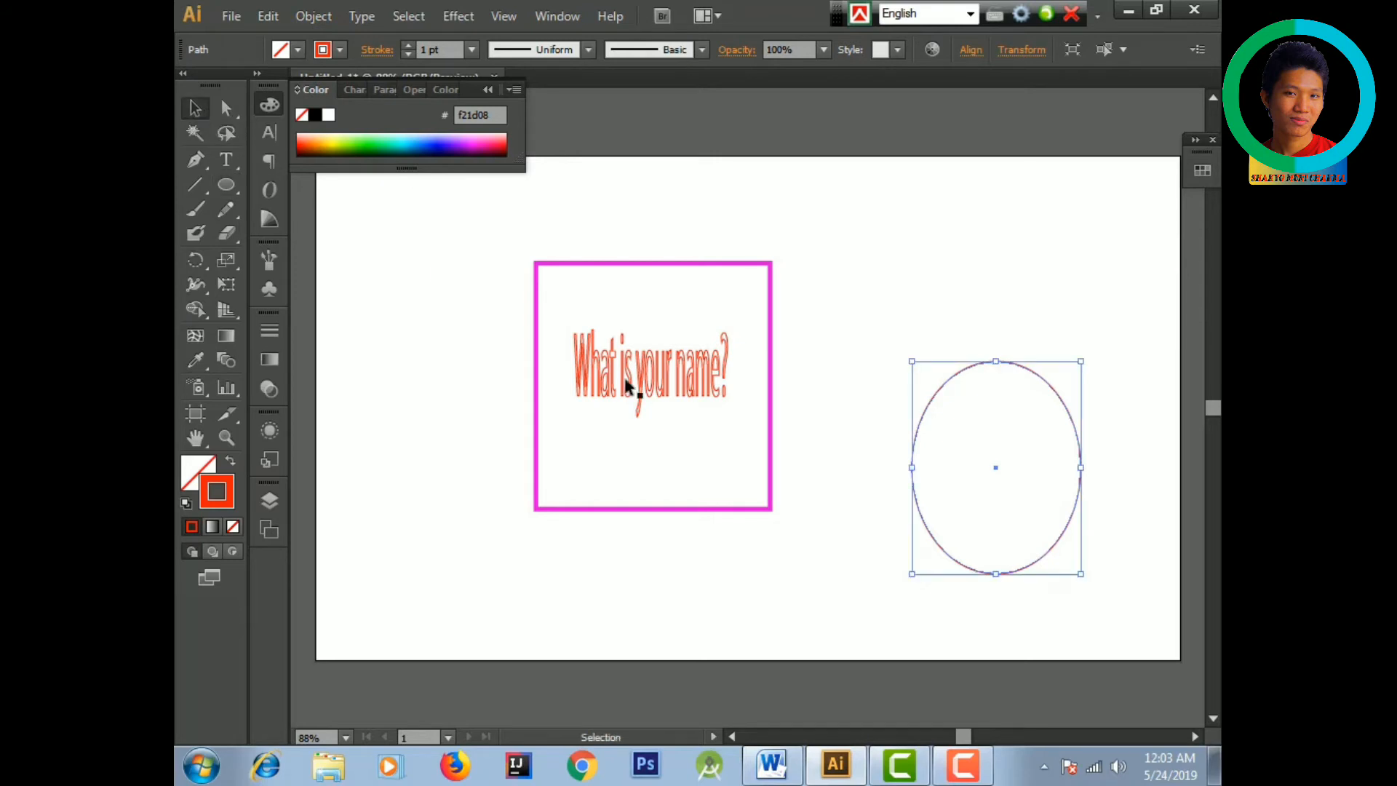
left_click_drag(661, 377, 1011, 473)
left_click(729, 499)
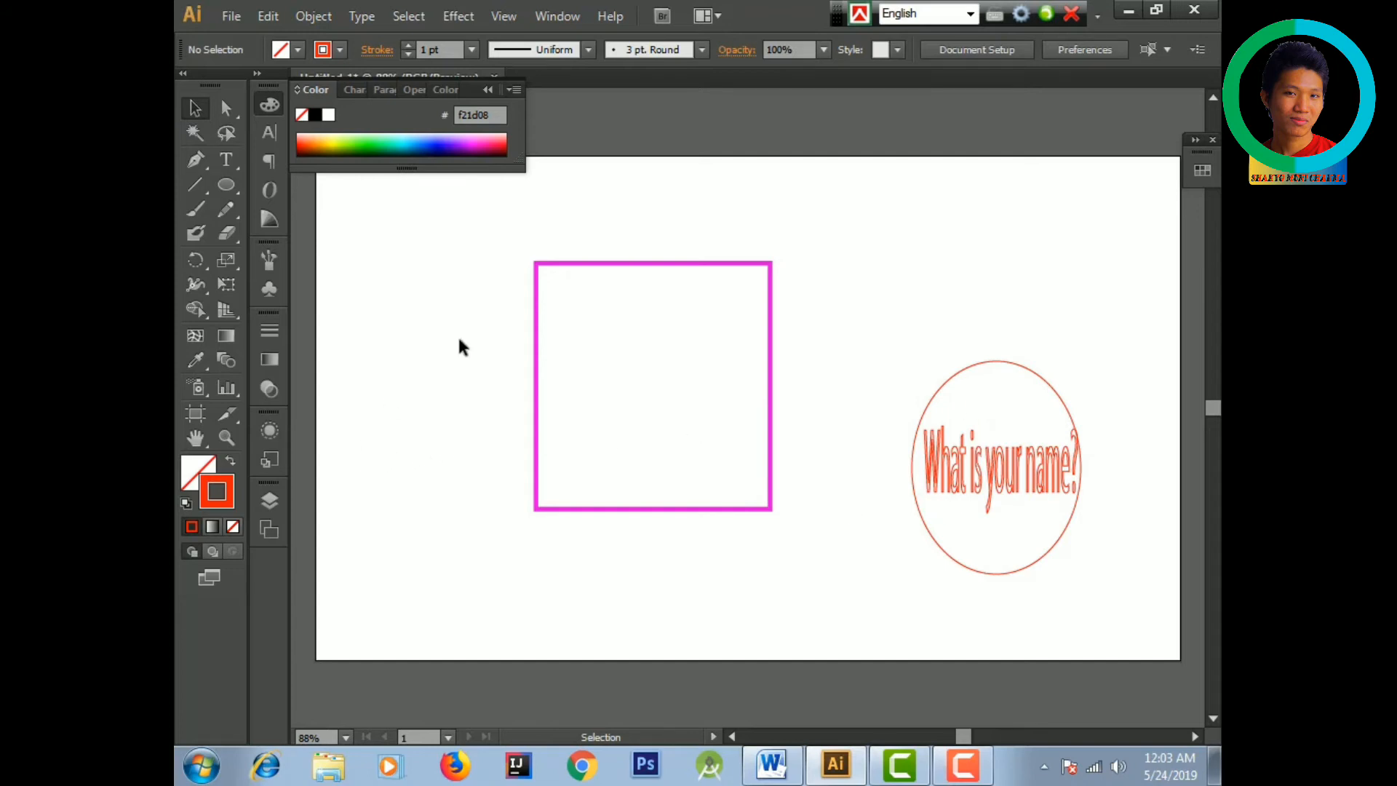
- Select the ellipse, leave its fill empty and increase its stroke weight to 11 pt
left_click(1010, 413)
left_click(1003, 382)
left_click(995, 362)
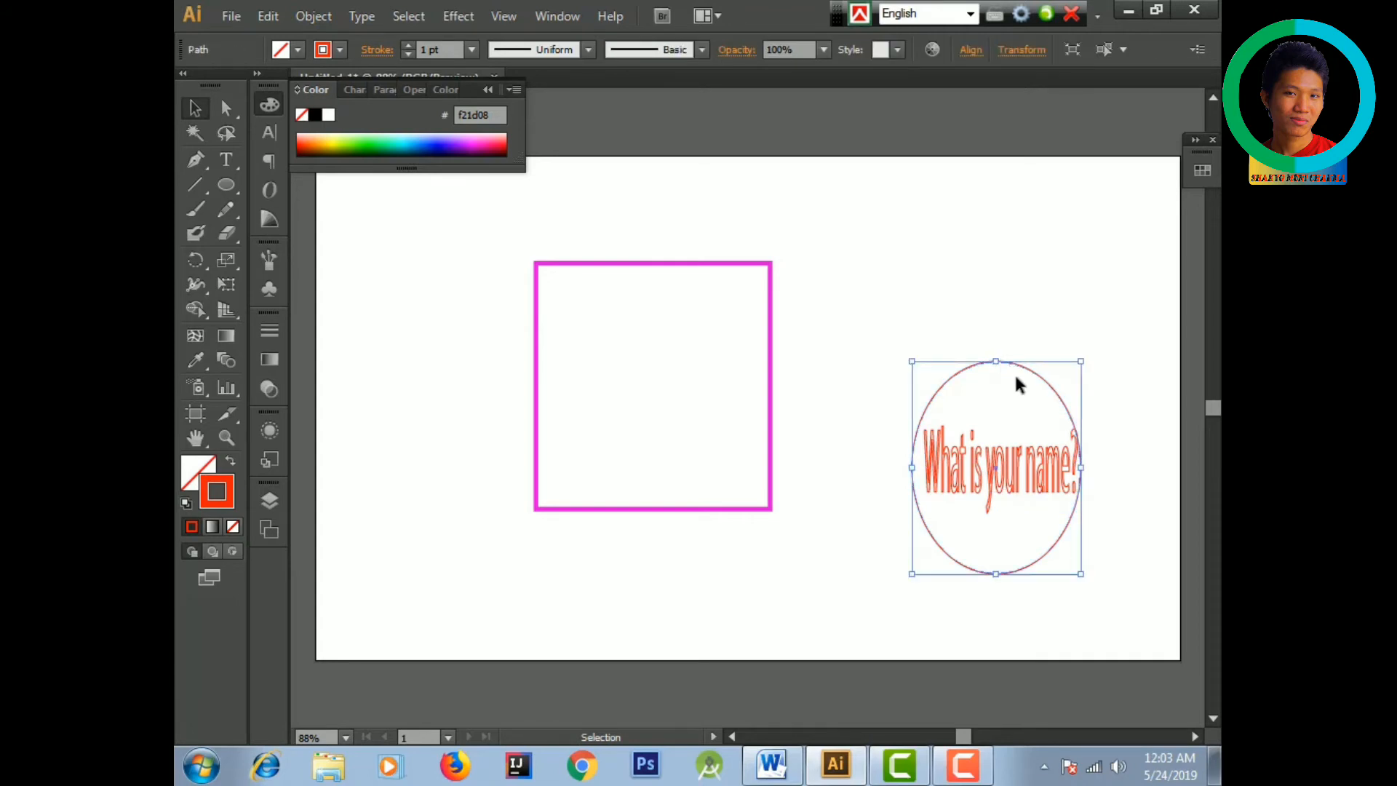
double_click(211, 469)
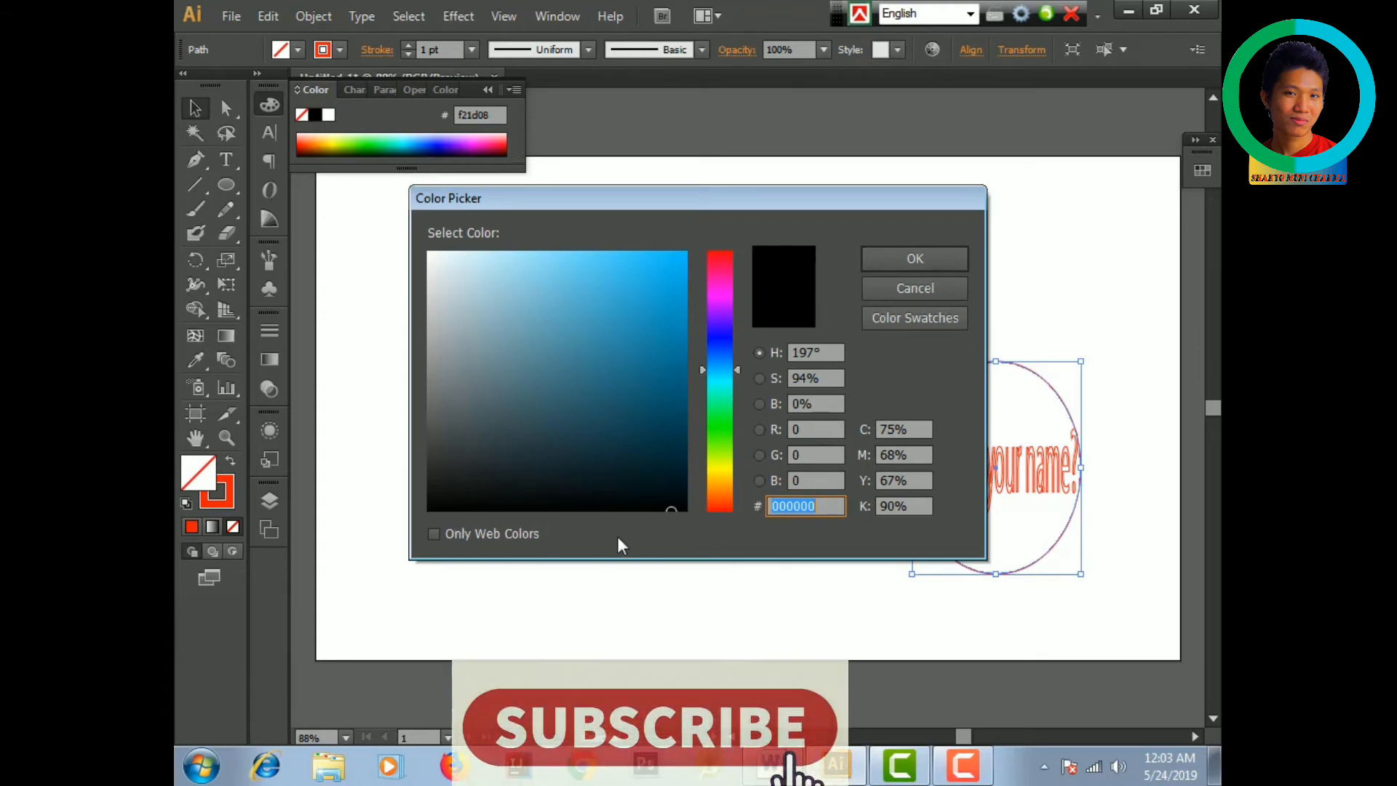
left_click(926, 294)
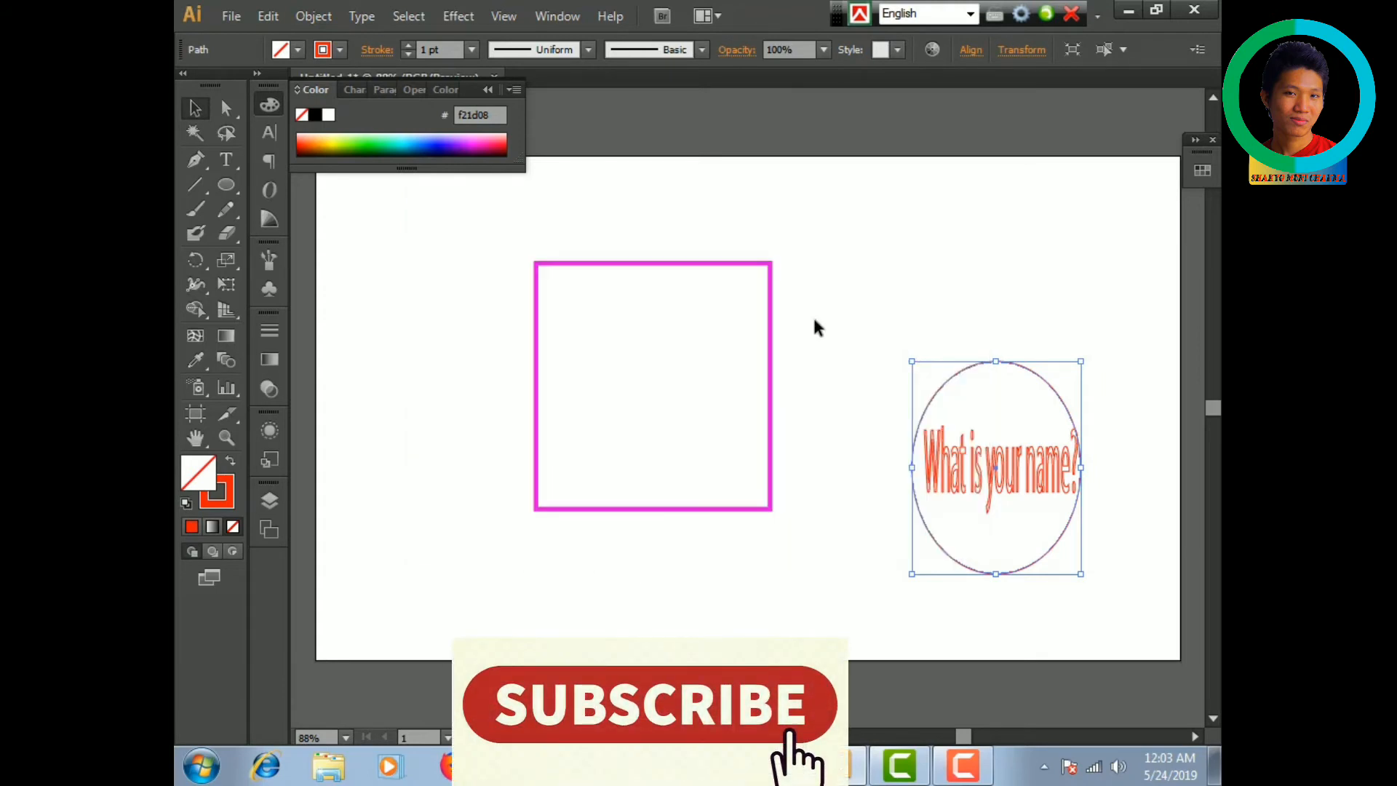
left_click(411, 45)
left_click(410, 46)
left_click(410, 45)
left_click(410, 45)
left_click(410, 45)
left_click(411, 45)
left_click(411, 45)
left_click(410, 45)
left_click(410, 45)
left_click(411, 45)
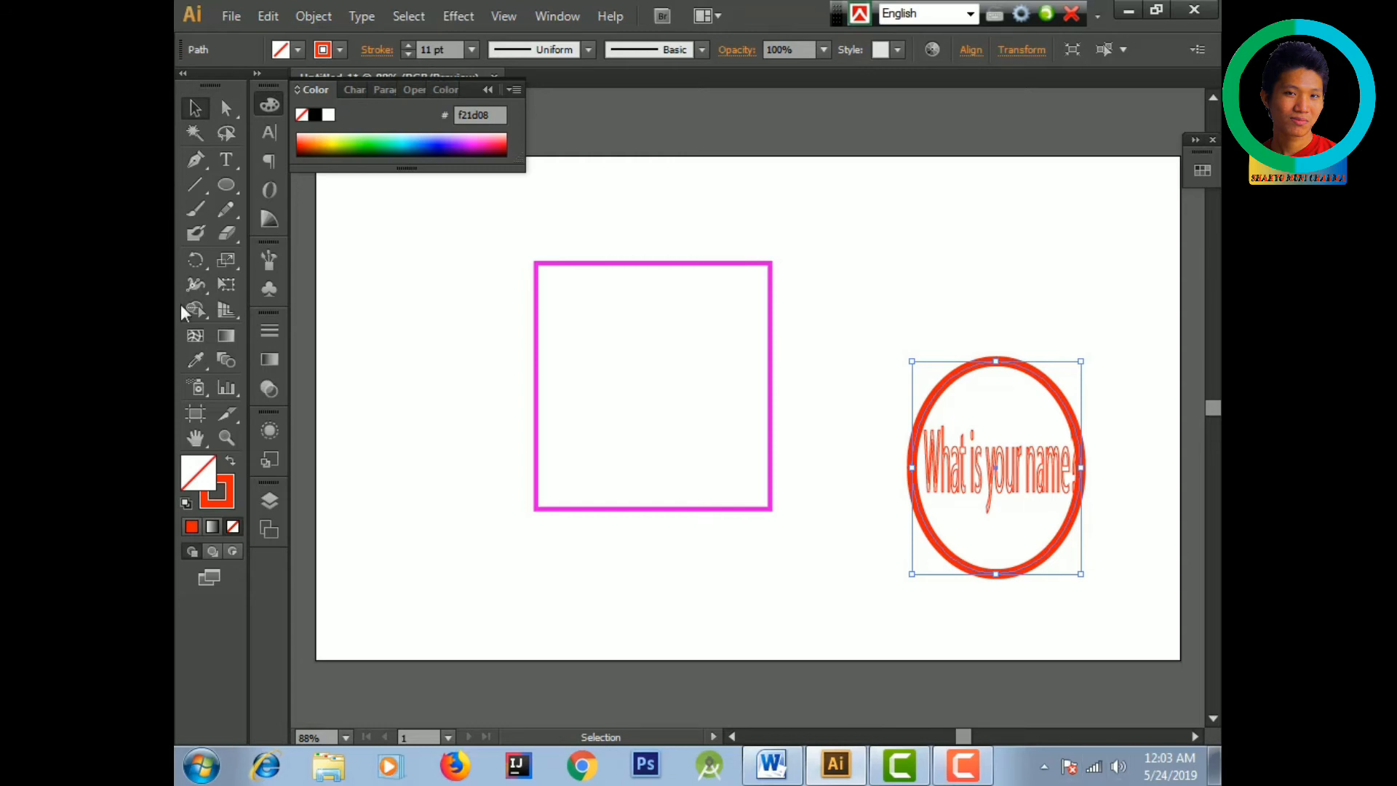
- Change the ellipse's stroke color to yellow, f4f416, and deselect it
double_click(227, 489)
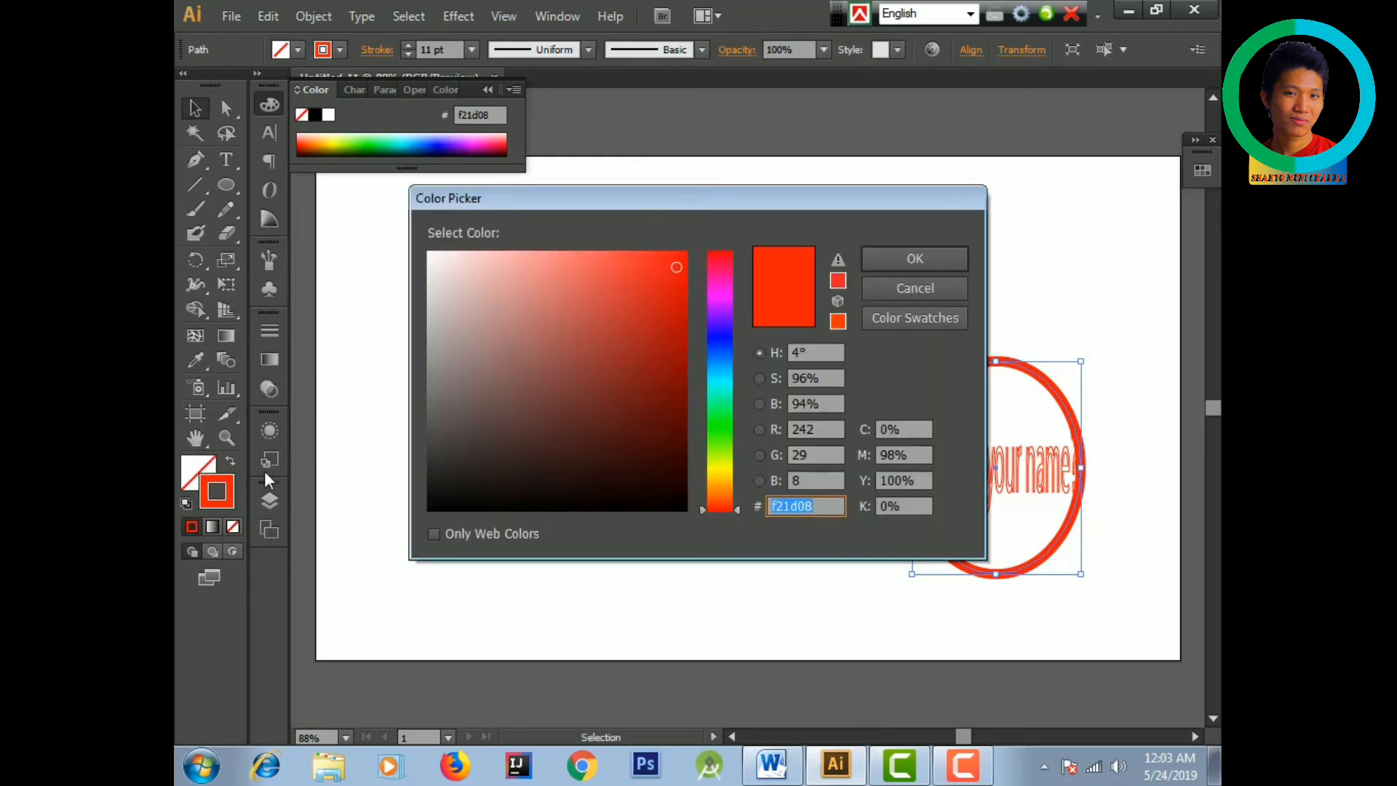
left_click(721, 468)
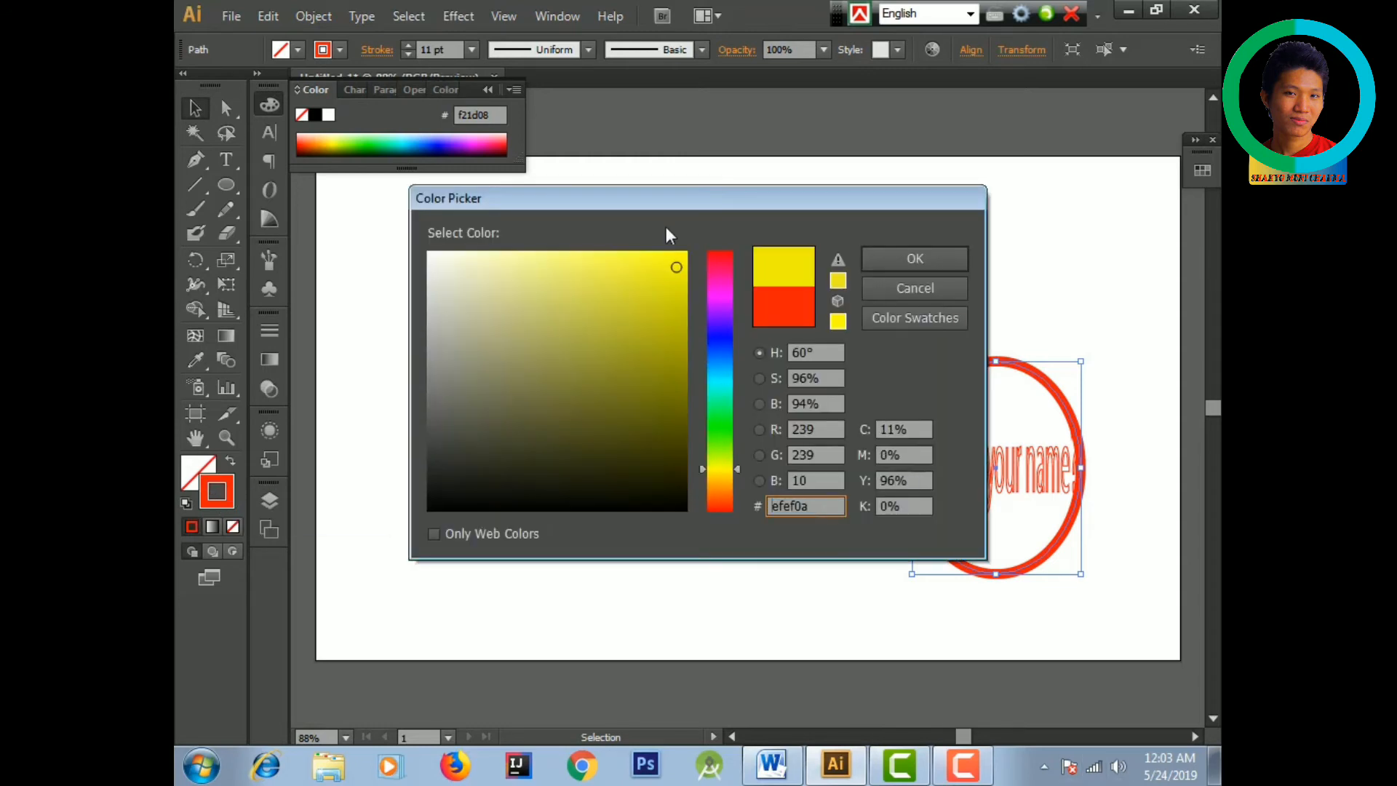
left_click(664, 261)
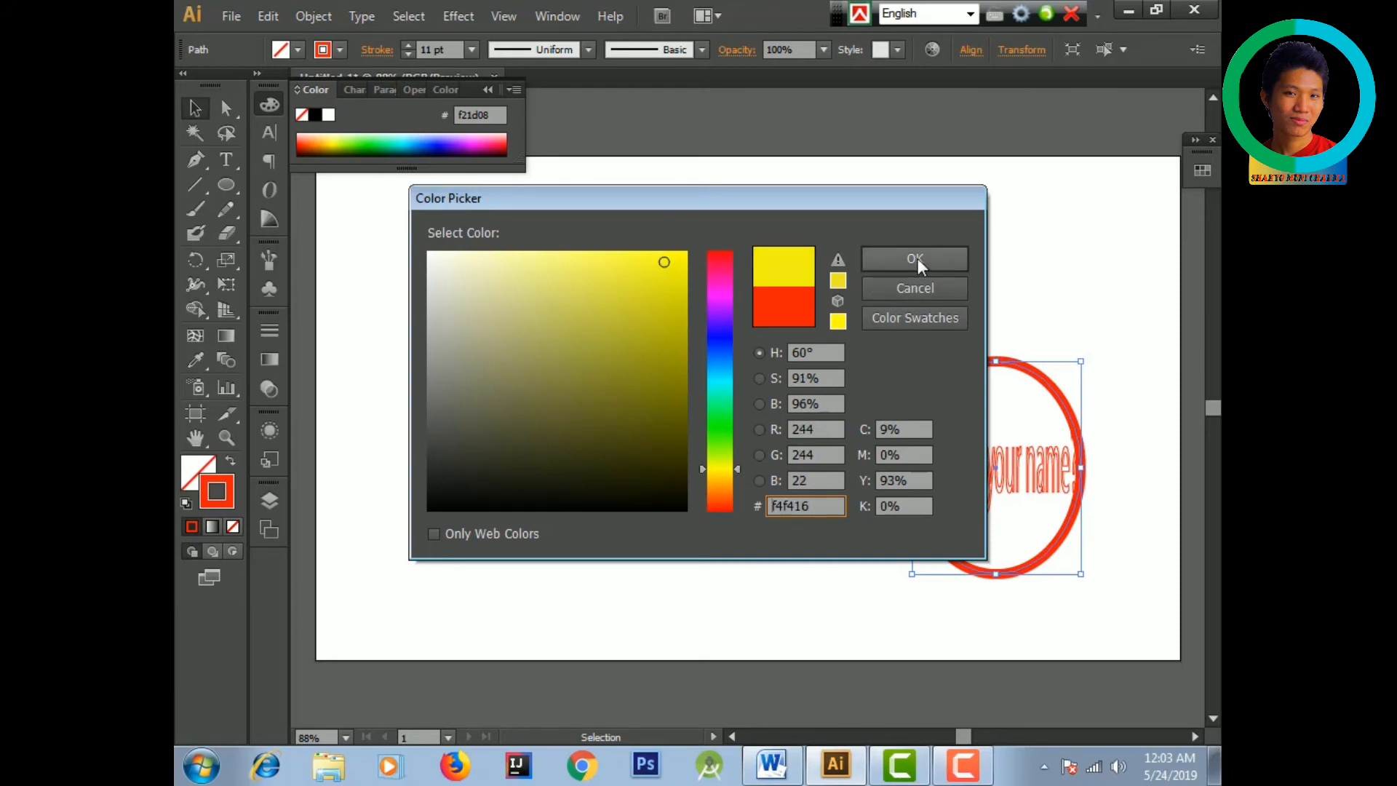
left_click(914, 258)
left_click(884, 288)
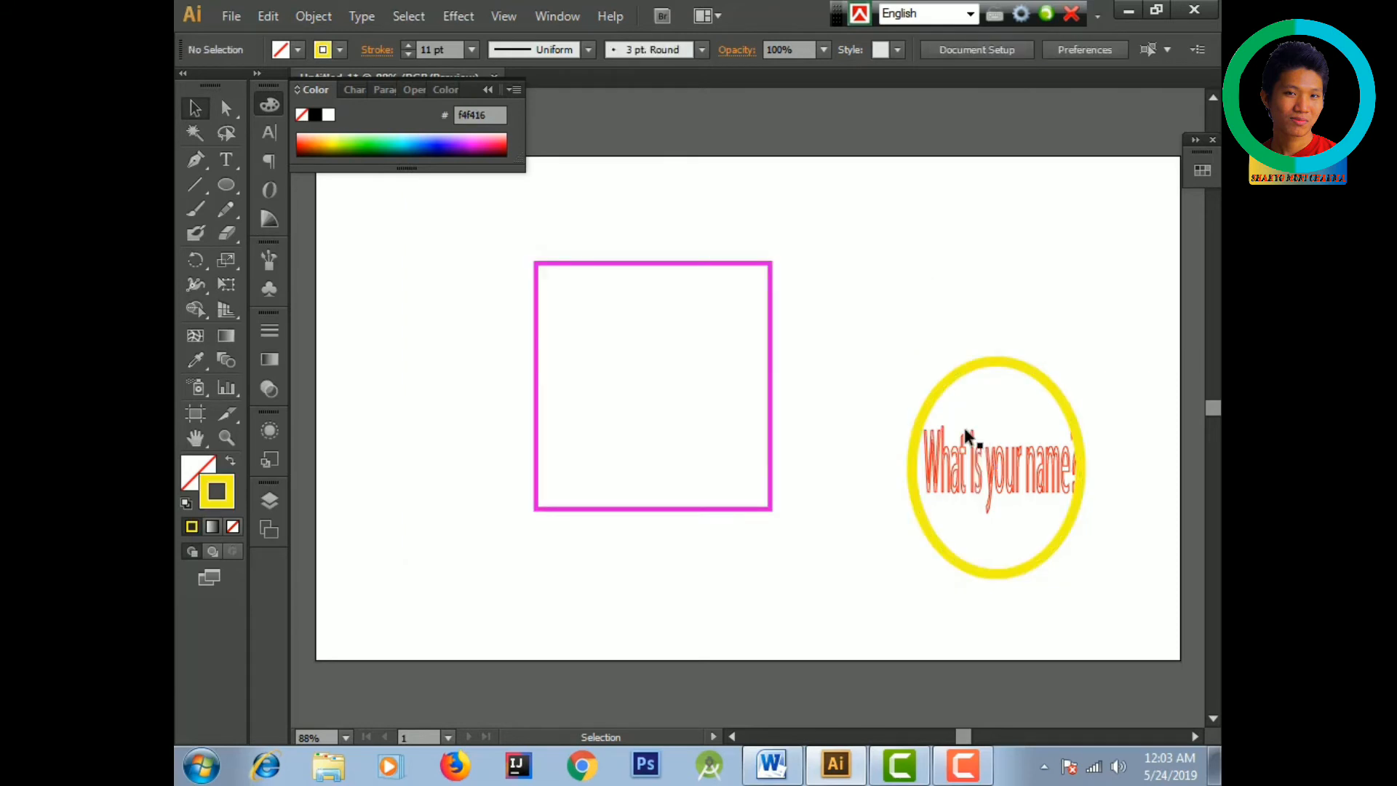
left_click(992, 487)
left_click(949, 556)
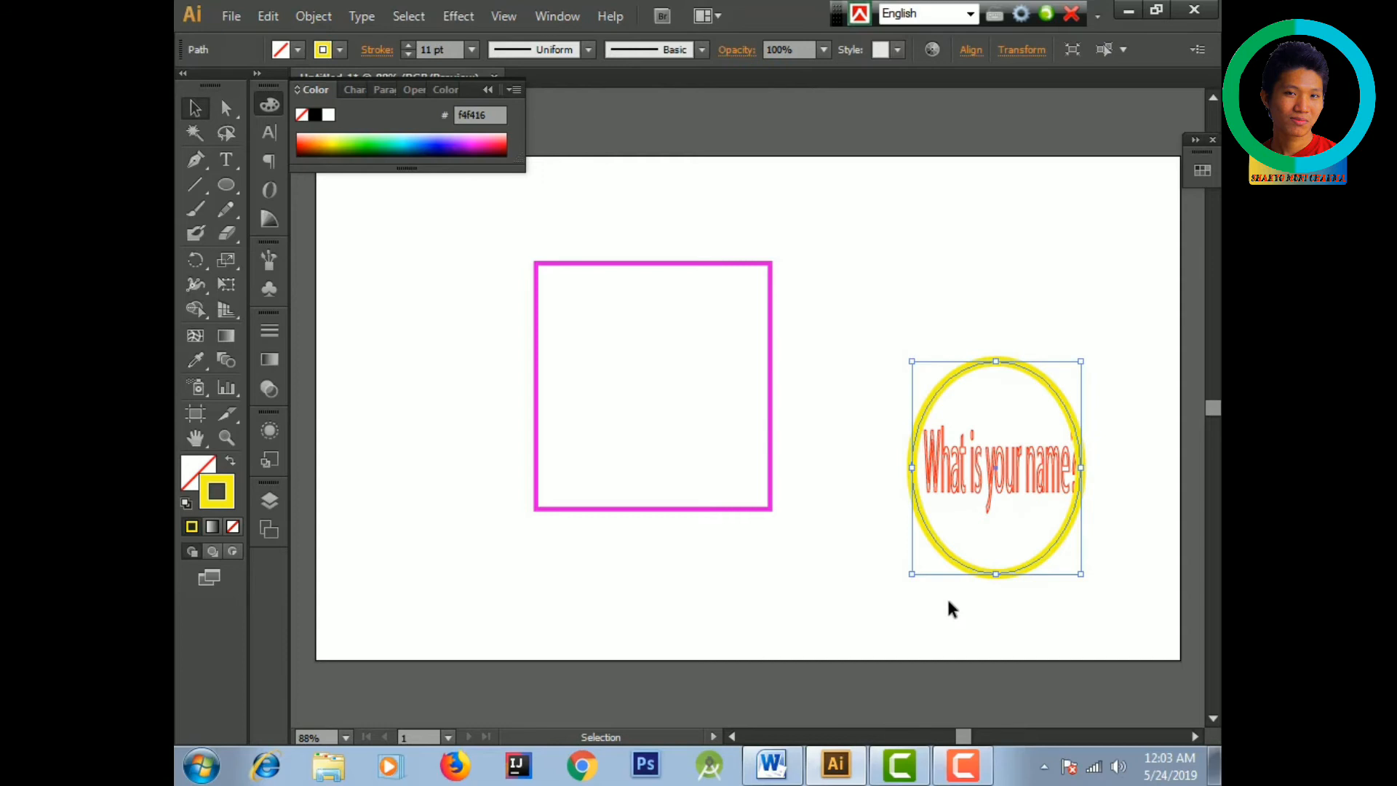
left_click(896, 530)
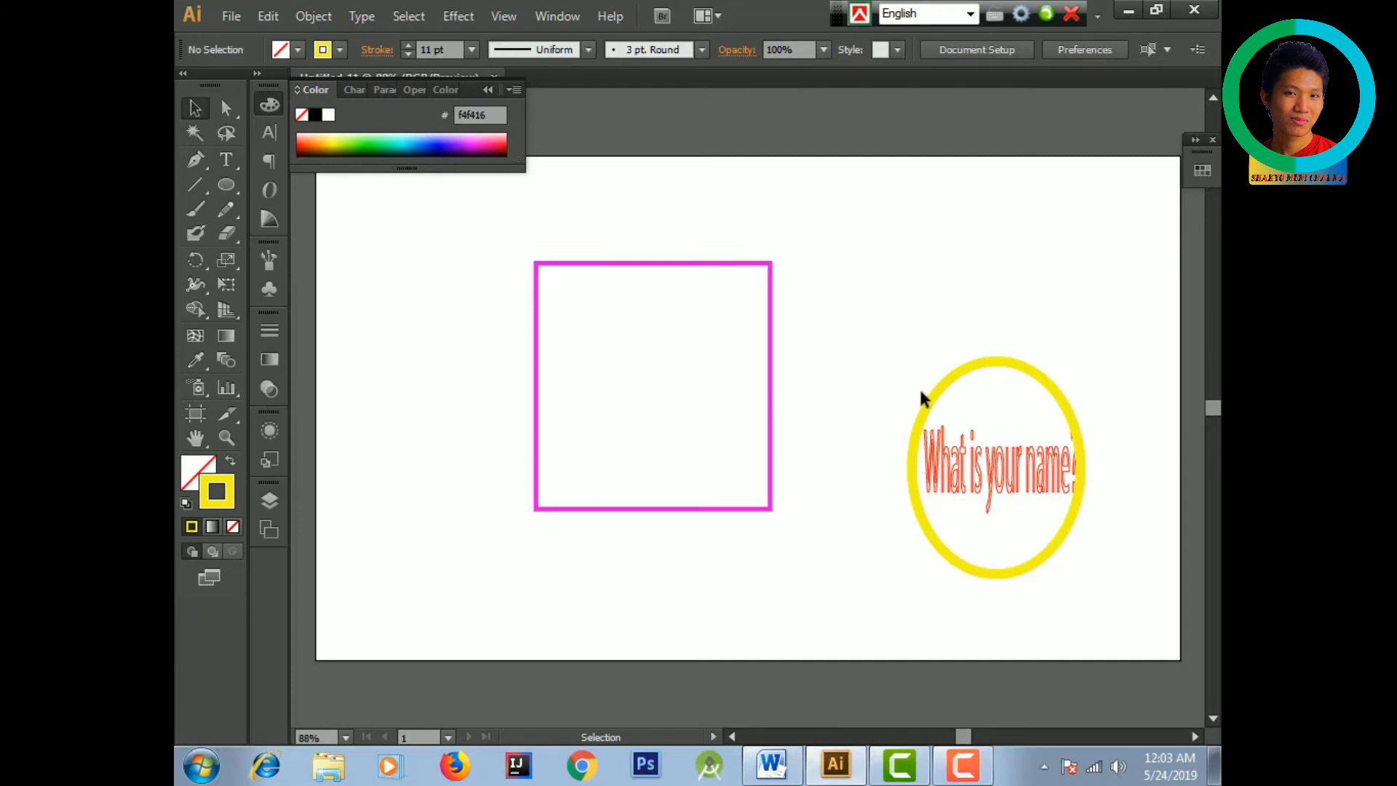
- Group the yellow ellipse with the sentence "What is your name?" inside it, and move the group around the artboard
left_click_drag(853, 333, 1134, 587)
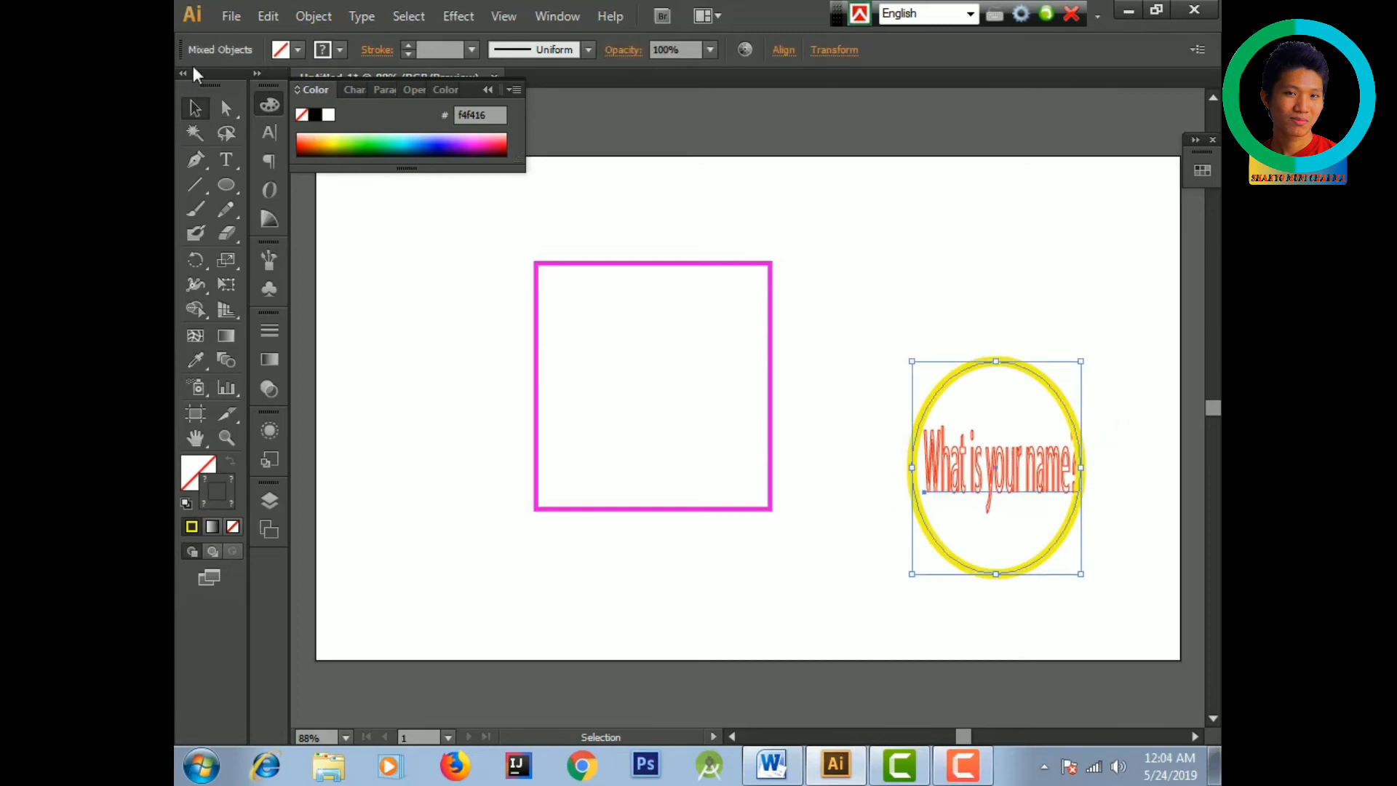
left_click(250, 18)
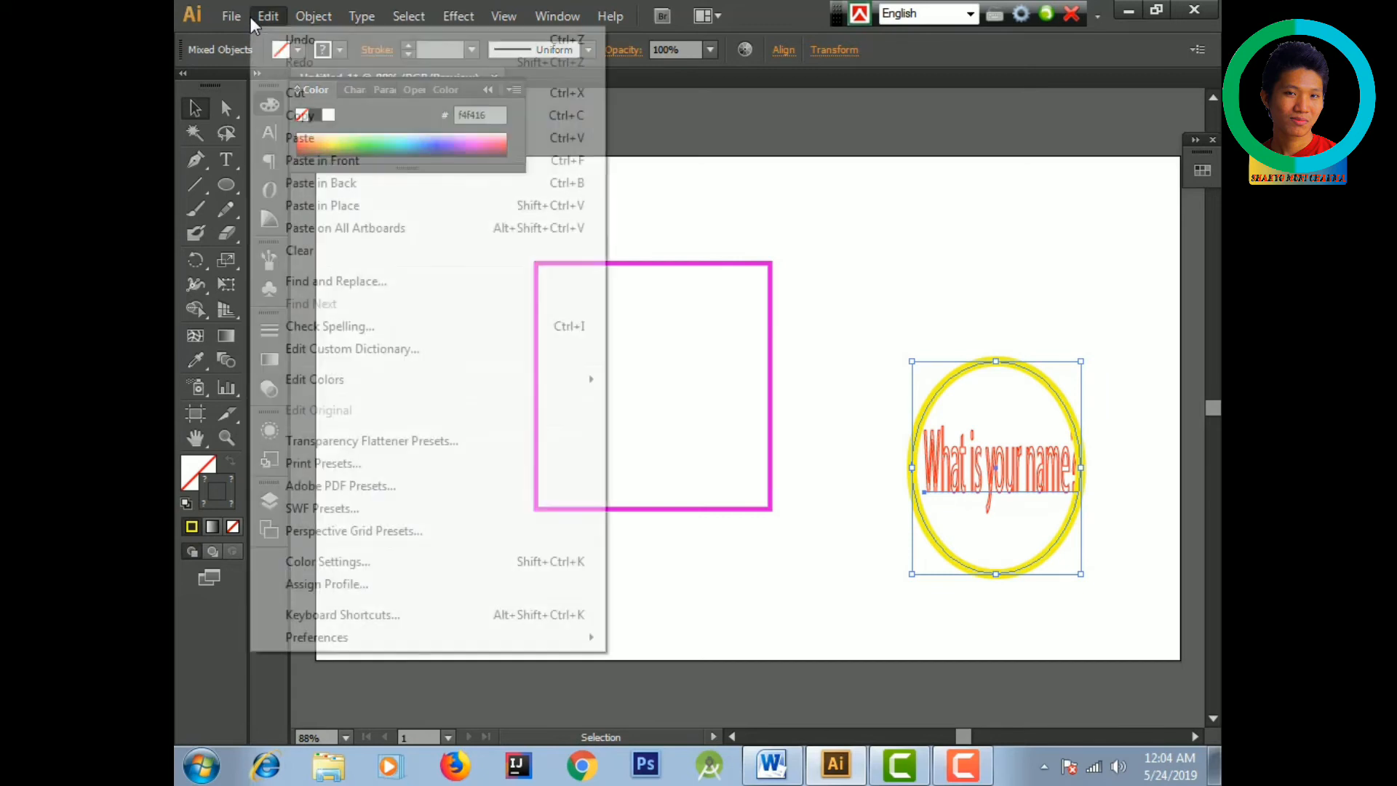
left_click(311, 16)
left_click(311, 16)
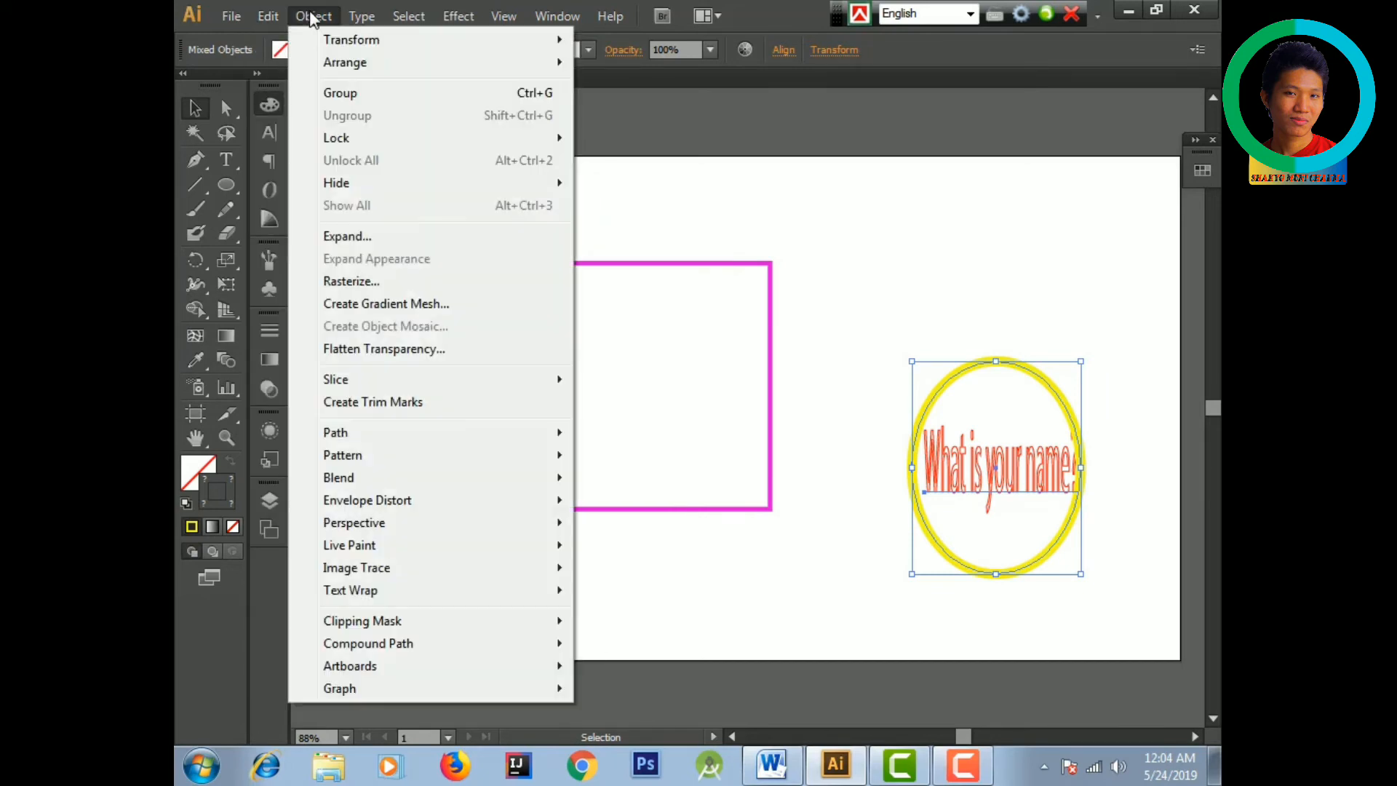
left_click(386, 94)
left_click_drag(987, 439, 846, 305)
left_click_drag(908, 391, 1078, 501)
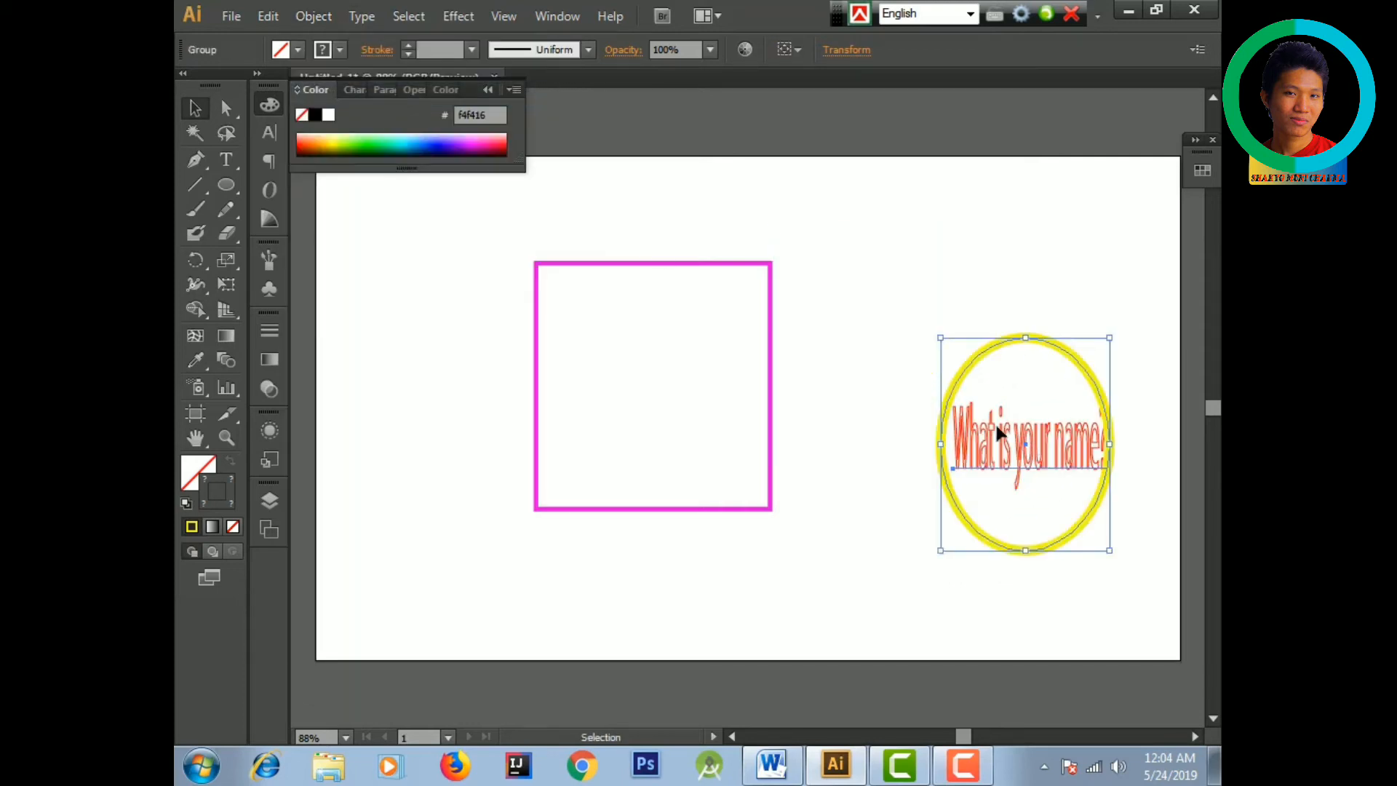
- Move the grouped ellipse and sentence into the magenta rectangle and deselect the group
left_click_drag(1012, 432, 641, 372)
left_click(822, 533)
left_click_drag(624, 434, 619, 455)
left_click(661, 520)
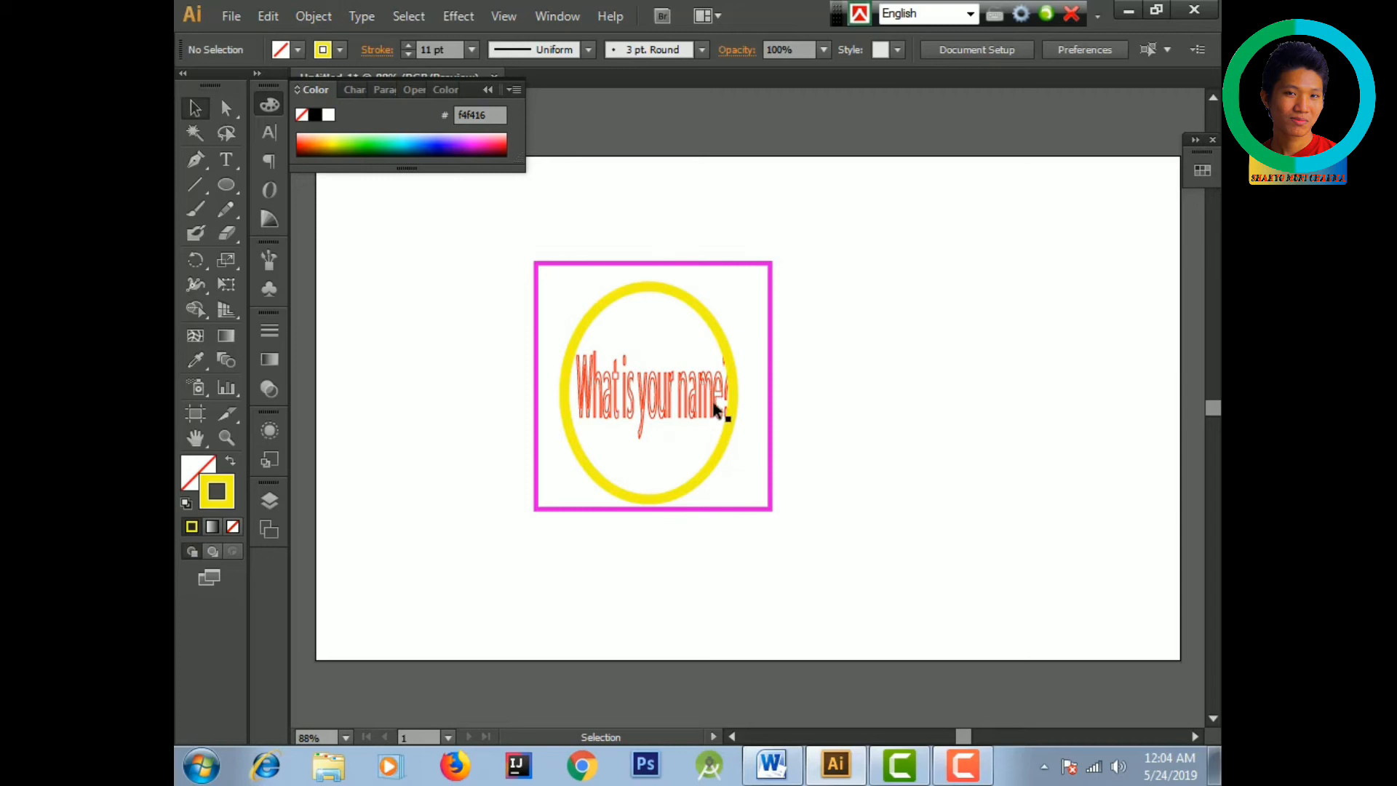
- Move the group out of the magenta rectangle onto the empty artboard area and ungroup it
left_click_drag(677, 390, 1023, 349)
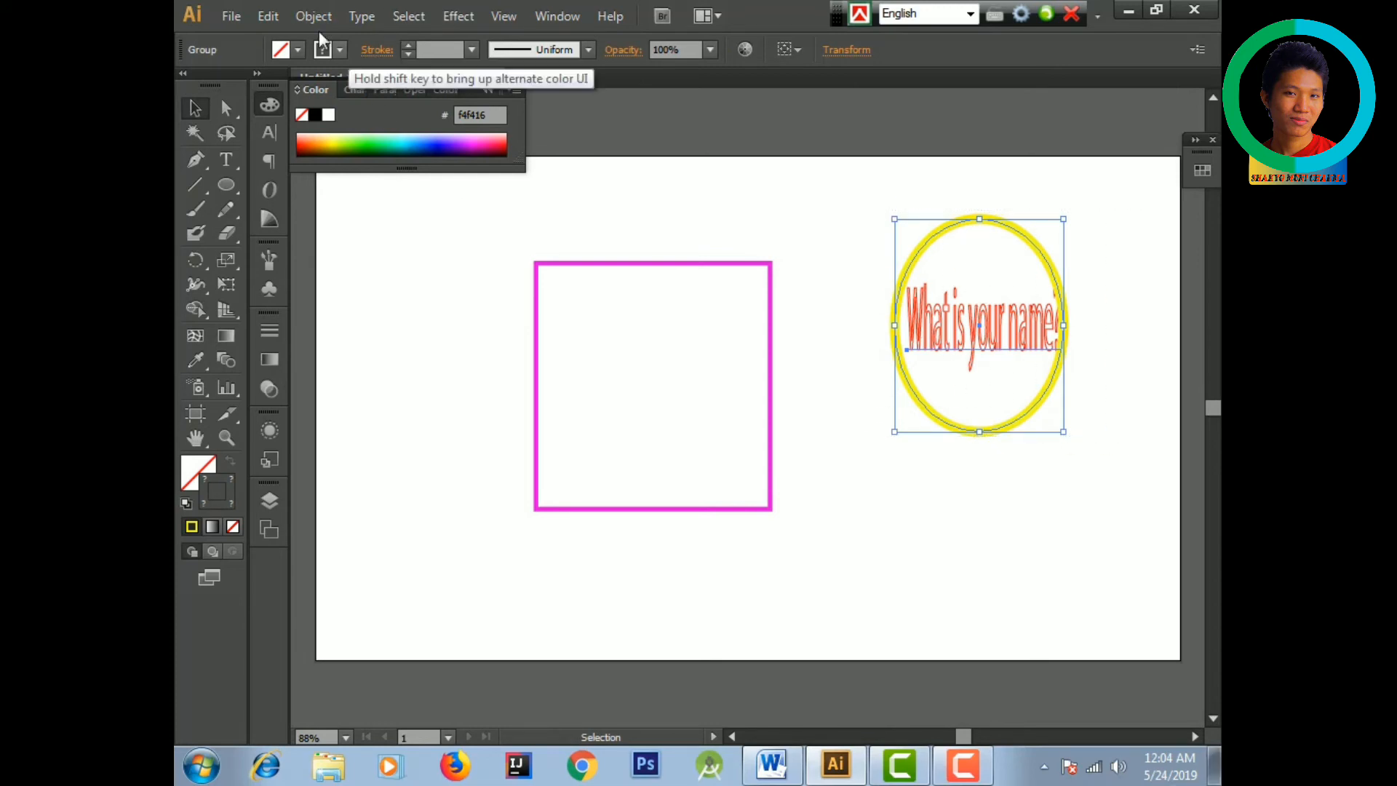
left_click(310, 15)
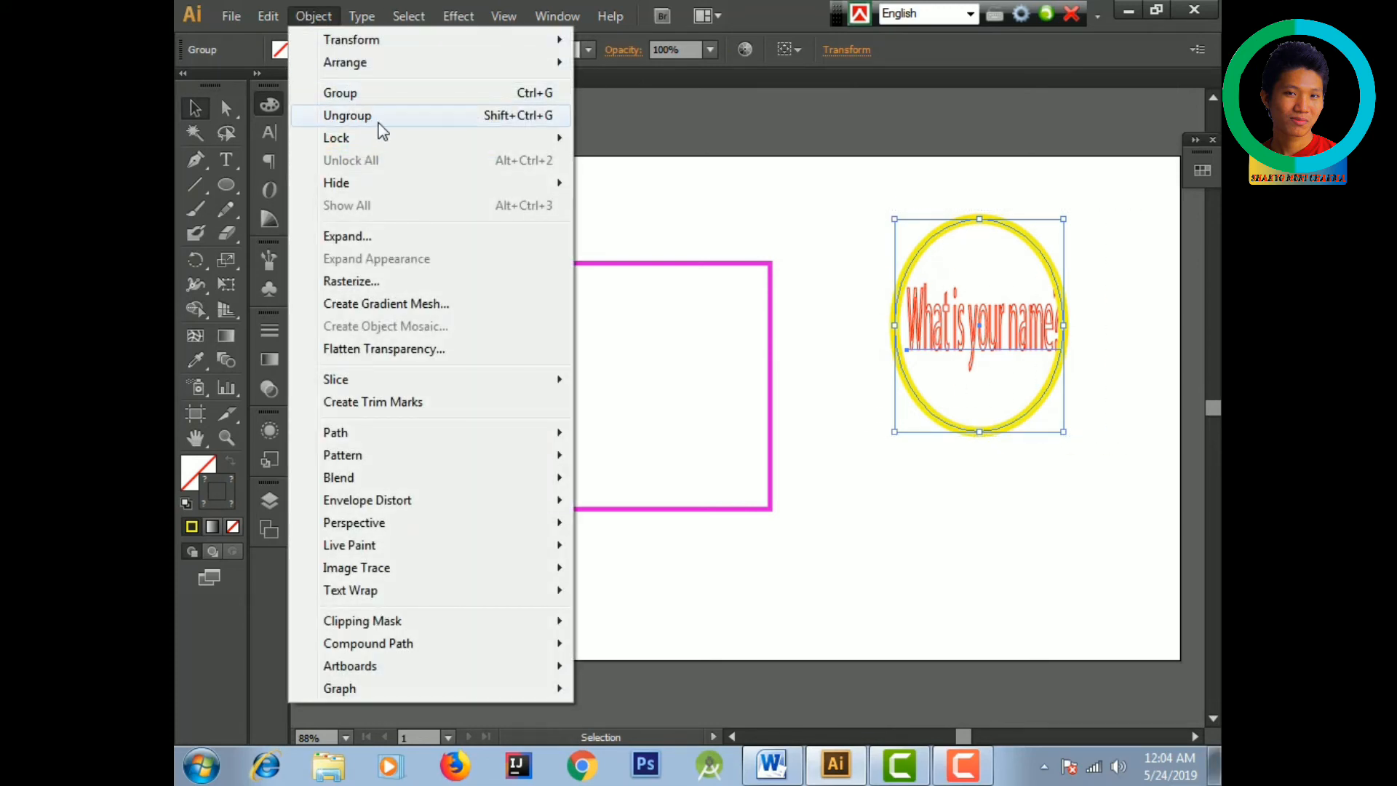
left_click(347, 115)
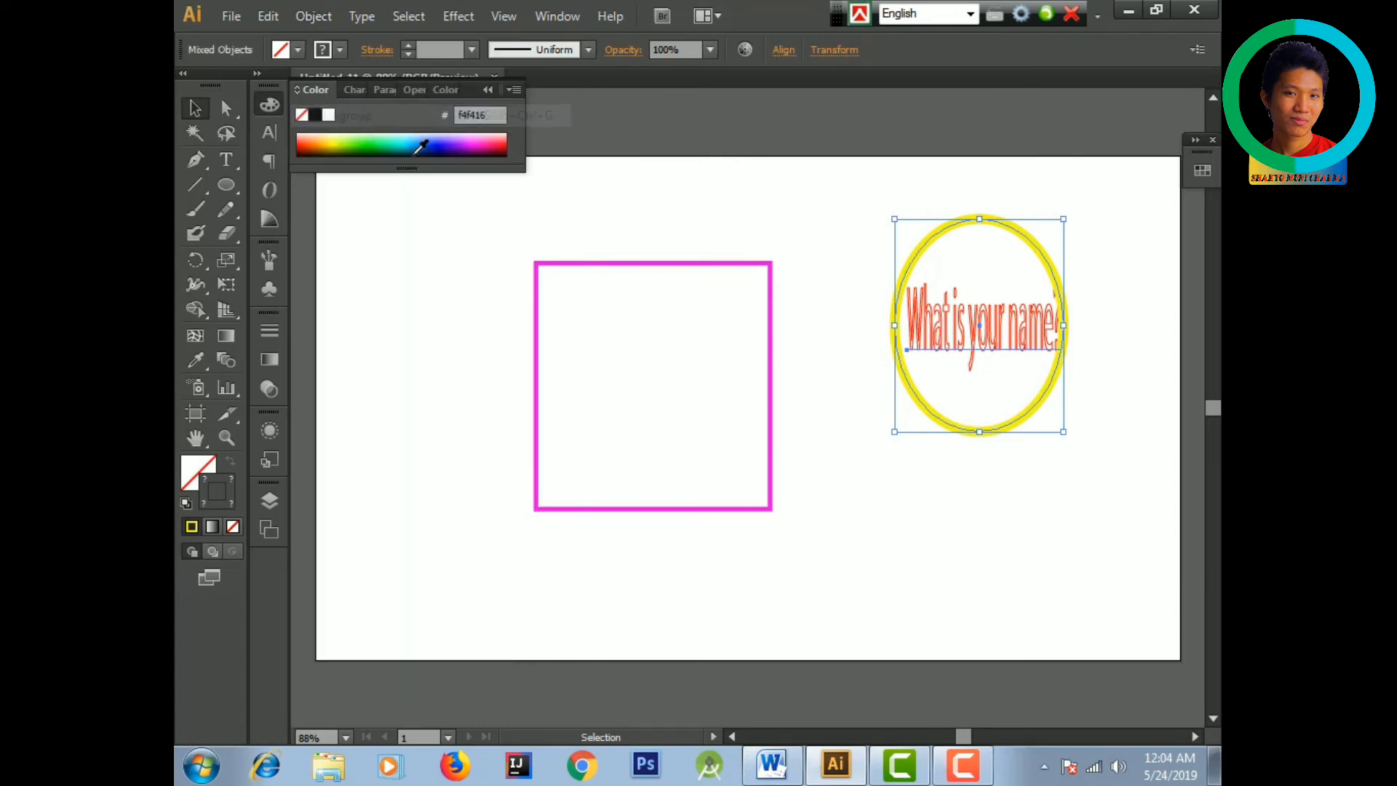
- Pull the sentence out to the rectangle's lower right corner and move the ellipse separately to the artboard's right side
left_click_drag(992, 322, 833, 506)
left_click(1024, 327)
left_click(941, 346)
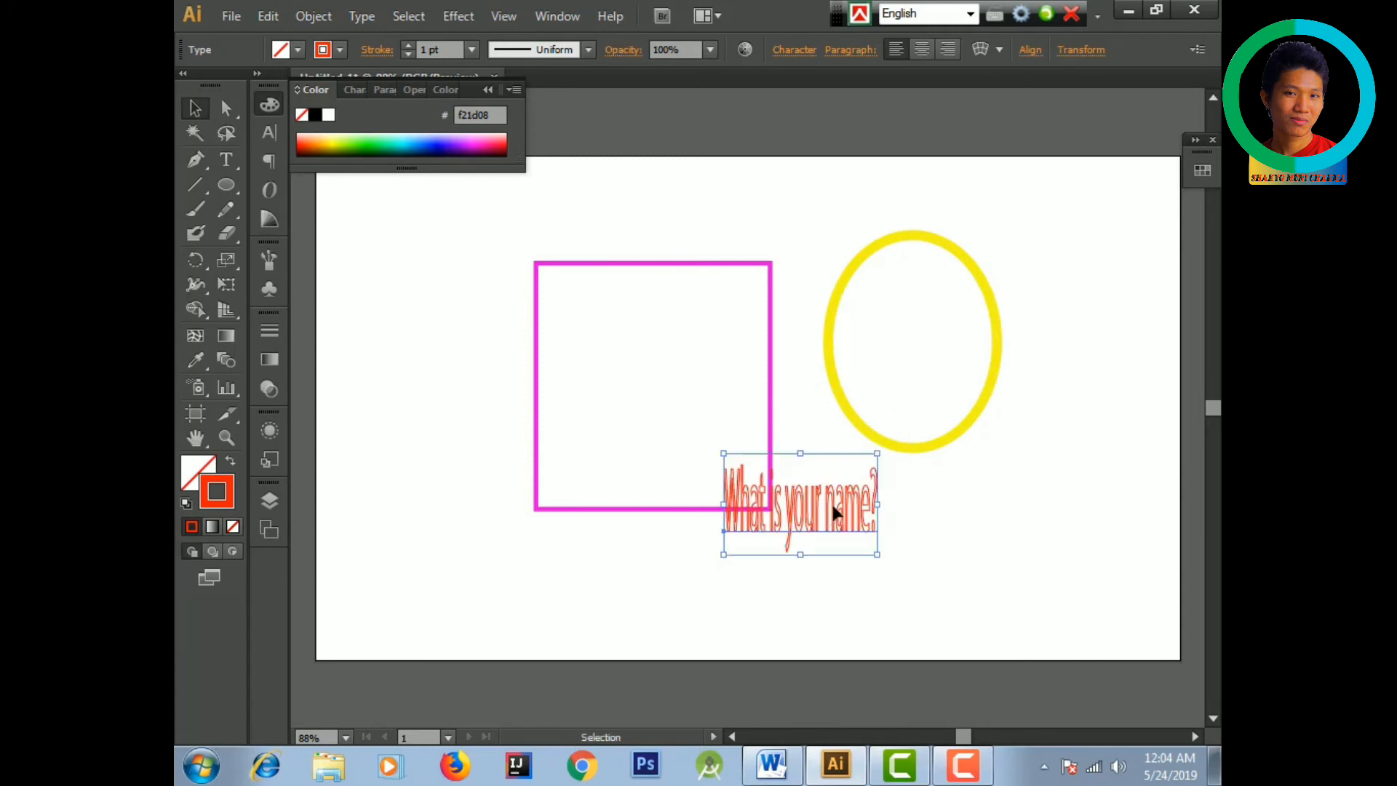
left_click(997, 348)
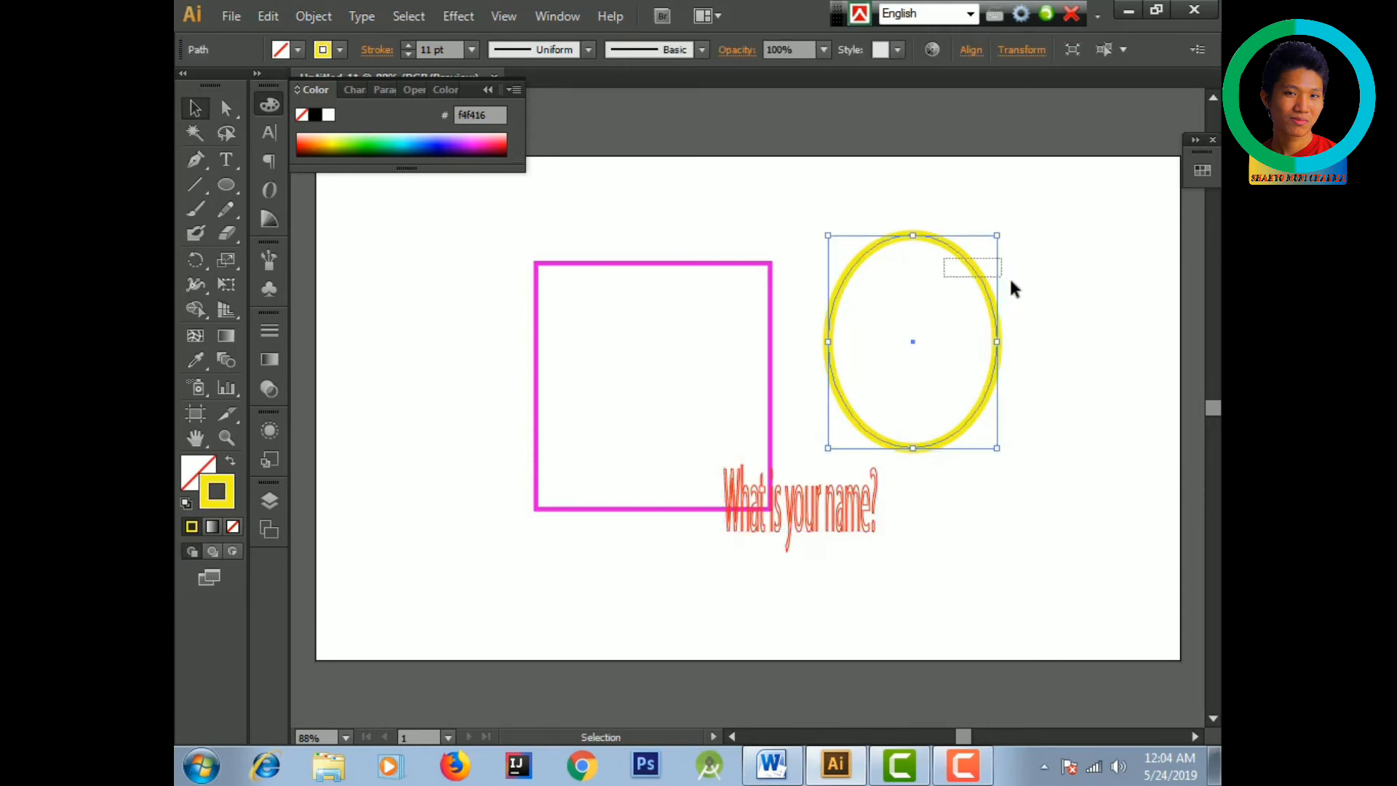
left_click_drag(1011, 280, 1011, 281)
left_click_drag(900, 253, 1054, 261)
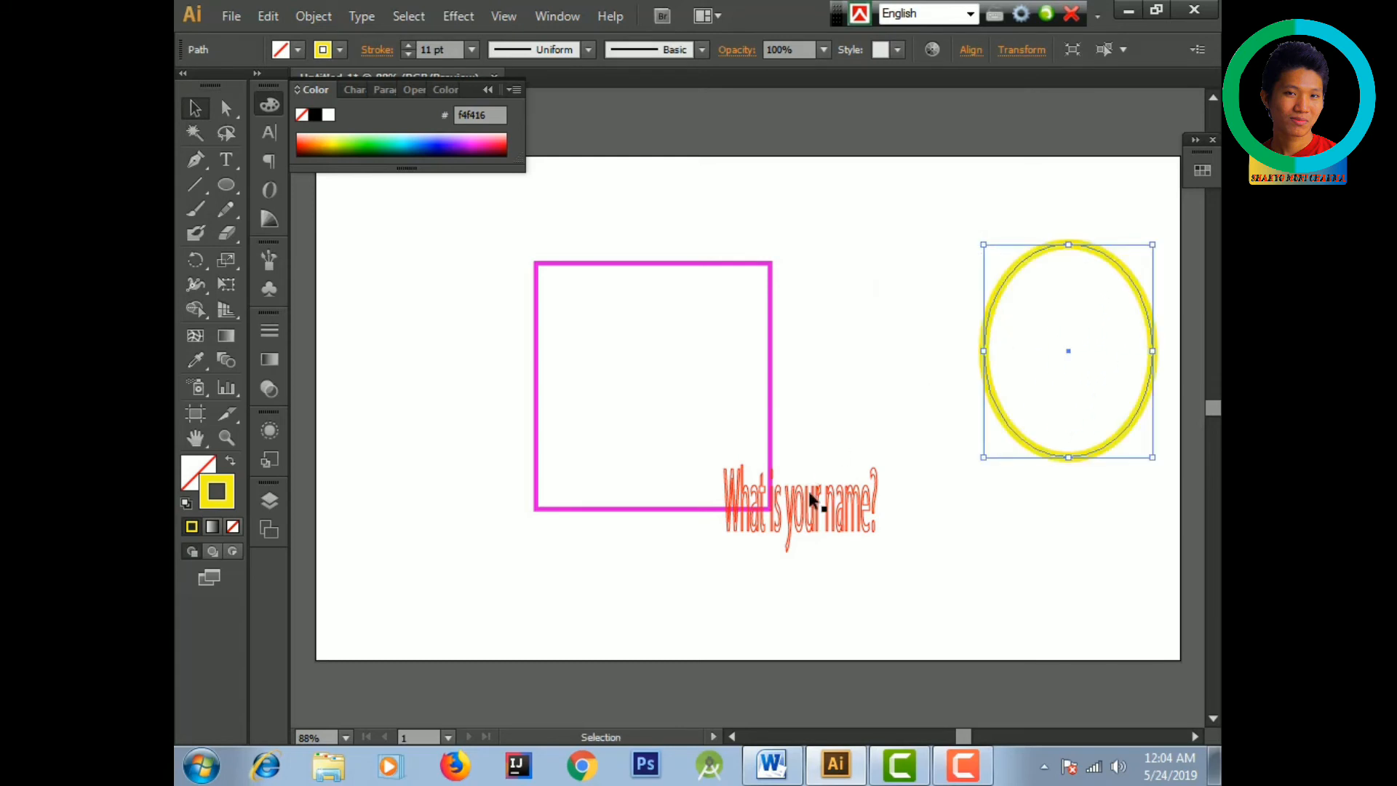
- Move the sentence into the middle of the yellow ellipse and group the two objects
left_click_drag(839, 522, 1107, 365)
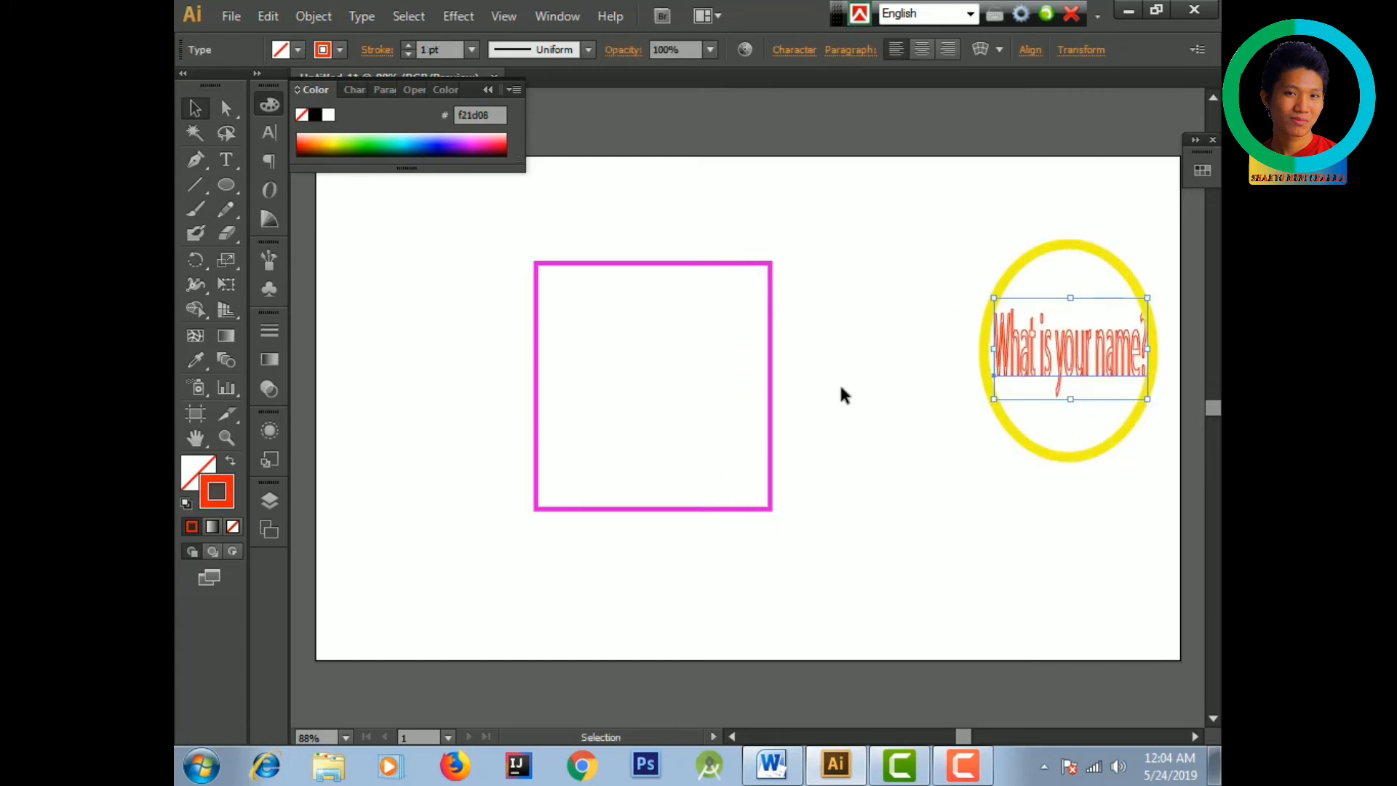
left_click_drag(898, 194, 1160, 442)
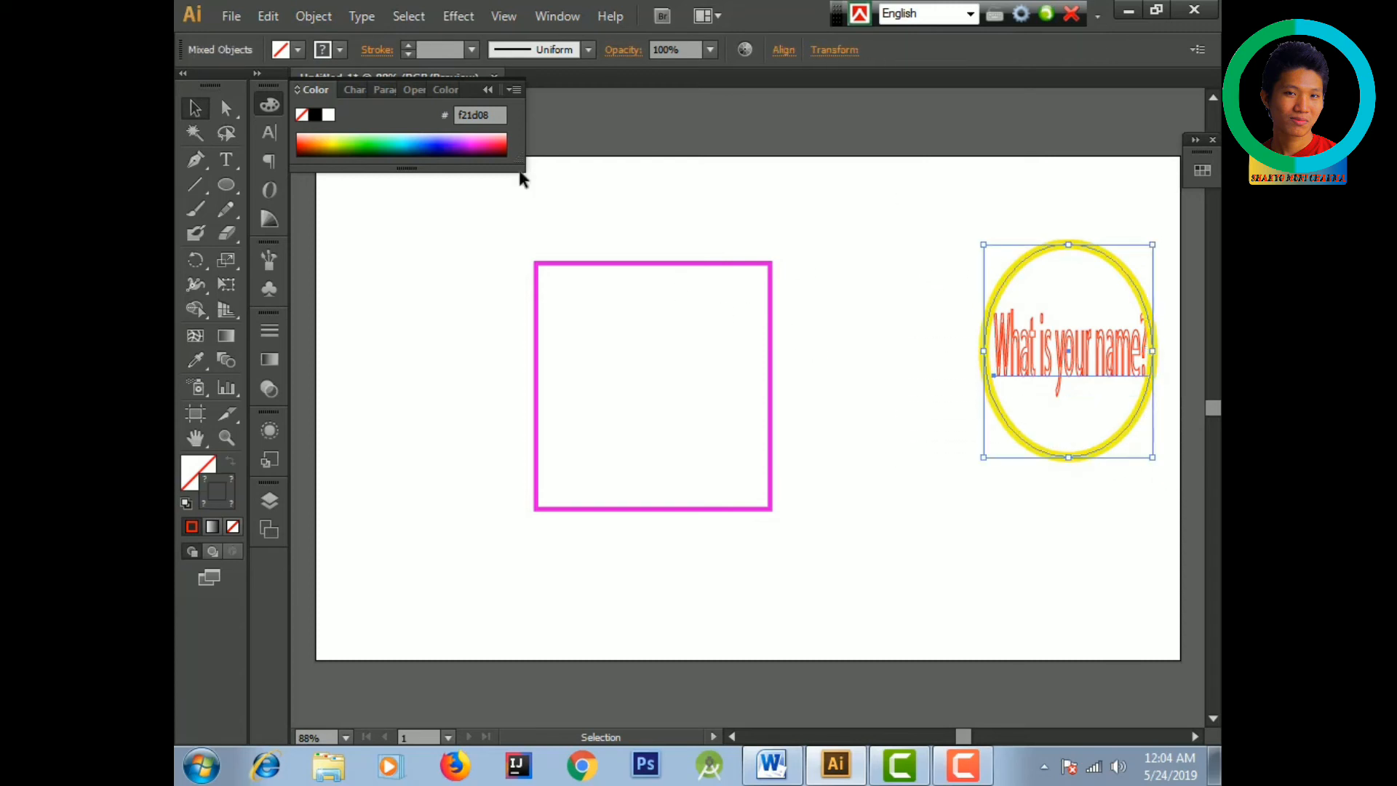
left_click(298, 18)
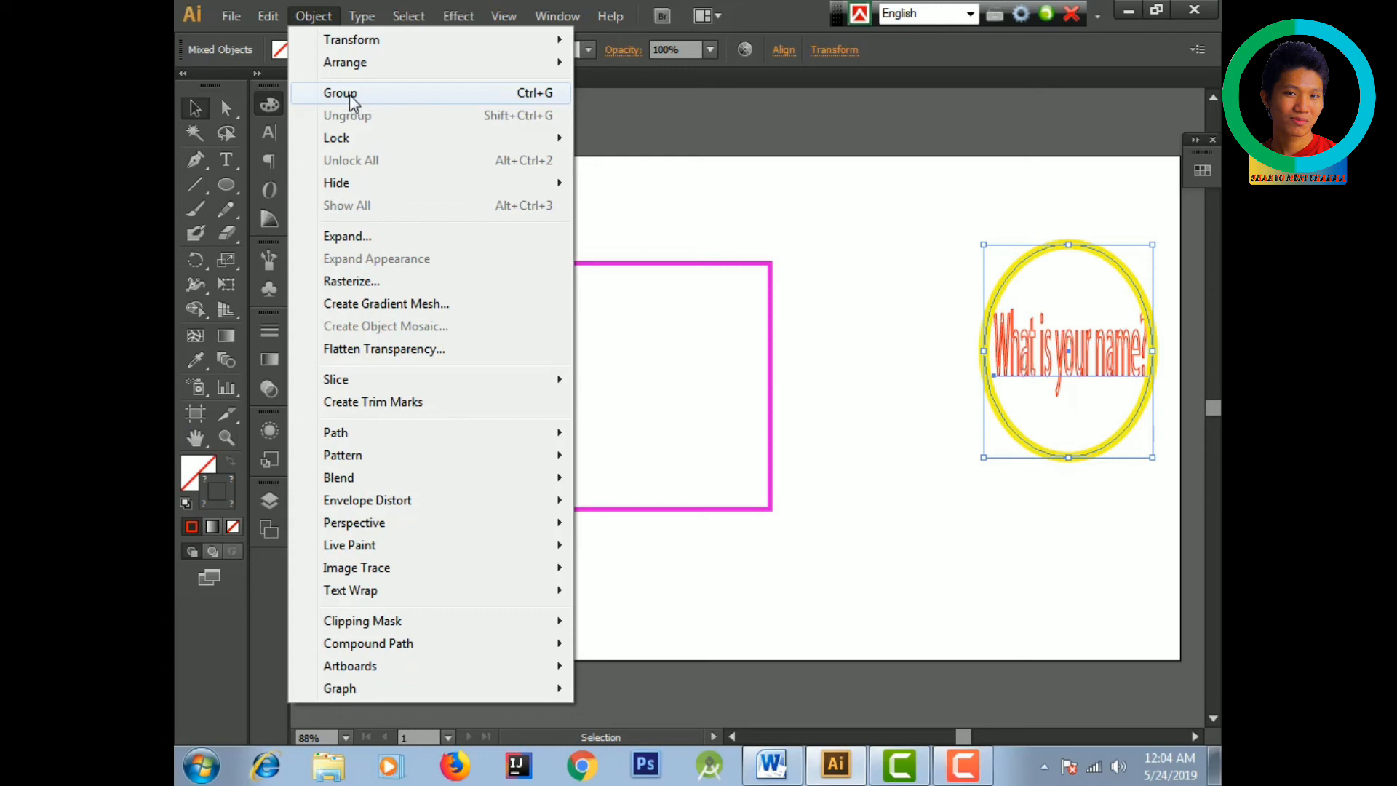
left_click(355, 96)
left_click(854, 351)
- Center the grouped ellipse and sentence inside the magenta rectangle and deselect the group
left_click_drag(1080, 339, 683, 377)
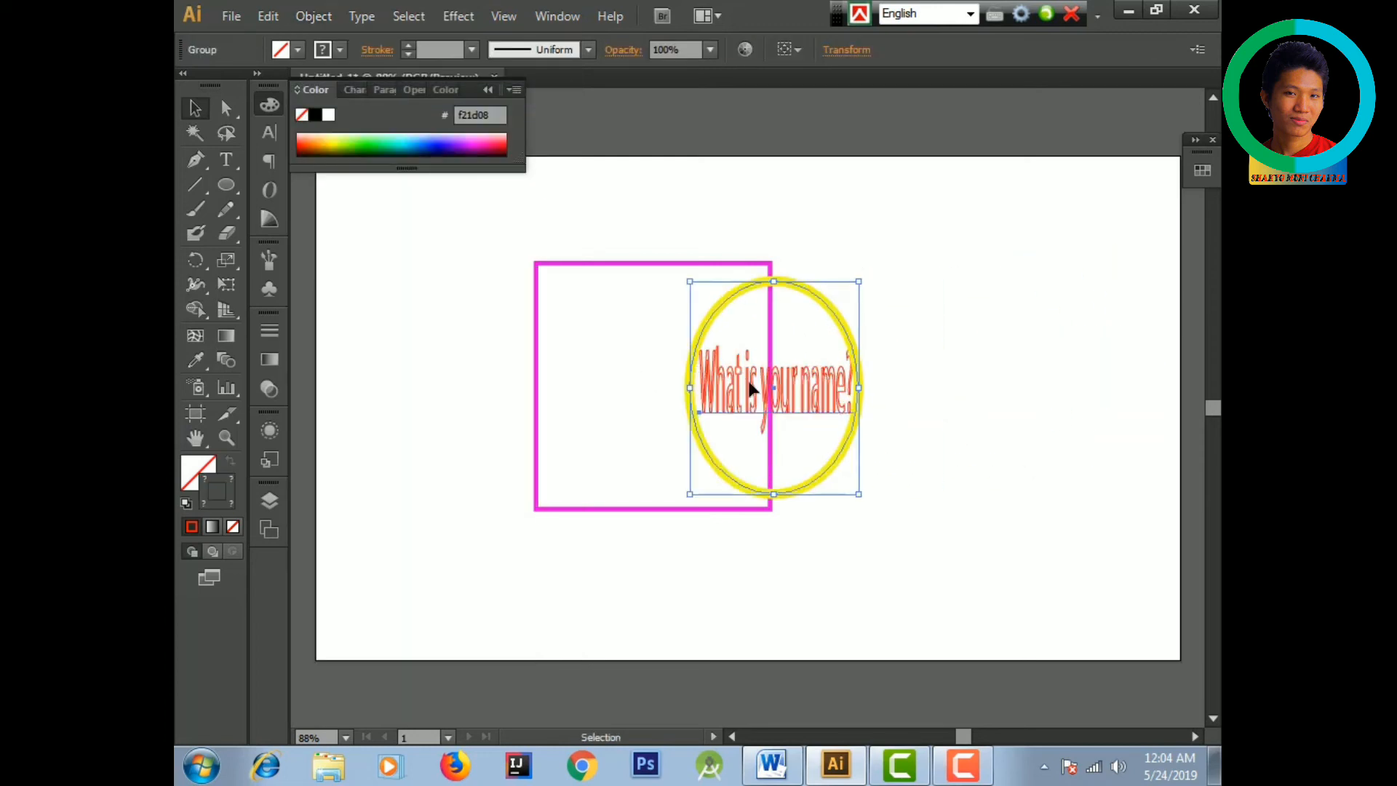
left_click_drag(818, 380, 703, 380)
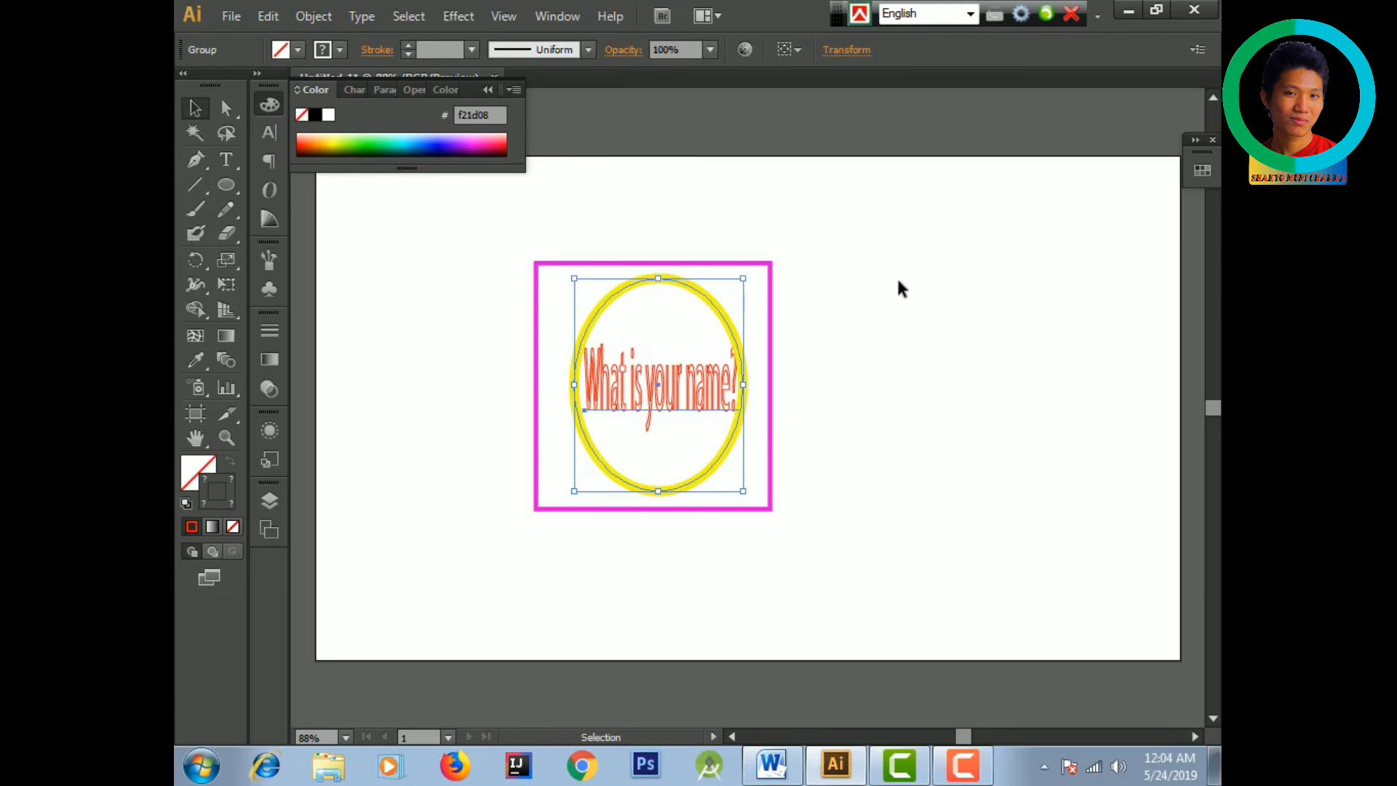
left_click(839, 366)
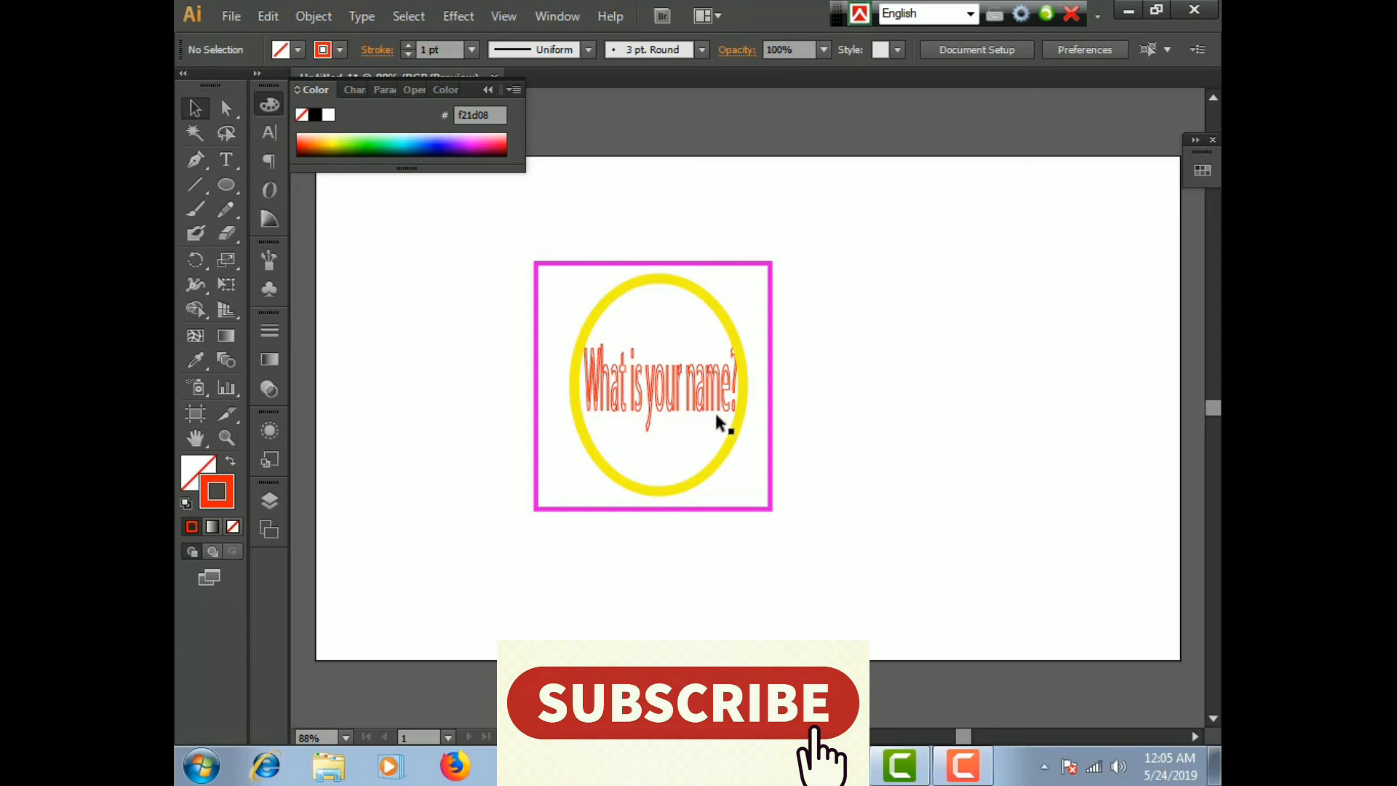
left_click(956, 775)
left_click(1132, 681)
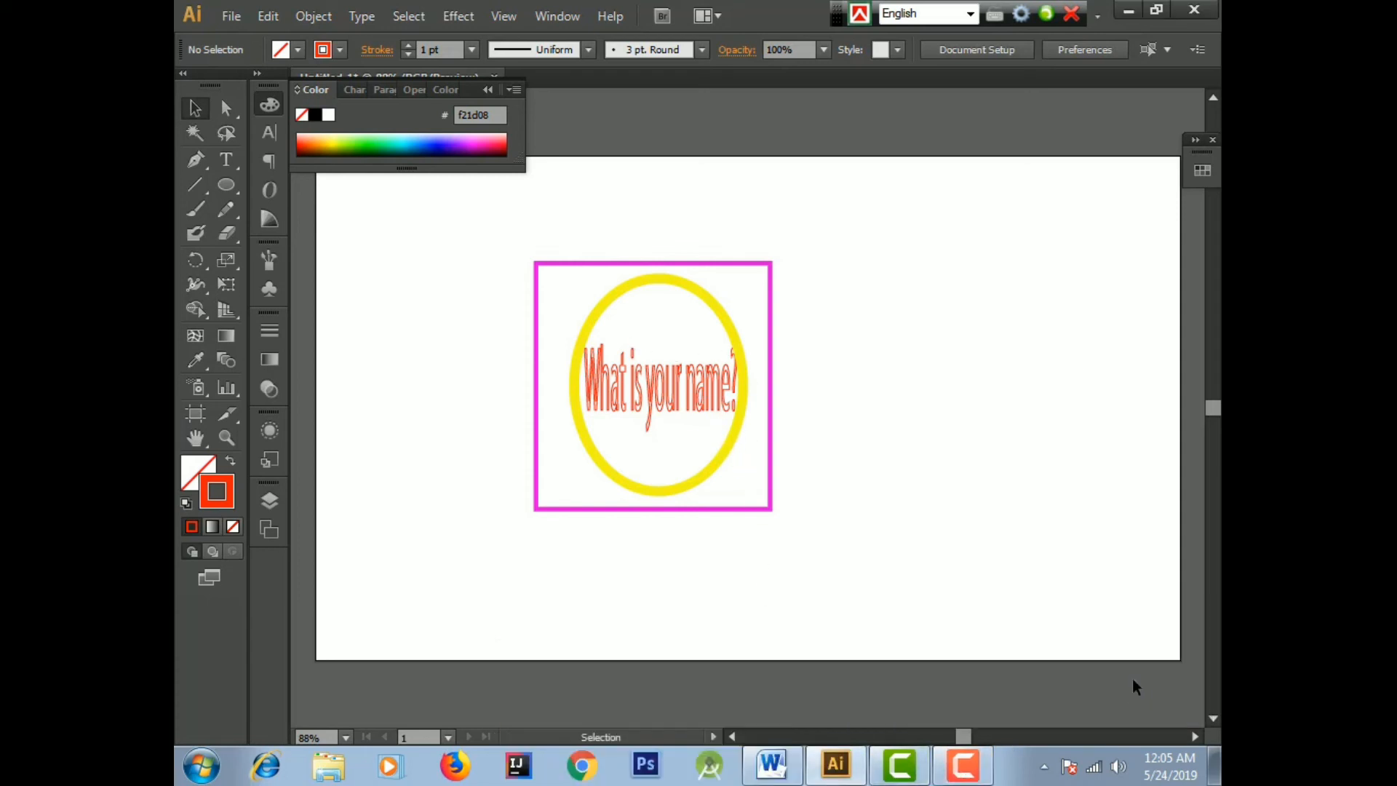